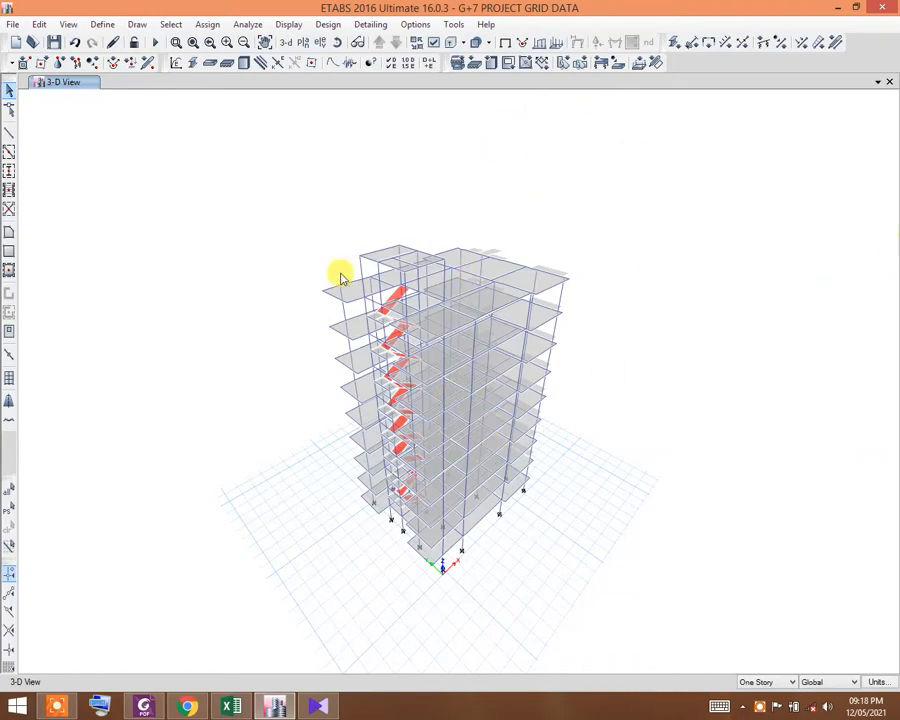
# - Open the data of the existing mass source "mas" for editing
pyautogui.scroll(3, 536, 316)
pyautogui.scroll(-4, 440, 293)
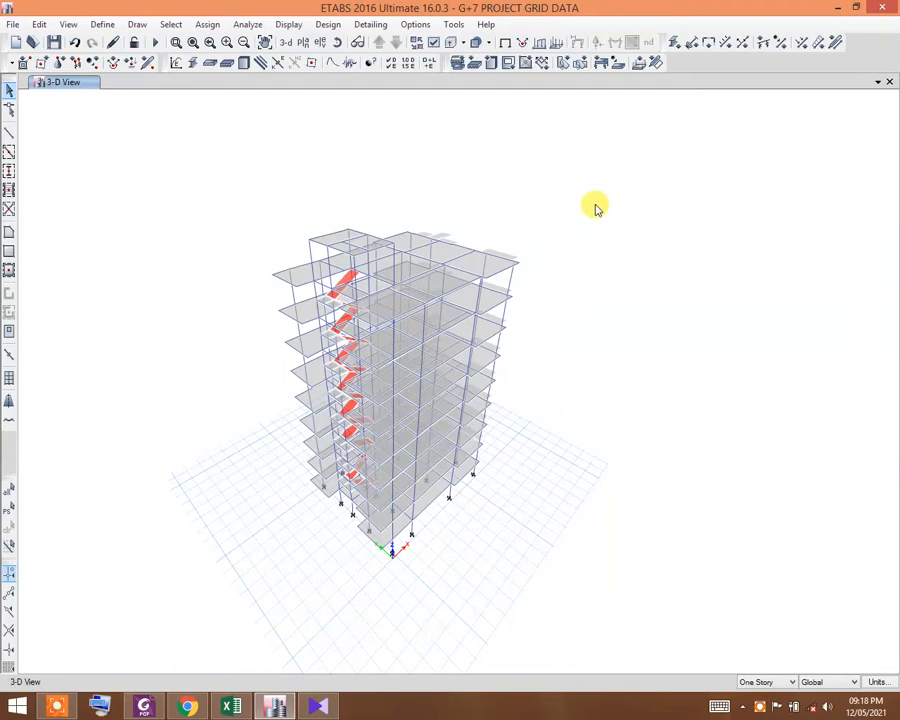
pyautogui.click(103, 25)
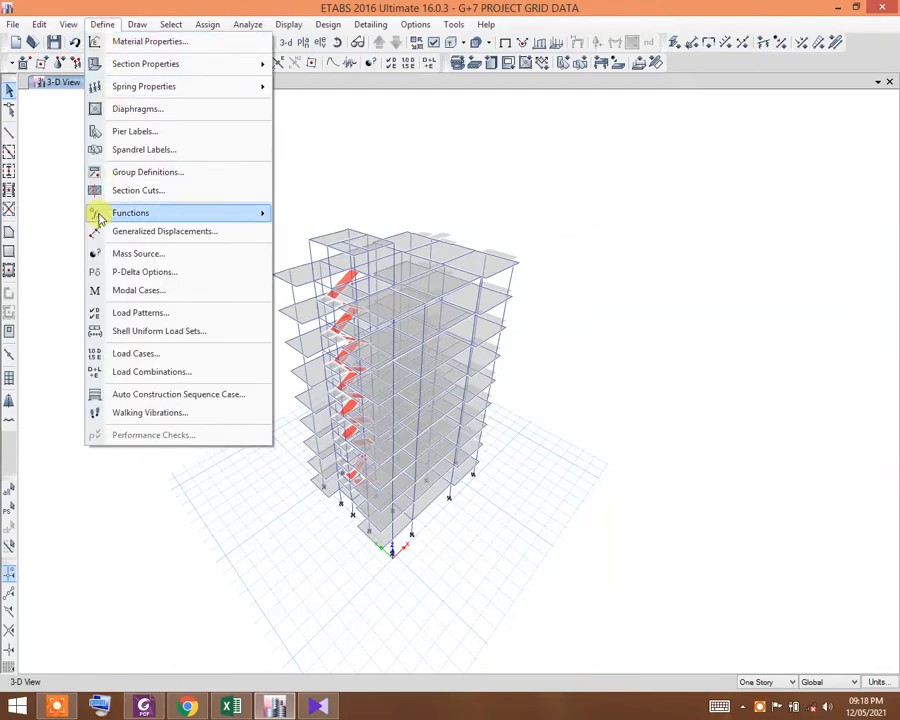
pyautogui.click(126, 252)
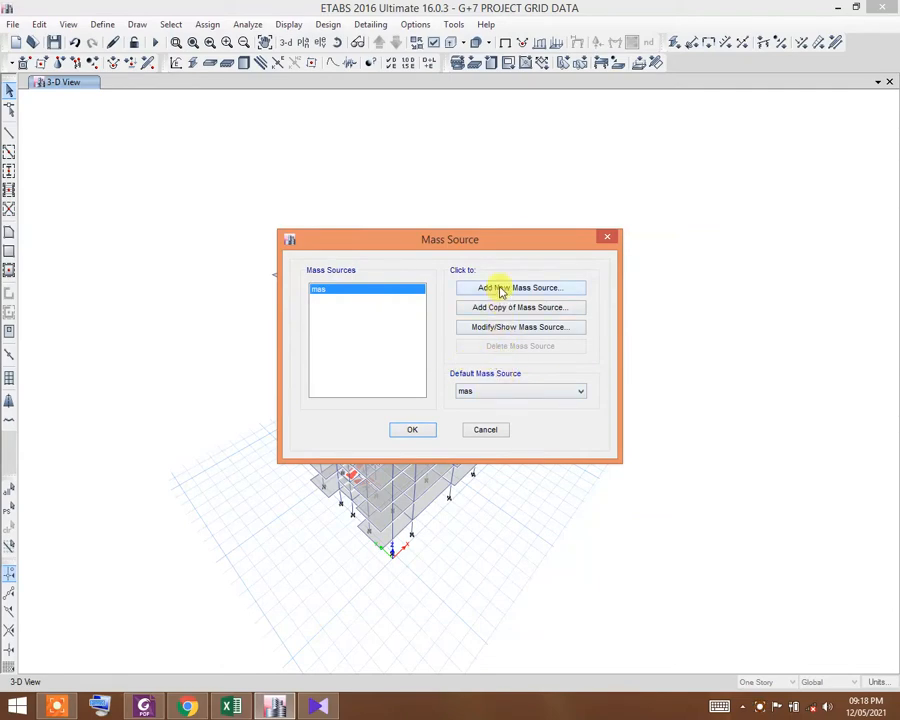
pyautogui.click(499, 330)
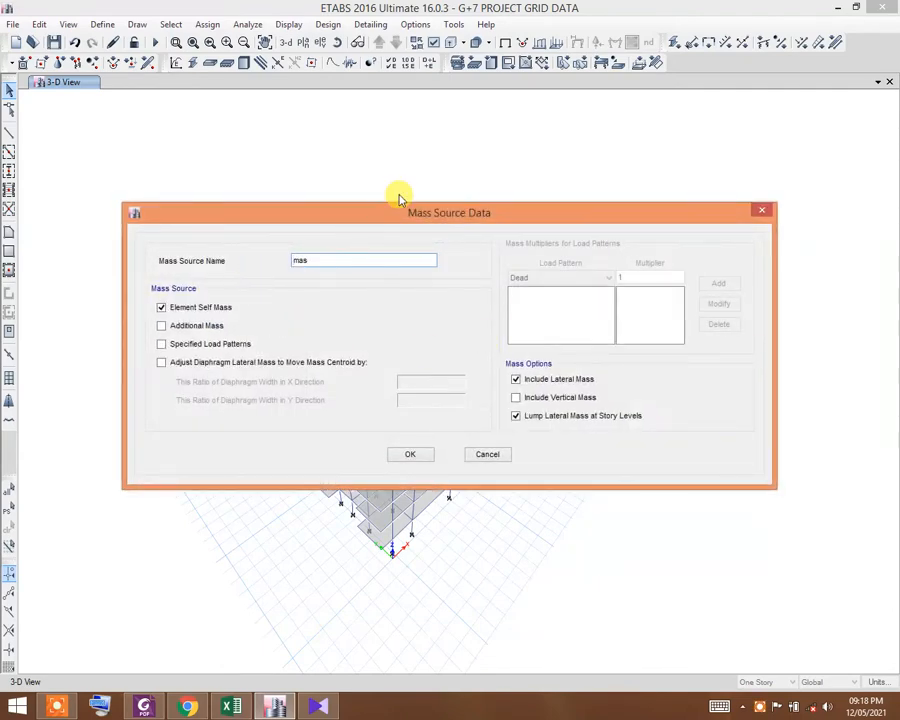
pyautogui.moveTo(402, 212); pyautogui.dragTo(349, 191)
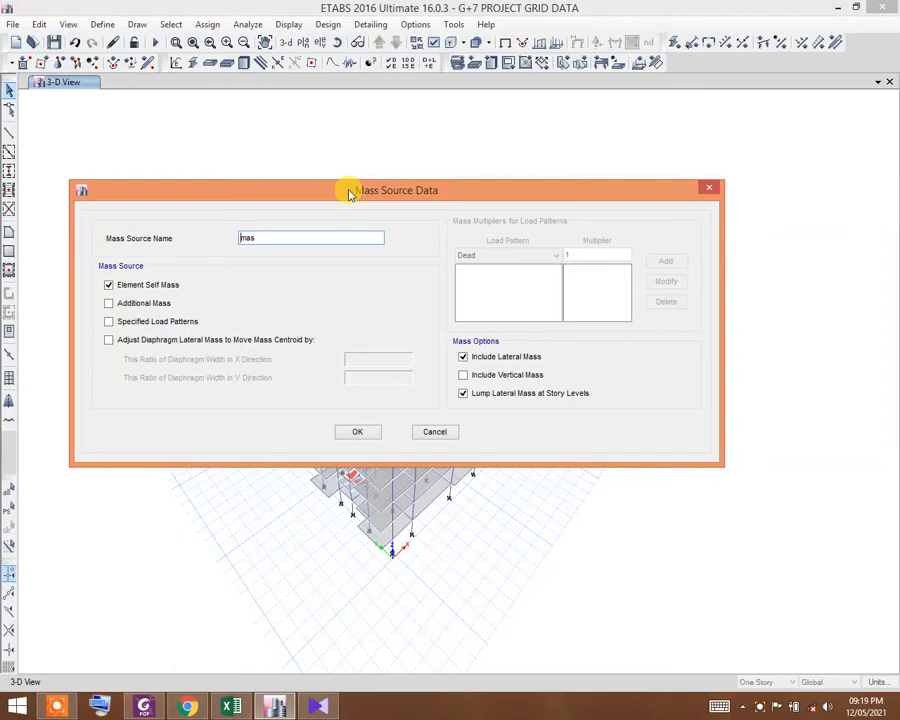
# - Switch to BNBC2020.pdf in Foxit PhantomPDF and go to section 2.5.7.3 Seismic weight on page 631
pyautogui.click(276, 708)
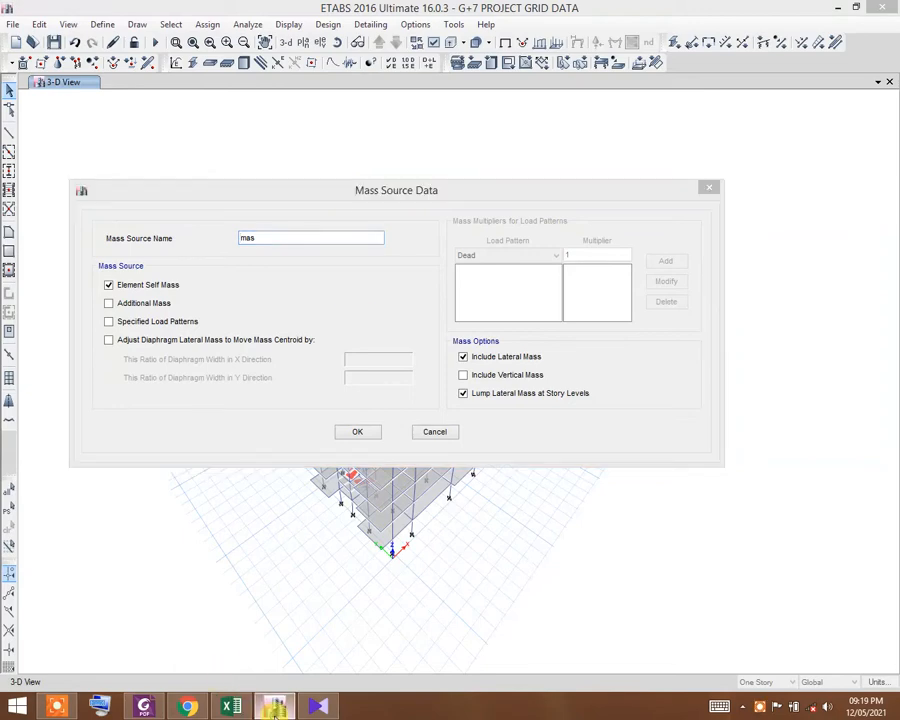
pyautogui.click(143, 707)
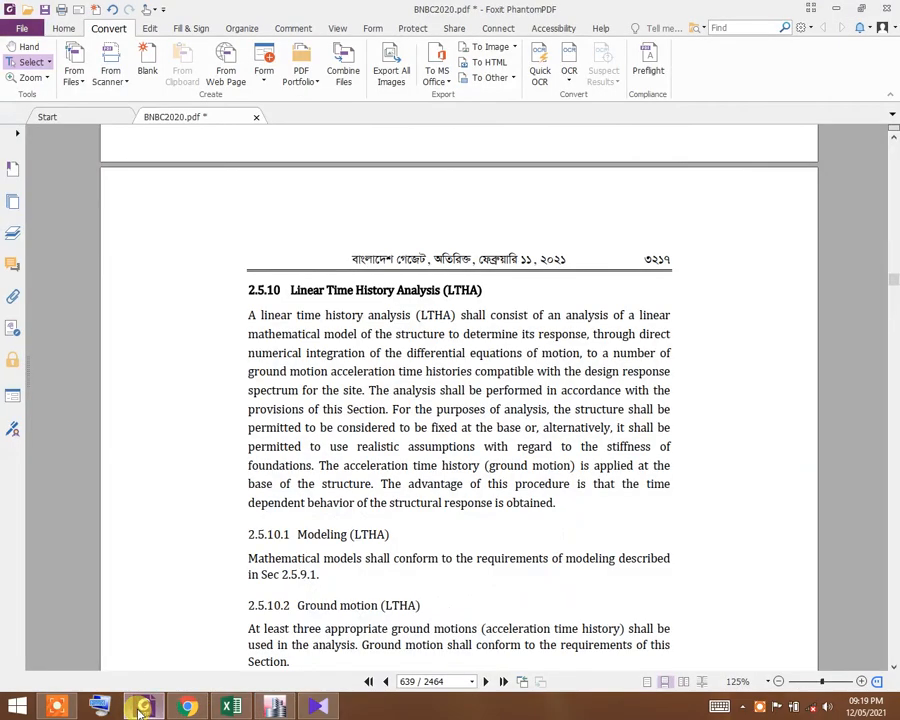
pyautogui.scroll(-5, 493, 495)
pyautogui.click(410, 681)
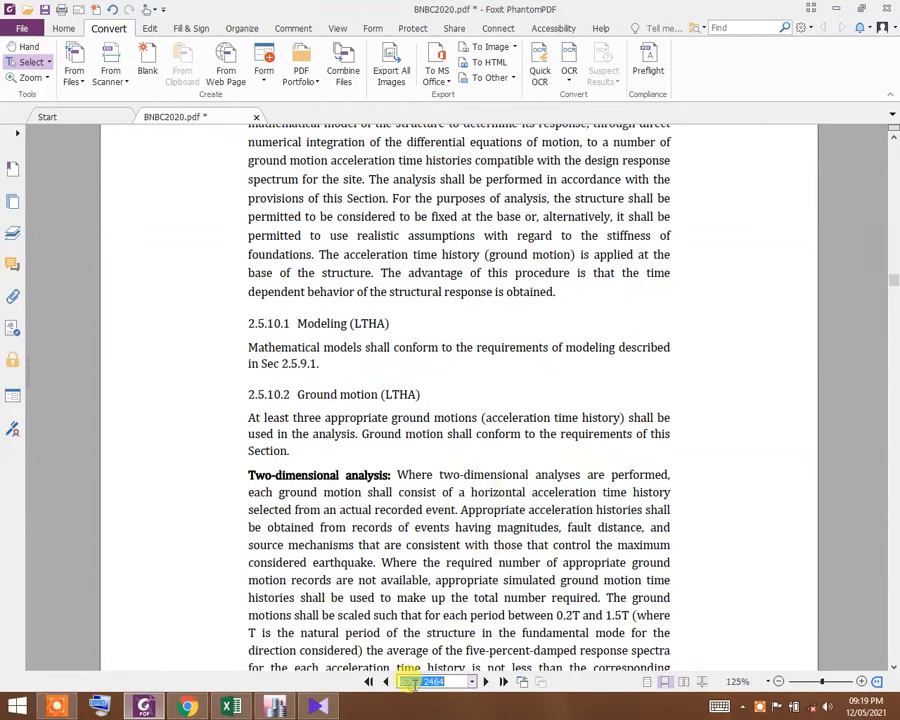
pyautogui.write('631')
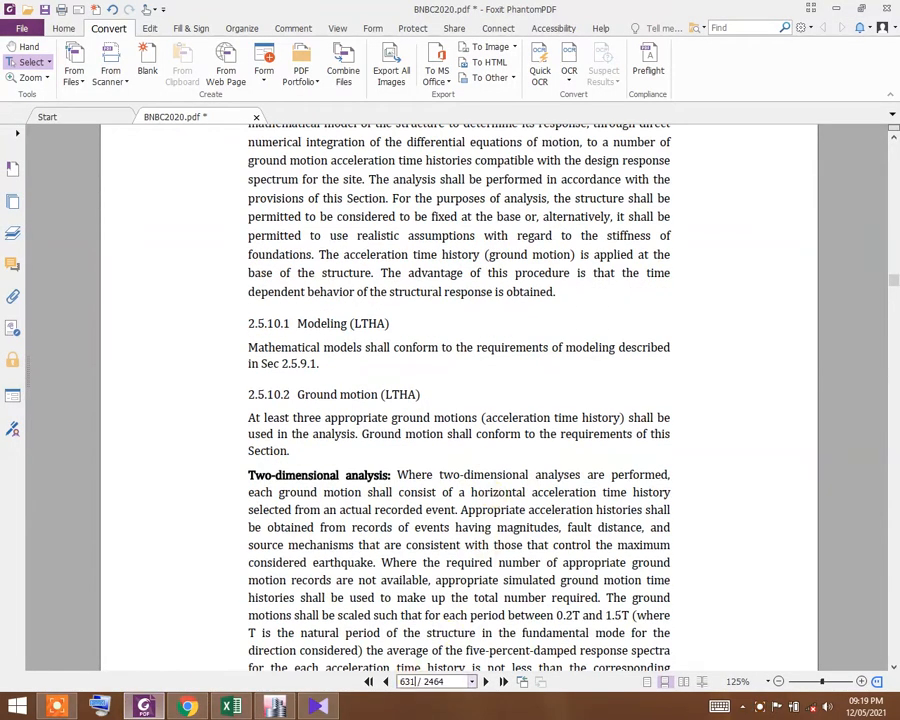
pyautogui.press('Return')
pyautogui.scroll(-8, 470, 560)
pyautogui.scroll(2, 356, 372)
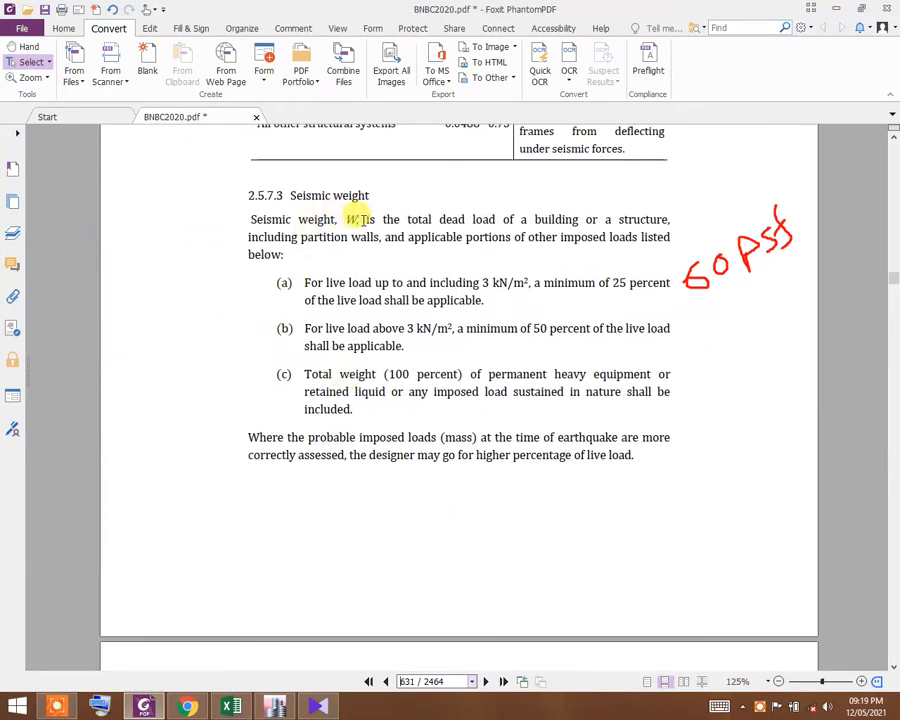
# - Read the seismic weight definition and the applicable live load portions in section 2.5.7.3
pyautogui.moveTo(364, 219); pyautogui.dragTo(668, 220)
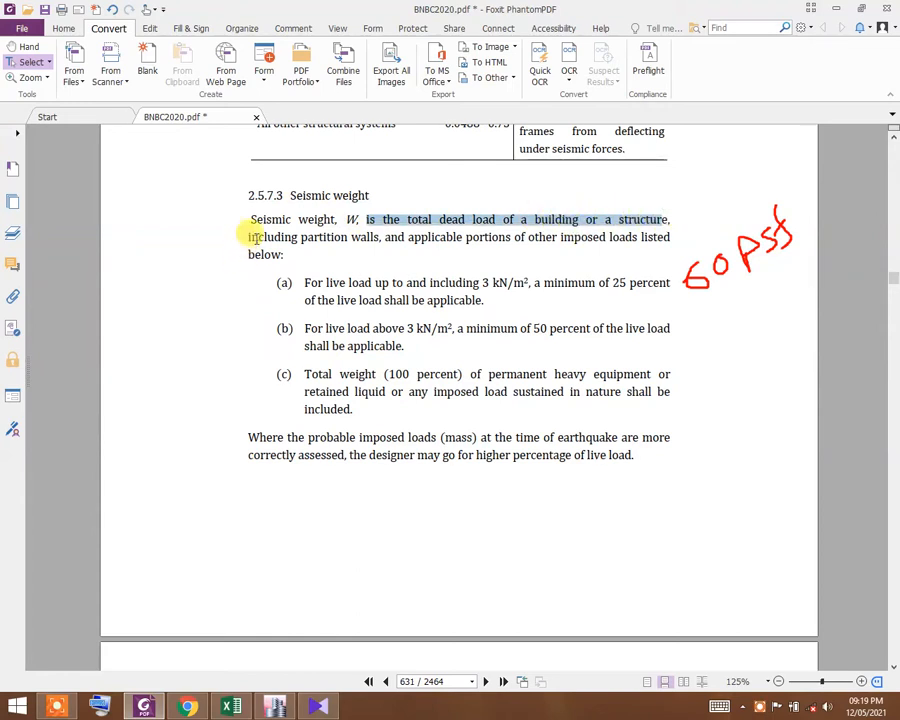
pyautogui.moveTo(258, 237); pyautogui.dragTo(686, 234)
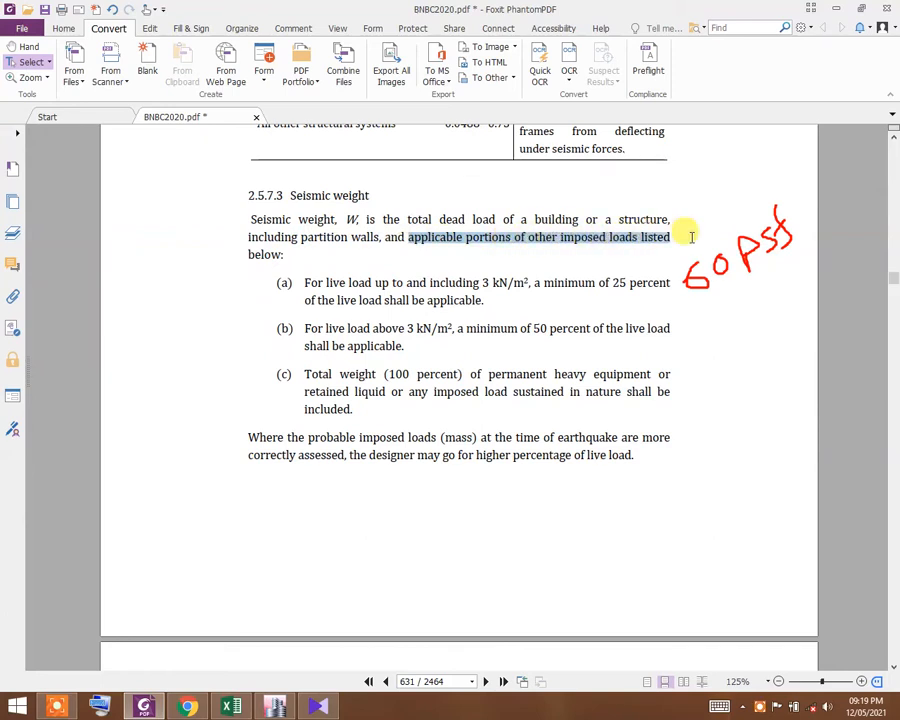
pyautogui.click(452, 260)
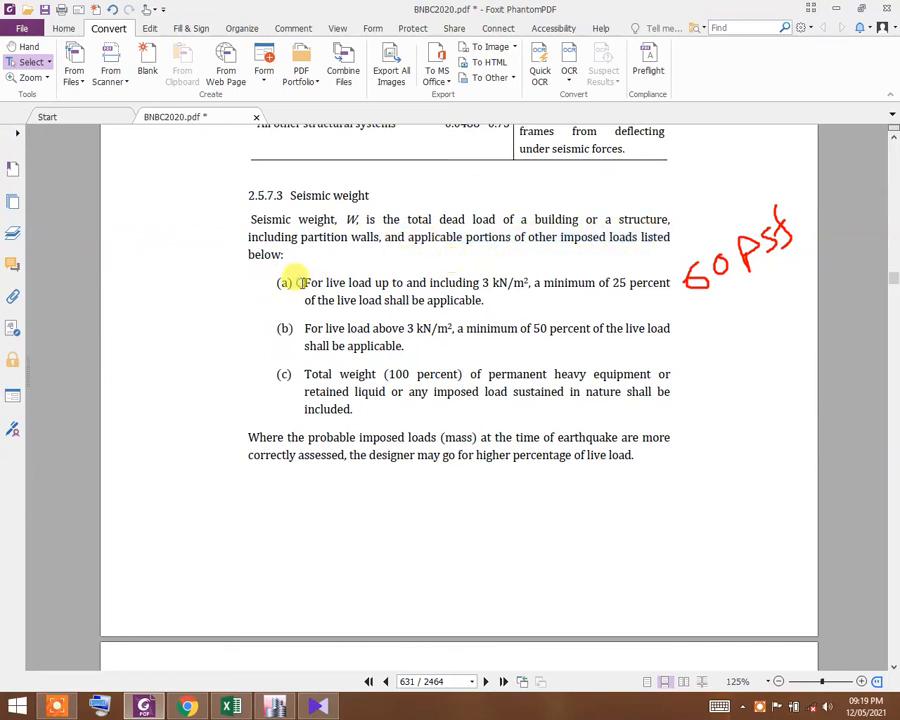
pyautogui.click(303, 283)
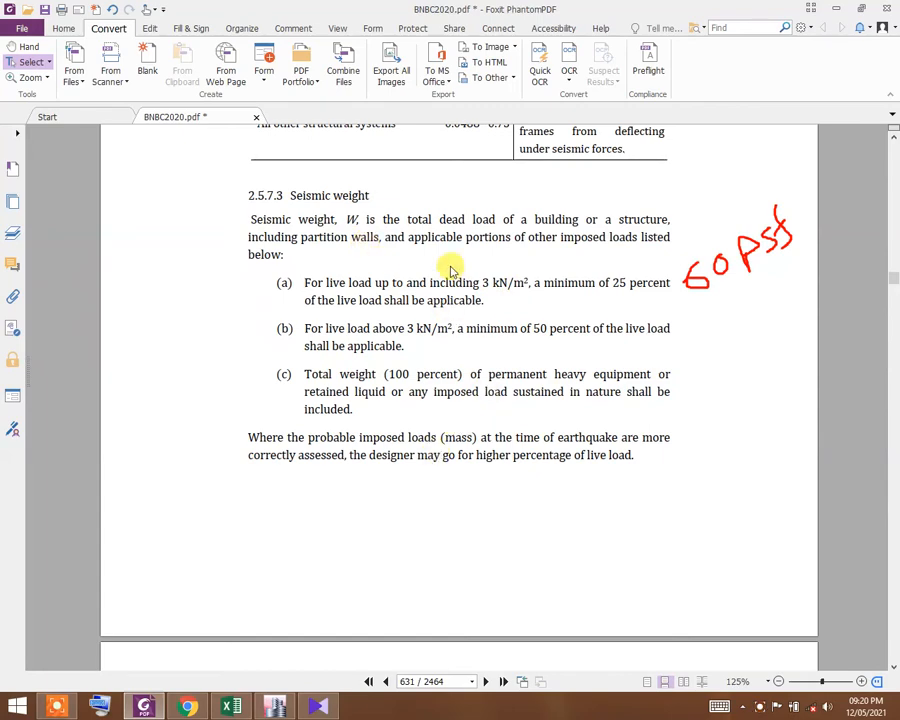
# - Back in ETABS, base the mass source only on specified load patterns, without element self mass, and rename it SEISMIC WEIGHT
pyautogui.click(838, 9)
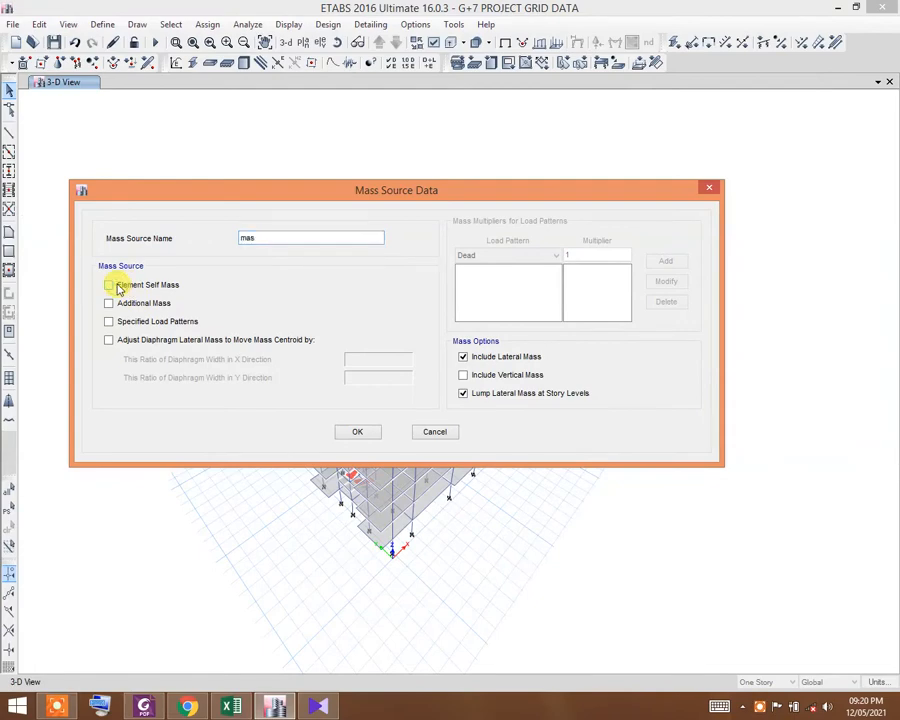
pyautogui.click(129, 325)
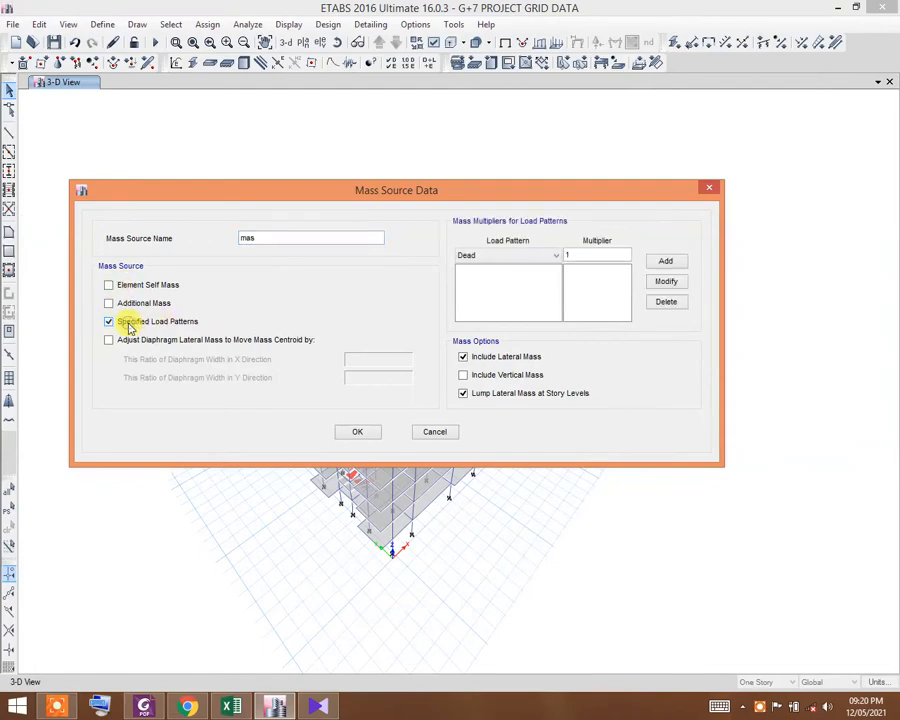
pyautogui.moveTo(256, 237); pyautogui.dragTo(115, 243)
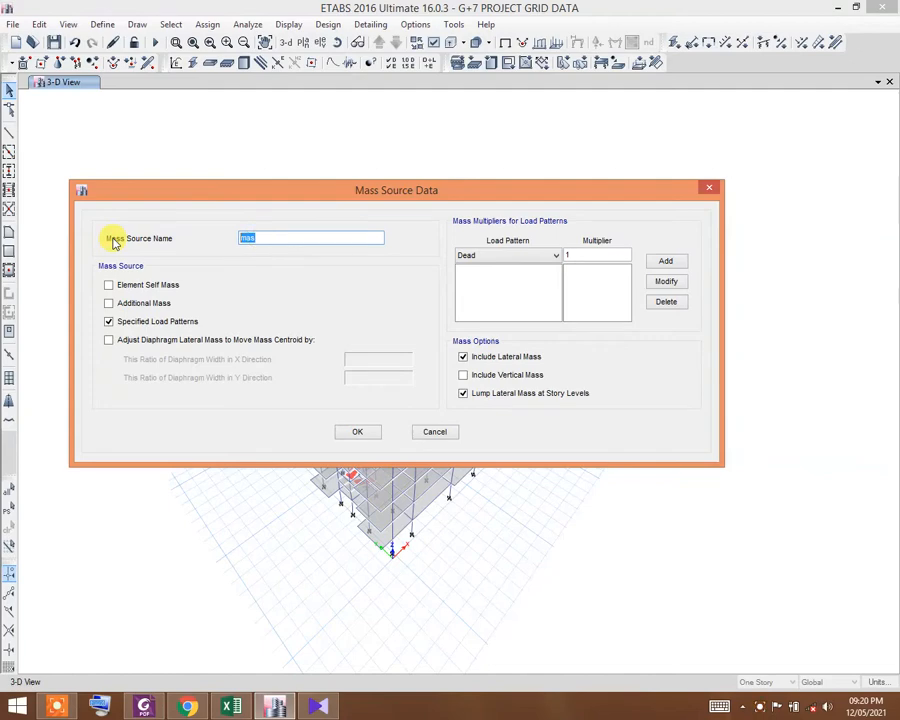
pyautogui.write('SEISMIC WEIGHT')
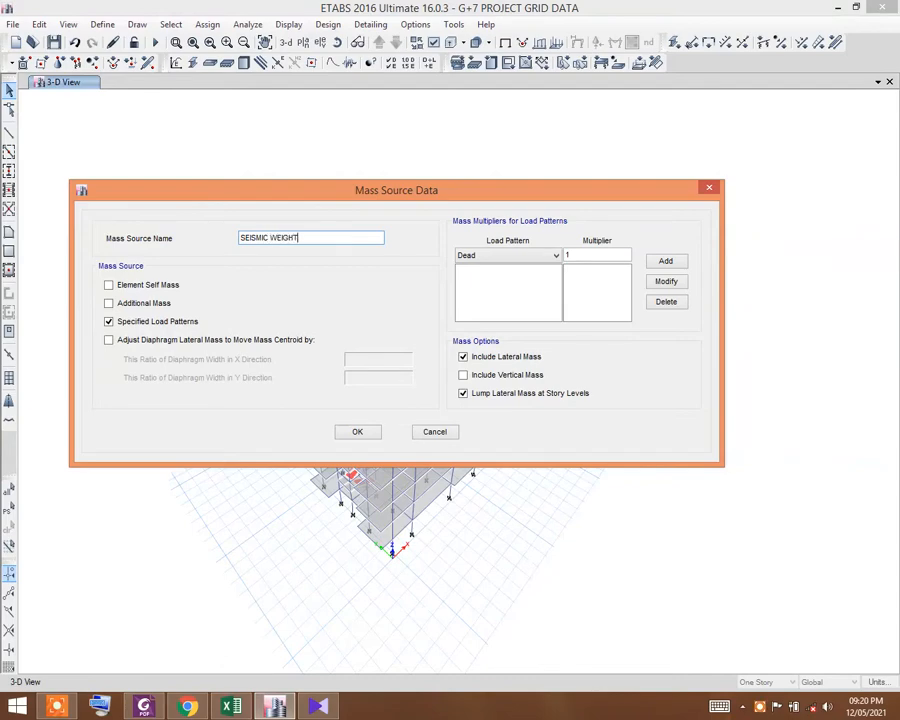
# - Add the load patterns Dead with multiplier 1 and Live with multiplier 0.25 to the mass source and accept the definition
pyautogui.click(660, 260)
pyautogui.click(505, 255)
pyautogui.click(476, 275)
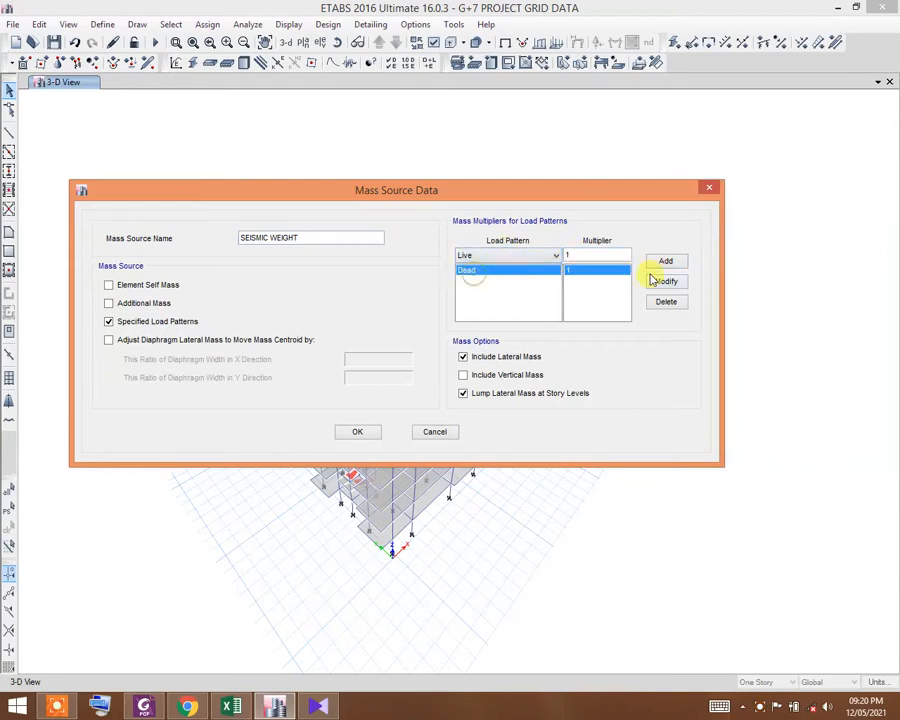
pyautogui.doubleClick(578, 256)
pyautogui.write('0.25')
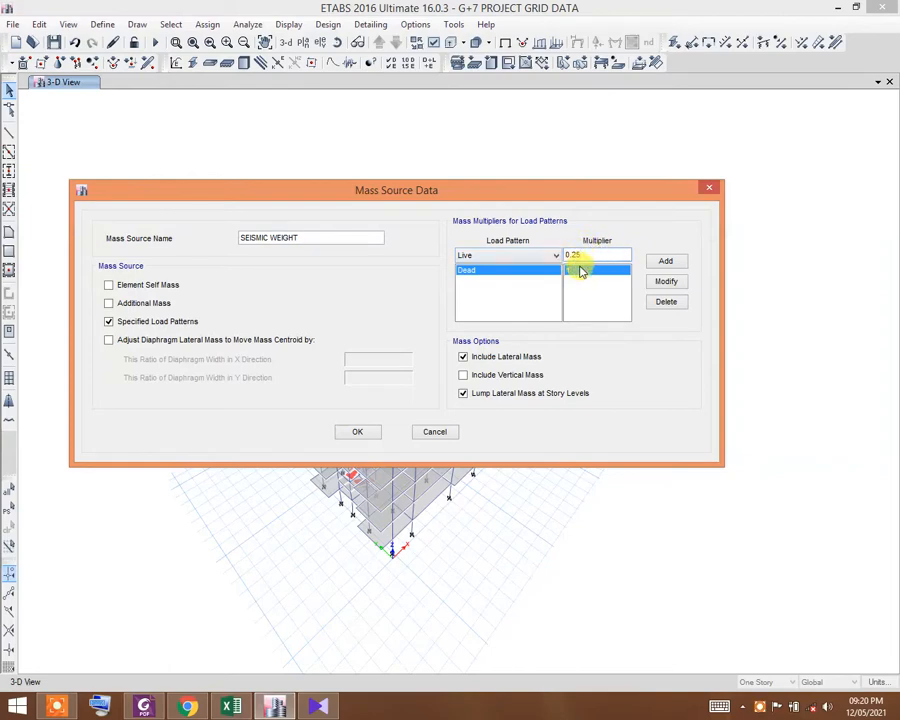
pyautogui.click(663, 262)
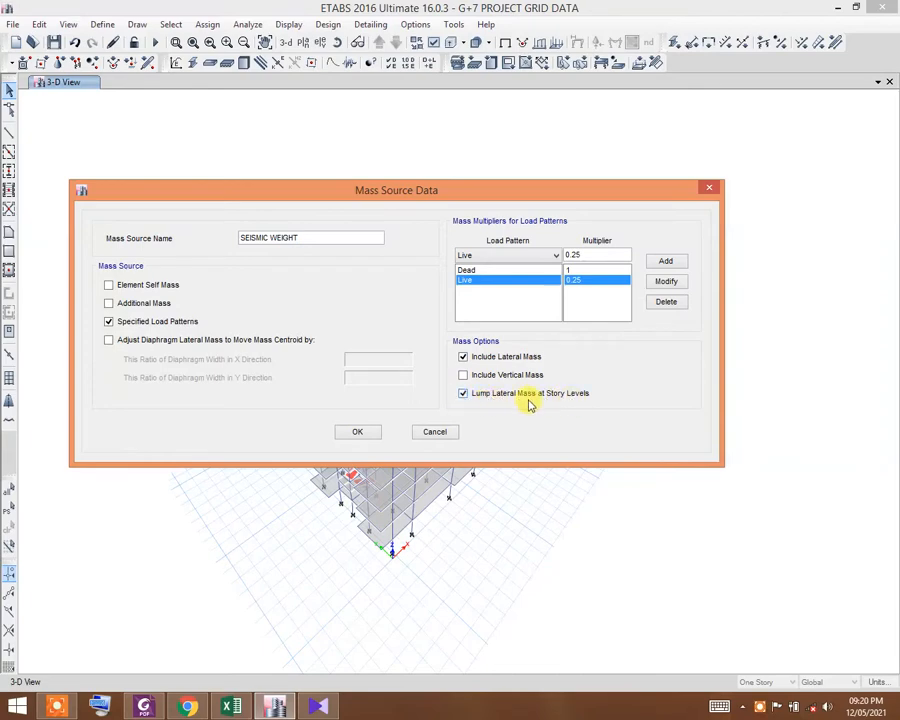
pyautogui.click(364, 437)
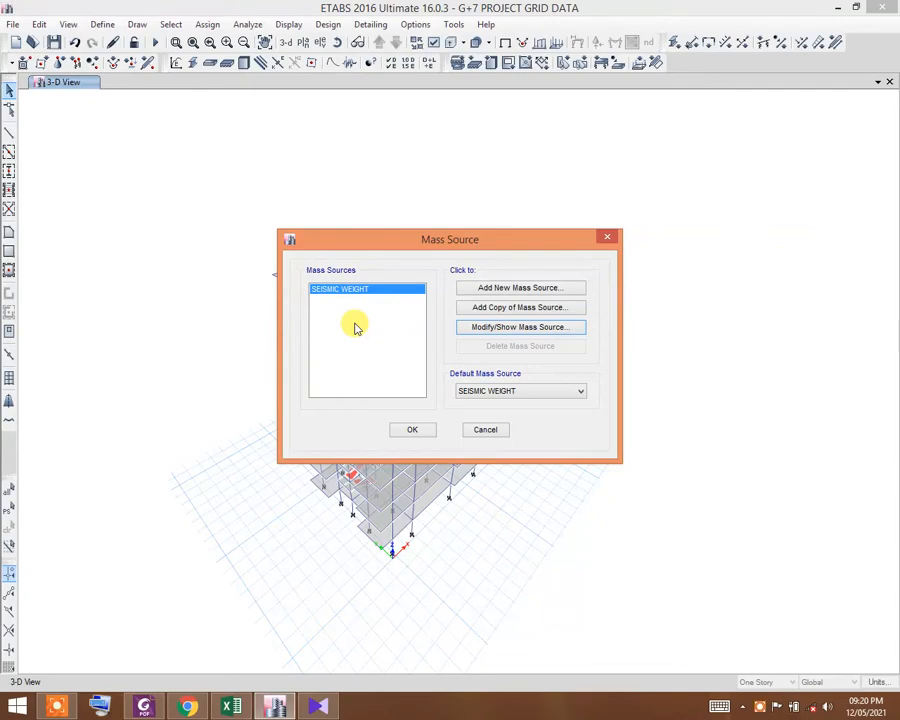
pyautogui.click(406, 428)
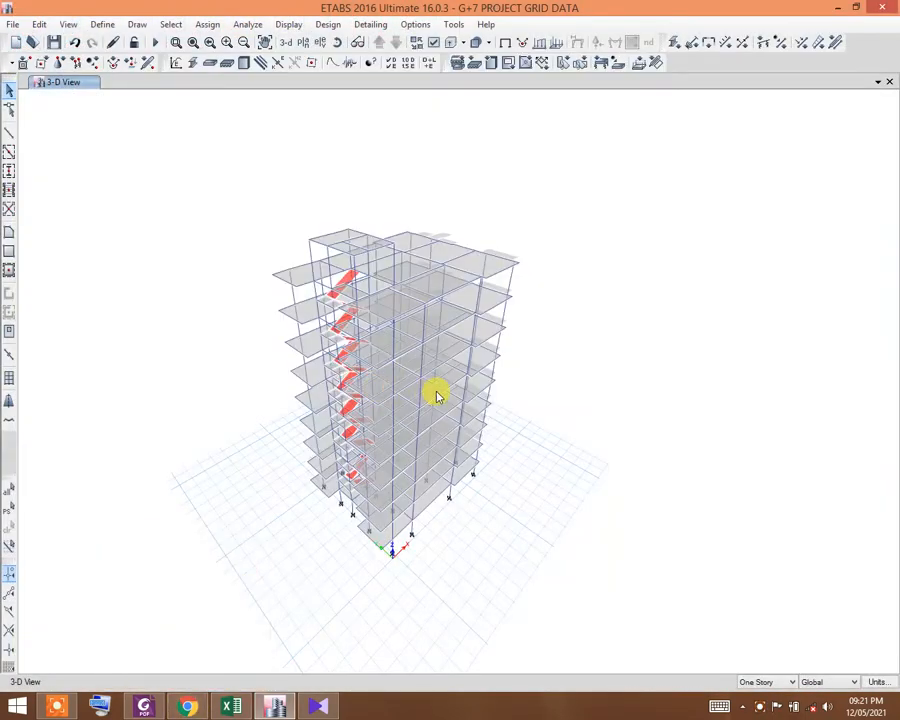
# - Switch to BNBC2020.pdf in Foxit PhantomPDF and go to section 2.5.7.2 Building period on page 630
pyautogui.click(286, 708)
pyautogui.click(276, 706)
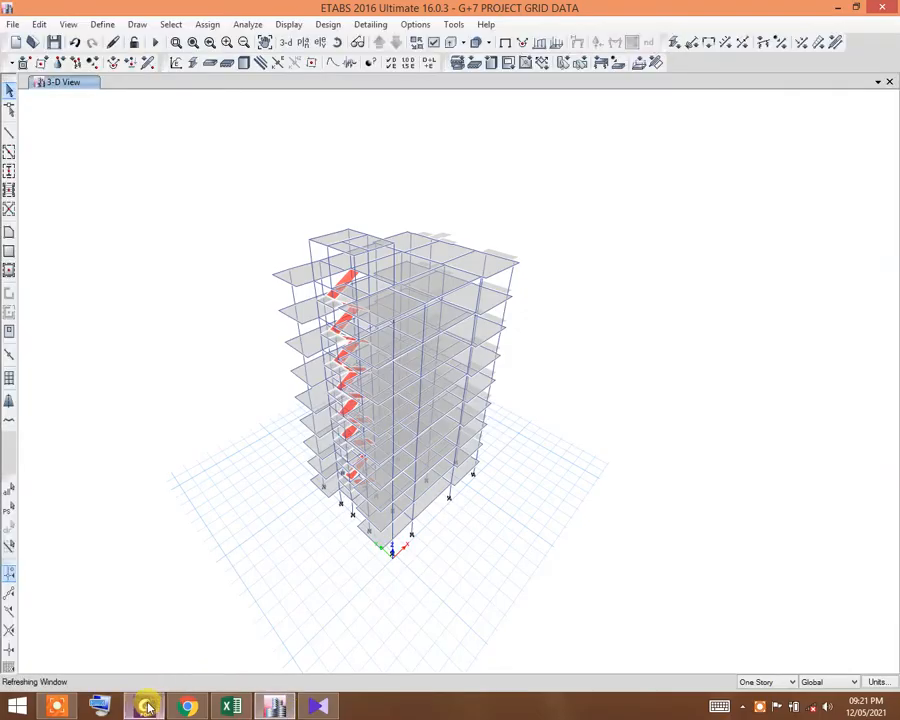
pyautogui.click(146, 706)
pyautogui.scroll(10, 410, 360)
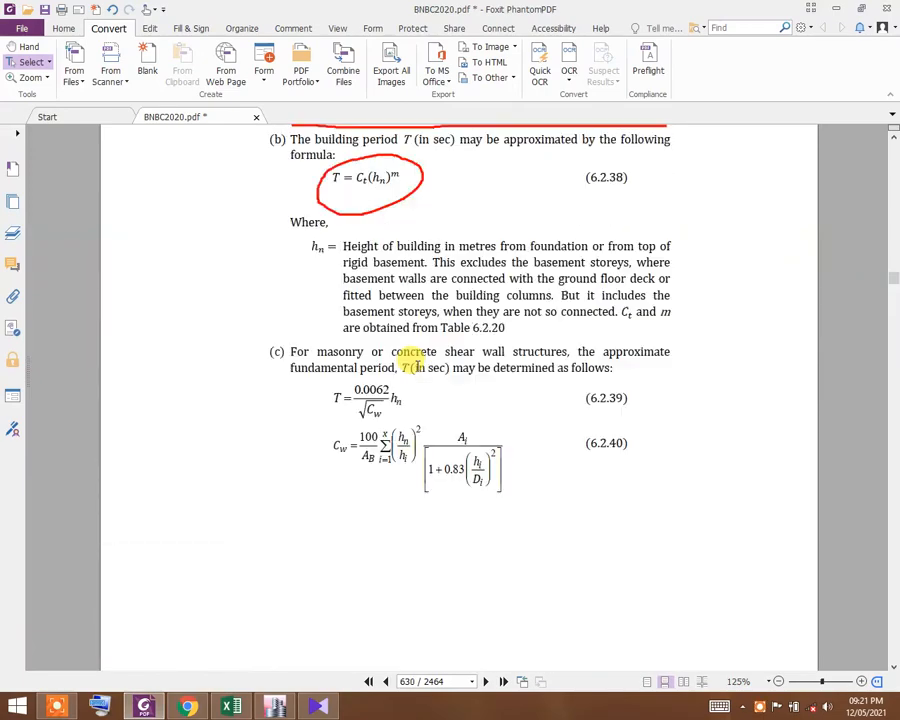
pyautogui.scroll(6, 410, 360)
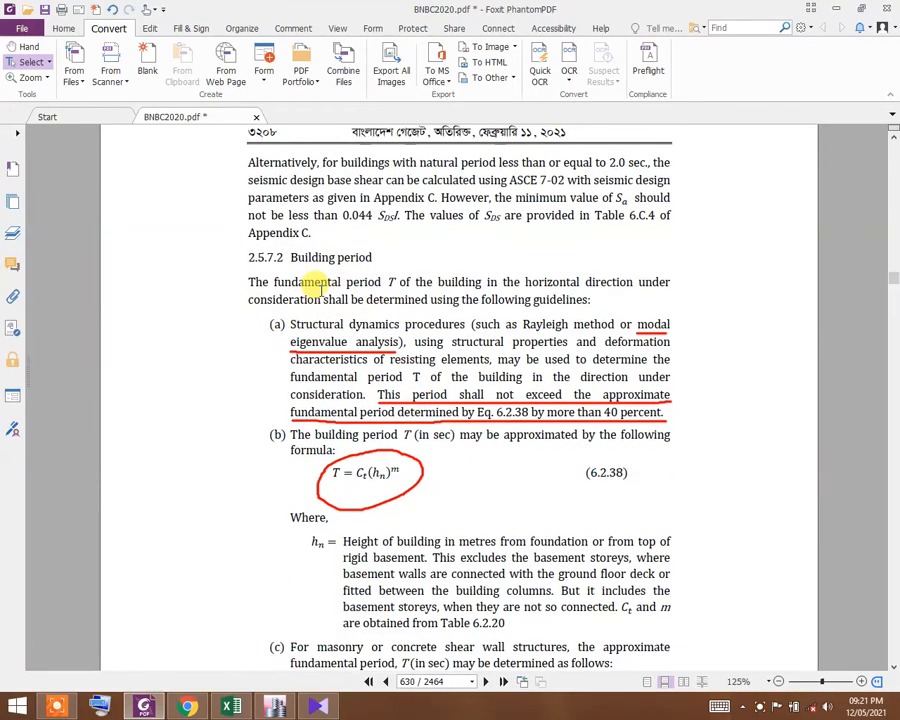
pyautogui.scroll(-1, 313, 285)
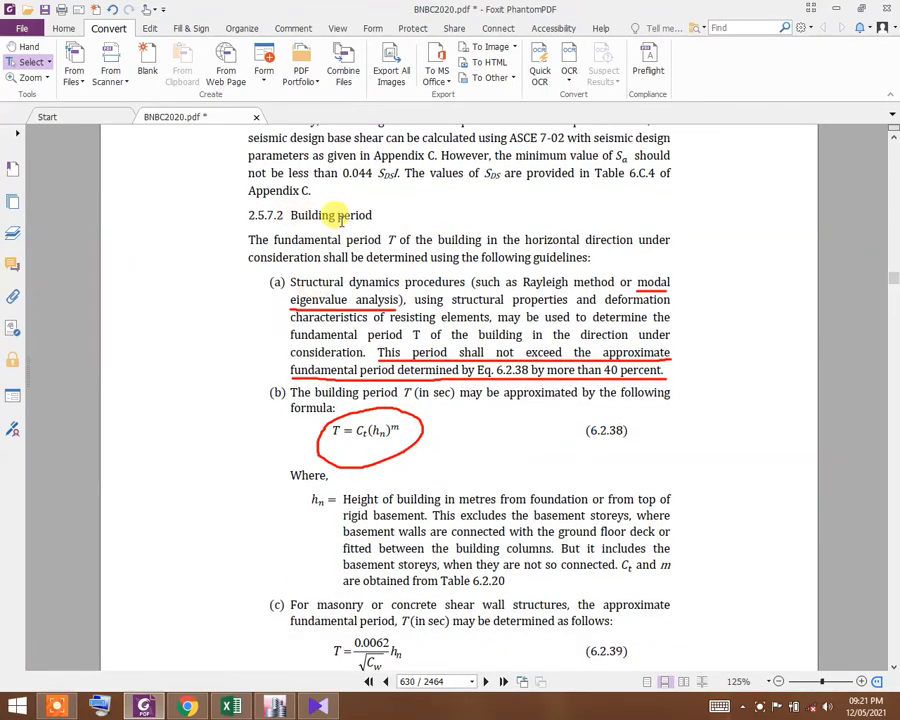
# - Read the fundamental period guidelines in section 2.5.7.2, including the Rayleigh method and modal eigenvalue analysis in item (a)
pyautogui.moveTo(289, 215); pyautogui.dragTo(373, 216)
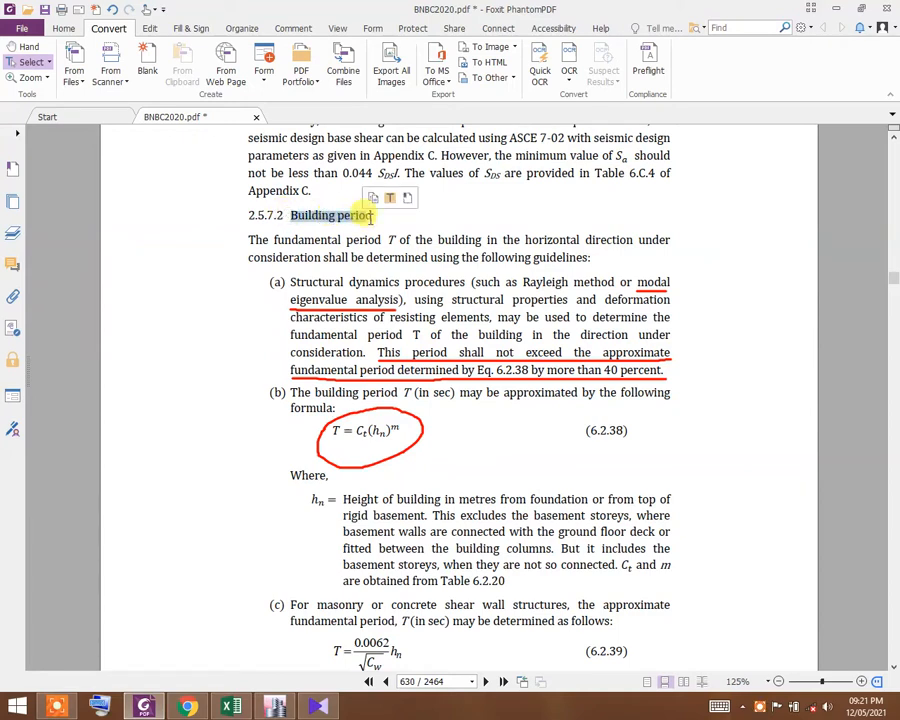
pyautogui.click(368, 215)
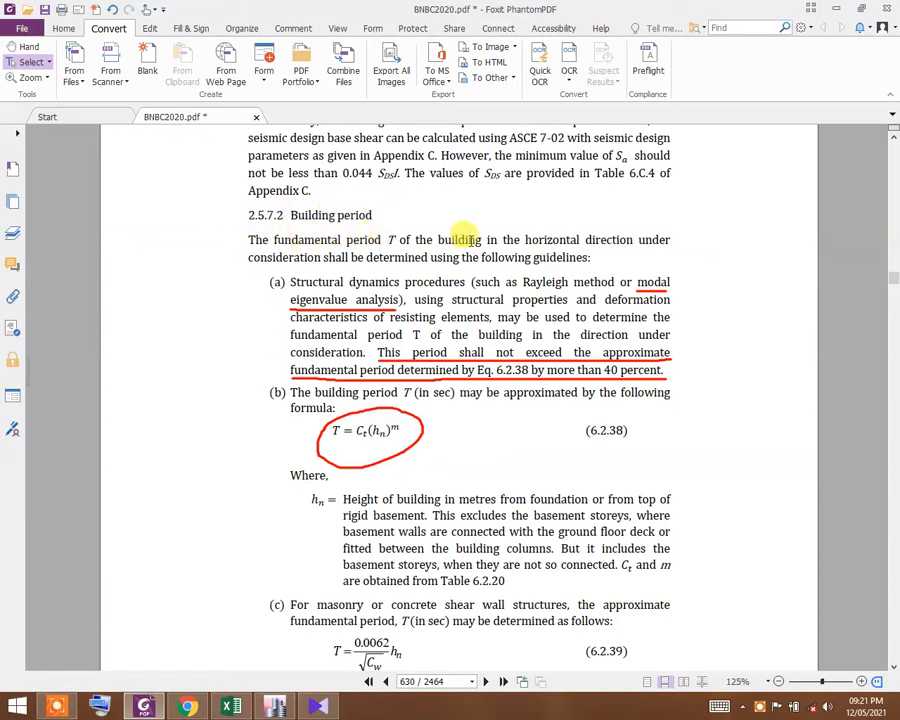
pyautogui.moveTo(505, 239); pyautogui.dragTo(669, 238)
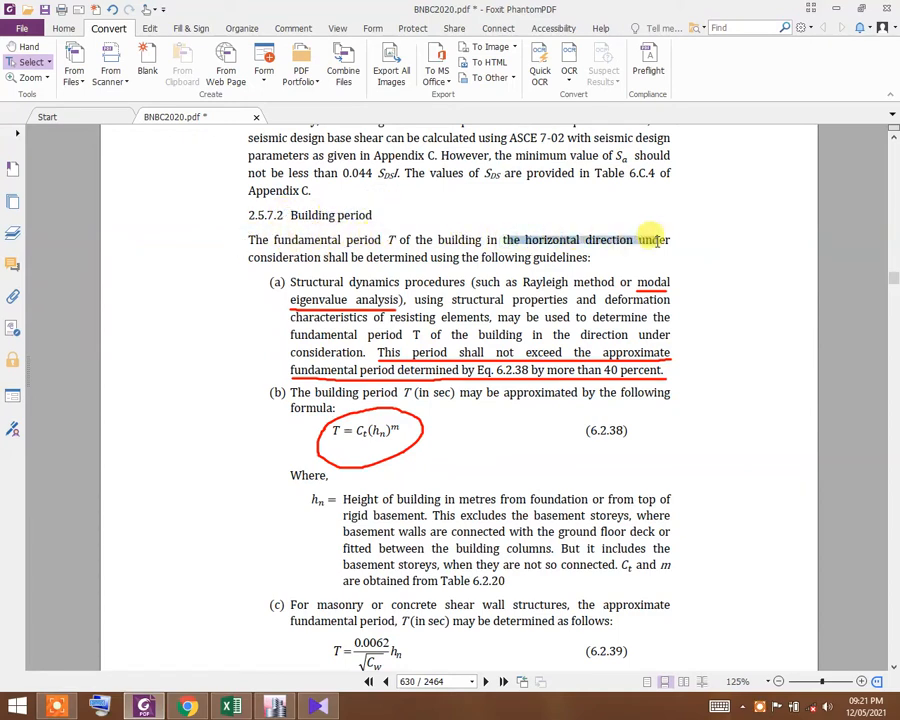
pyautogui.moveTo(322, 257); pyautogui.dragTo(585, 257)
pyautogui.click(519, 270)
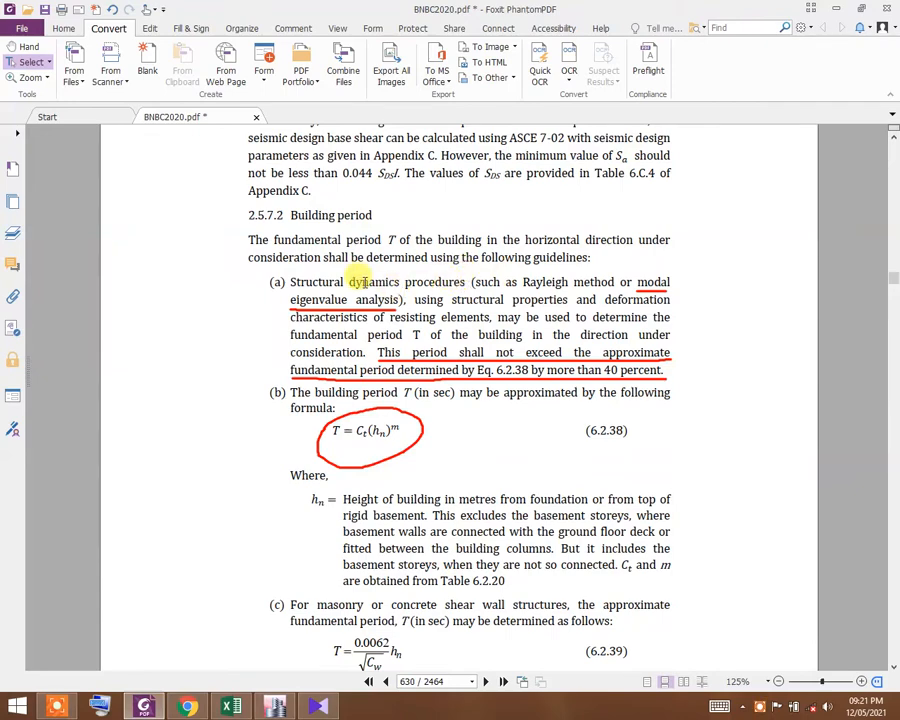
pyautogui.scroll(-1, 380, 275)
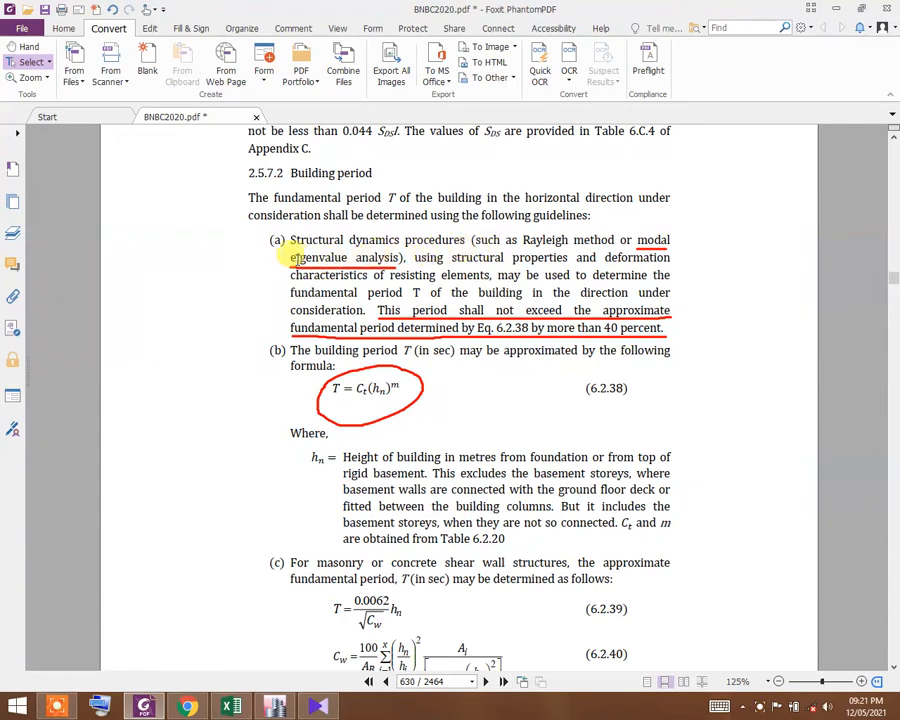
pyautogui.moveTo(522, 240); pyautogui.dragTo(620, 240)
pyautogui.click(543, 248)
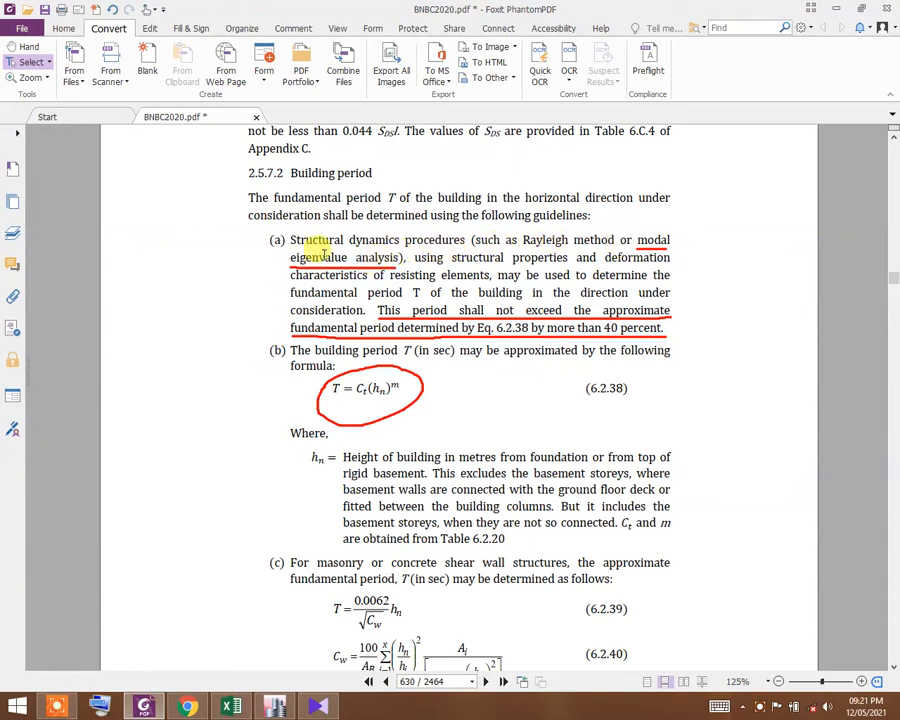
pyautogui.moveTo(289, 257); pyautogui.dragTo(395, 258)
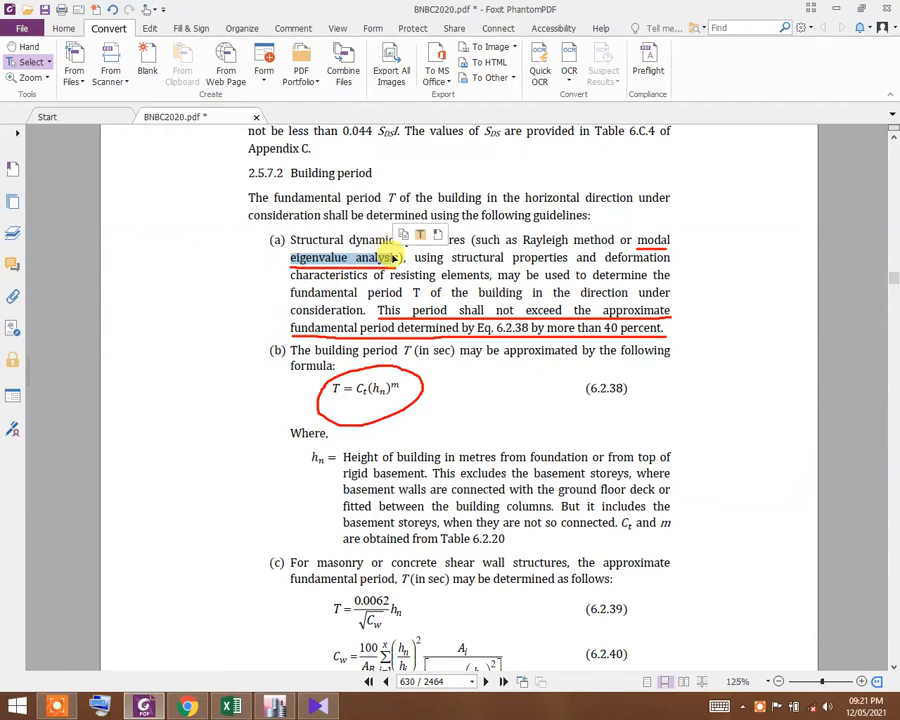
pyautogui.click(412, 254)
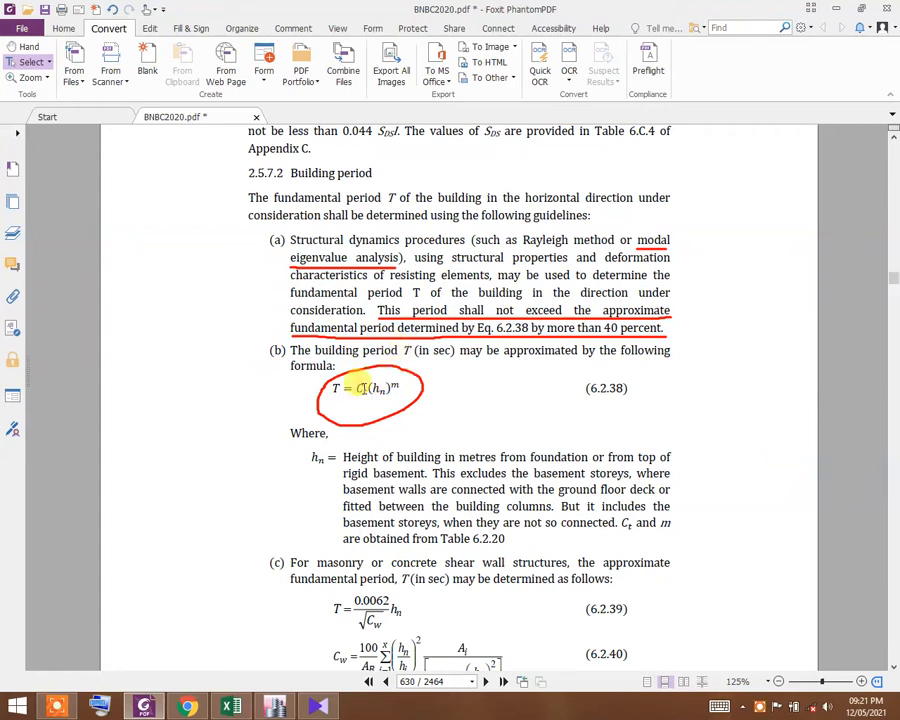
# - Examine approximate period formula Eq. 6.2.38, the definition of its height term, and the concrete moment-resisting frame coefficients in Table 6.2.20
pyautogui.scroll(-1, 344, 392)
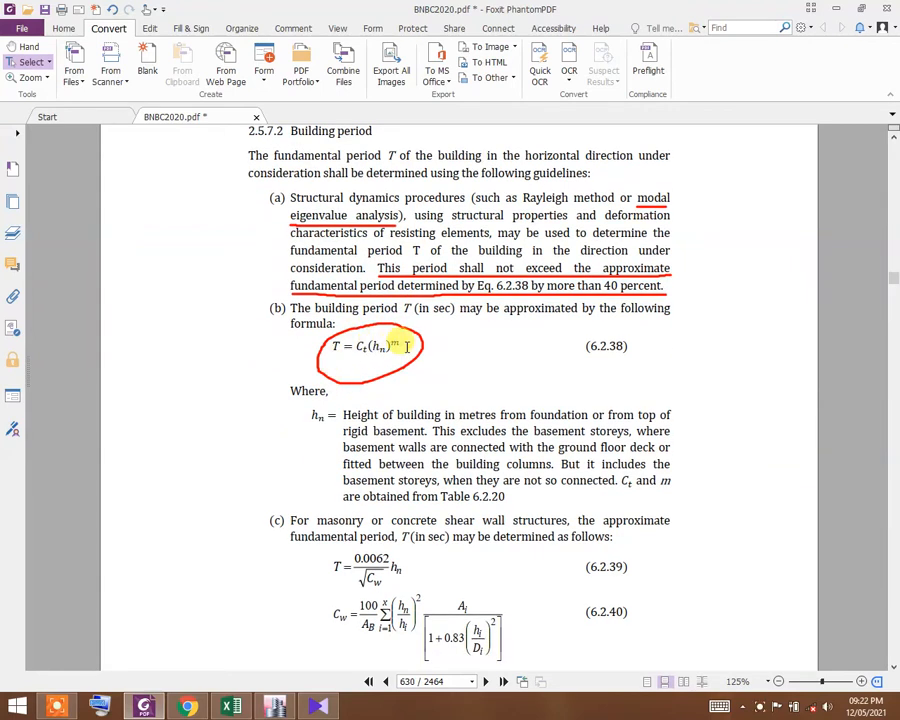
pyautogui.scroll(-5, 396, 416)
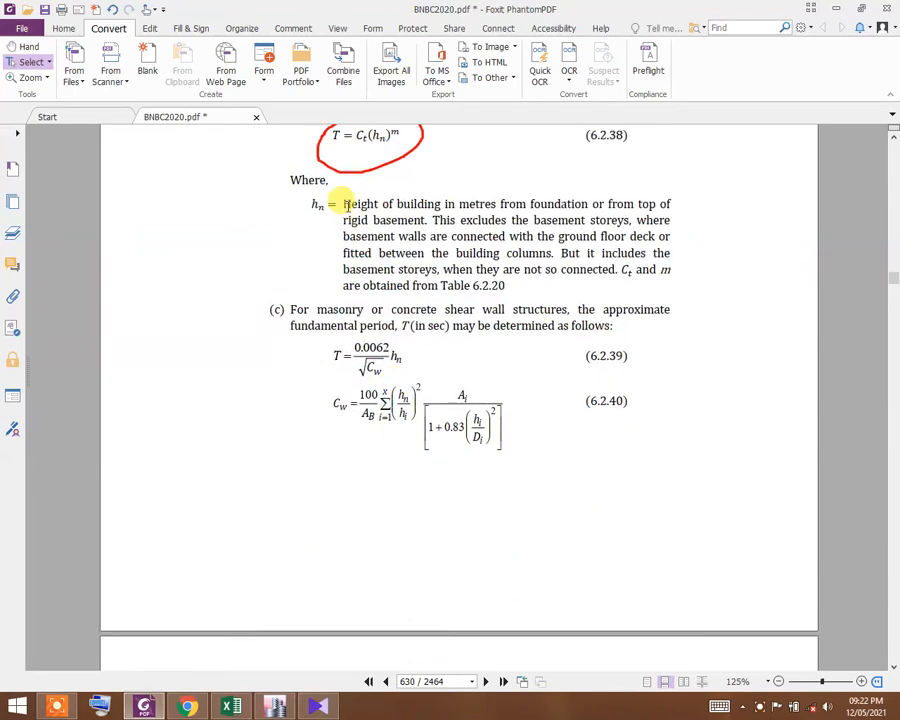
pyautogui.scroll(2, 348, 210)
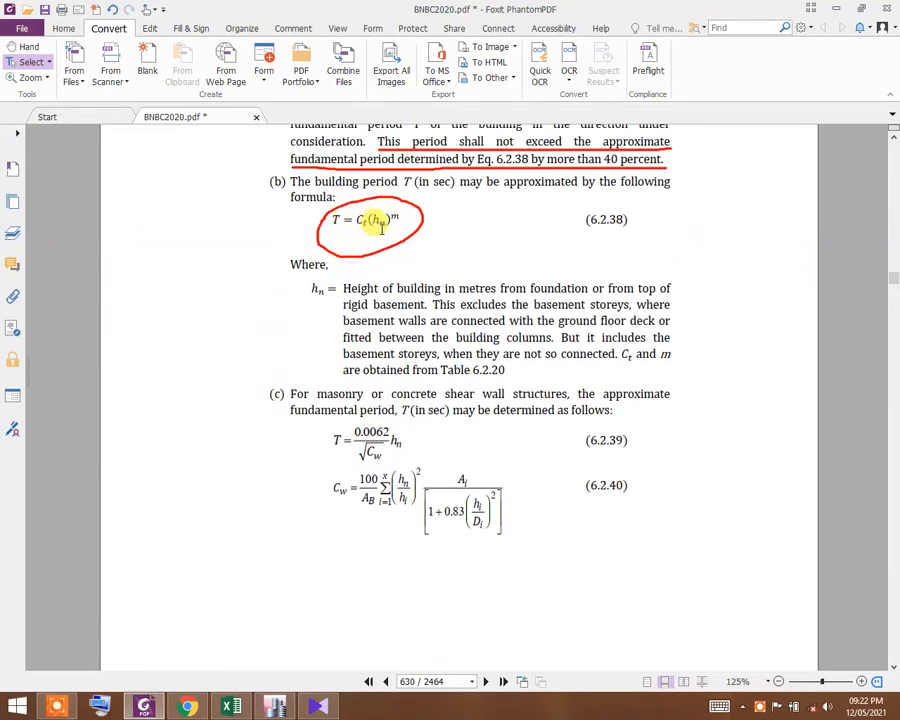
pyautogui.scroll(-14, 402, 267)
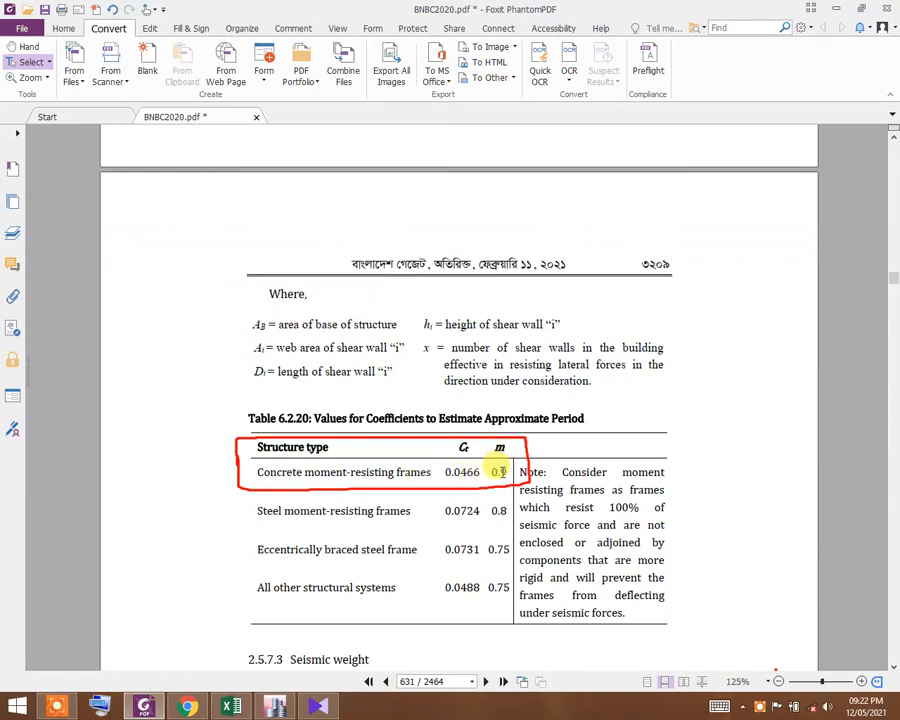
pyautogui.scroll(5, 497, 450)
pyautogui.scroll(6, 494, 479)
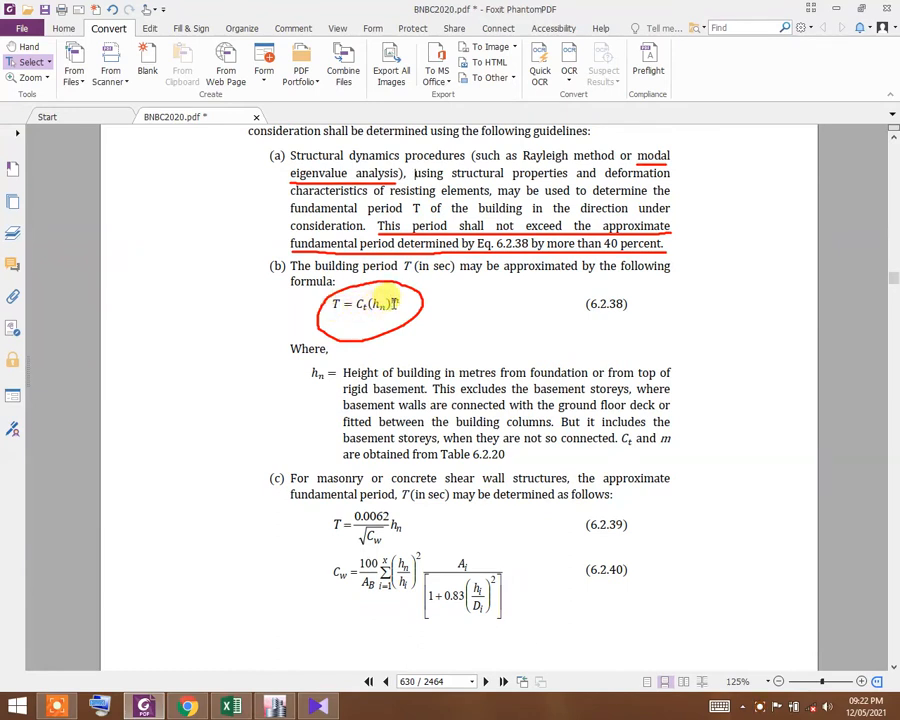
pyautogui.scroll(-1, 392, 305)
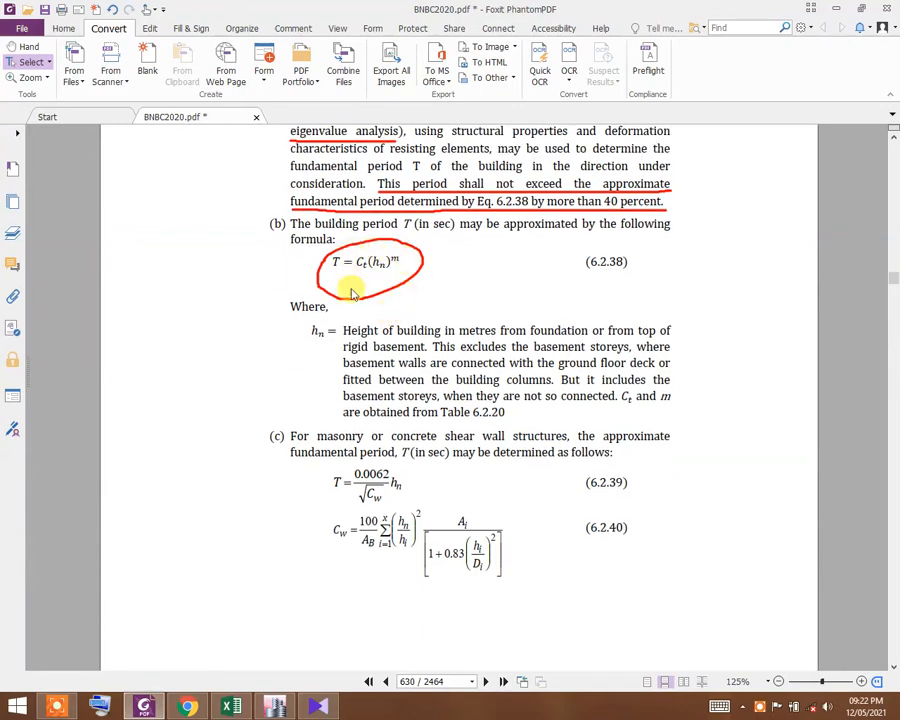
pyautogui.scroll(1, 383, 288)
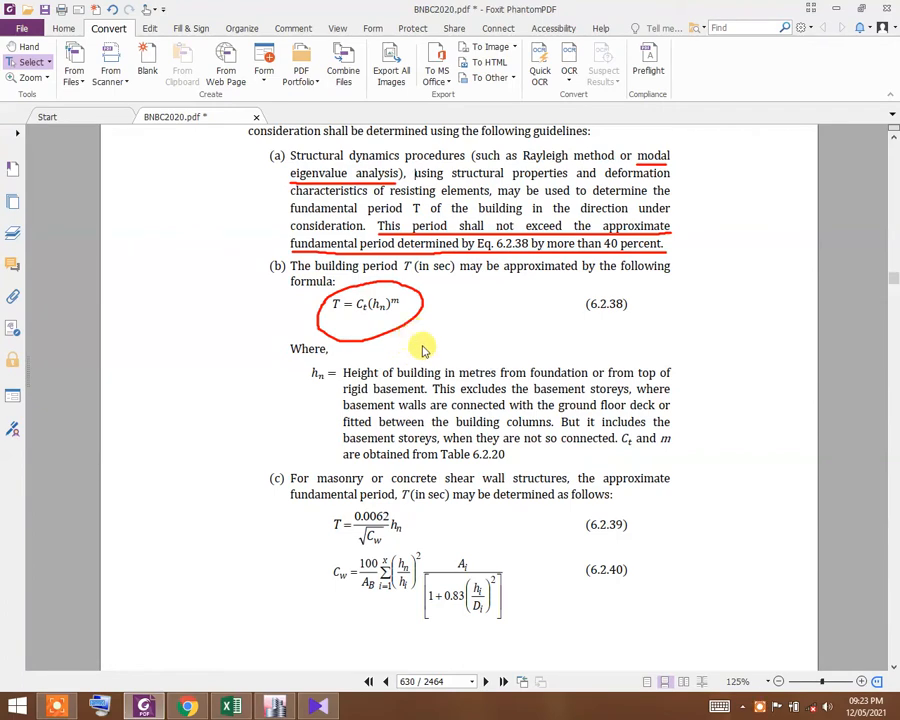
pyautogui.scroll(-1, 432, 406)
pyautogui.scroll(1, 432, 408)
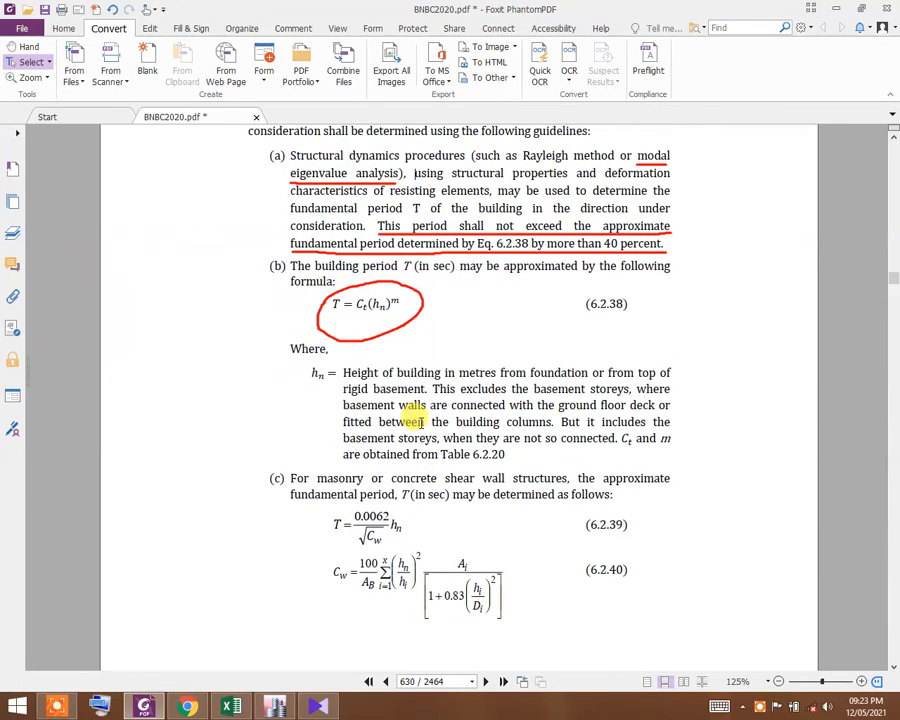
# - Switch to ETABS and set the preset P-Delta automation method to Iterative - Based on Loads, using Dead at 1 and Live at 0.25
pyautogui.click(275, 707)
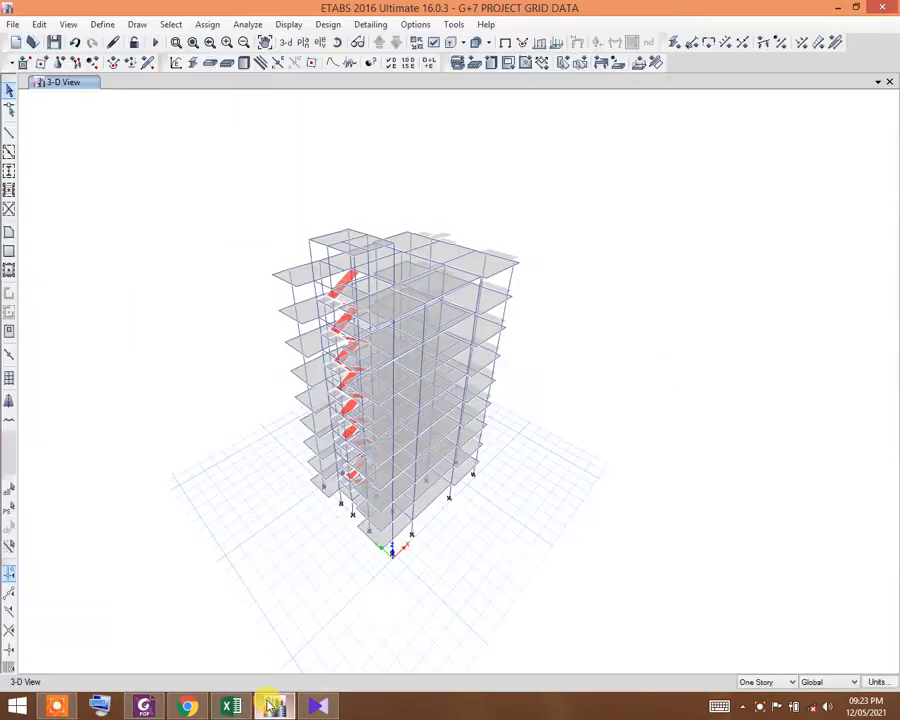
pyautogui.click(90, 24)
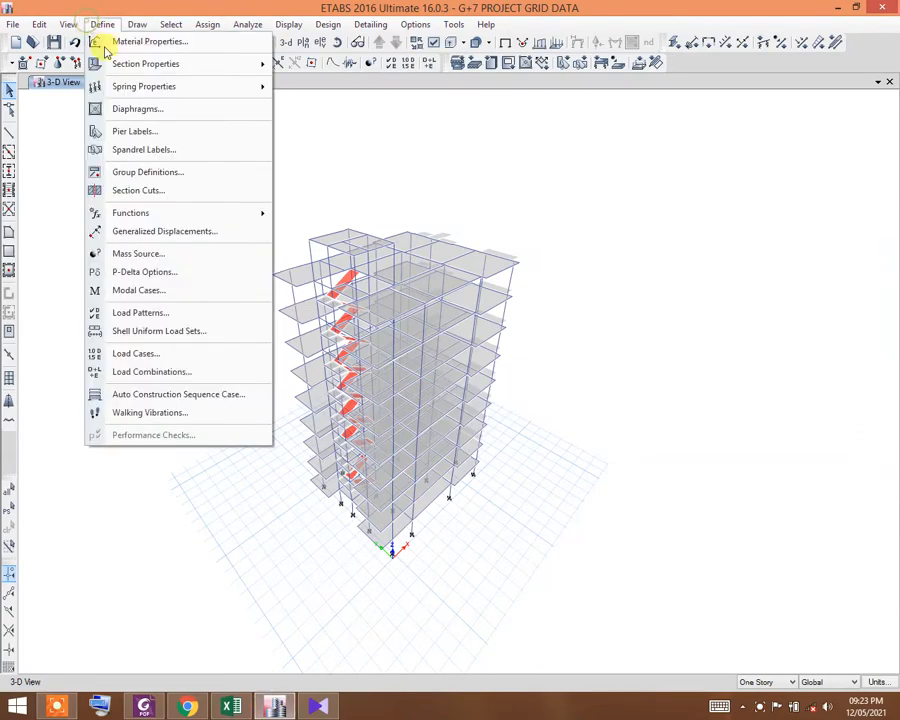
pyautogui.click(170, 272)
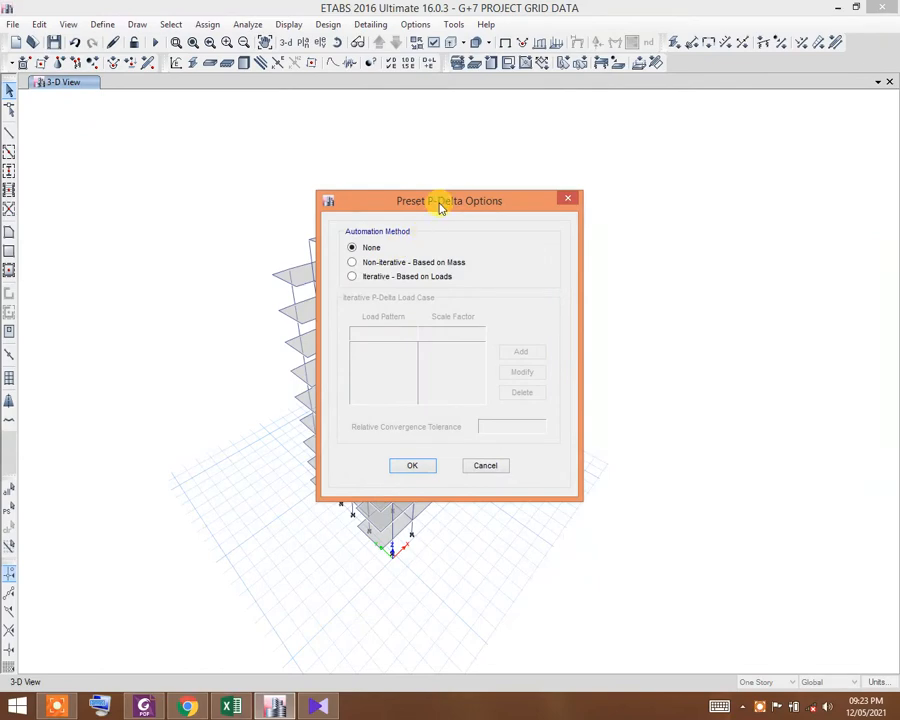
pyautogui.moveTo(440, 201); pyautogui.dragTo(191, 260)
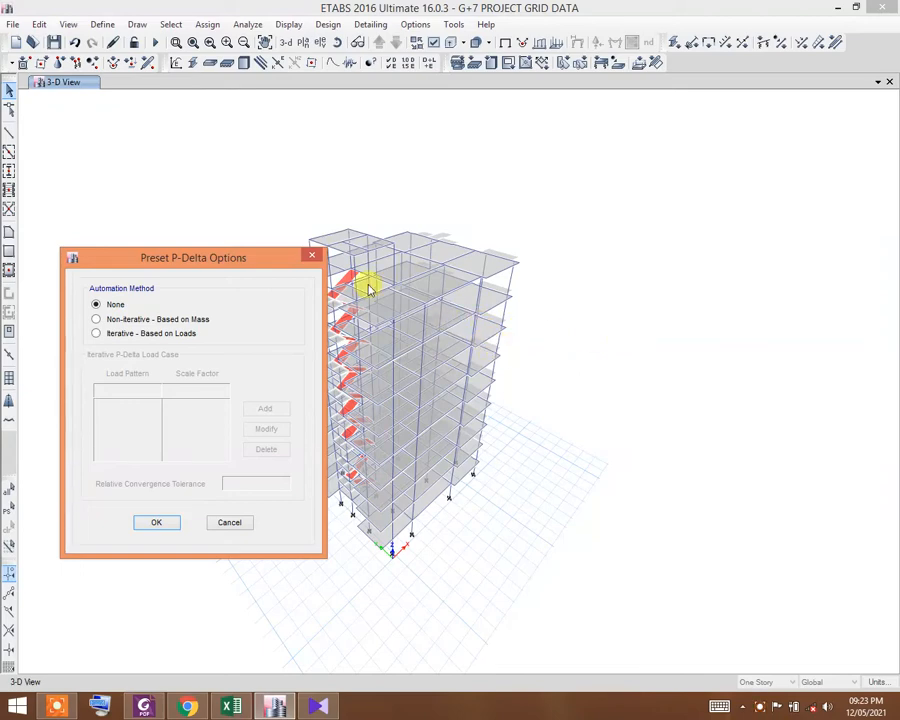
pyautogui.moveTo(247, 256); pyautogui.dragTo(747, 215)
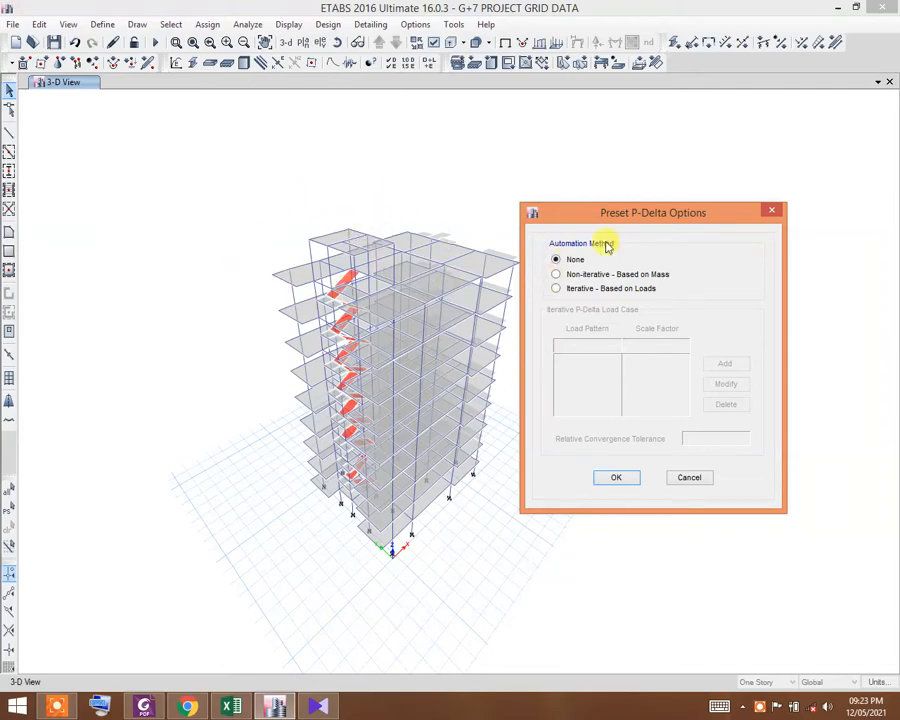
pyautogui.moveTo(657, 212); pyautogui.dragTo(672, 199)
pyautogui.click(586, 278)
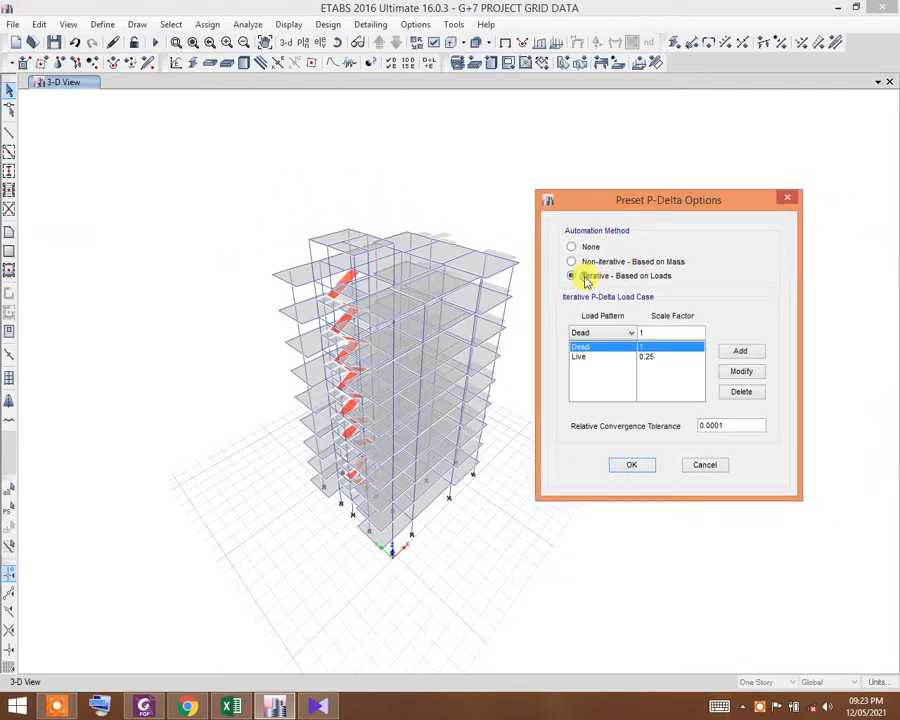
pyautogui.click(636, 466)
# - Add a new modal case named FUNDAMENTAL PERIOD X with the Ritz subtype
pyautogui.click(106, 24)
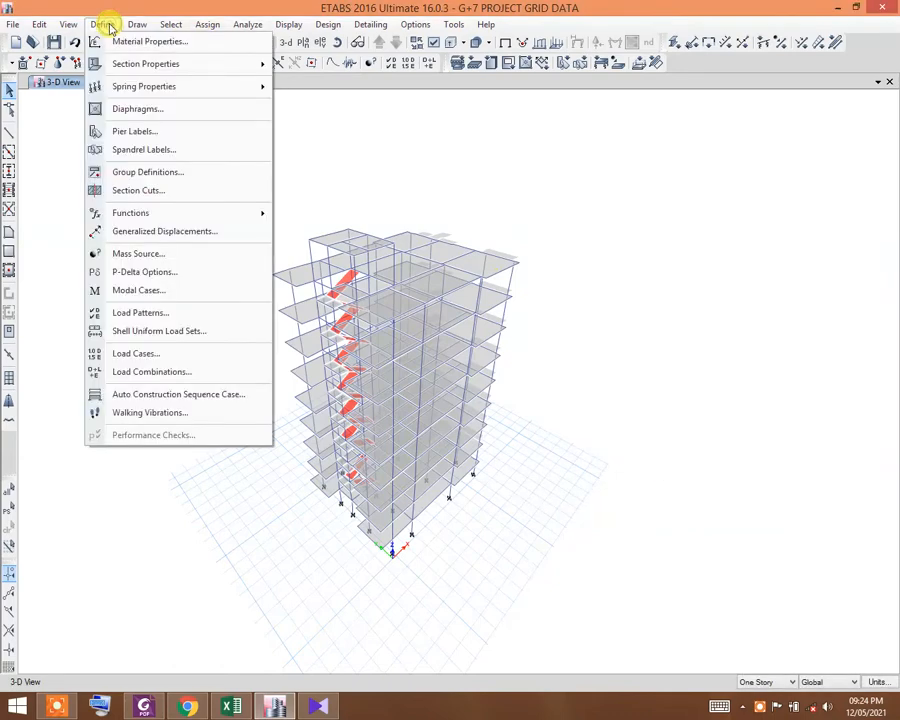
pyautogui.click(130, 290)
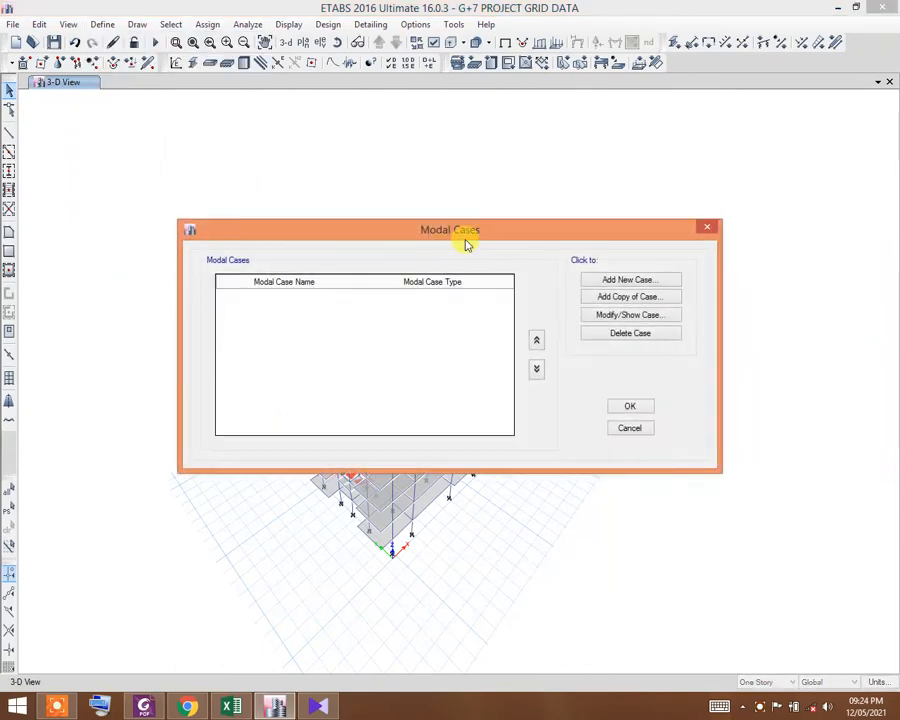
pyautogui.moveTo(466, 244); pyautogui.dragTo(446, 250)
pyautogui.click(598, 292)
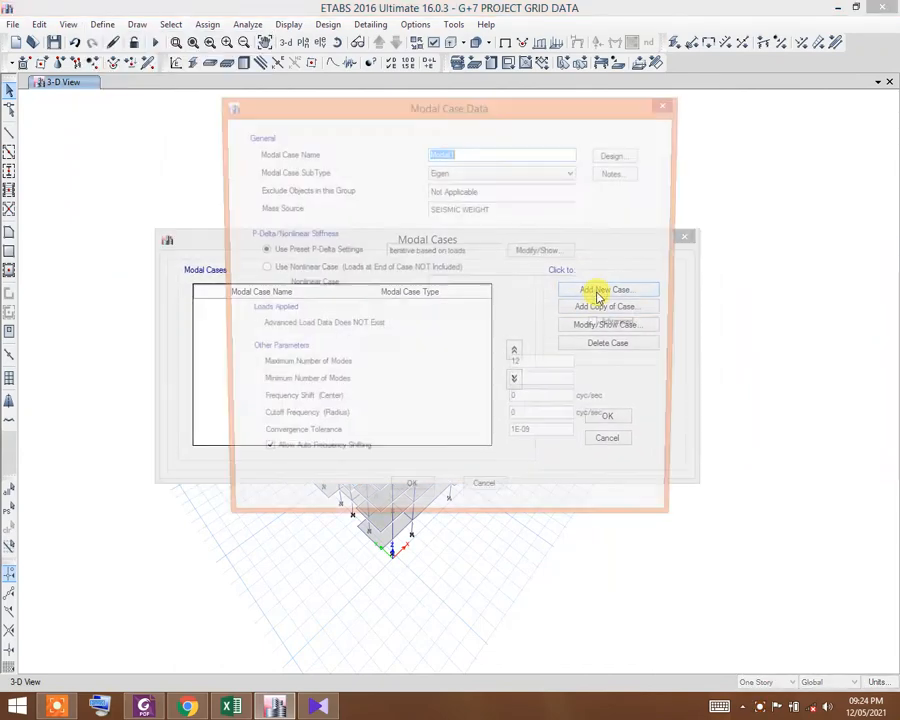
pyautogui.click(478, 149)
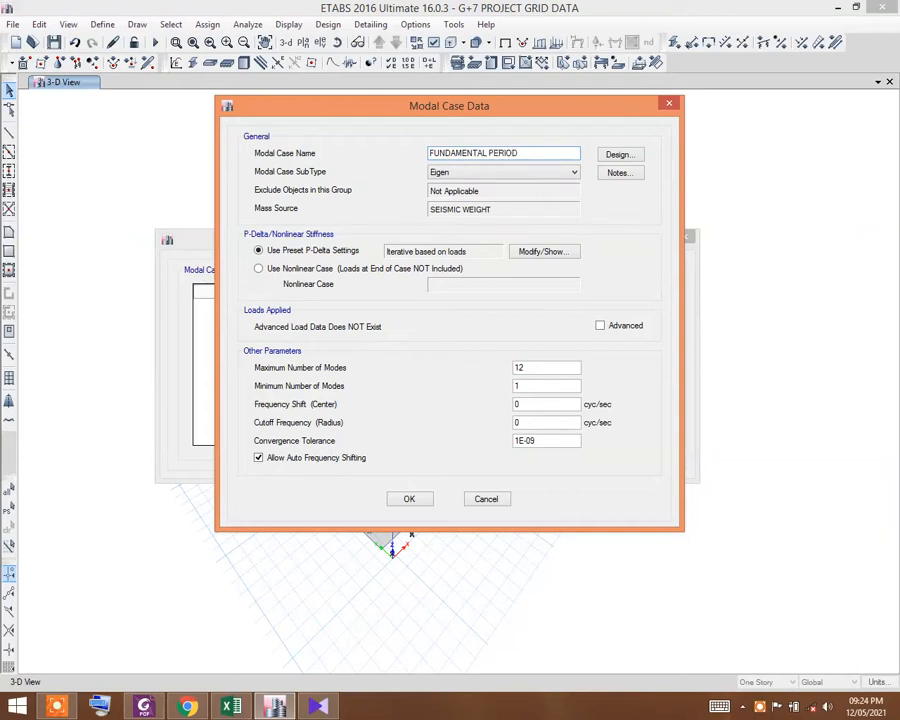
pyautogui.click(520, 180)
pyautogui.click(464, 192)
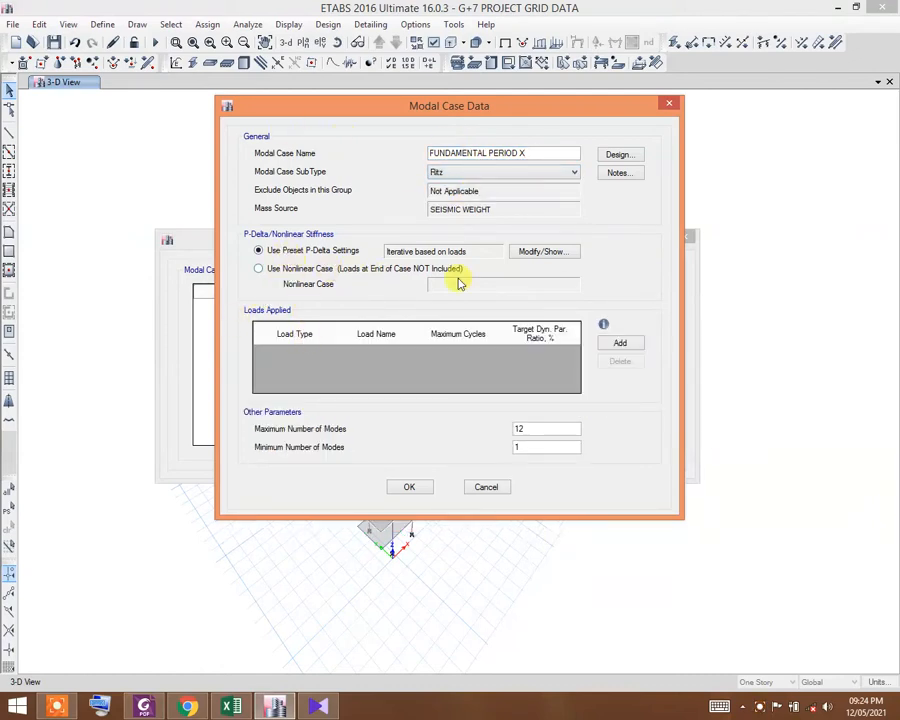
# - Apply an Acceleration load UX to the X-direction modal case, limit it to a maximum of 1 mode, and accept the case
pyautogui.click(614, 343)
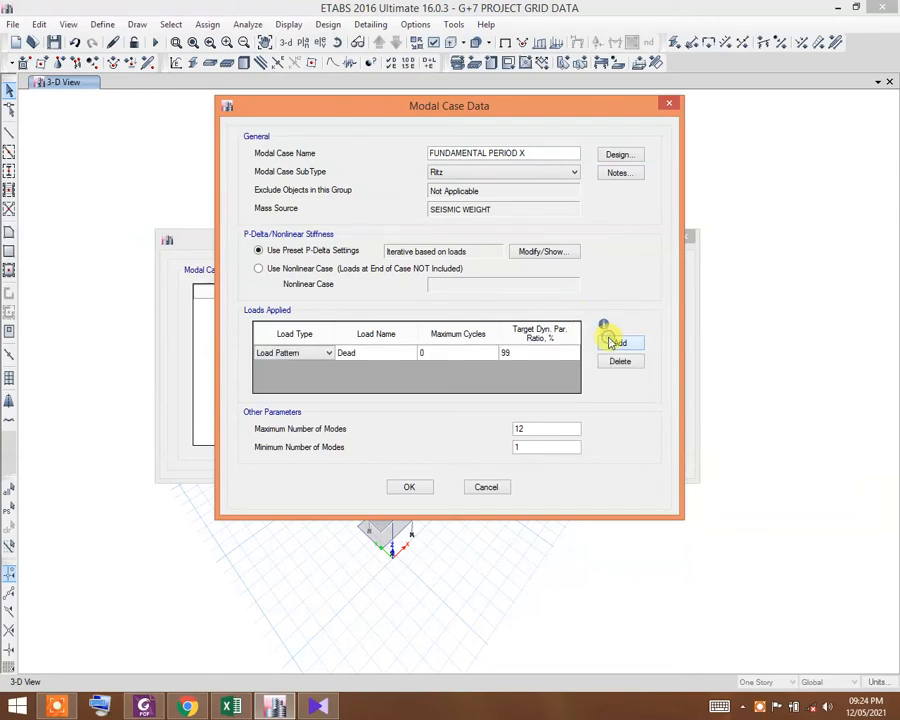
pyautogui.click(288, 353)
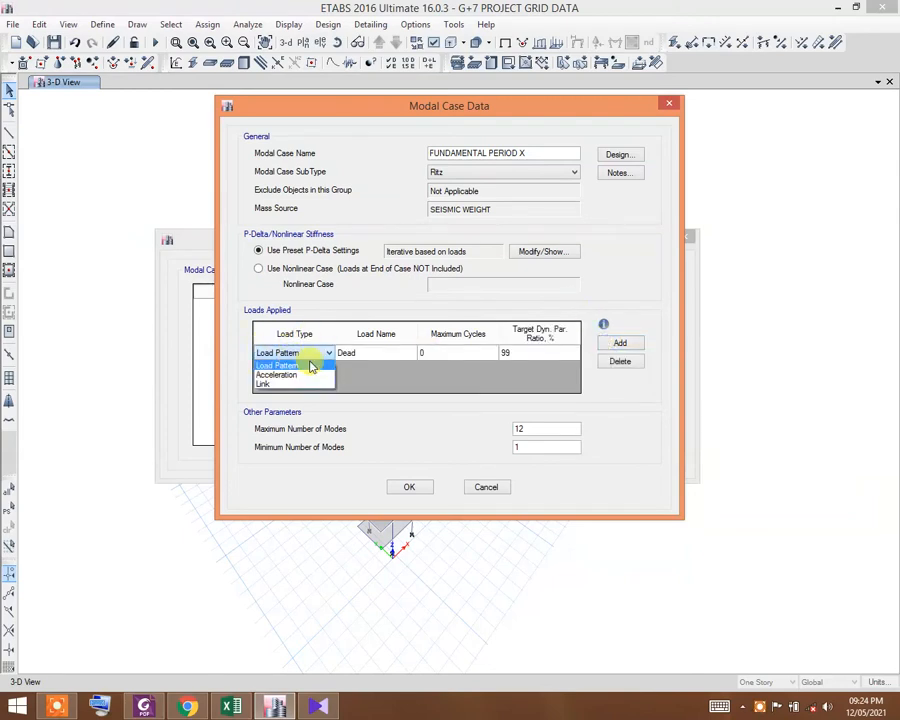
pyautogui.click(295, 370)
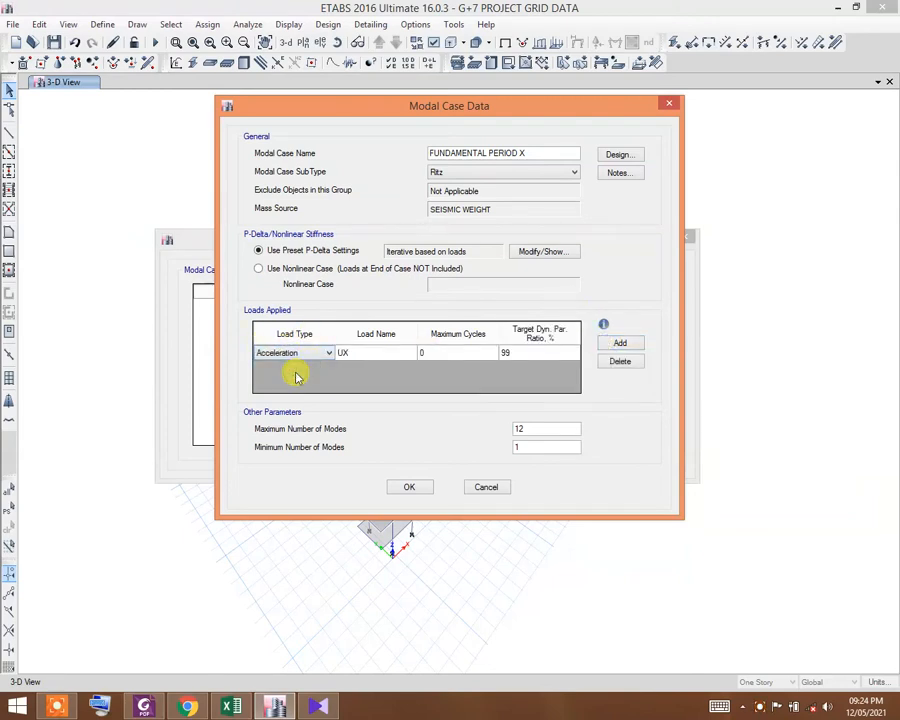
pyautogui.click(369, 357)
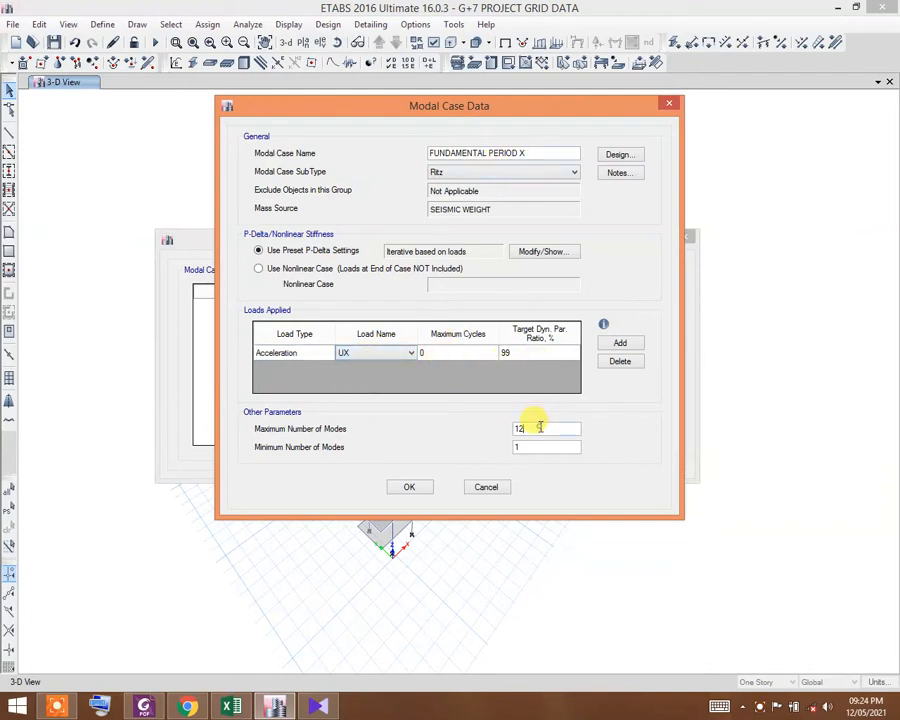
pyautogui.moveTo(540, 427)
pyautogui.mouseDown()
pyautogui.moveTo(512, 425)
pyautogui.moveTo(555, 421)
pyautogui.mouseUp()
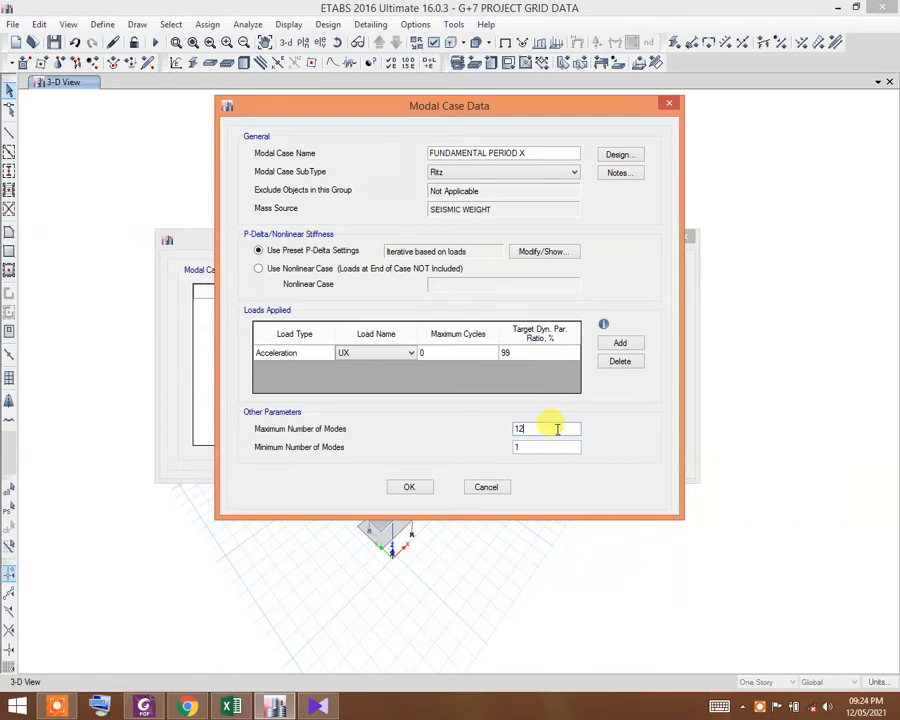
pyautogui.moveTo(556, 429); pyautogui.dragTo(527, 430)
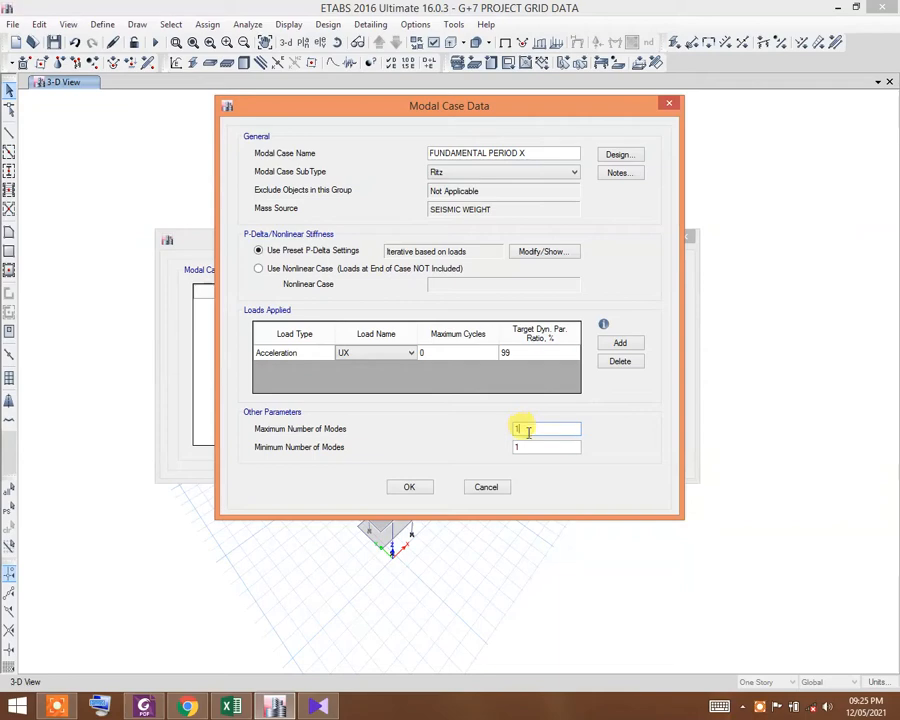
pyautogui.click(409, 488)
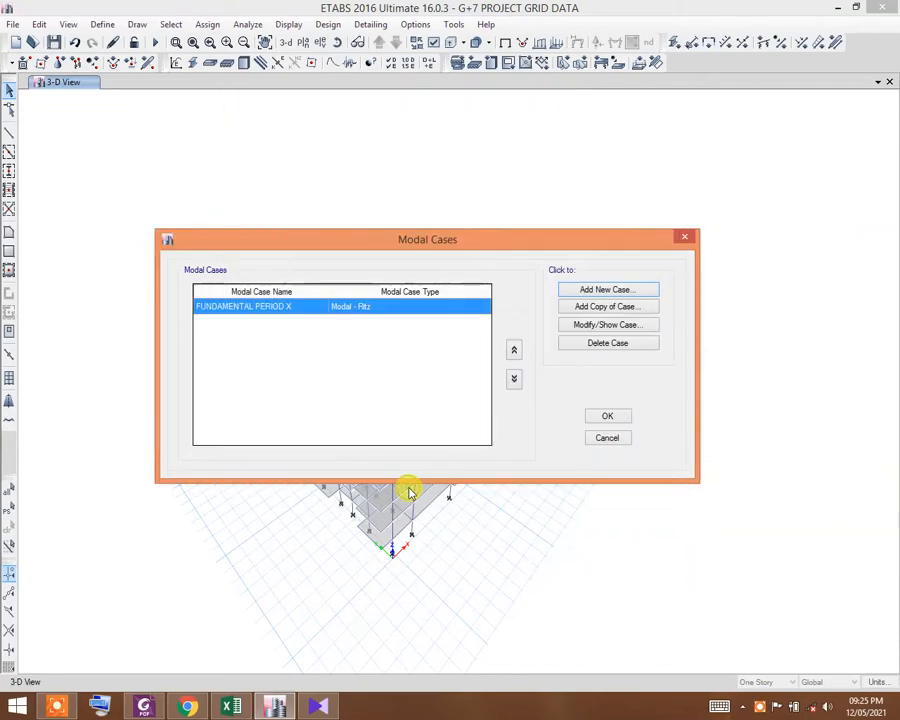
# - Add a second modal case named FUNDAMENTAL PERIOD Y with the Ritz subtype
pyautogui.click(606, 292)
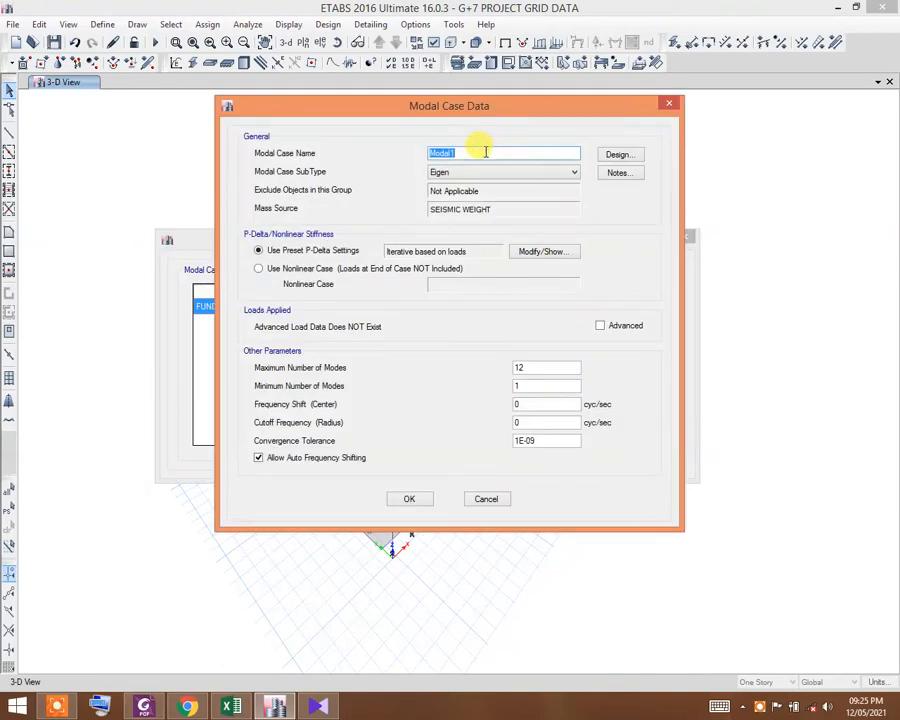
pyautogui.write('FUNDAMENTAL PERIOD Y')
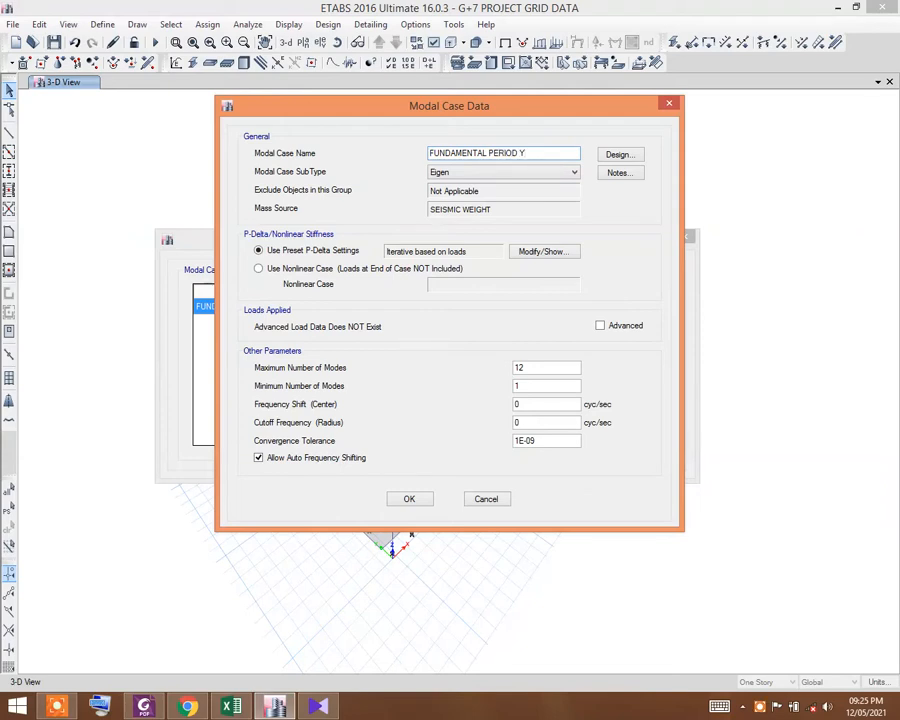
pyautogui.click(509, 177)
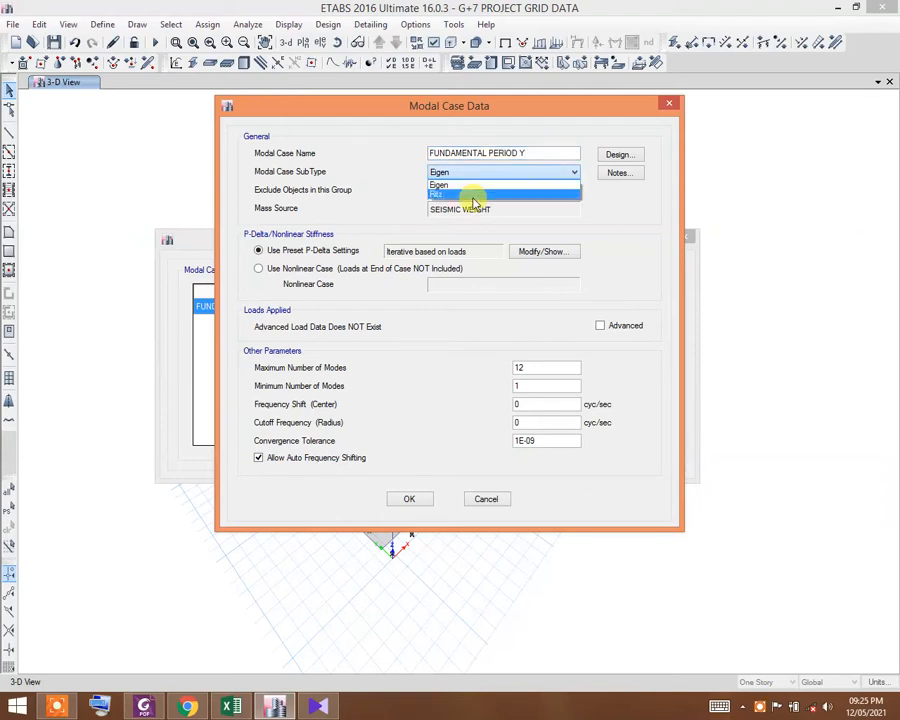
pyautogui.click(520, 195)
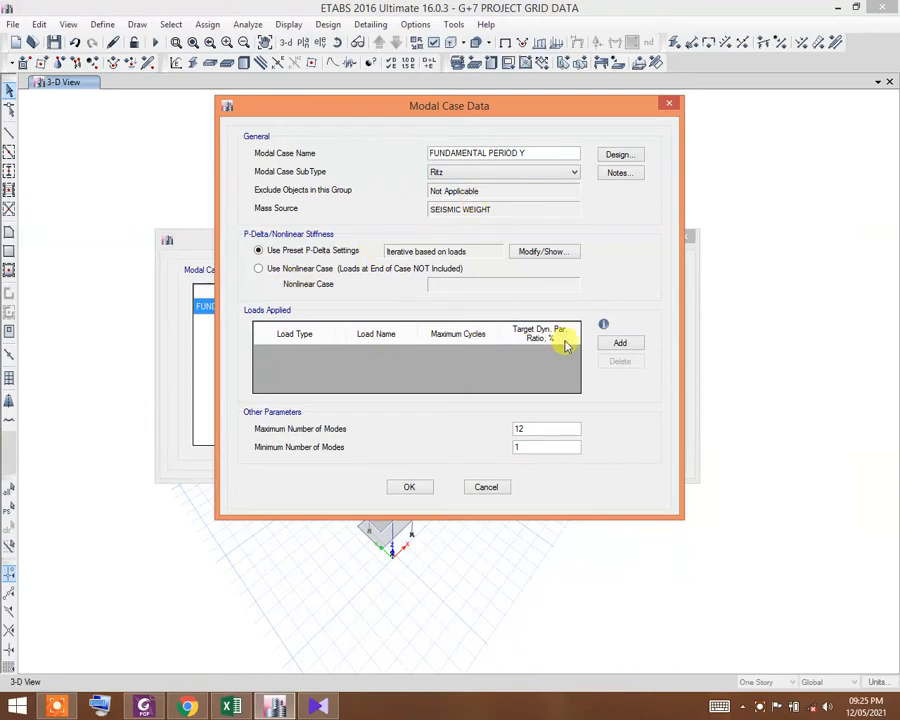
# - Apply an Acceleration load UY to the Y-direction modal case, then accept the case and the modal case list
pyautogui.click(618, 342)
pyautogui.click(318, 354)
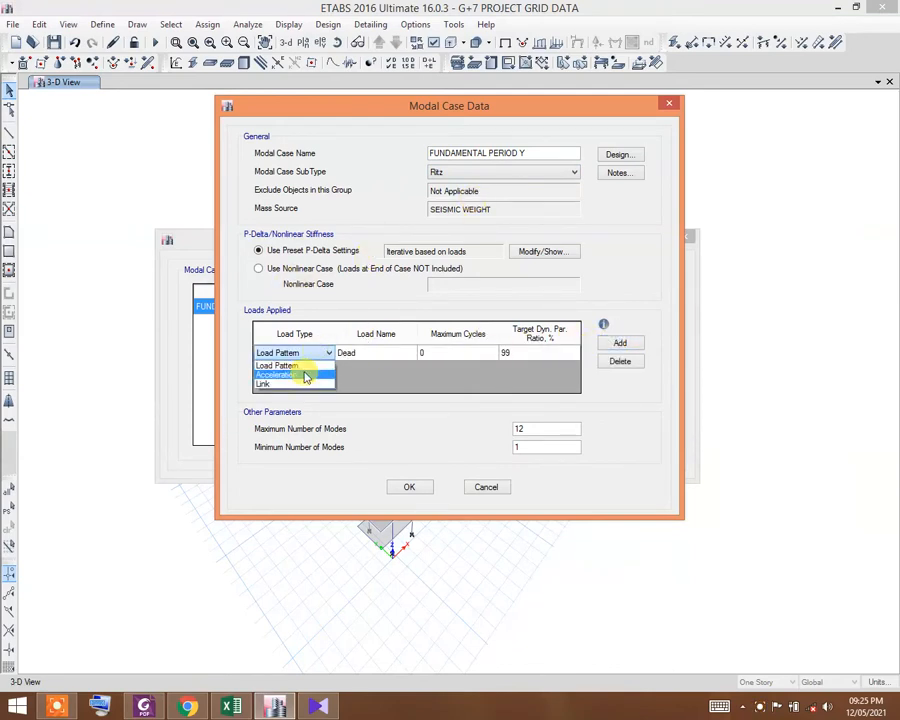
pyautogui.click(300, 372)
pyautogui.click(372, 358)
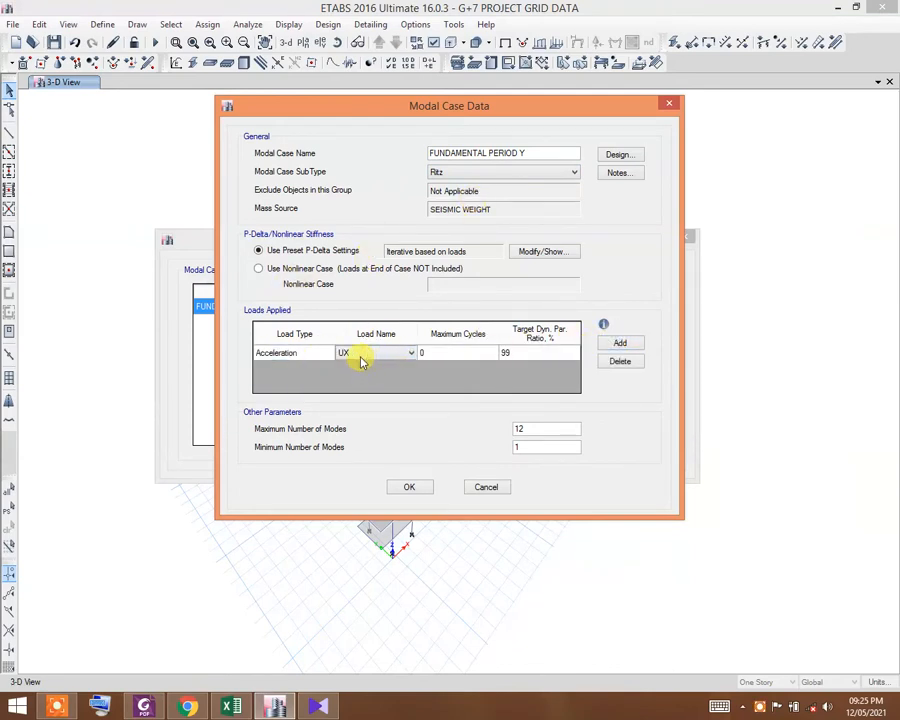
pyautogui.click(361, 356)
pyautogui.click(356, 376)
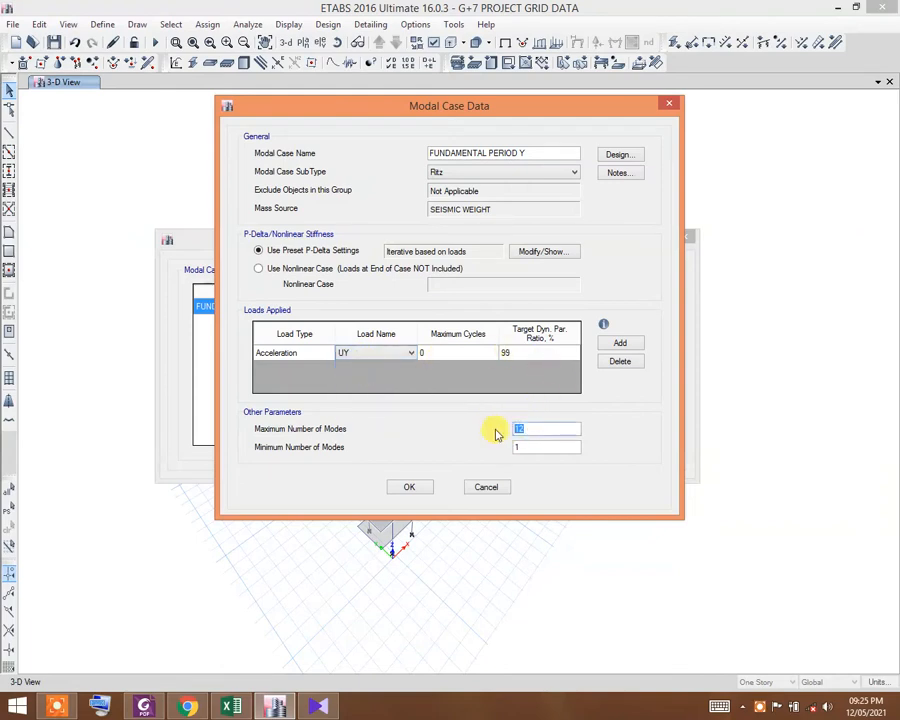
pyautogui.click(409, 489)
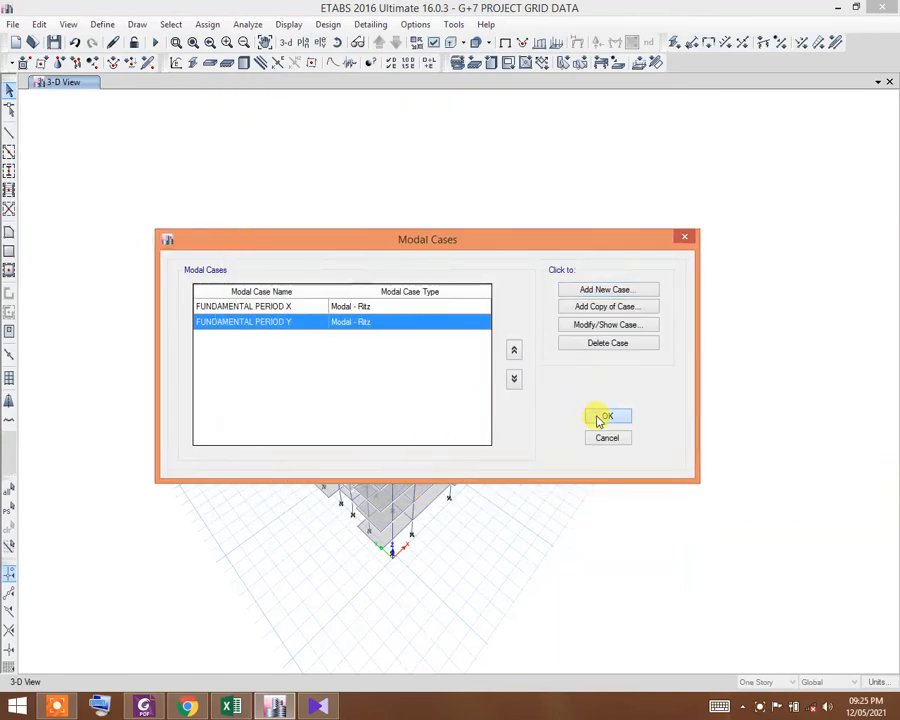
pyautogui.click(600, 417)
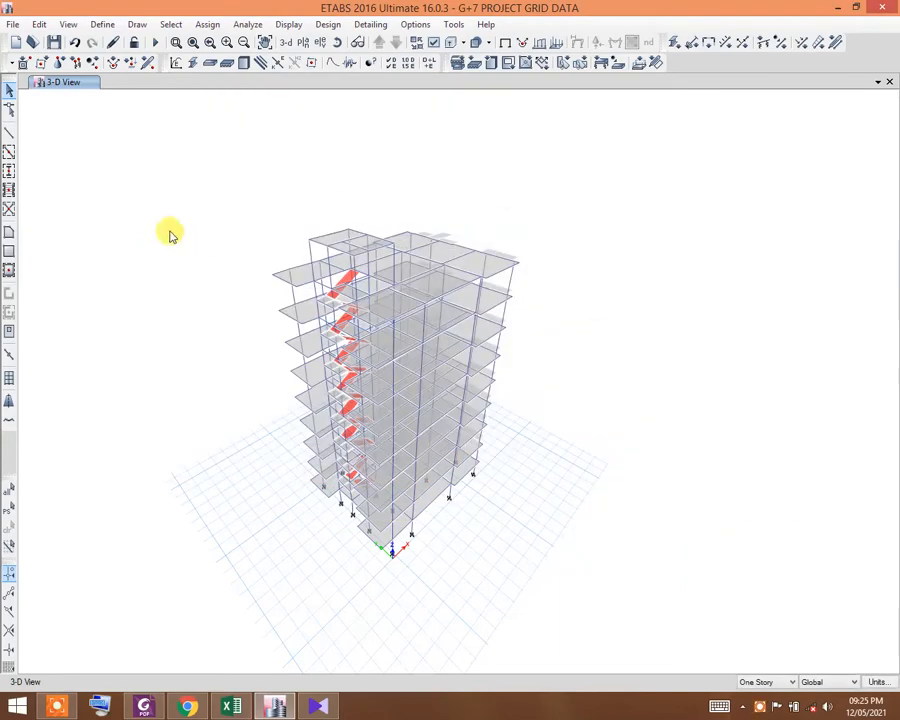
# - Review the load cases set to run, keeping both FUNDAMENTAL PERIOD modal cases, Dead and Live active, and run the analysis
pyautogui.click(243, 24)
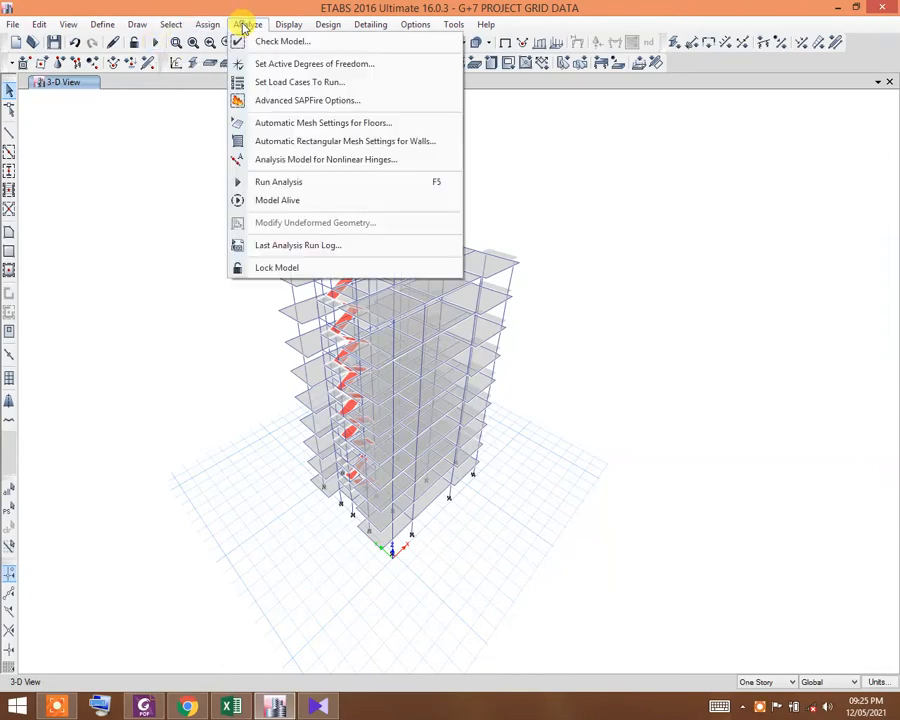
pyautogui.click(252, 86)
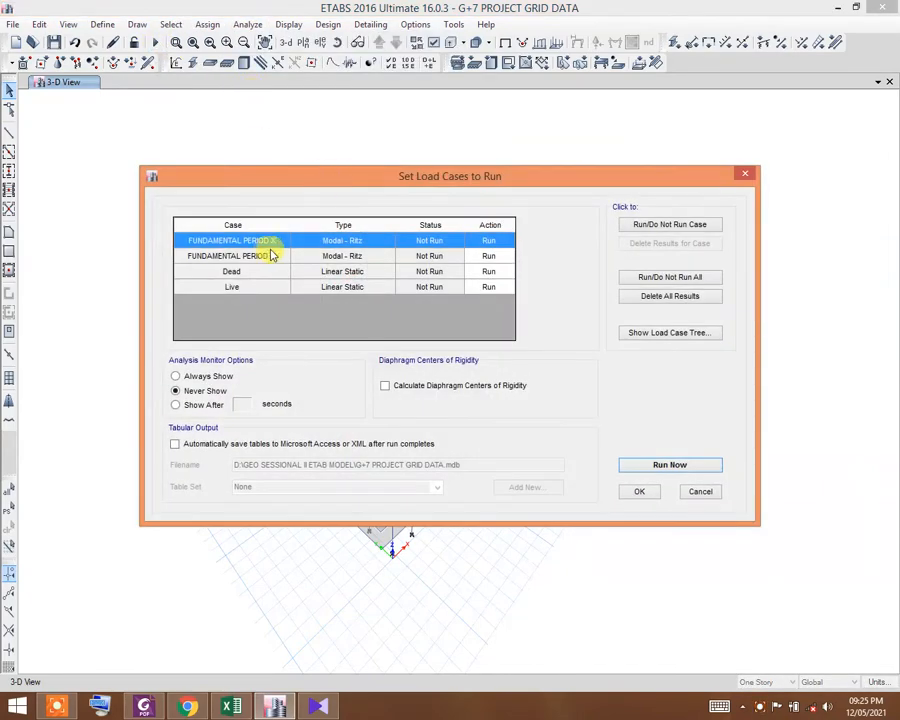
pyautogui.click(488, 272)
pyautogui.click(250, 241)
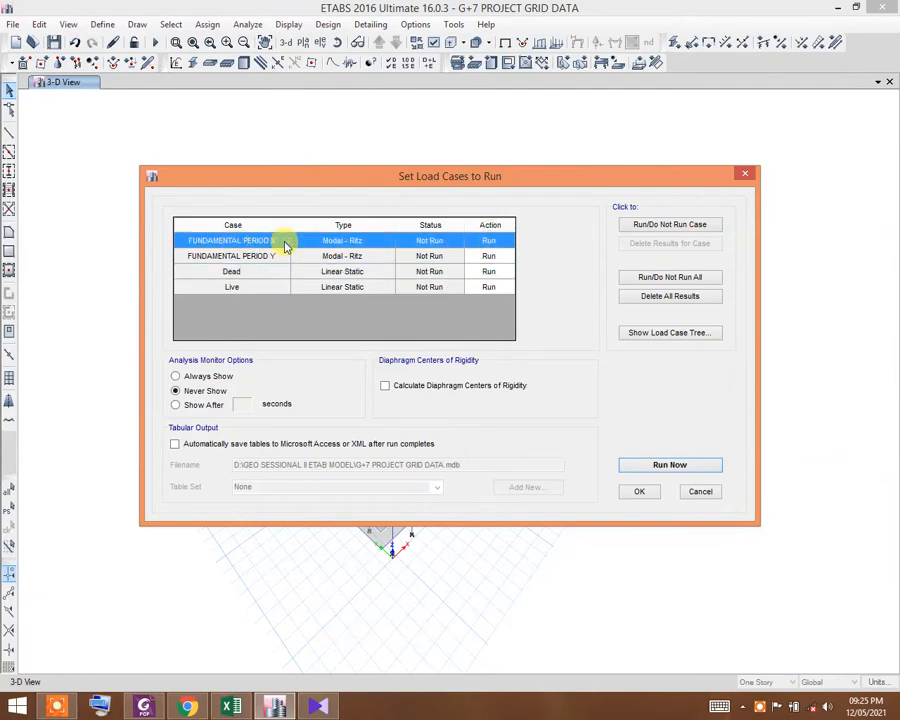
pyautogui.click(262, 257)
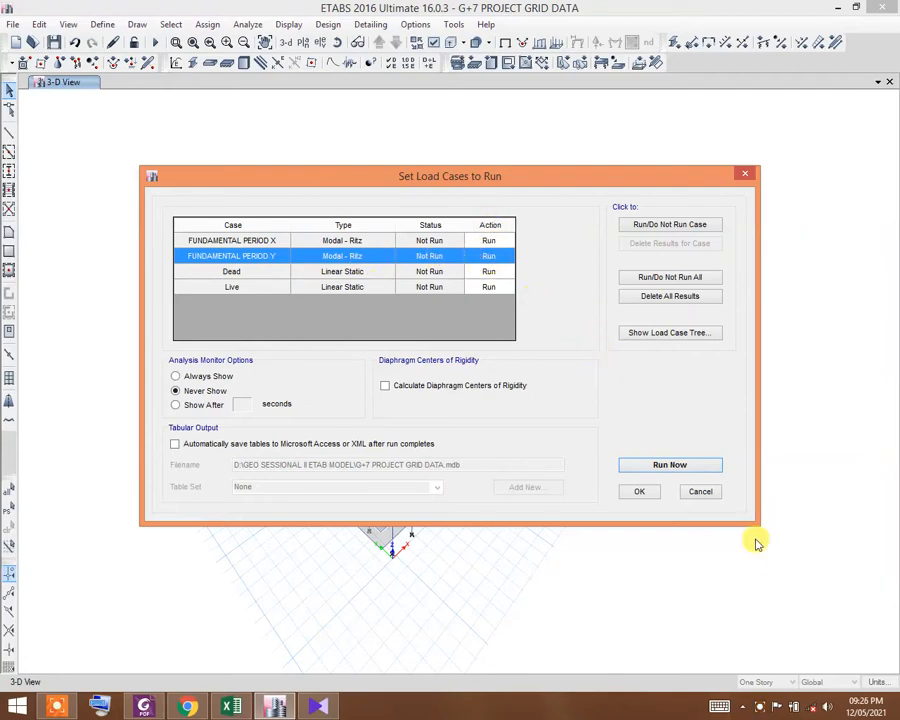
pyautogui.click(668, 465)
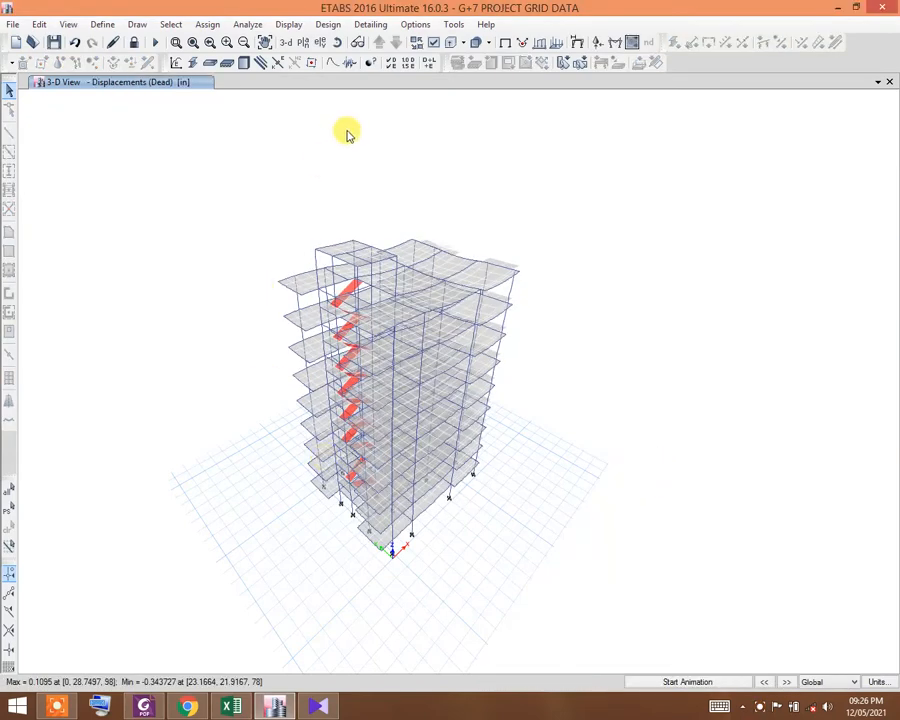
# - Display the deformed shape of modal case FUNDAMENTAL PERIOD X for mode number 1, keeping the model and its period readable
pyautogui.click(577, 45)
pyautogui.moveTo(681, 129); pyautogui.dragTo(479, 140)
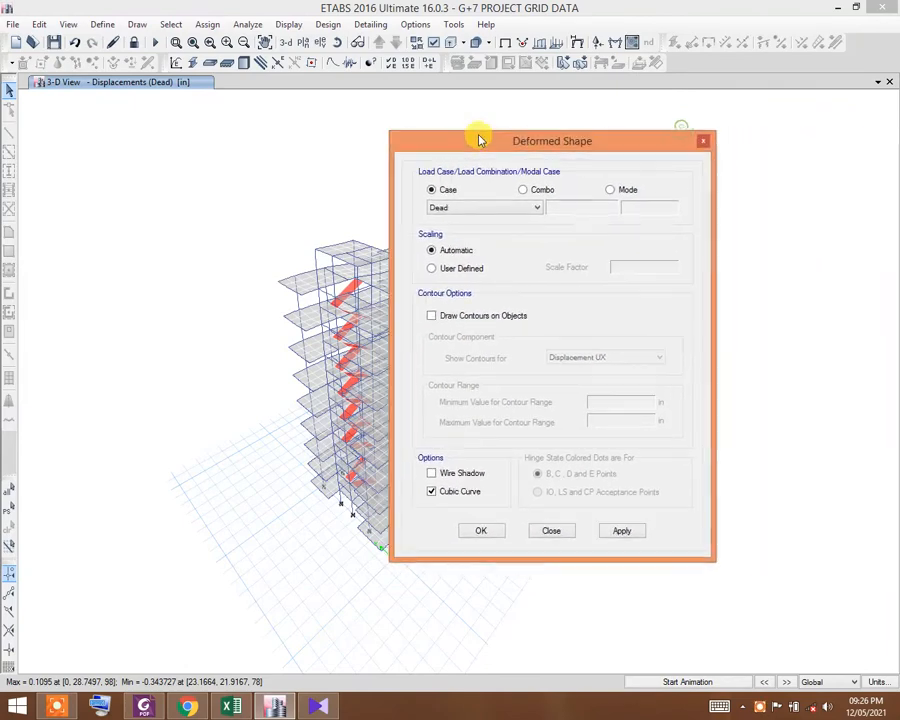
pyautogui.click(610, 190)
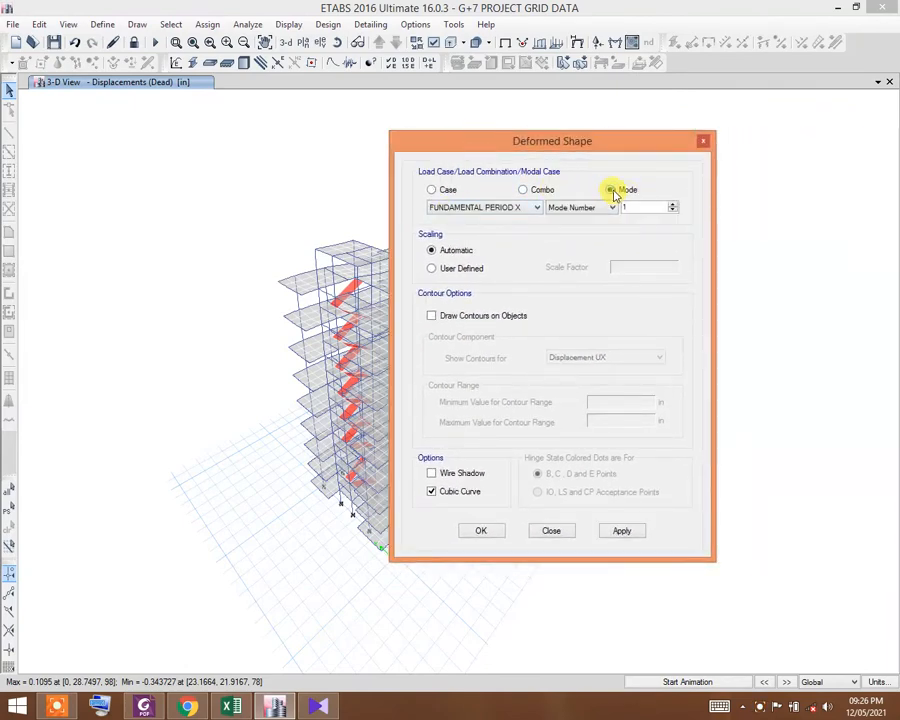
pyautogui.click(493, 208)
pyautogui.click(497, 210)
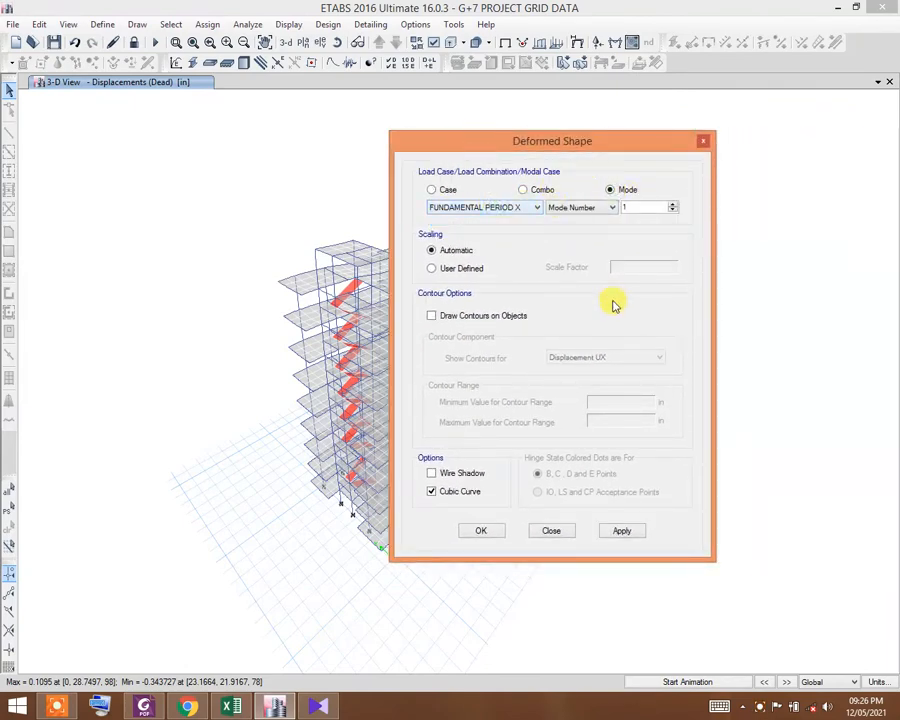
pyautogui.click(620, 531)
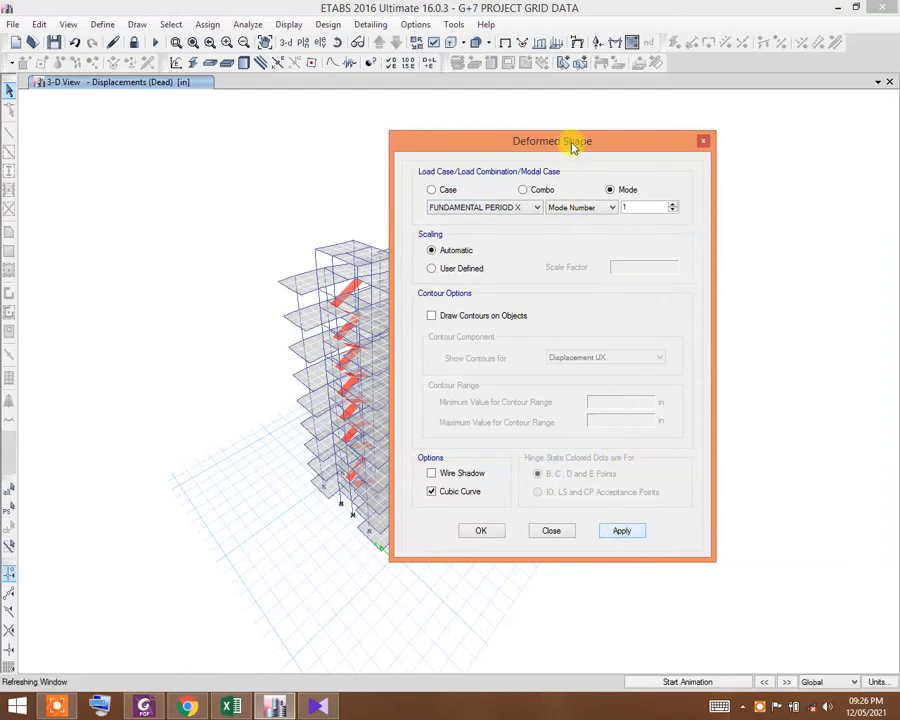
pyautogui.moveTo(577, 144); pyautogui.dragTo(728, 134)
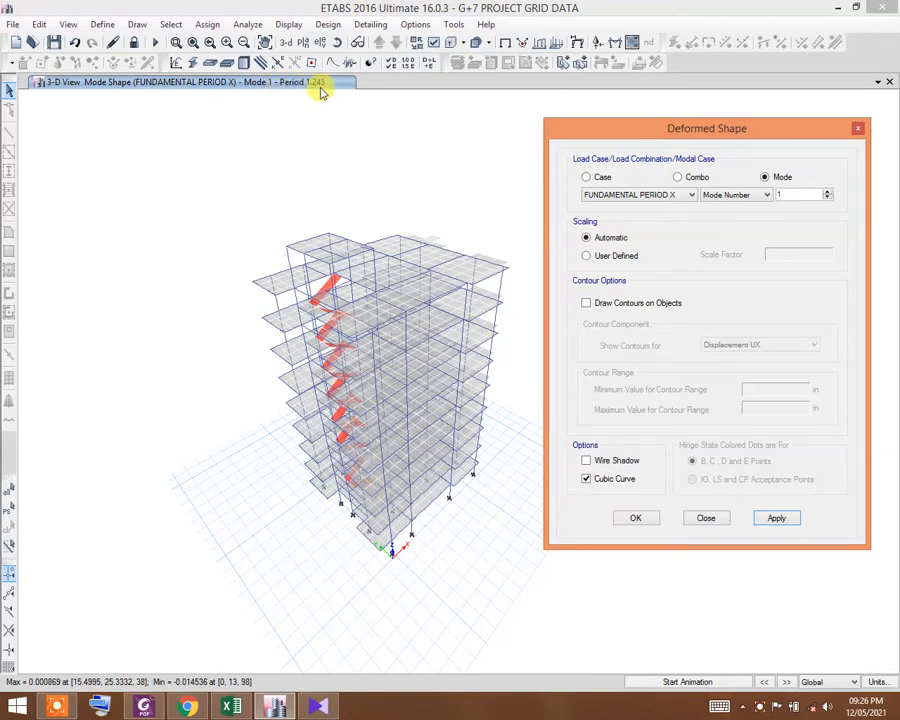
# - Switch to the Excel earthquake load workbook and compare the rigorous Tx input in V44 with the ETABS X-direction period, then select W44
pyautogui.click(230, 707)
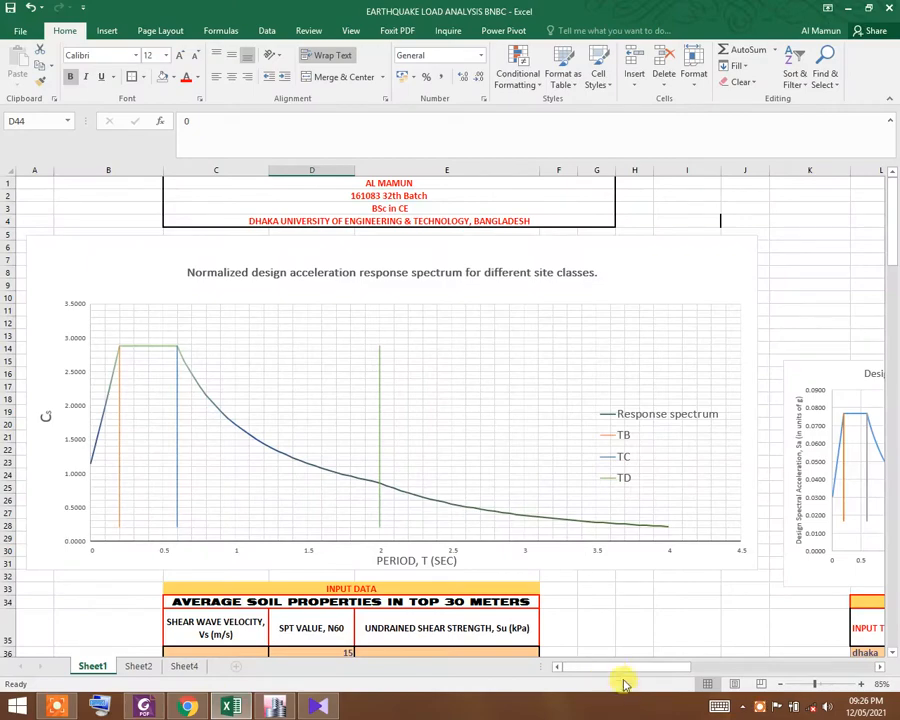
pyautogui.moveTo(628, 667); pyautogui.dragTo(784, 660)
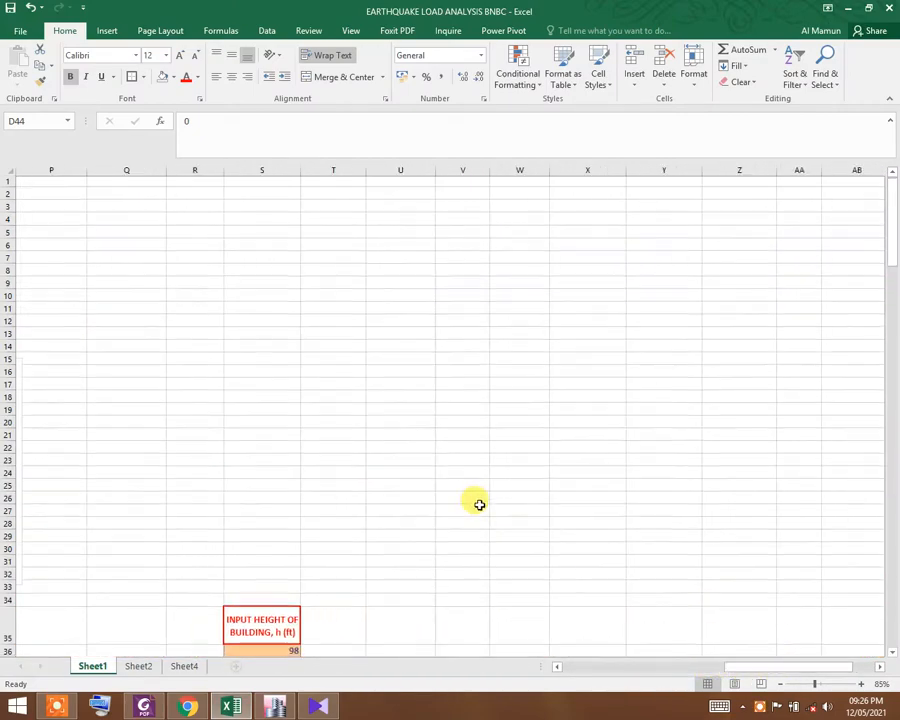
pyautogui.scroll(-7, 474, 500)
pyautogui.scroll(-1, 490, 440)
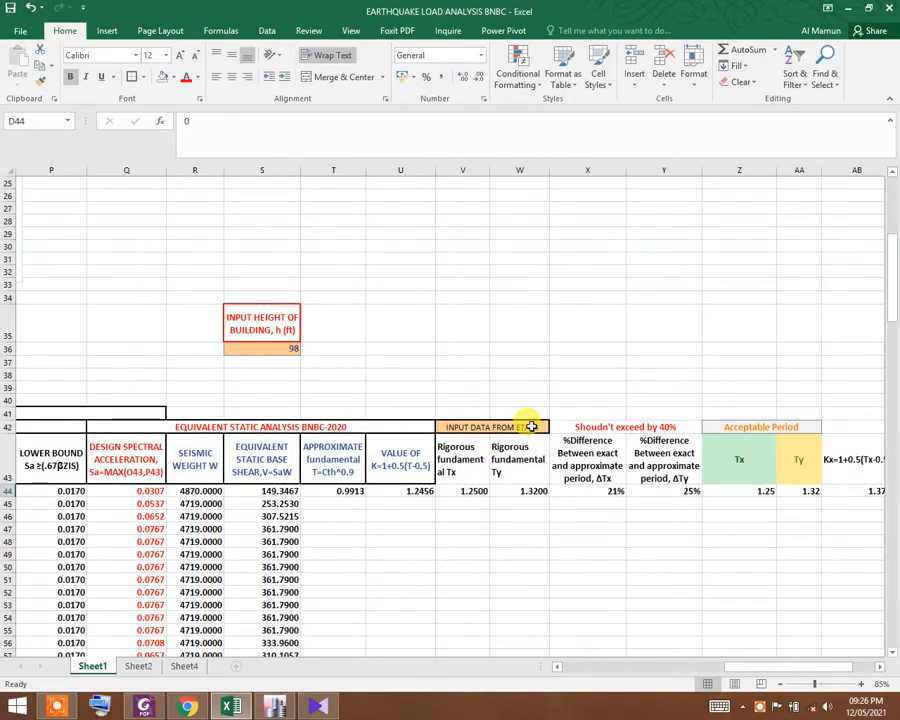
pyautogui.scroll(-1, 470, 450)
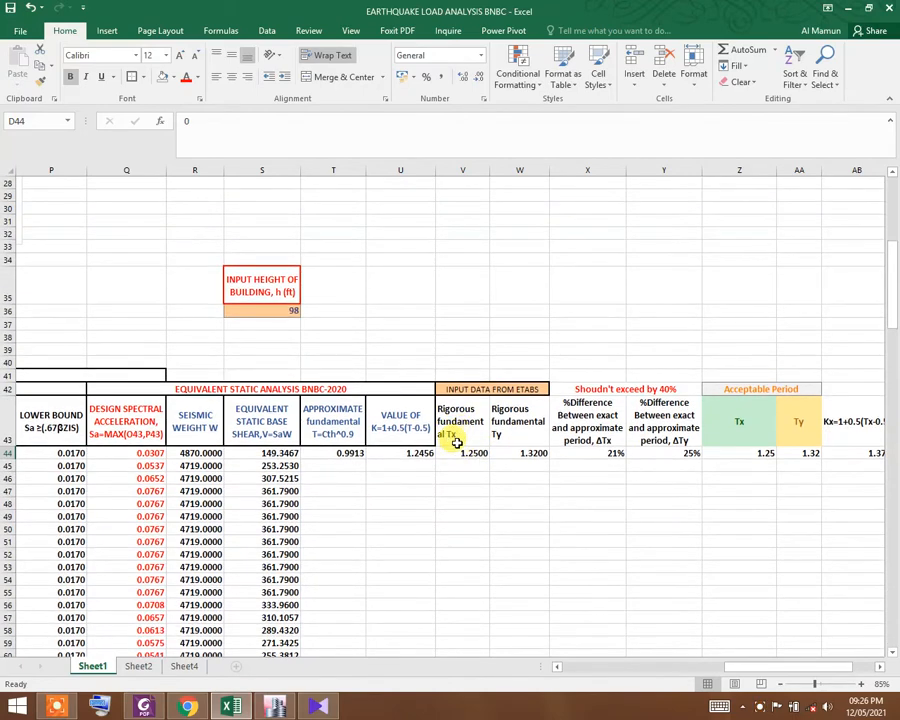
pyautogui.scroll(-2, 456, 430)
pyautogui.click(475, 376)
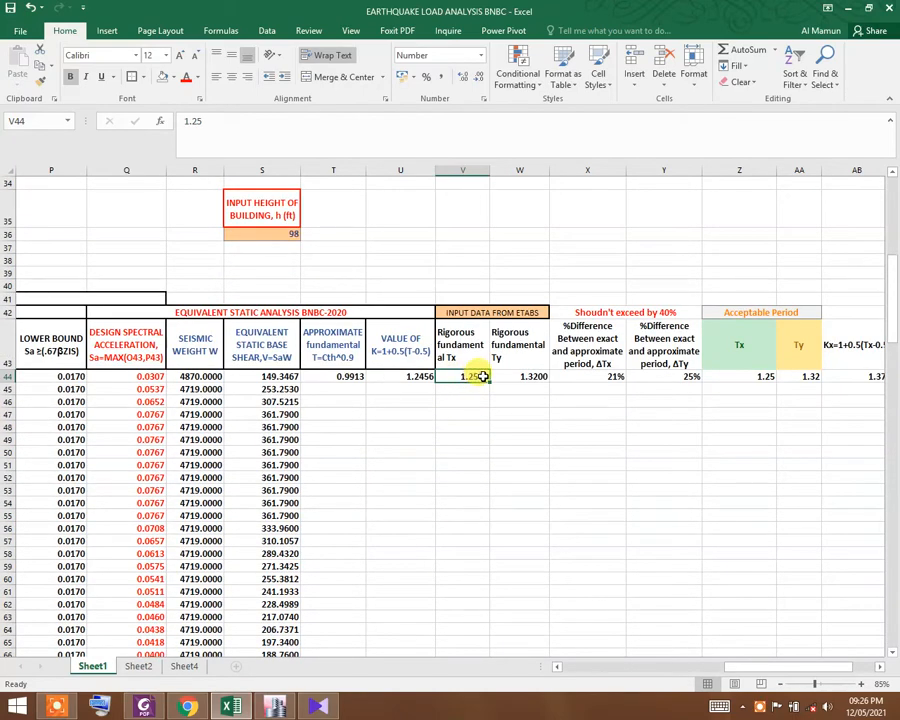
pyautogui.click(272, 707)
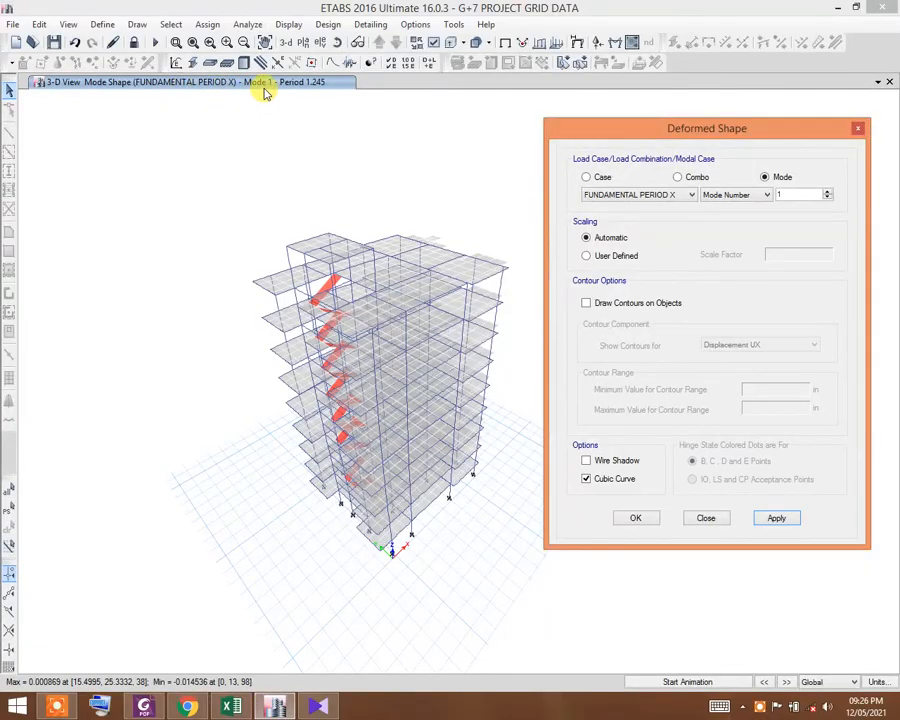
pyautogui.click(282, 707)
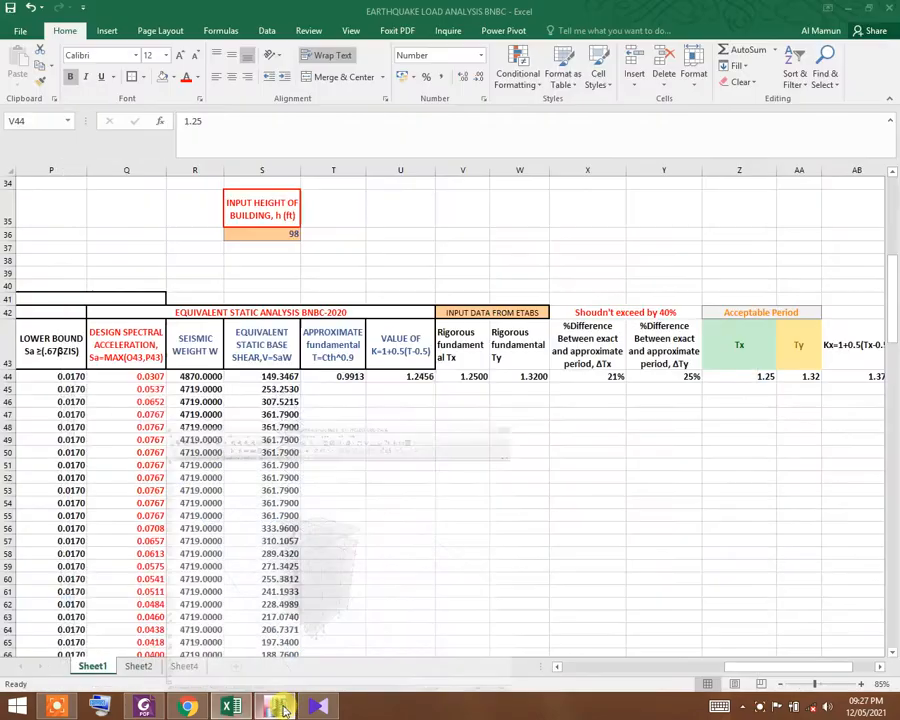
pyautogui.click(510, 377)
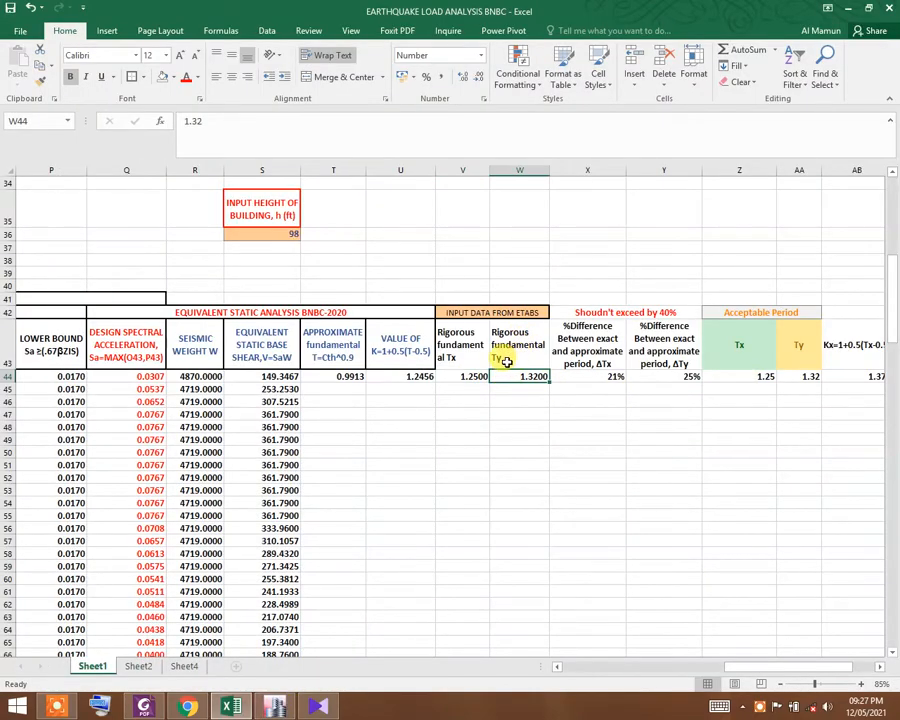
# - Switch back to ETABS, display the mode 1 shape of modal case FUNDAMENTAL PERIOD Y, and close the deformed shape settings
pyautogui.click(281, 709)
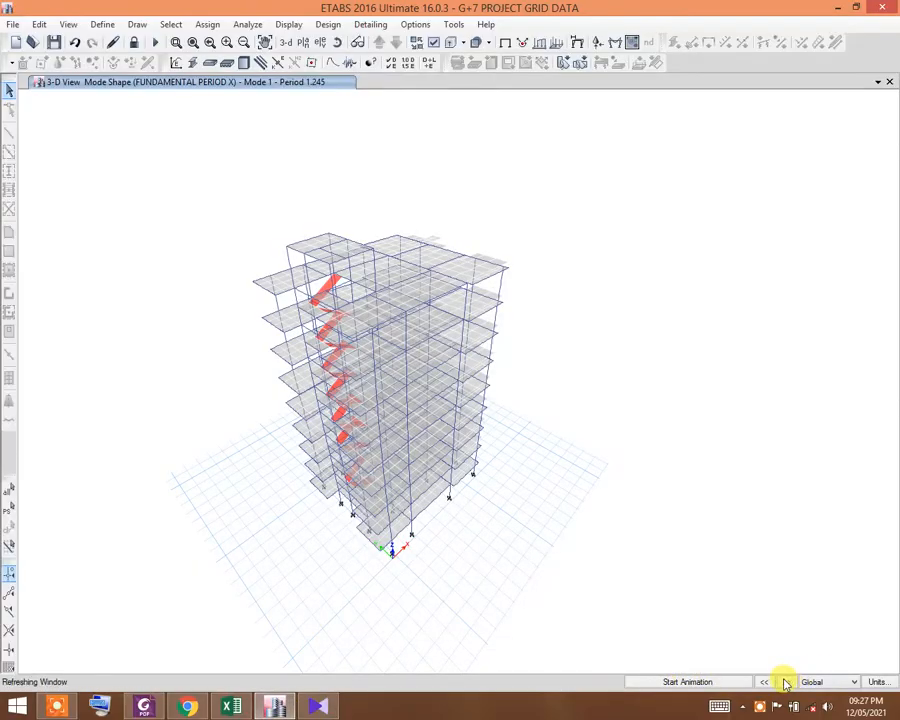
pyautogui.press('F6')
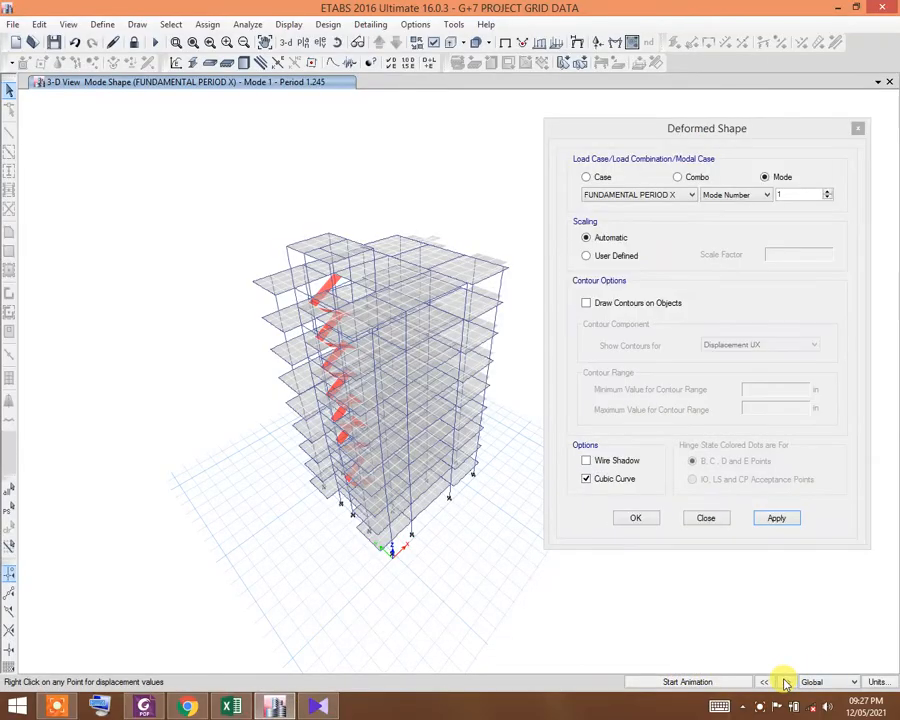
pyautogui.click(643, 197)
pyautogui.click(626, 213)
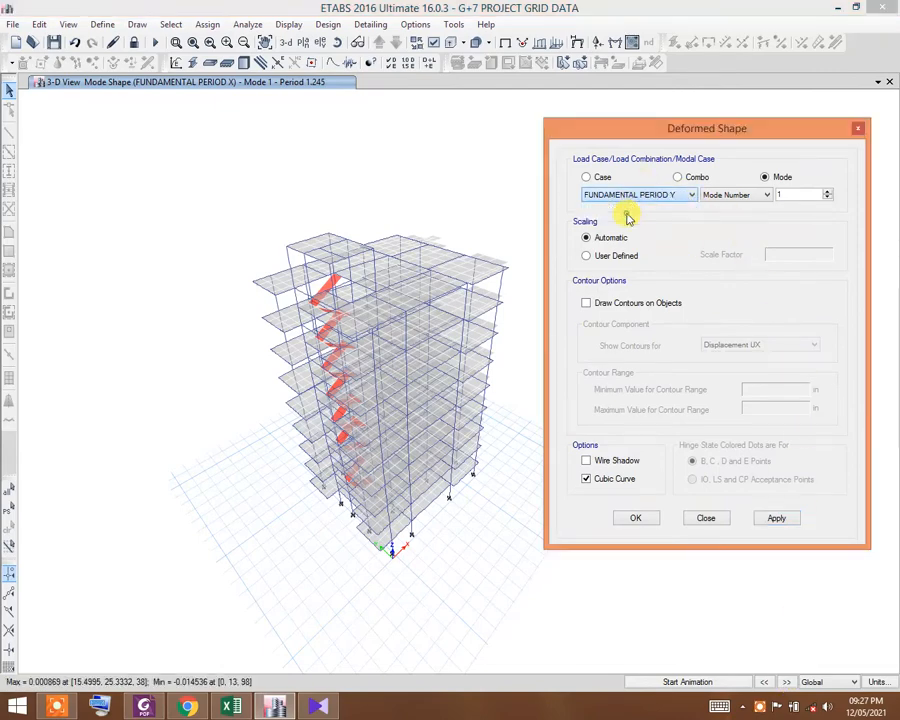
pyautogui.click(779, 518)
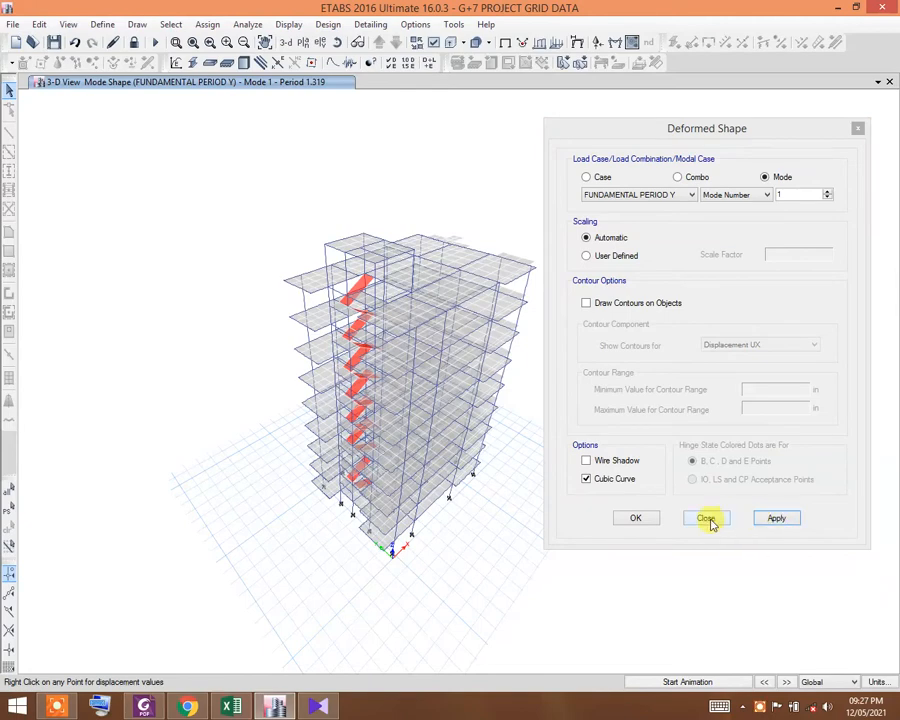
pyautogui.click(706, 519)
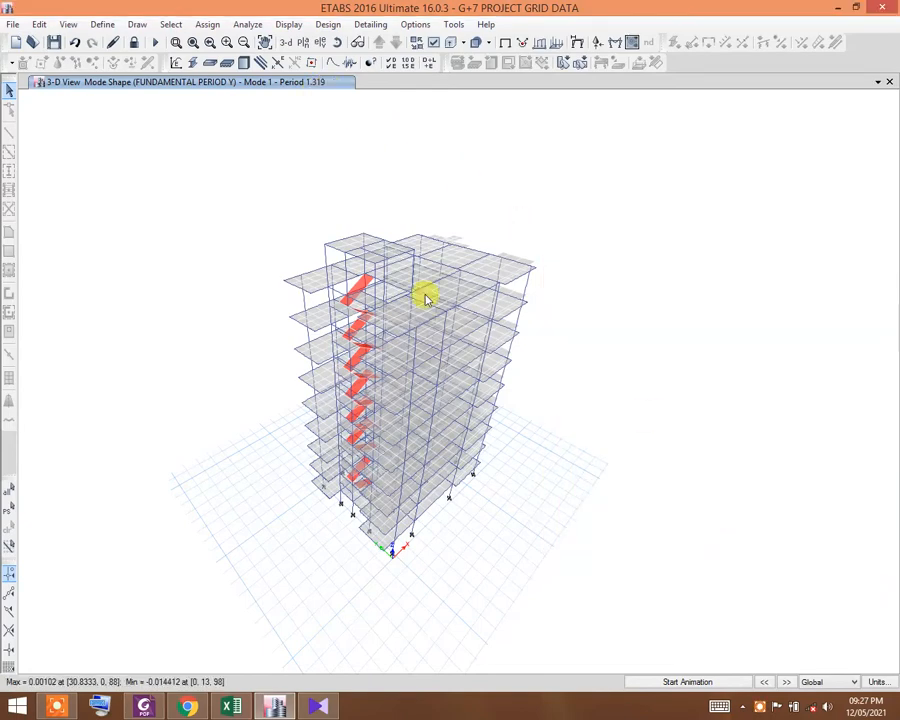
# - Return to the Excel workbook and enter 1.32 as the rigorous fundamental period Ty in cell W44
pyautogui.click(277, 707)
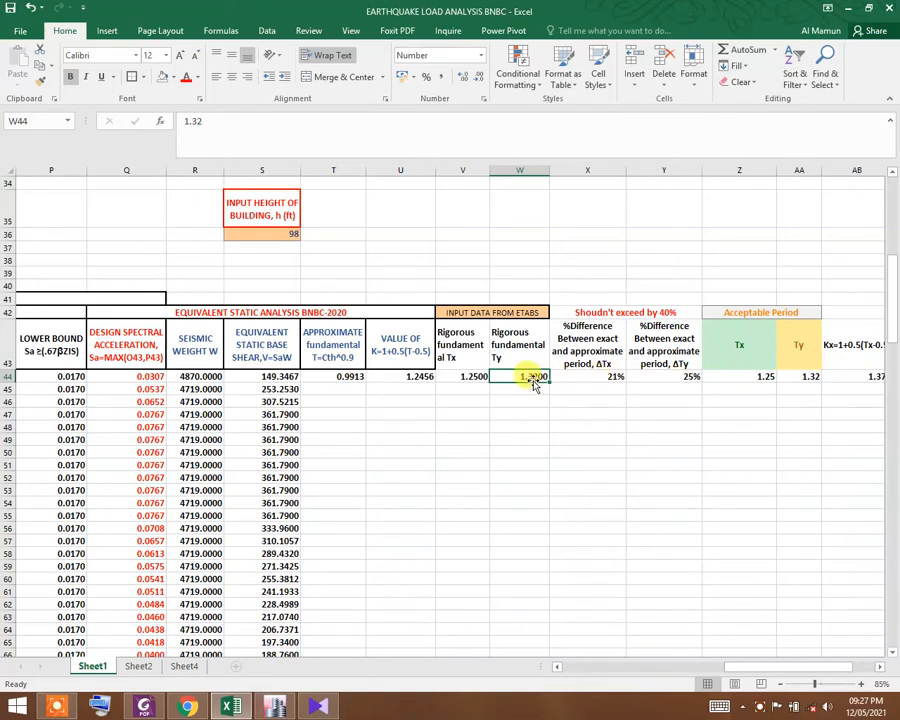
pyautogui.write('1.3')
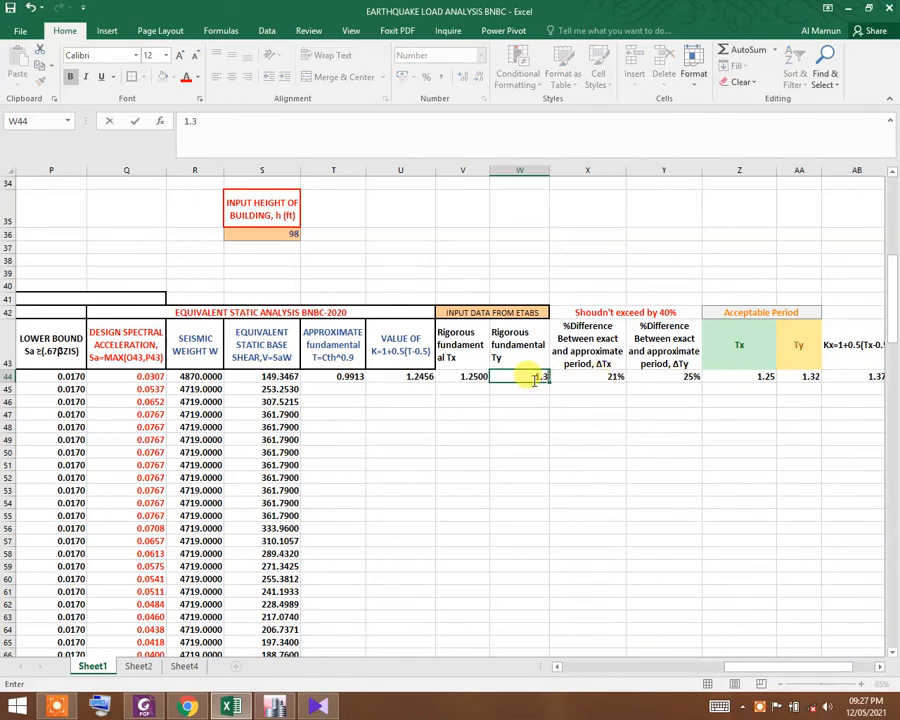
pyautogui.write('2')
pyautogui.press('Return')
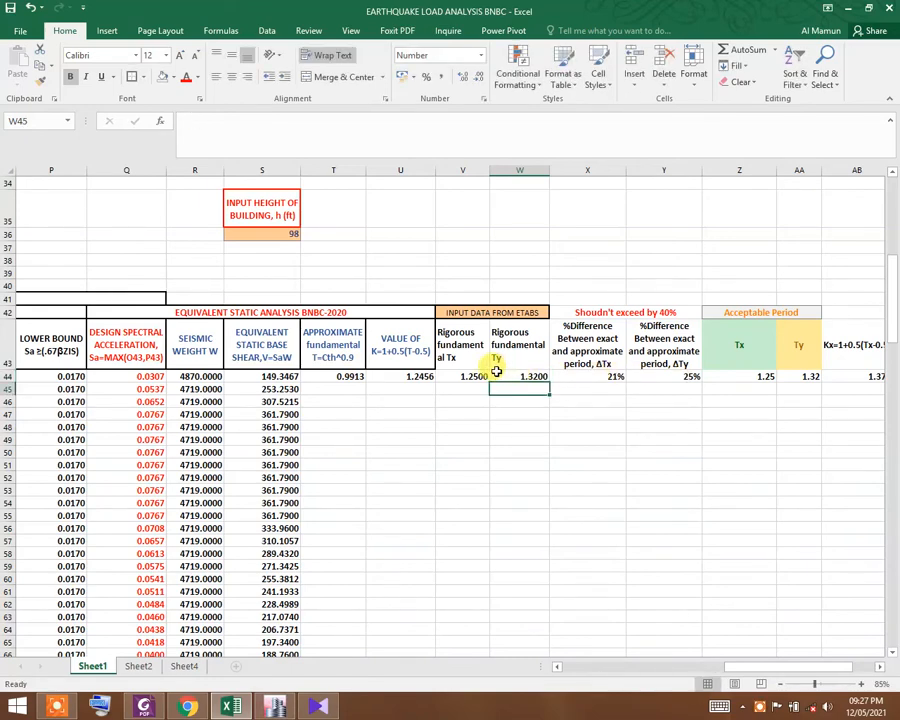
# - Examine the rigorous Tx and Ty inputs against the approximate fundamental period and the building height input
pyautogui.click(456, 375)
pyautogui.hotkey('ctrl', 'c')
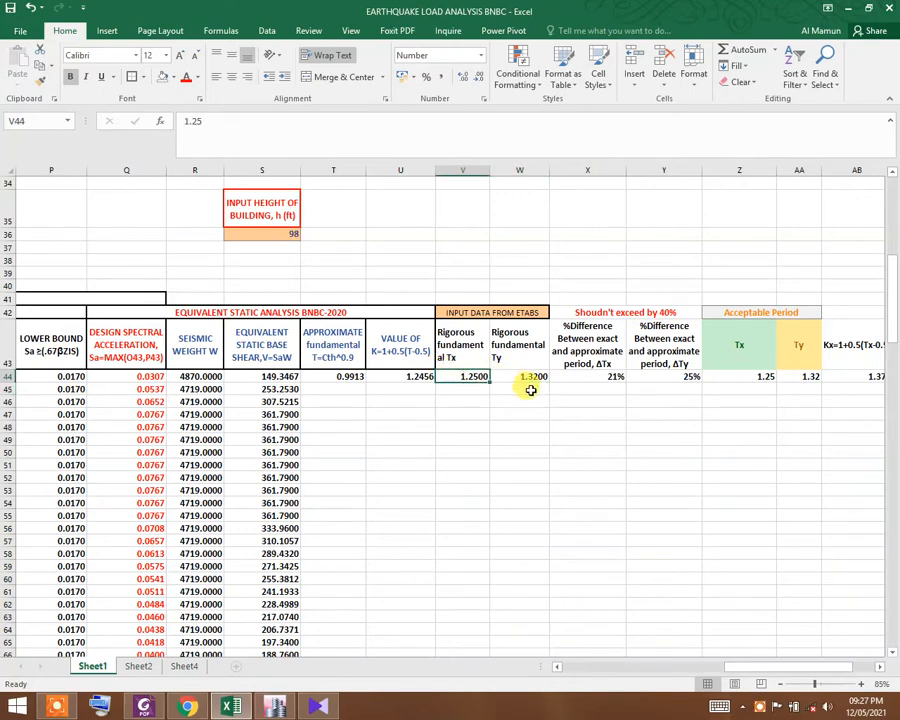
pyautogui.click(515, 378)
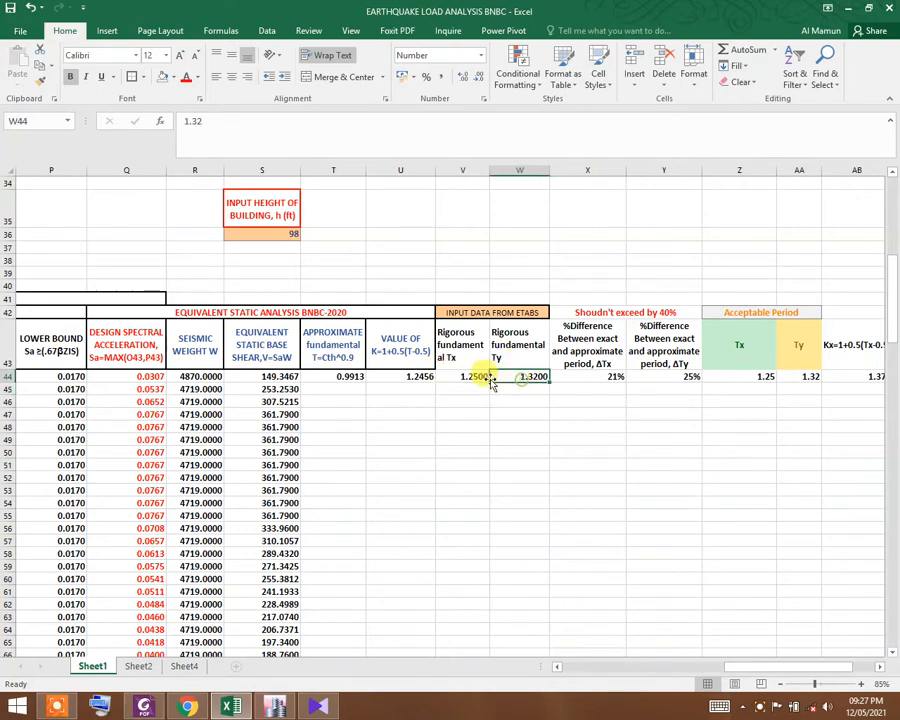
pyautogui.moveTo(762, 664); pyautogui.dragTo(751, 666)
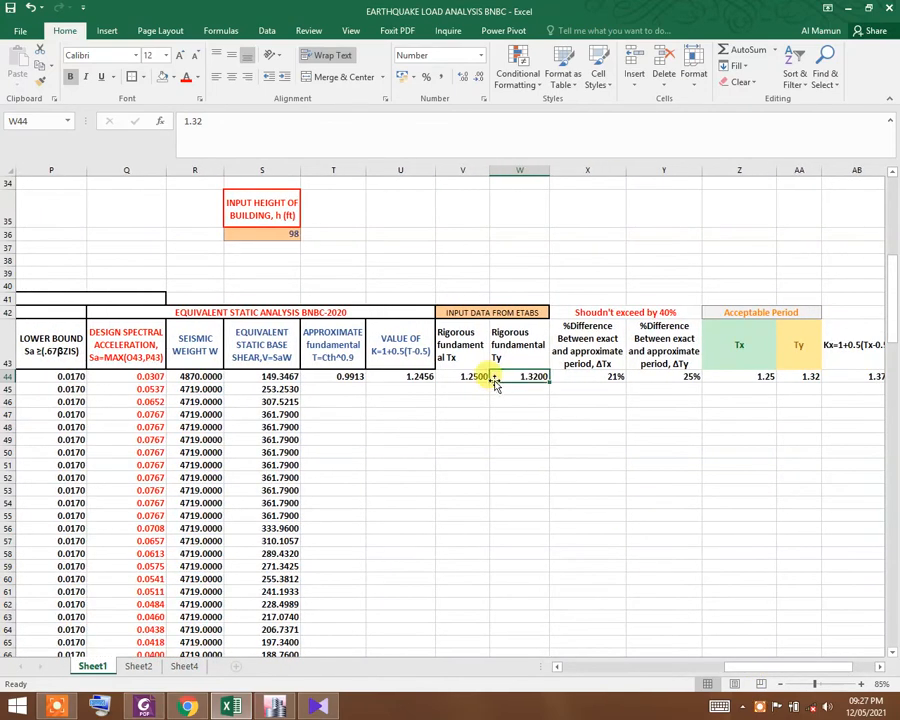
pyautogui.scroll(-1, 403, 340)
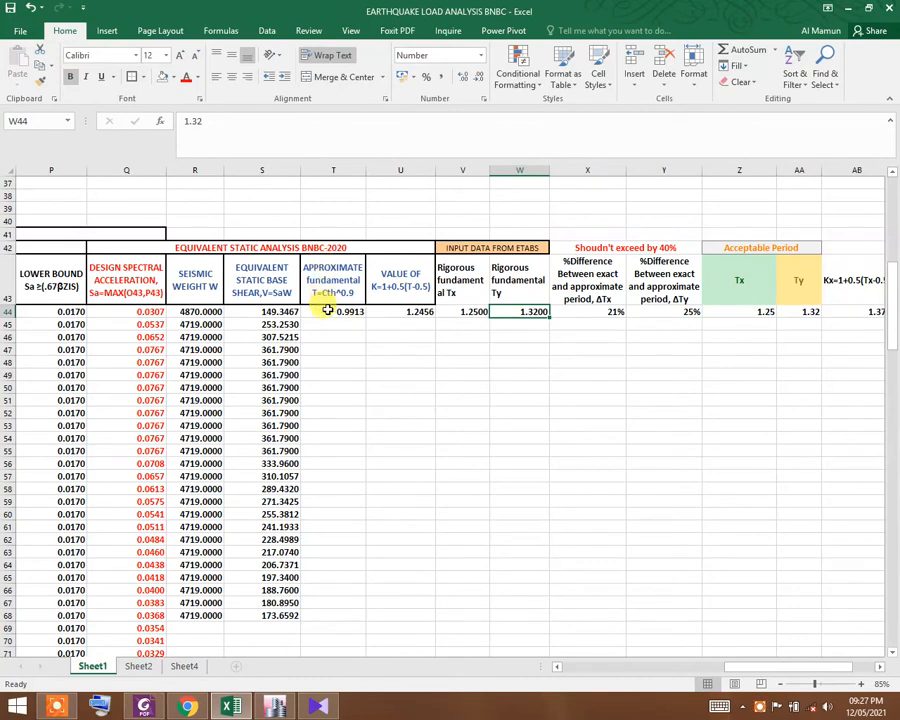
pyautogui.scroll(2, 328, 311)
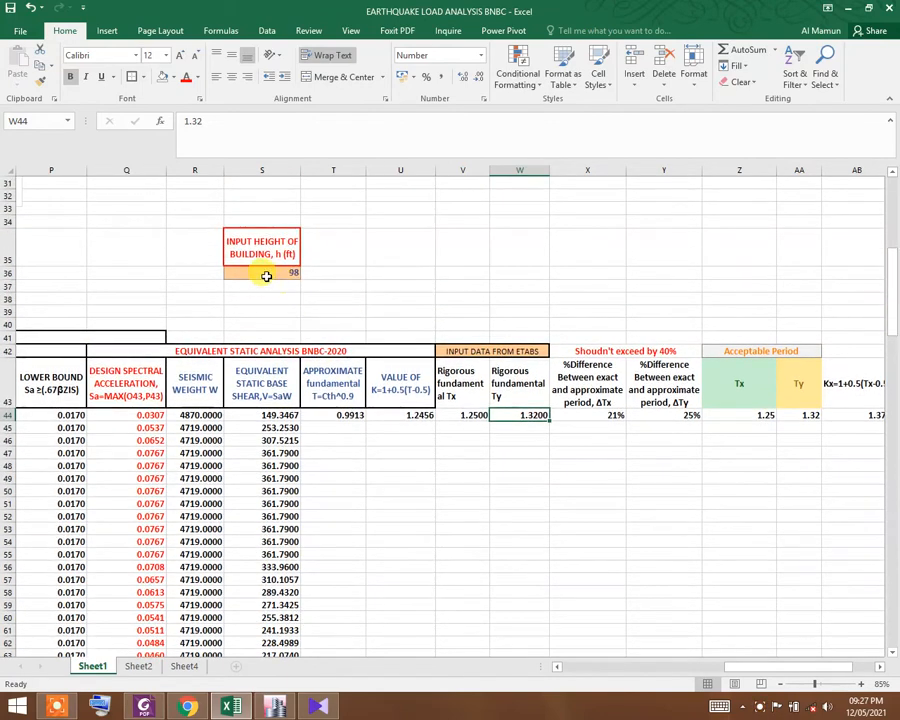
# - Switch to ETABS, open the Story10 plan view to check the building height, and return to the Excel workbook
pyautogui.click(274, 707)
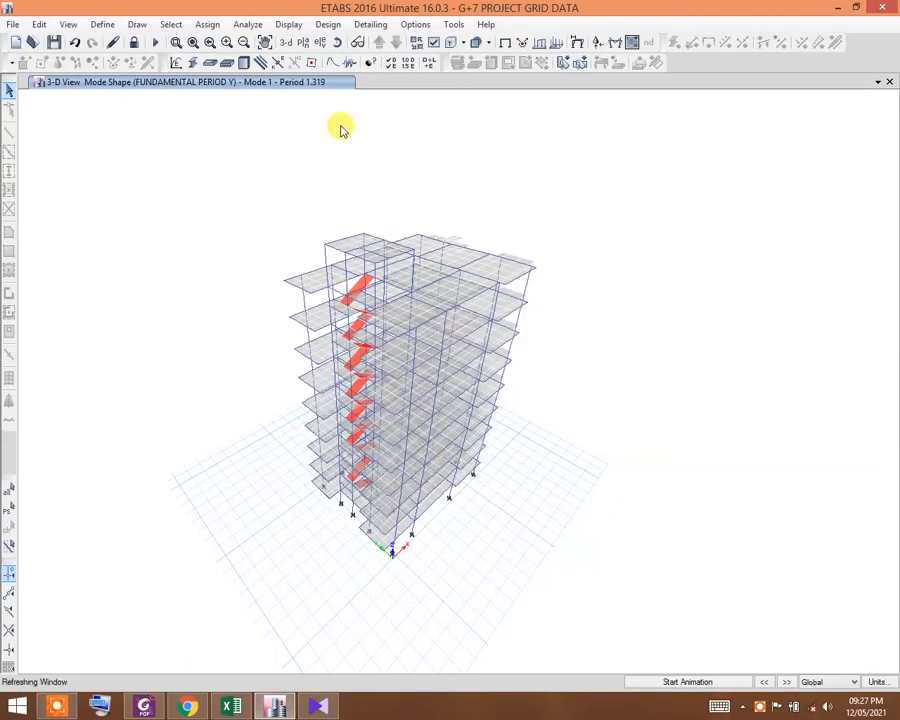
pyautogui.click(303, 42)
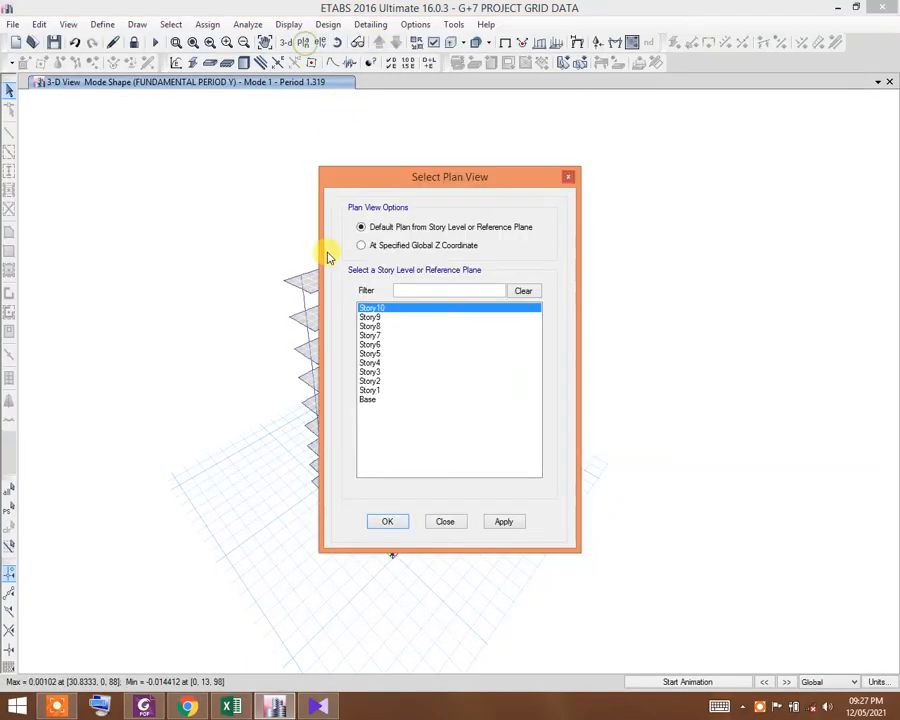
pyautogui.click(388, 522)
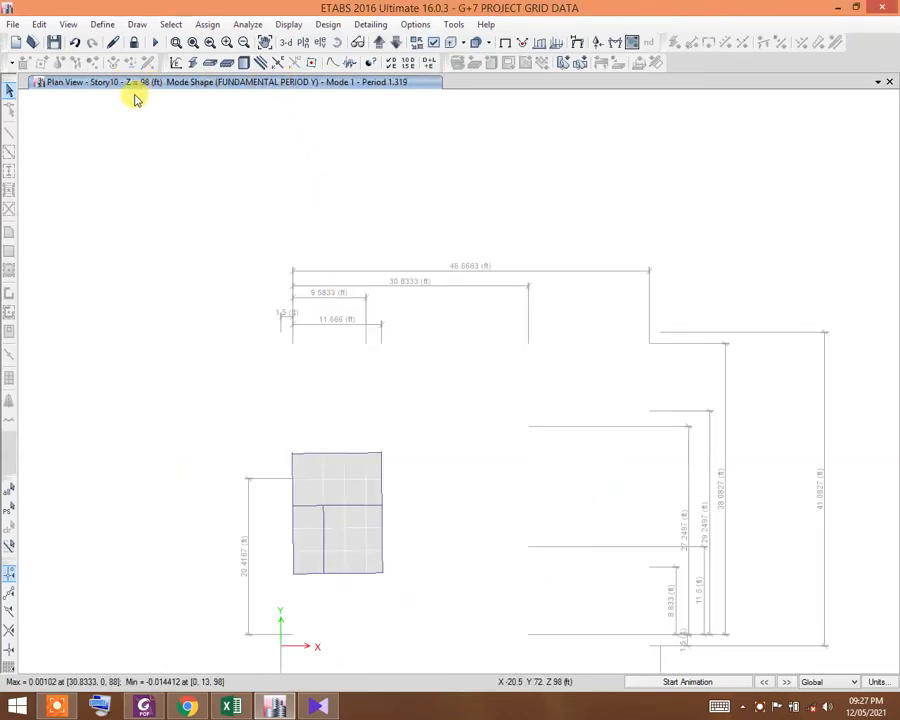
pyautogui.click(309, 710)
pyautogui.click(273, 712)
pyautogui.click(231, 707)
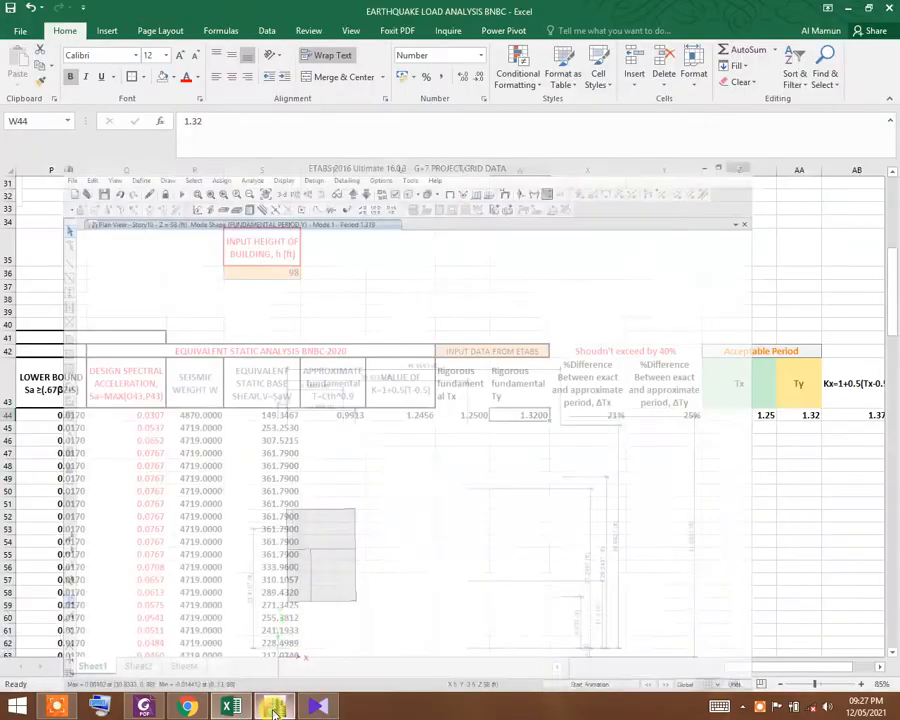
# - Enter 98 ft as the building height in cell S36
pyautogui.click(268, 271)
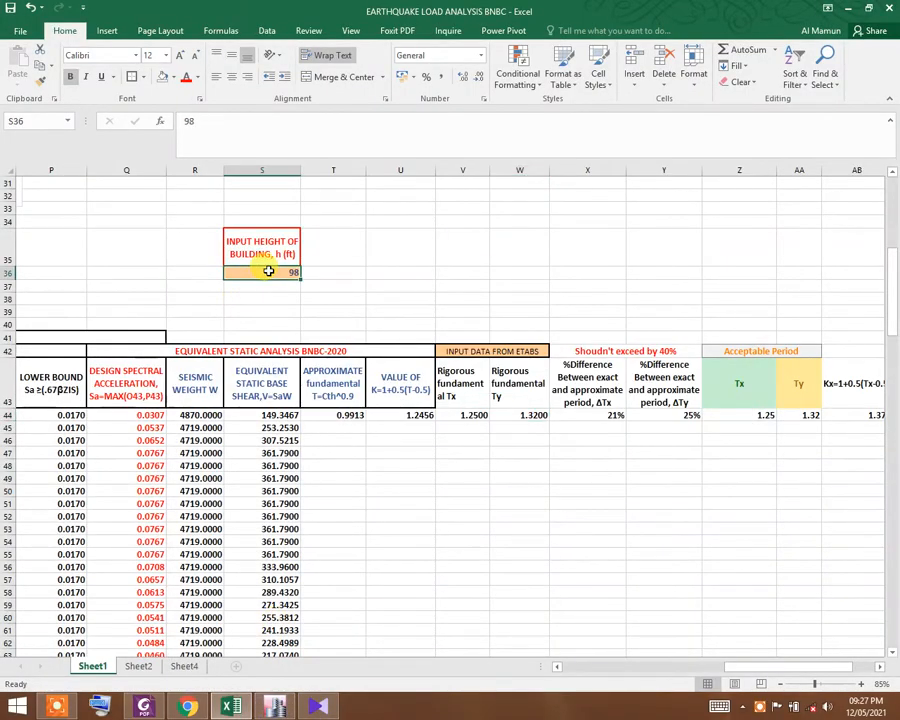
pyautogui.write('98')
pyautogui.press('Return')
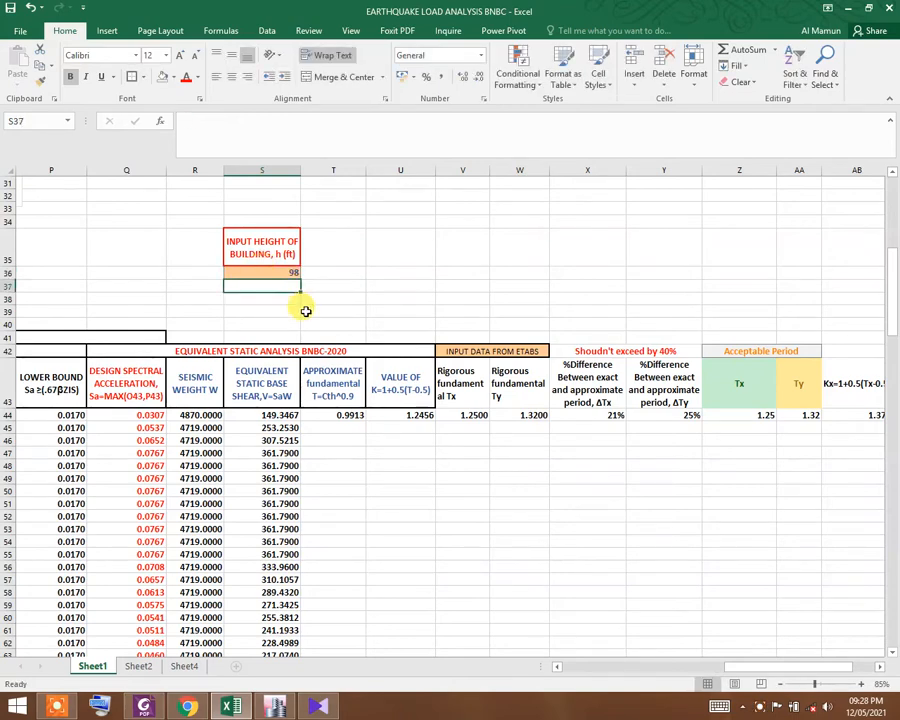
# - Examine the percentage differences between exact and approximate periods, ΔTx and ΔTy, and the acceptable Tx and Ty formulas in row 44
pyautogui.scroll(-1, 334, 370)
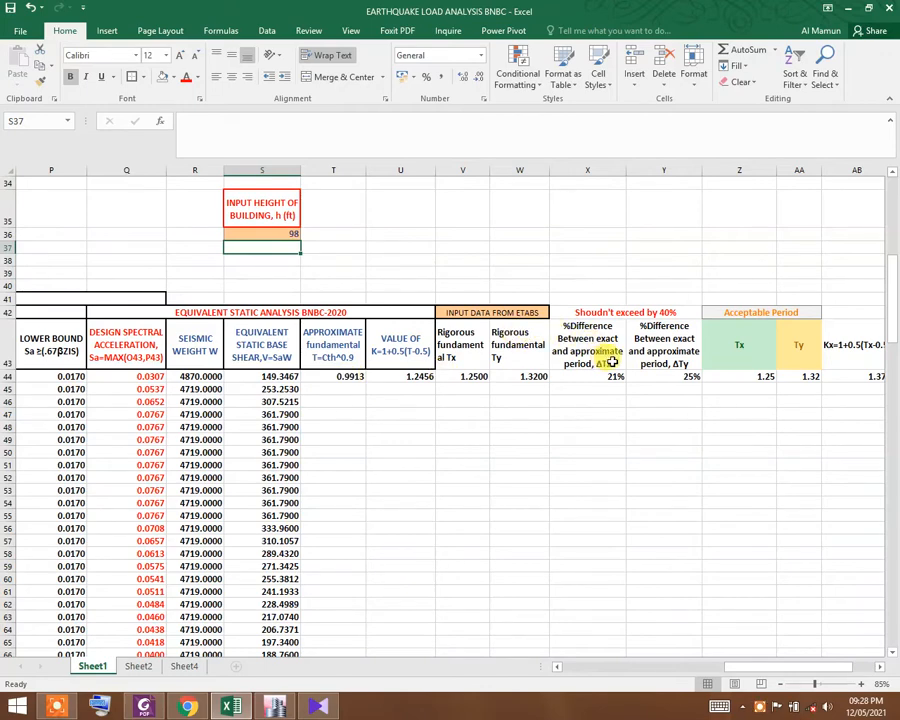
pyautogui.scroll(-1, 612, 364)
pyautogui.click(610, 314)
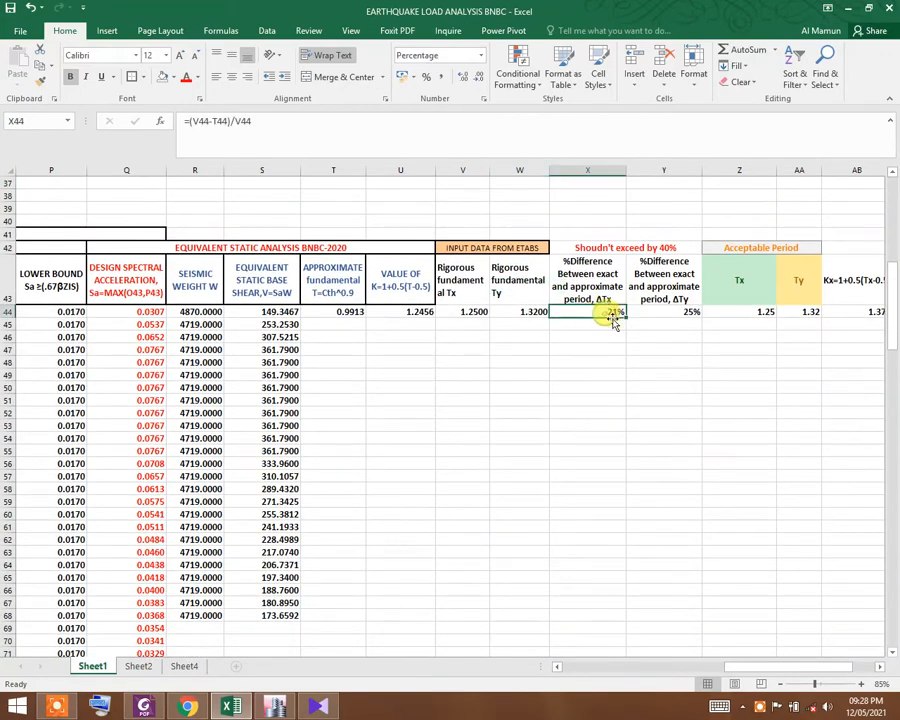
pyautogui.click(662, 285)
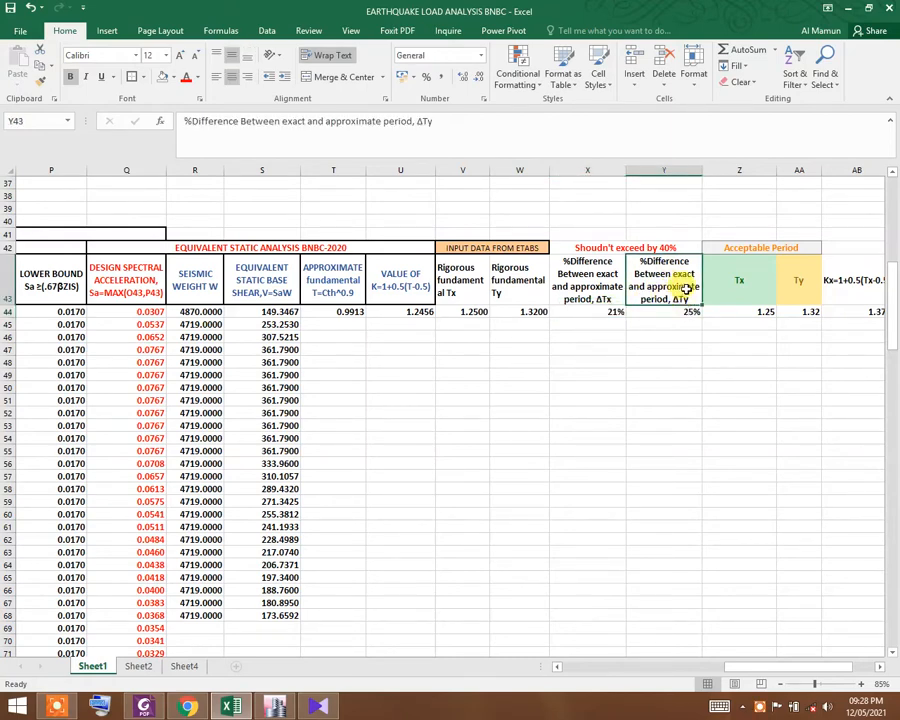
pyautogui.click(692, 316)
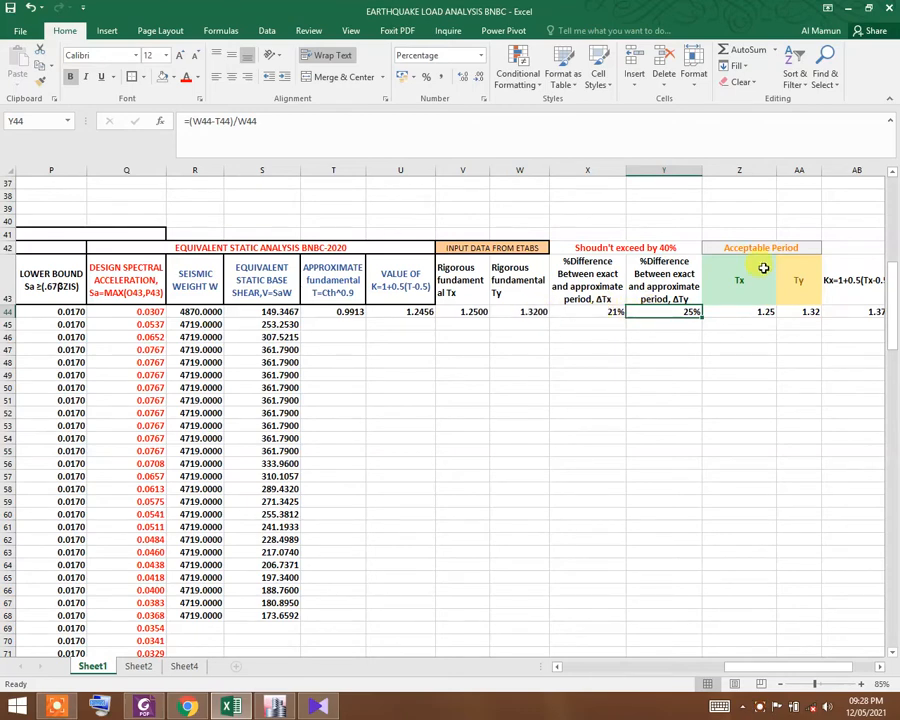
pyautogui.click(748, 314)
pyautogui.click(804, 315)
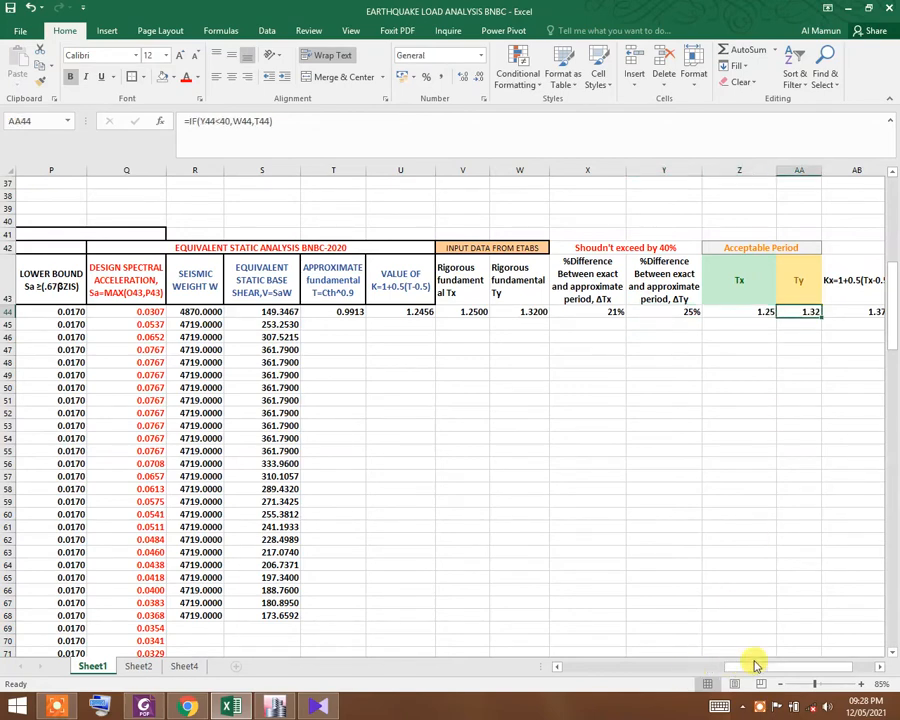
# - Inspect the design spectral acceleration Sa column of the equivalent static analysis table
pyautogui.moveTo(757, 668)
pyautogui.mouseDown()
pyautogui.moveTo(729, 669)
pyautogui.moveTo(743, 667)
pyautogui.mouseUp()
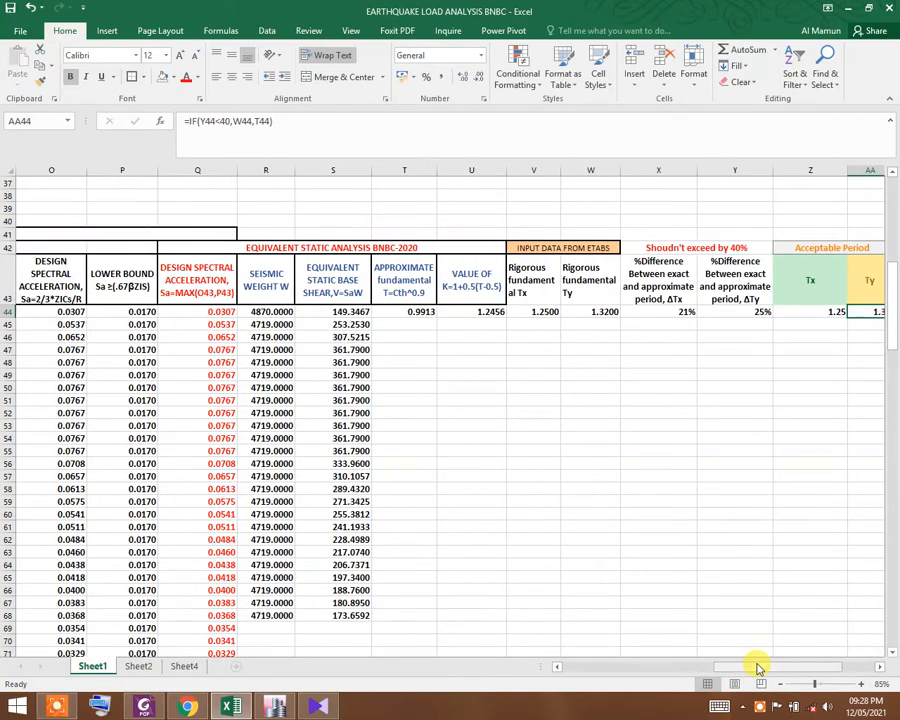
pyautogui.click(213, 287)
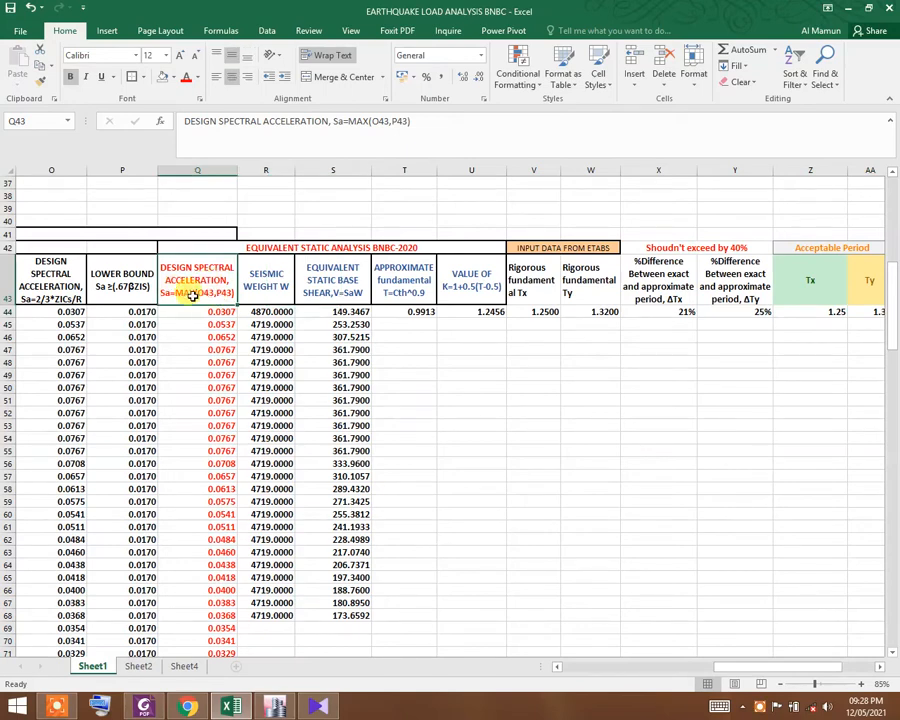
pyautogui.scroll(-1, 197, 308)
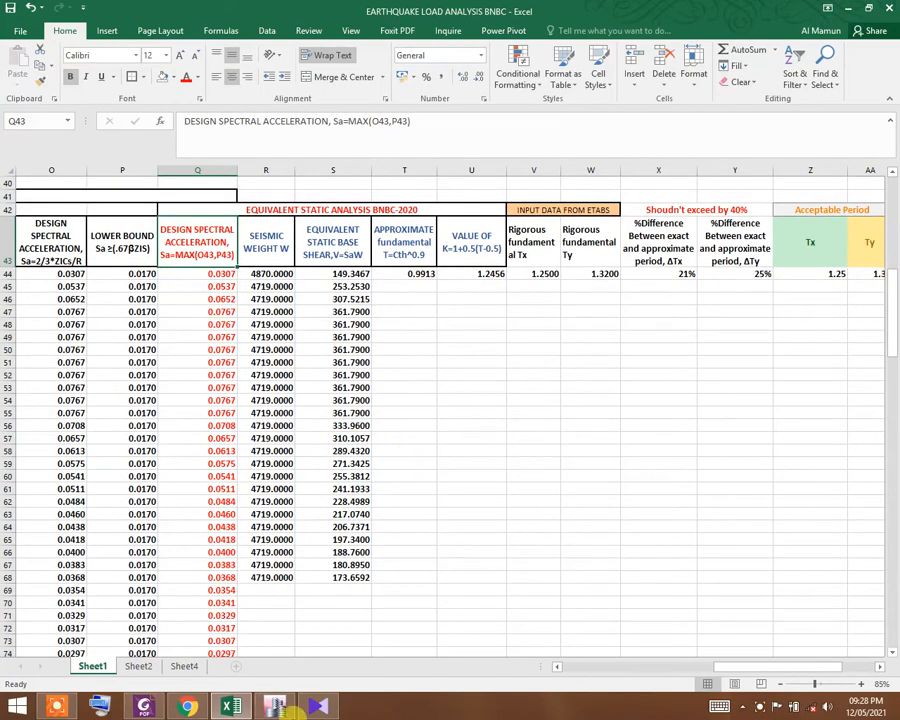
# - Switch to BNBC2020.pdf in Foxit PhantomPDF and read section 2.5.7.1 on design base shear, including the definition of Sa
pyautogui.click(147, 707)
pyautogui.scroll(10, 260, 536)
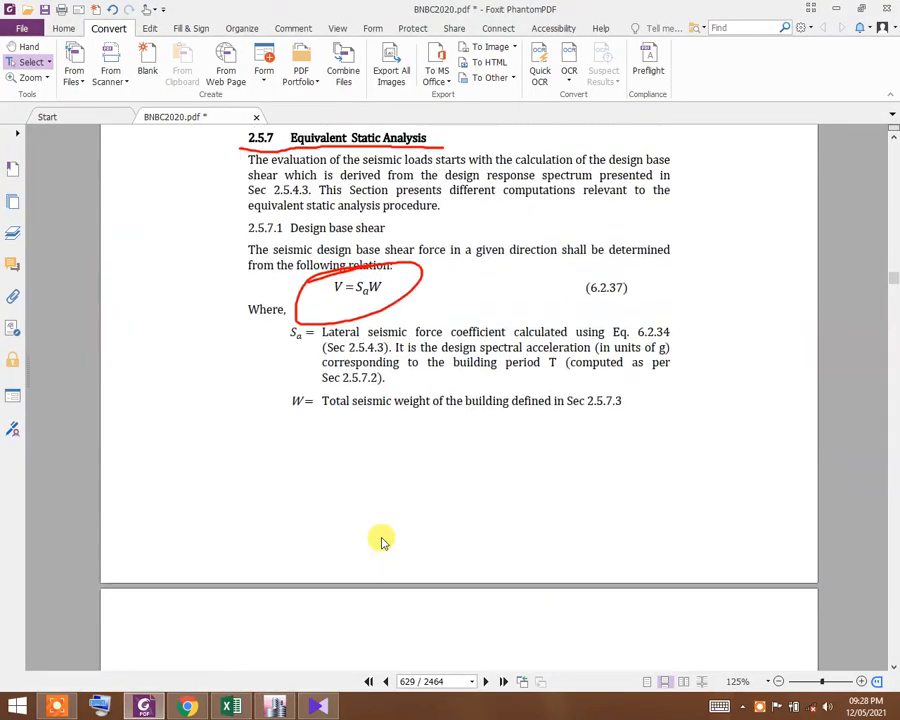
pyautogui.scroll(1, 381, 541)
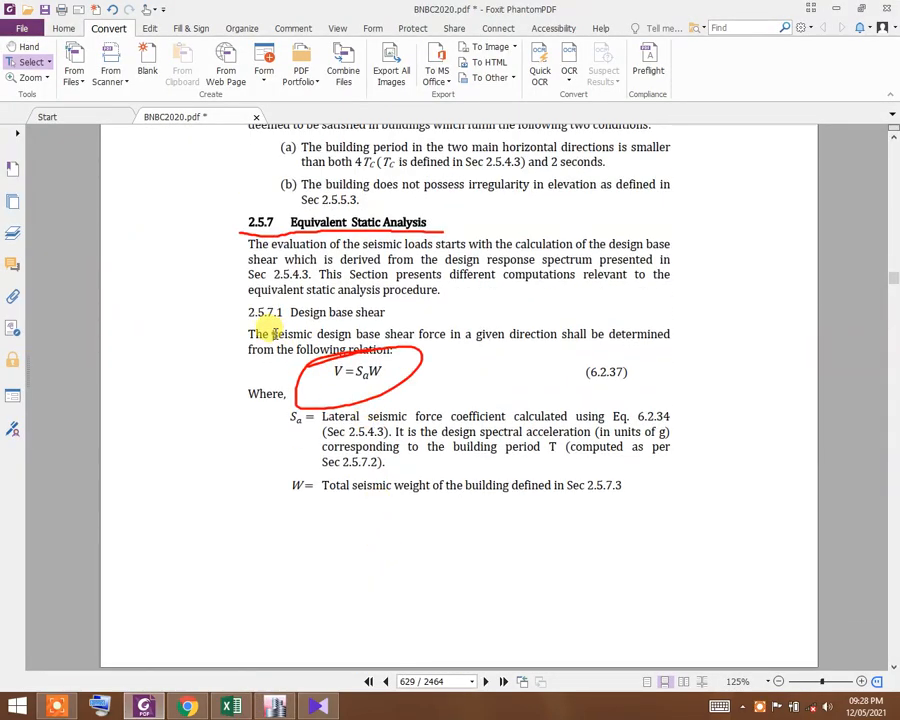
pyautogui.moveTo(272, 334); pyautogui.dragTo(653, 333)
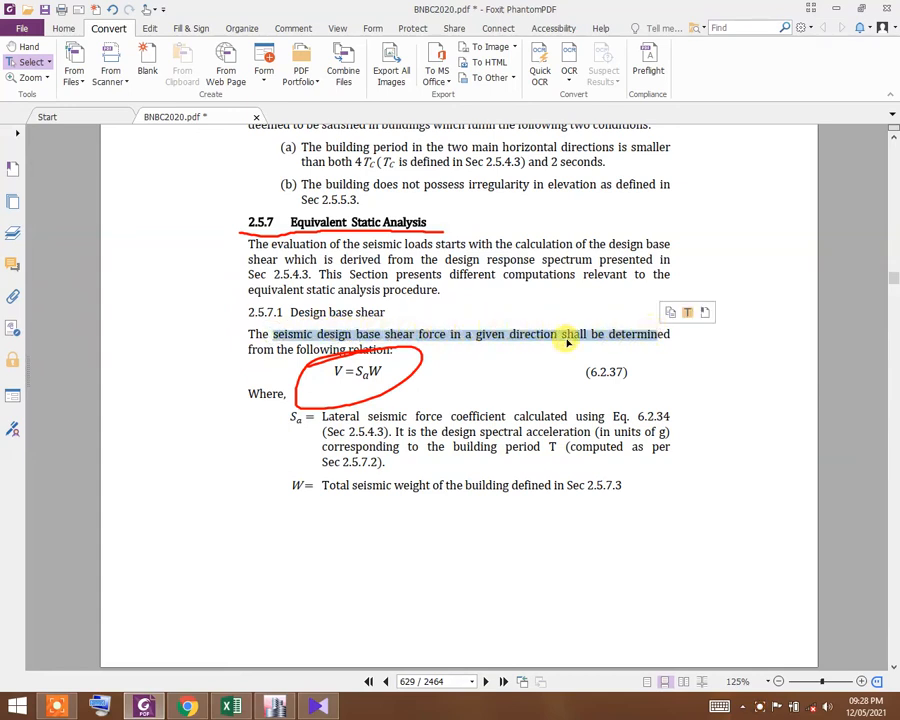
pyautogui.click(383, 347)
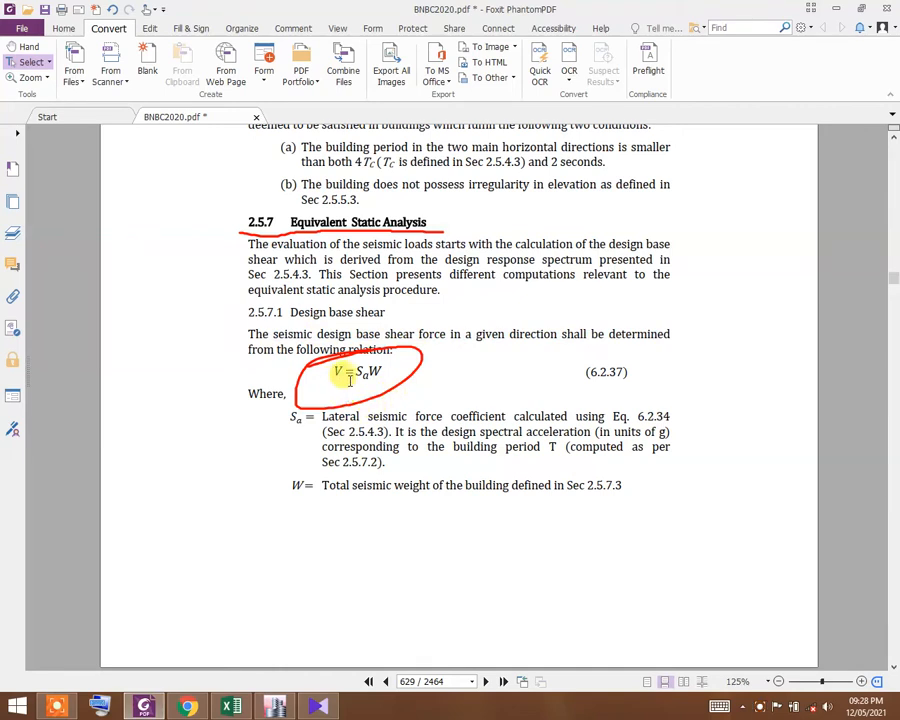
pyautogui.scroll(-1, 375, 377)
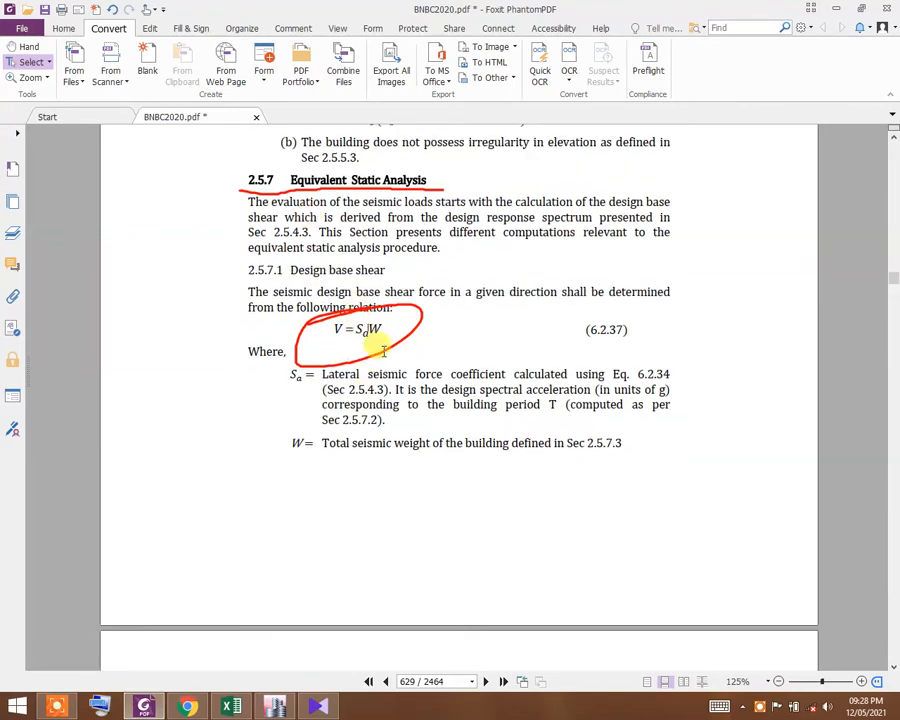
pyautogui.moveTo(321, 374); pyautogui.dragTo(630, 374)
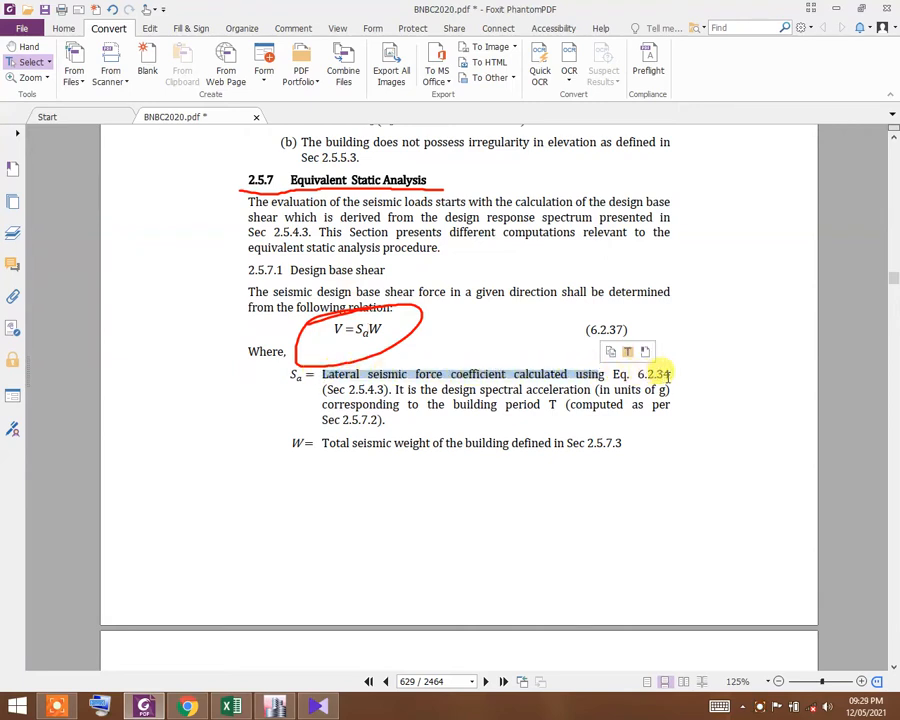
pyautogui.moveTo(396, 389); pyautogui.dragTo(590, 390)
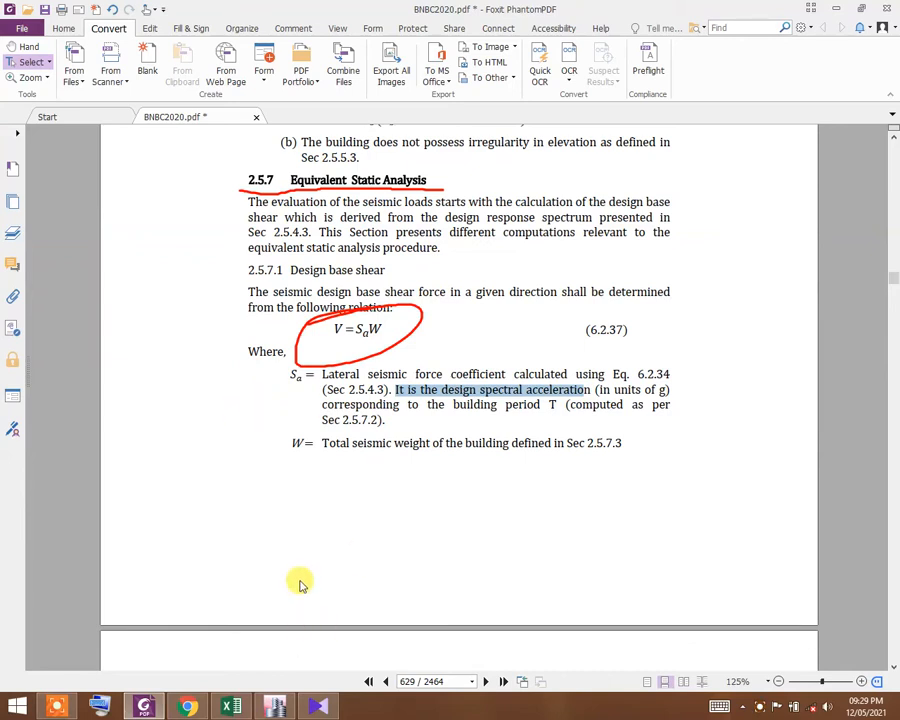
# - Return to the Excel workbook and examine the chart of design spectral acceleration versus building period
pyautogui.click(232, 708)
pyautogui.scroll(13, 215, 481)
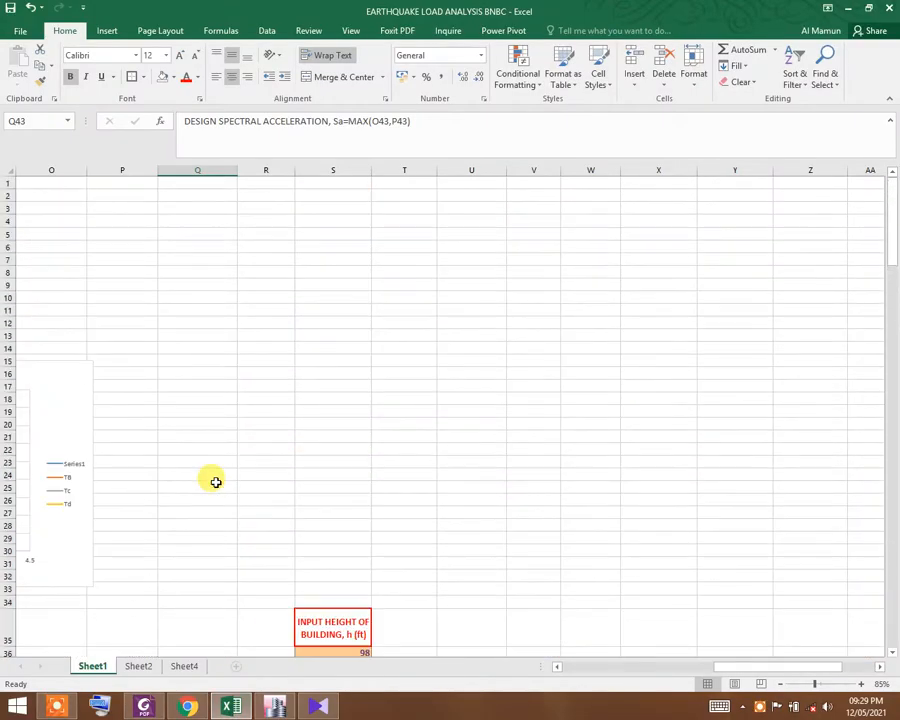
pyautogui.scroll(-5, 265, 482)
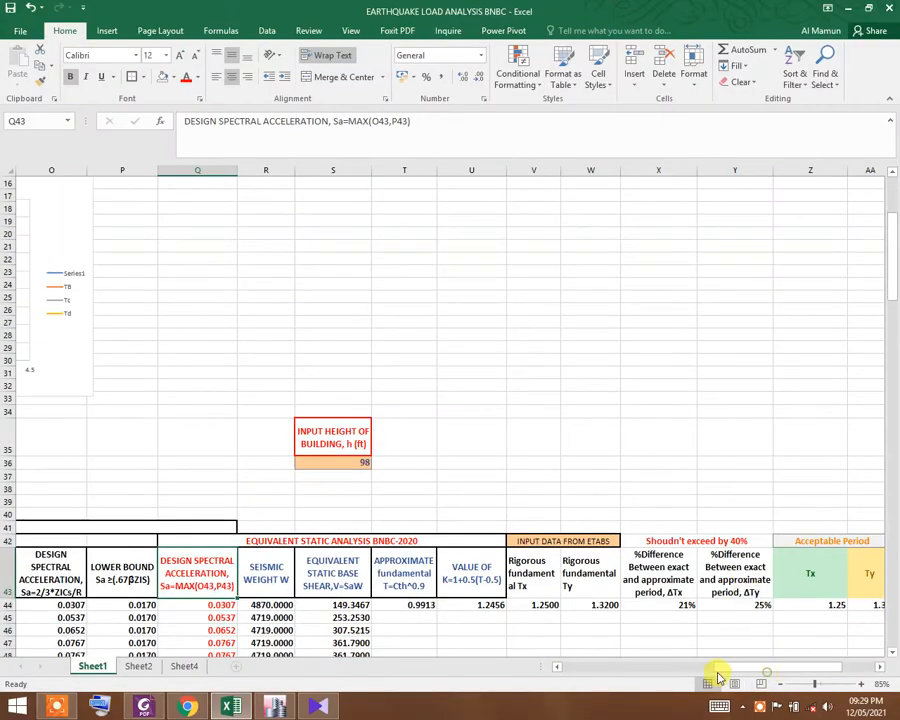
pyautogui.moveTo(740, 667); pyautogui.dragTo(640, 668)
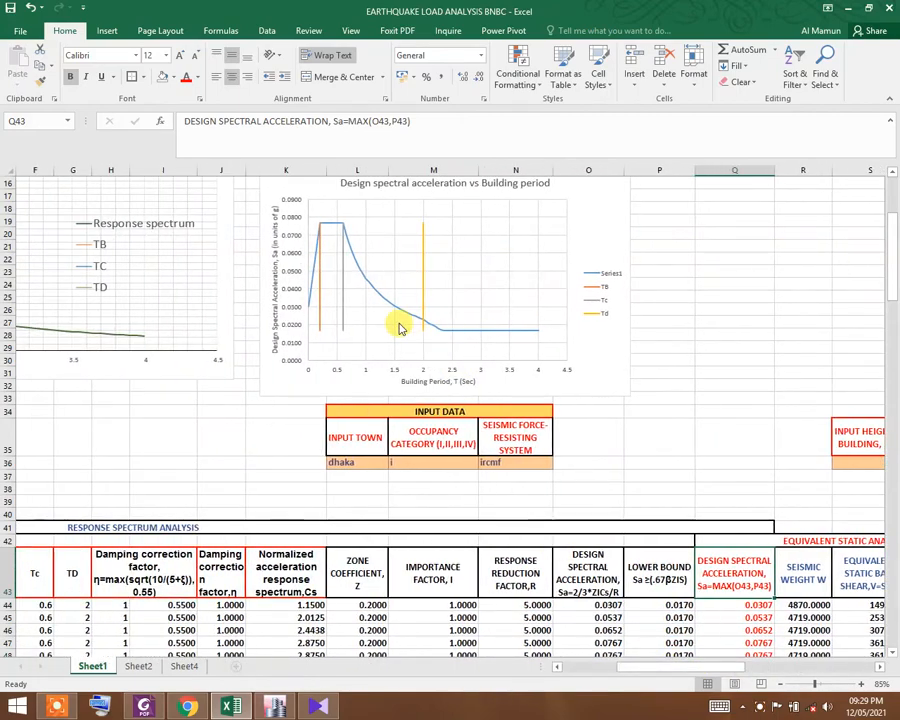
pyautogui.scroll(2, 400, 325)
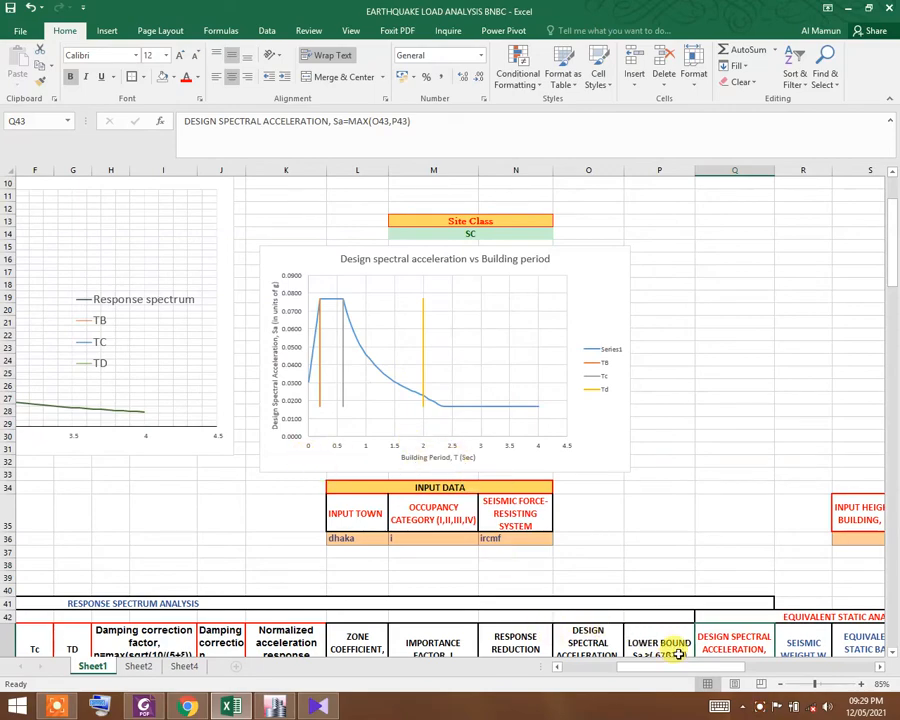
# - Review the soil property, site class, town, occupancy category and seismic force-resisting system inputs that feed the response spectrum table
pyautogui.moveTo(686, 670); pyautogui.dragTo(589, 669)
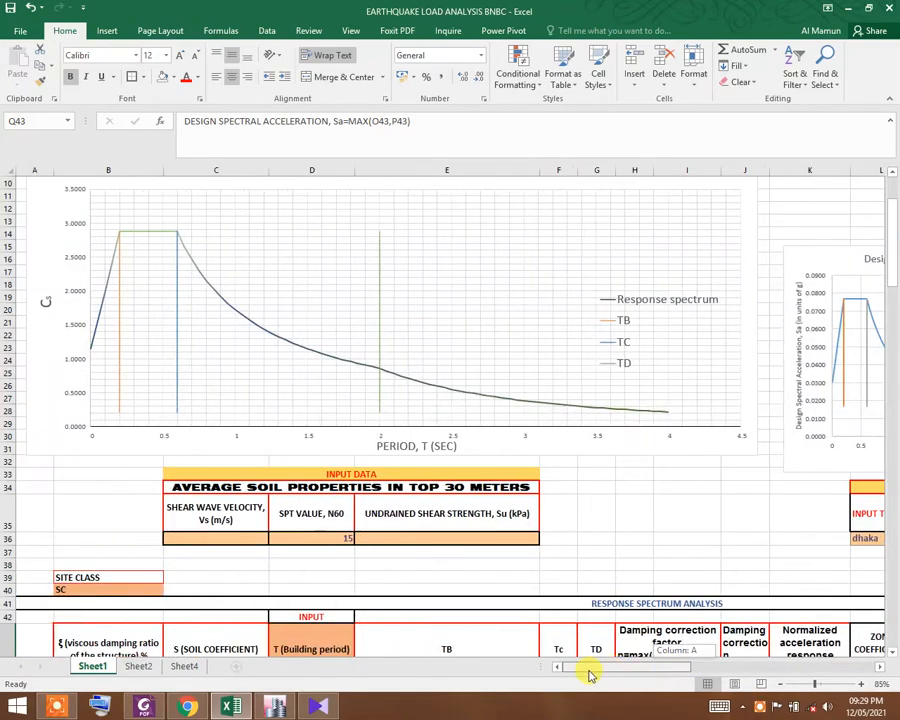
pyautogui.scroll(-1, 205, 520)
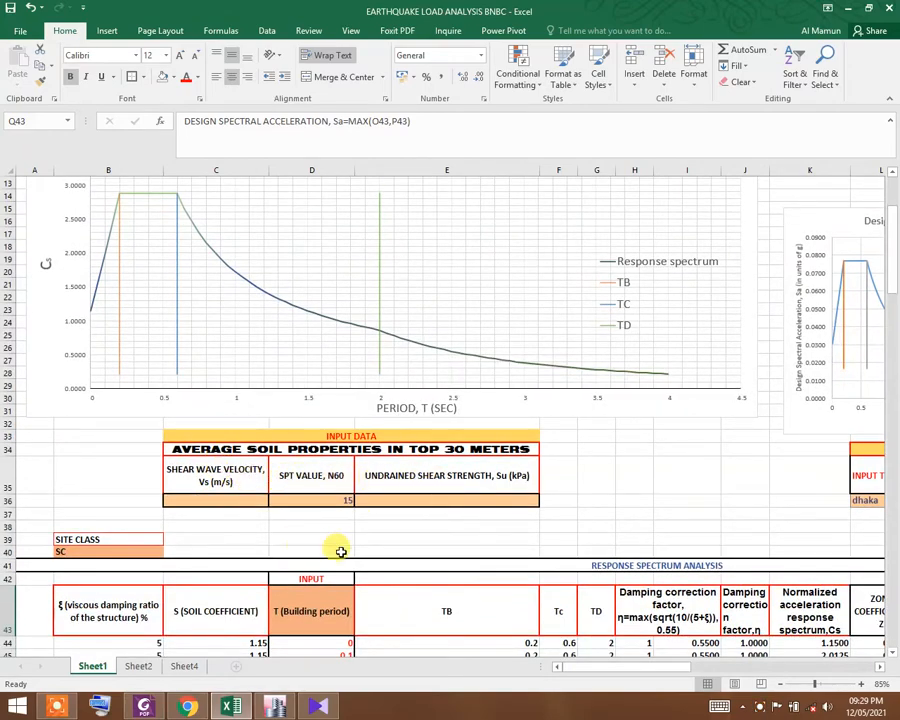
pyautogui.moveTo(675, 669); pyautogui.dragTo(714, 671)
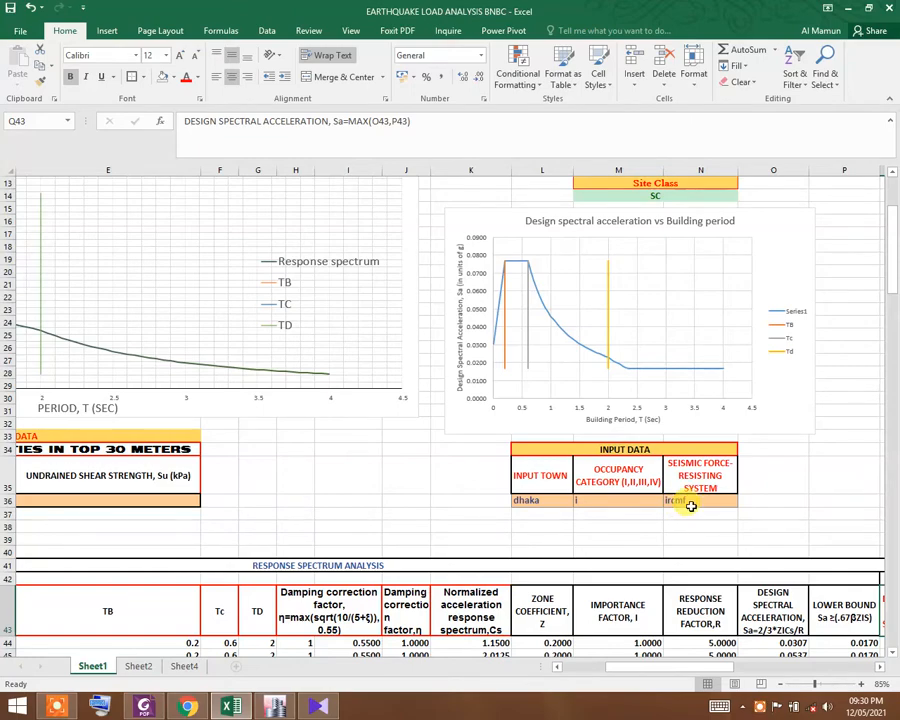
pyautogui.moveTo(686, 668); pyautogui.dragTo(640, 670)
pyautogui.moveTo(189, 708)
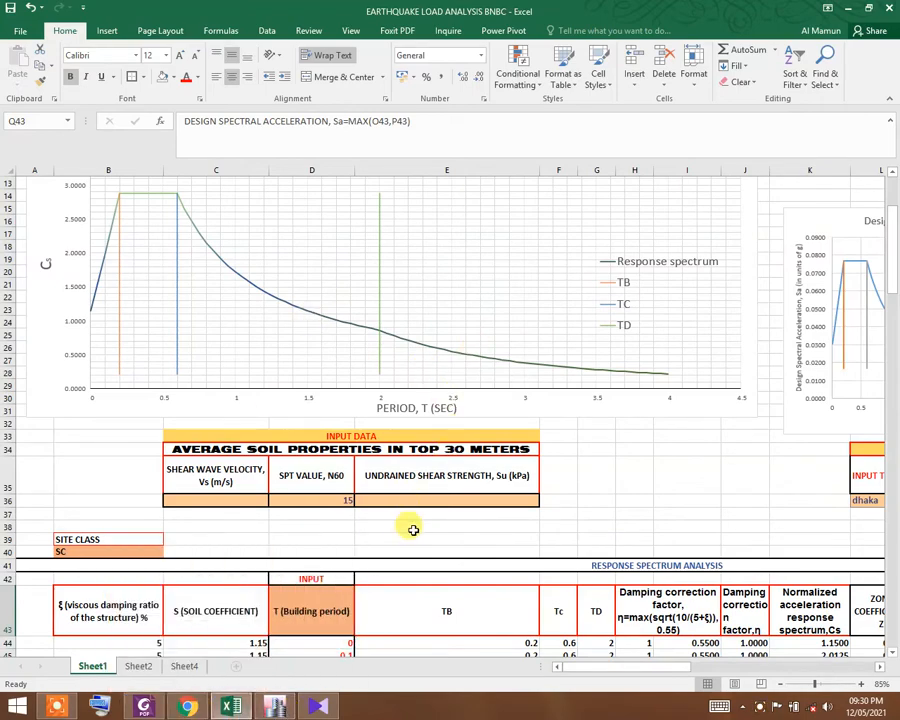
pyautogui.scroll(-1, 410, 528)
pyautogui.scroll(-2, 412, 535)
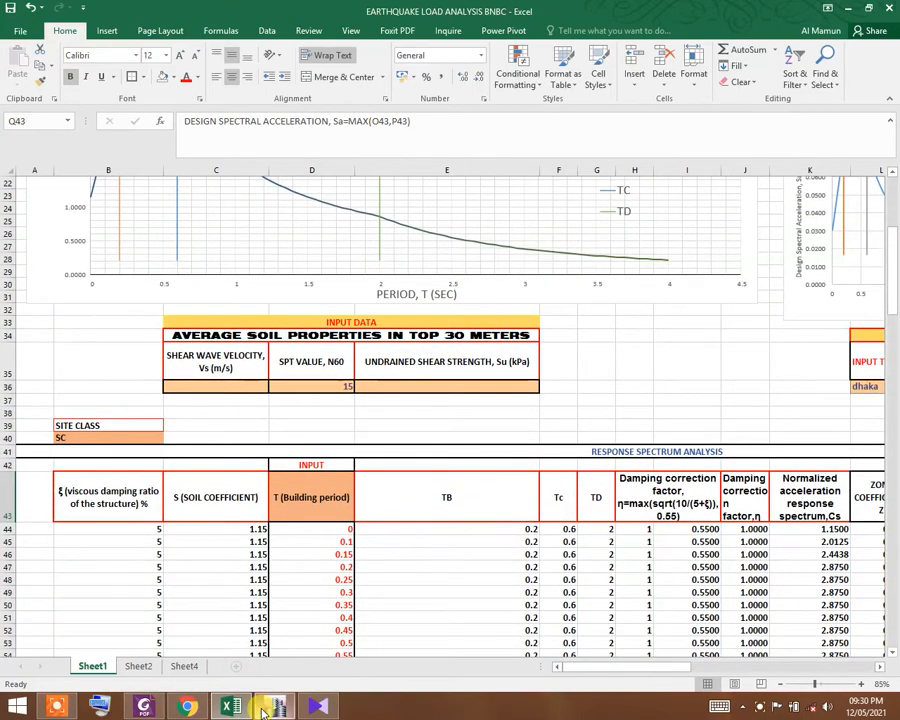
# - Switch to Chrome, maximize the window showing 1.pdf, and examine the SPT values in the bore log on page 7
pyautogui.moveTo(265, 711)
pyautogui.click(200, 682)
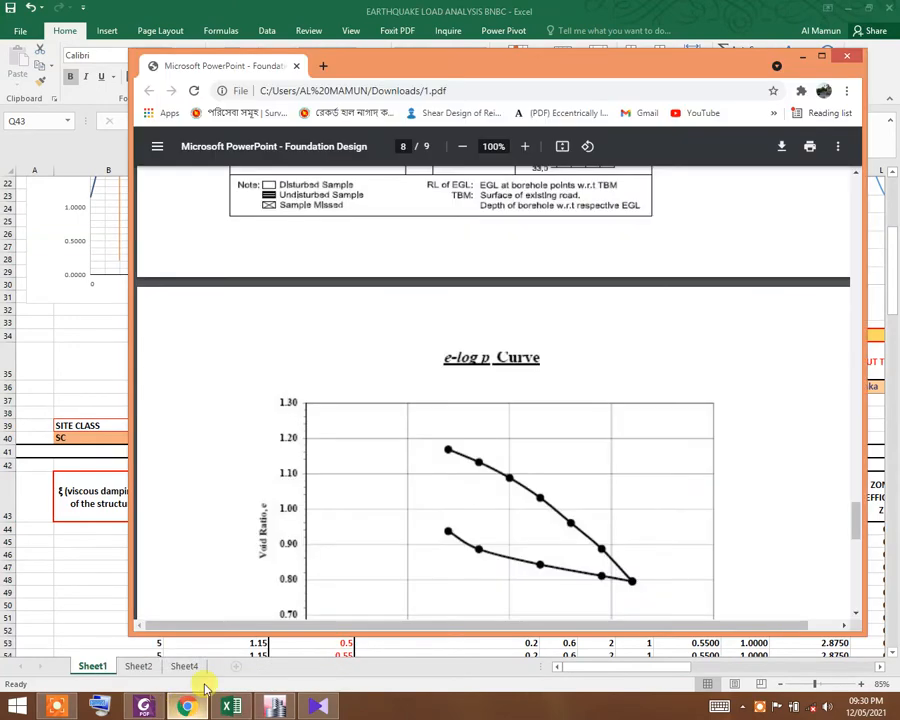
pyautogui.click(821, 56)
pyautogui.scroll(-3, 496, 386)
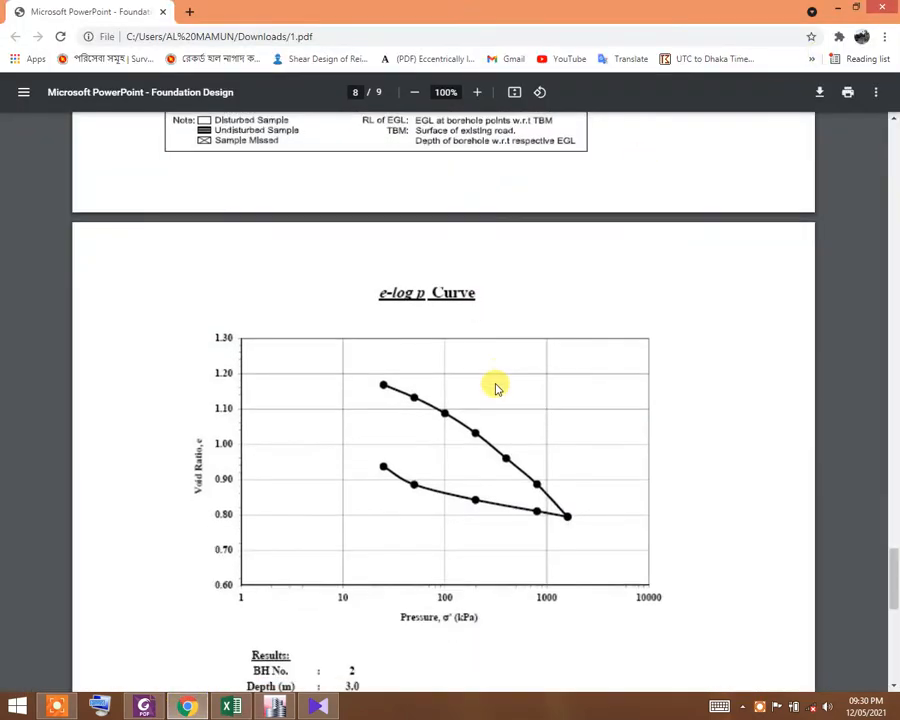
pyautogui.scroll(-4, 494, 388)
pyautogui.scroll(15, 494, 390)
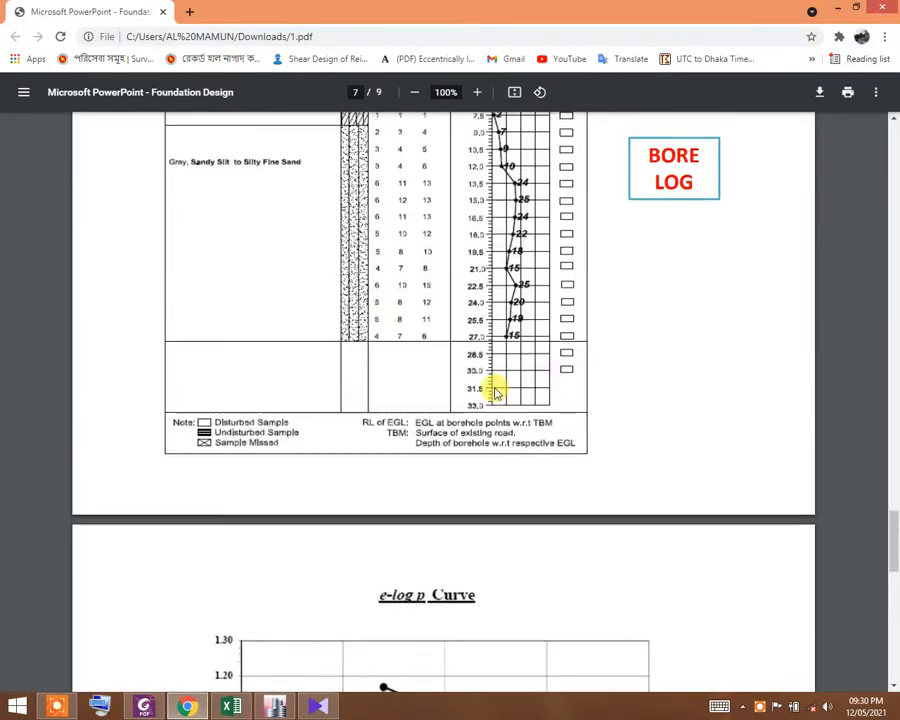
pyautogui.scroll(-3, 484, 400)
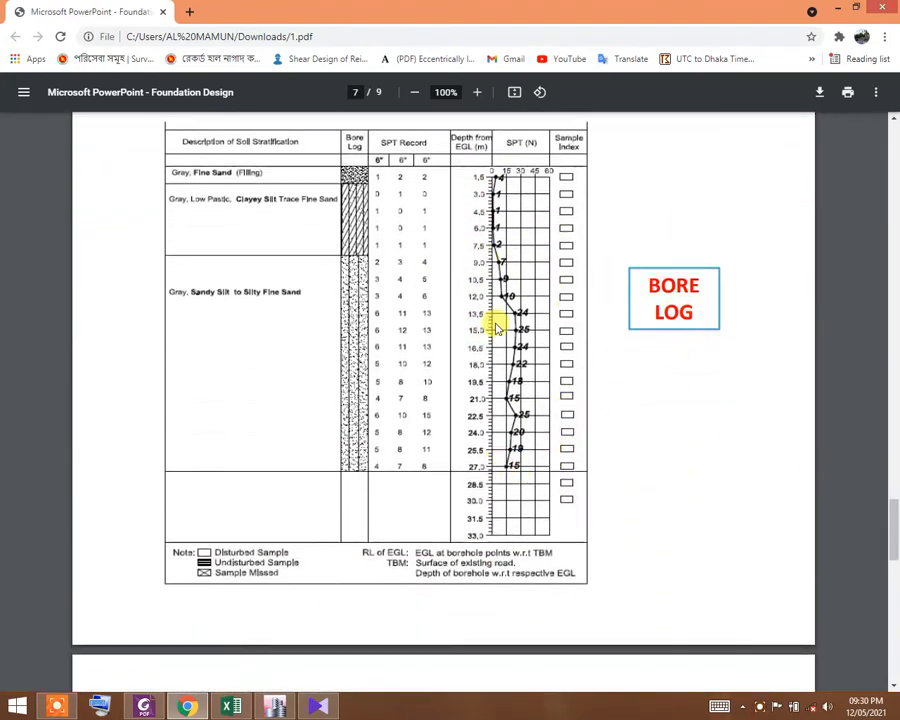
pyautogui.scroll(1, 517, 367)
pyautogui.scroll(-1, 512, 393)
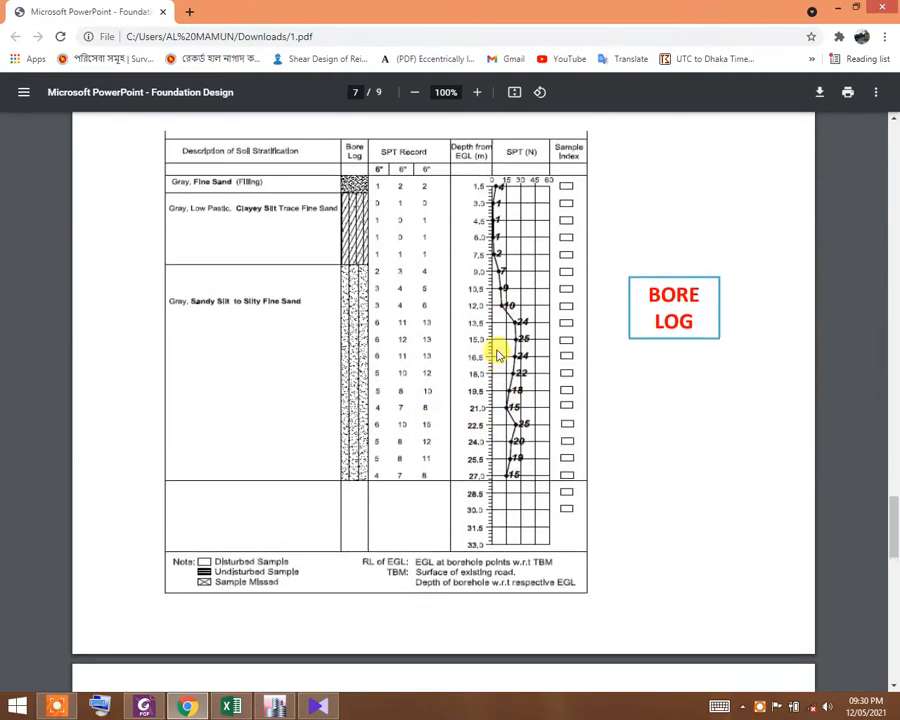
pyautogui.scroll(2, 503, 237)
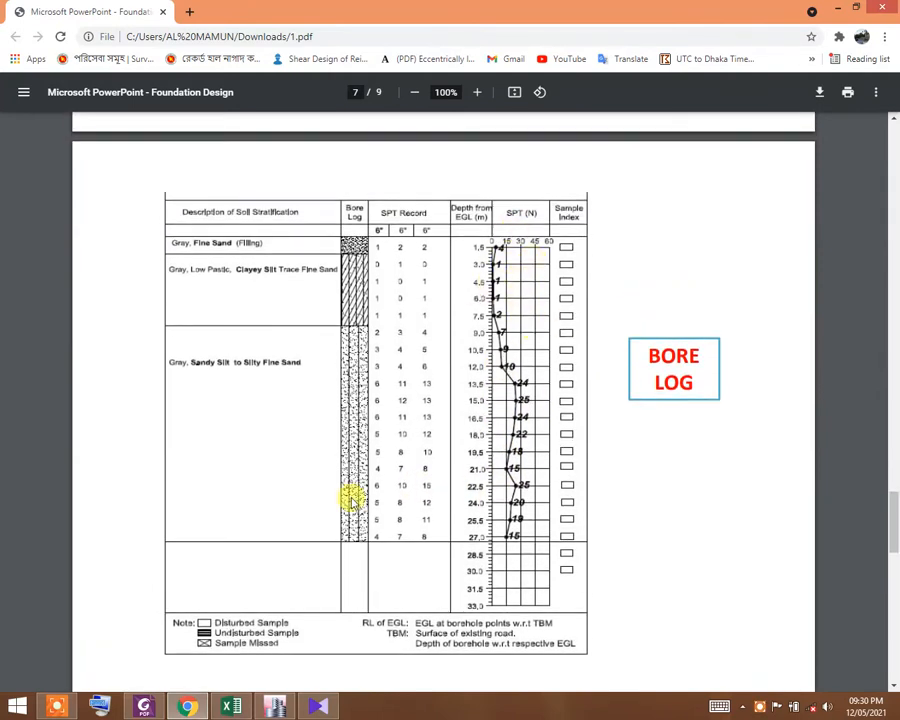
# - Switch to BNBC2020.pdf in Foxit PhantomPDF and find section 2.5.3.2 on site classification
pyautogui.click(149, 707)
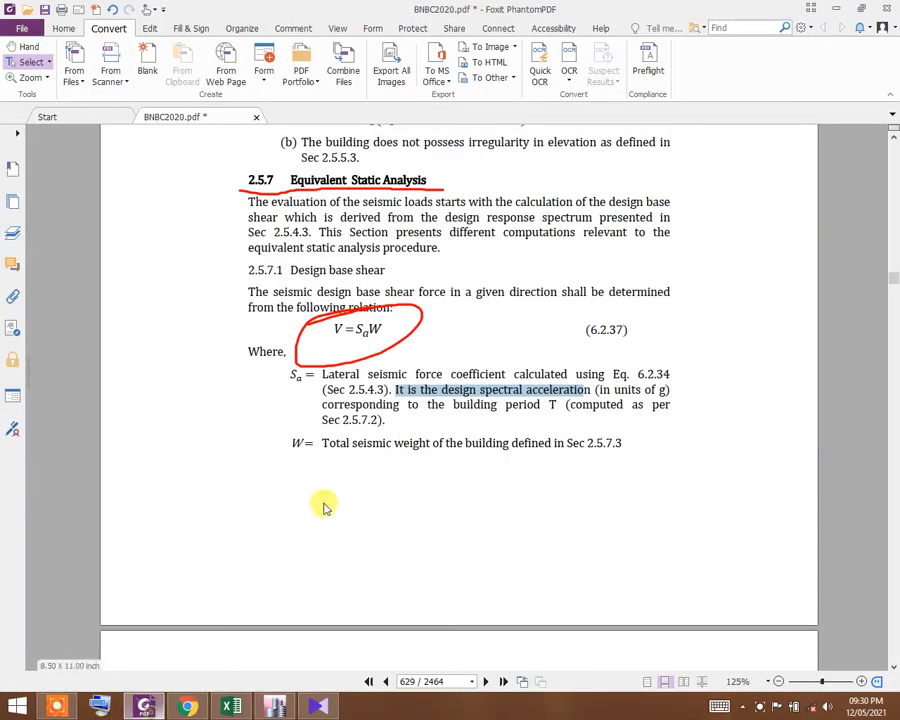
pyautogui.scroll(20, 414, 340)
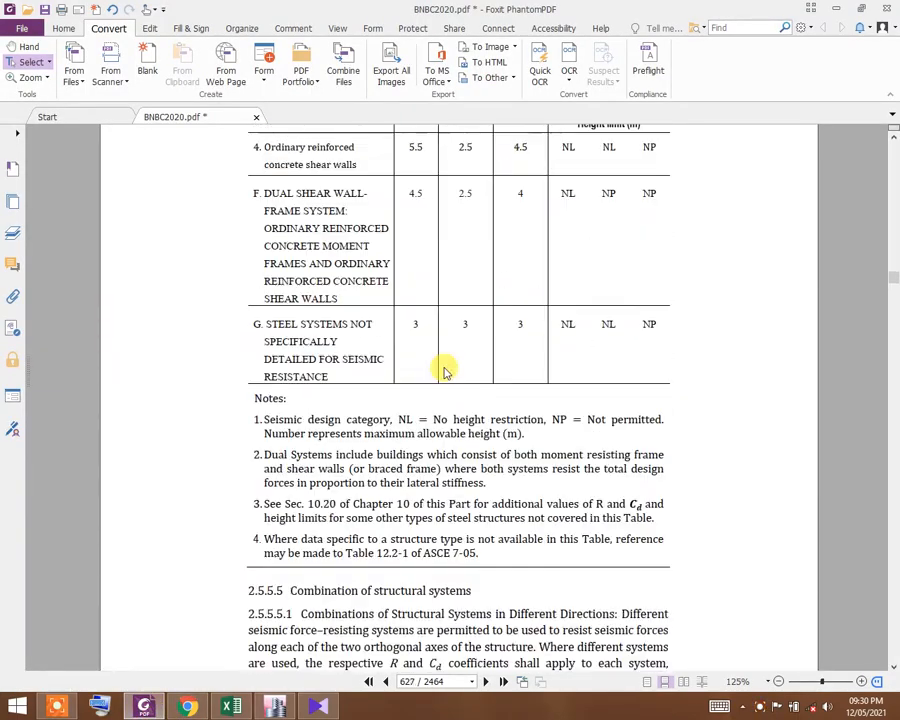
pyautogui.scroll(20, 446, 371)
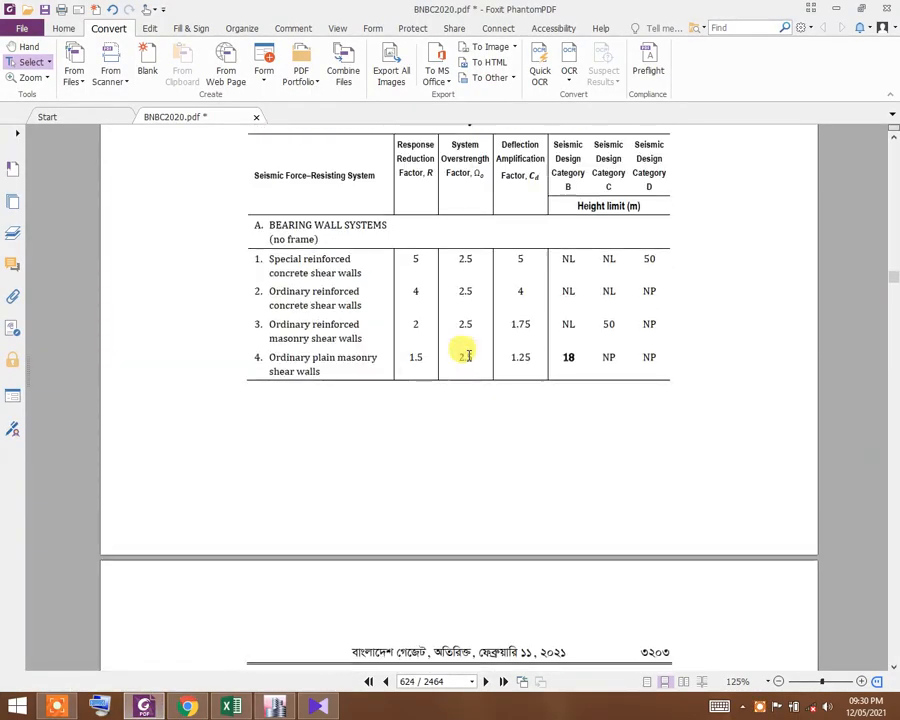
pyautogui.scroll(20, 466, 355)
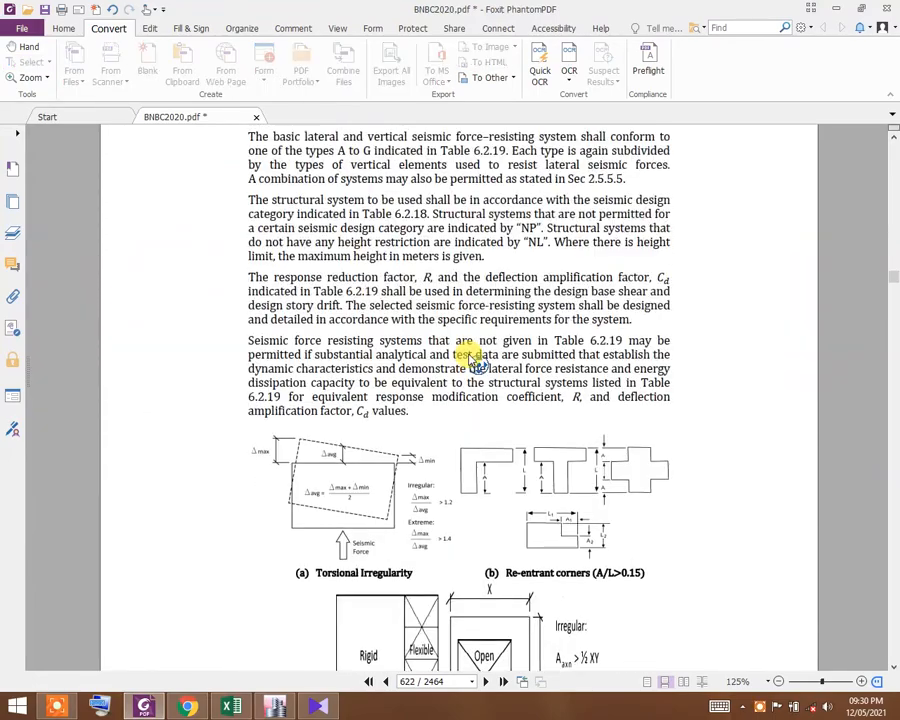
pyautogui.scroll(20, 466, 355)
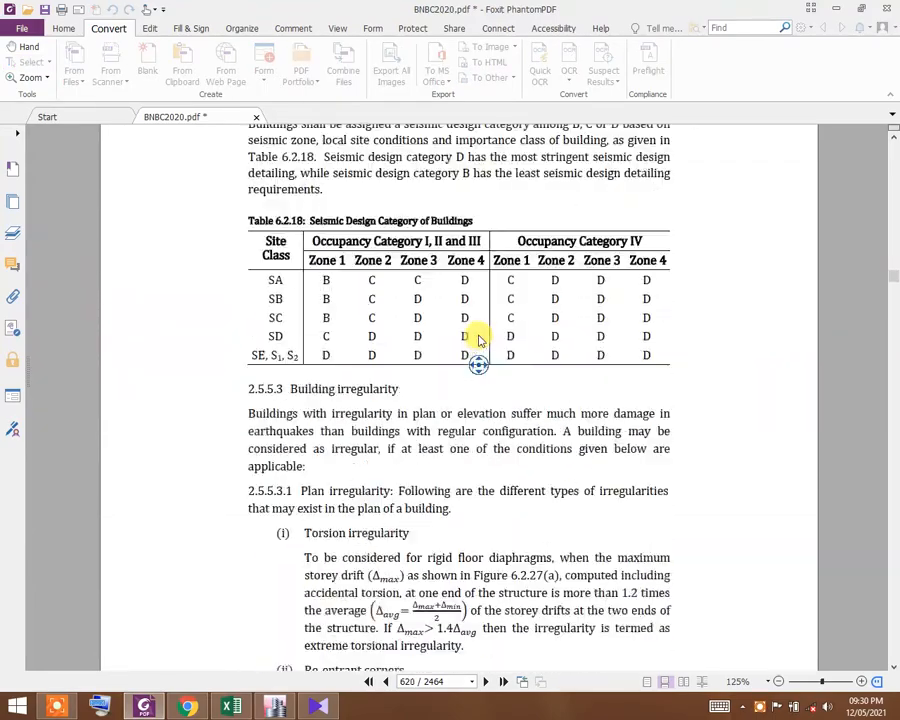
pyautogui.scroll(20, 479, 341)
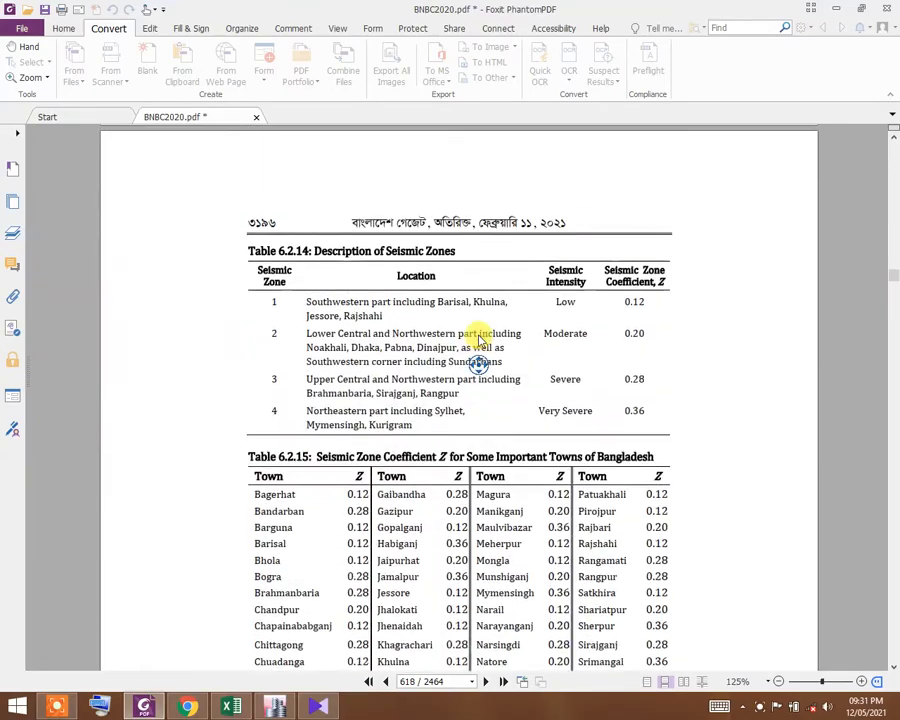
pyautogui.scroll(20, 479, 341)
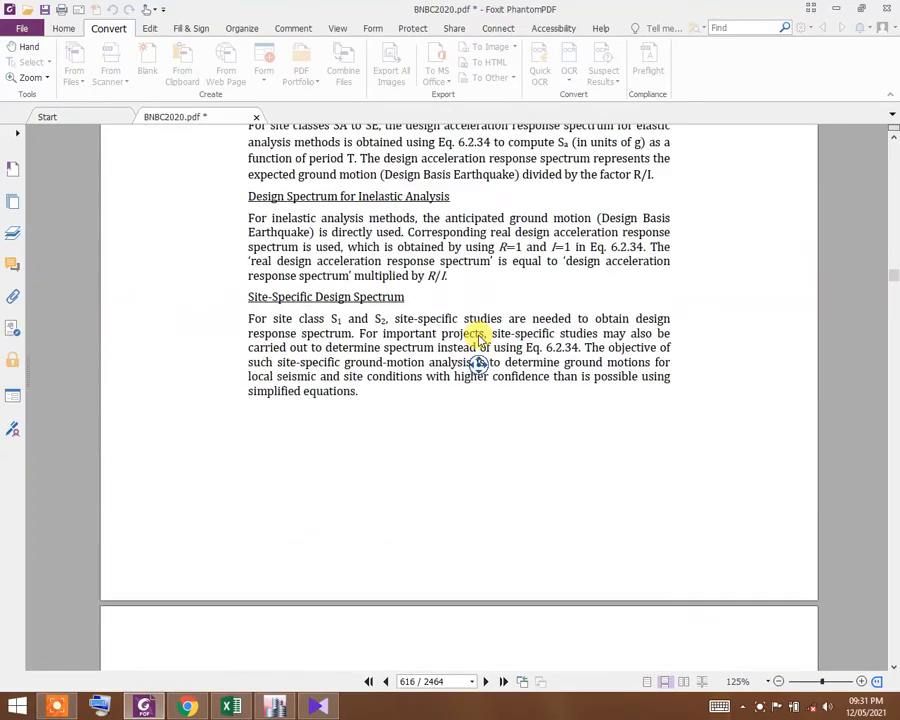
pyautogui.scroll(8, 479, 341)
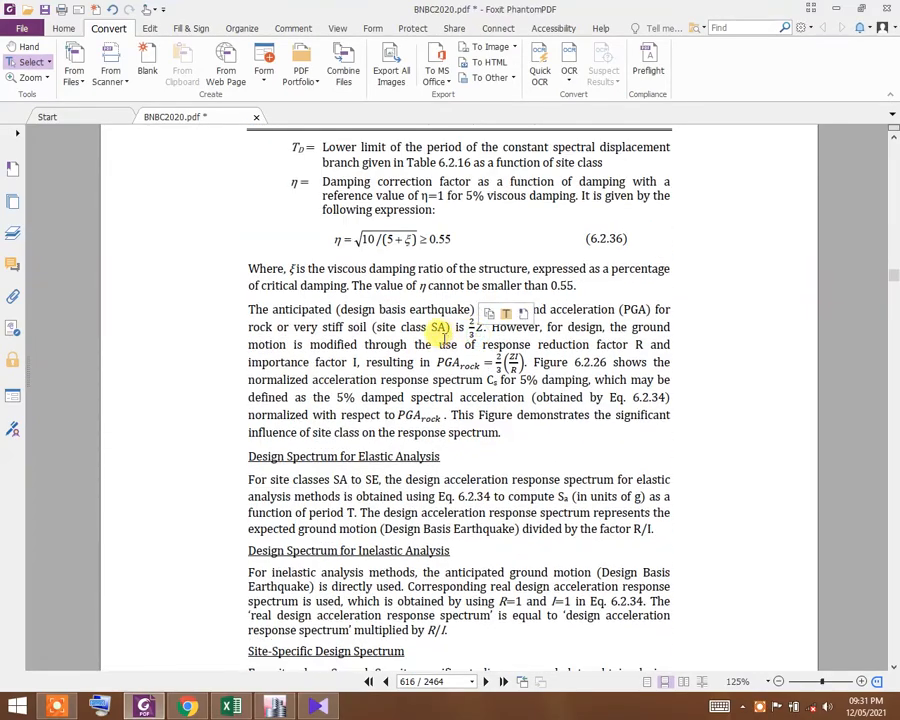
pyautogui.scroll(20, 438, 336)
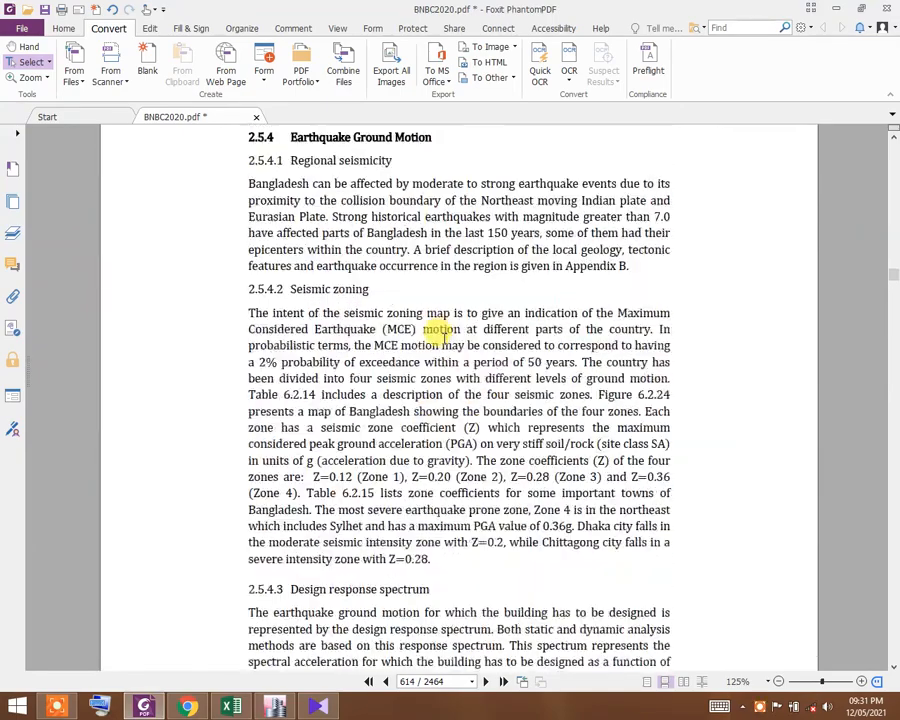
pyautogui.scroll(20, 438, 336)
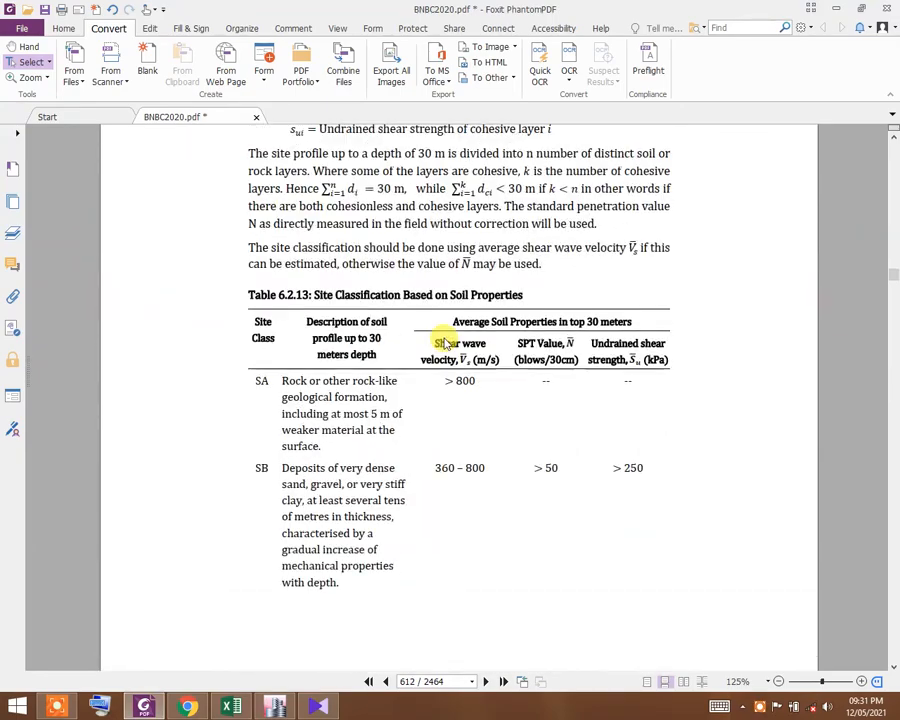
pyautogui.scroll(10, 446, 343)
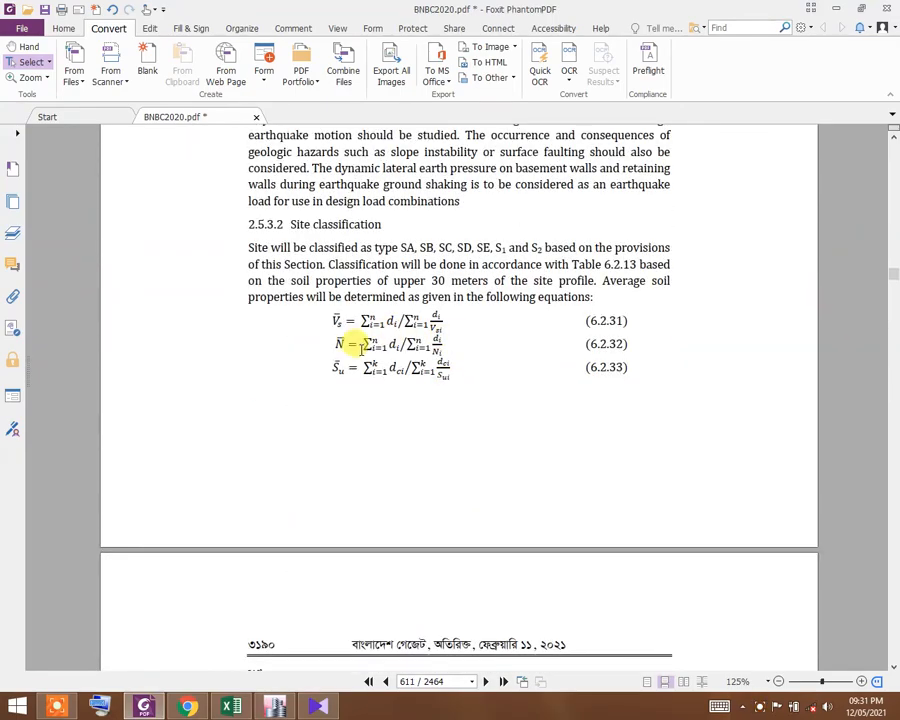
# - Examine equation 6.2.32 for the average SPT value, selecting its summation terms
pyautogui.scroll(-1, 365, 342)
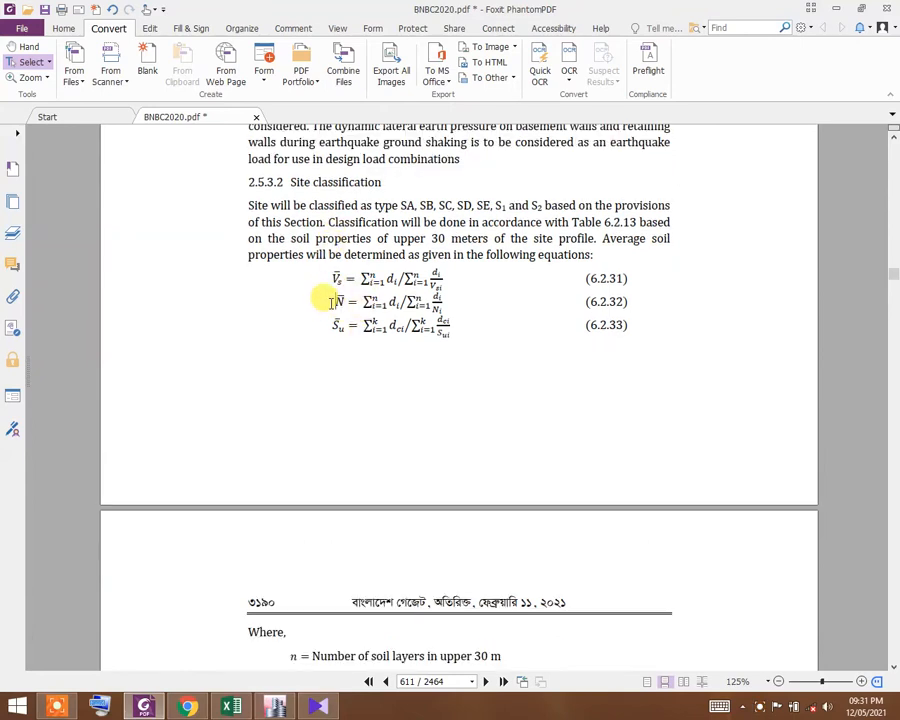
pyautogui.moveTo(331, 302); pyautogui.dragTo(352, 302)
pyautogui.click(394, 302)
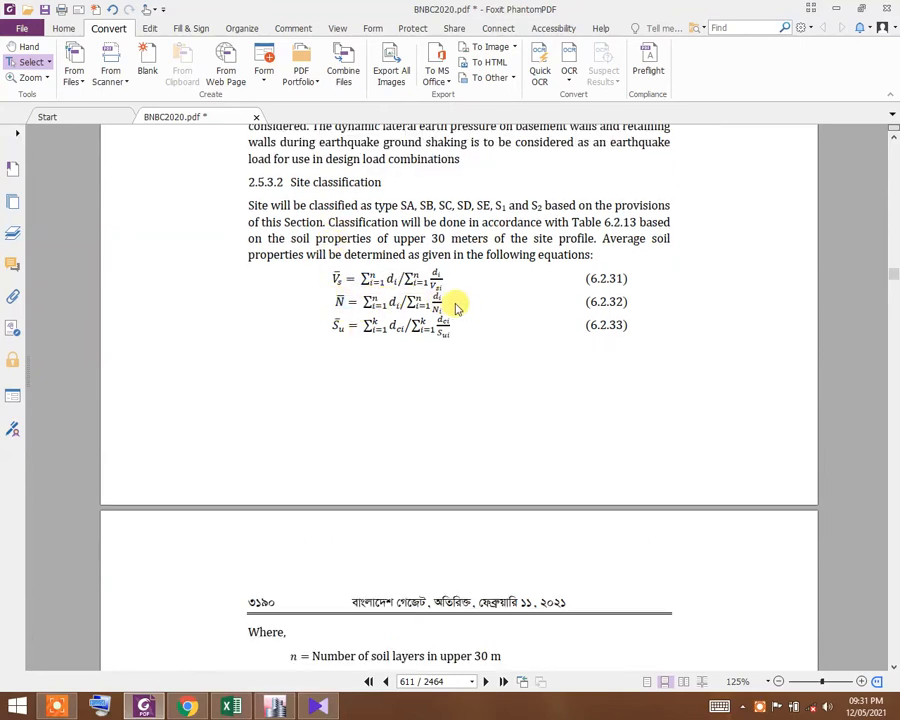
pyautogui.moveTo(441, 299); pyautogui.dragTo(374, 295)
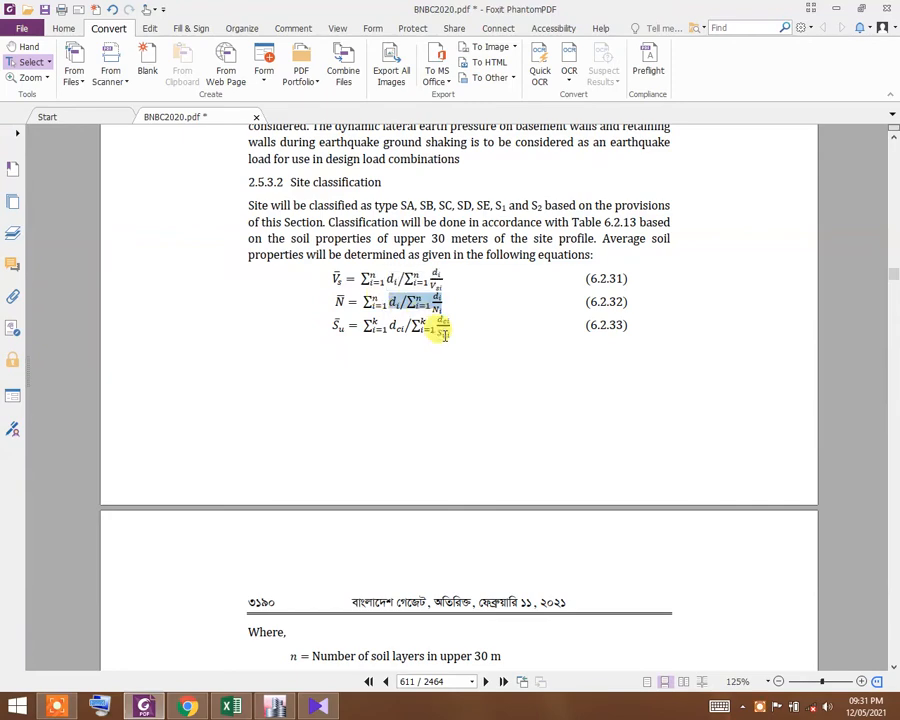
# - Read the symbol definitions for the soil equations and Table 6.2.13 on site classification through classes SC and SD
pyautogui.scroll(-3, 432, 321)
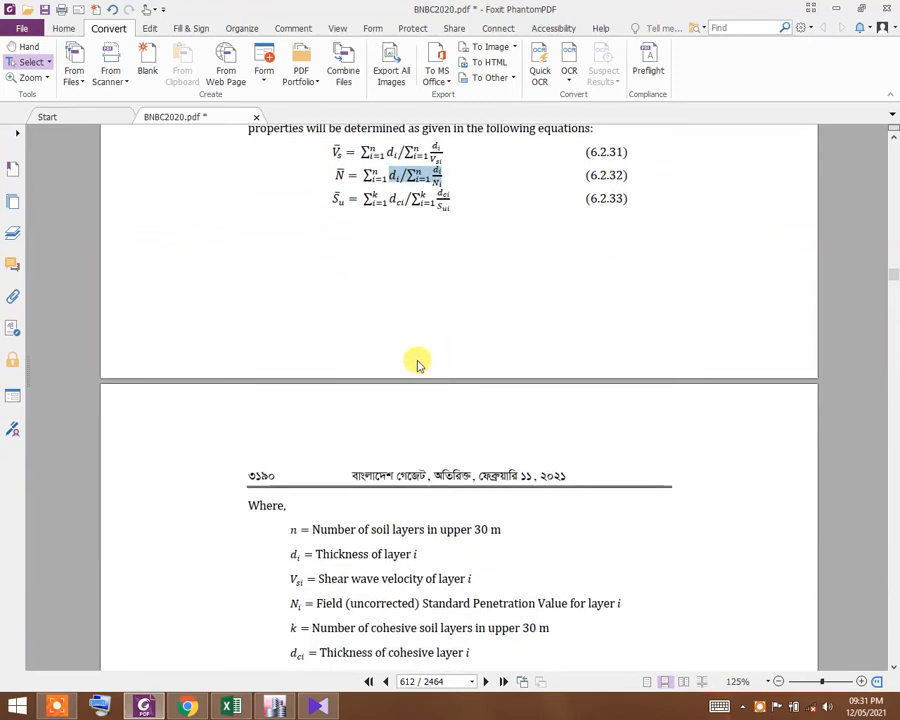
pyautogui.scroll(-2, 344, 460)
pyautogui.scroll(-6, 409, 247)
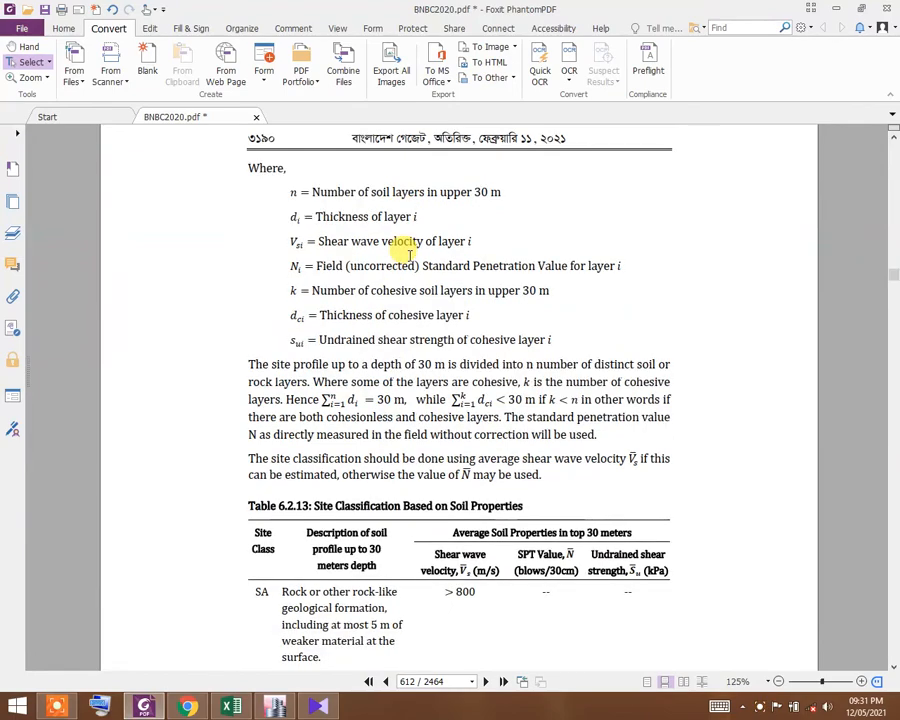
pyautogui.scroll(-4, 412, 395)
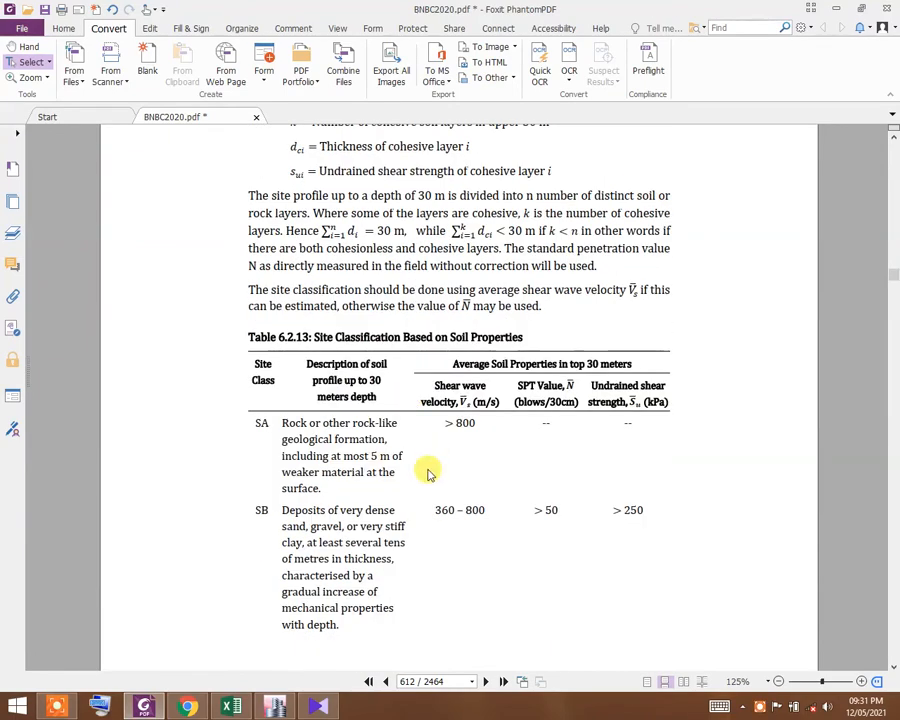
pyautogui.scroll(-15, 427, 473)
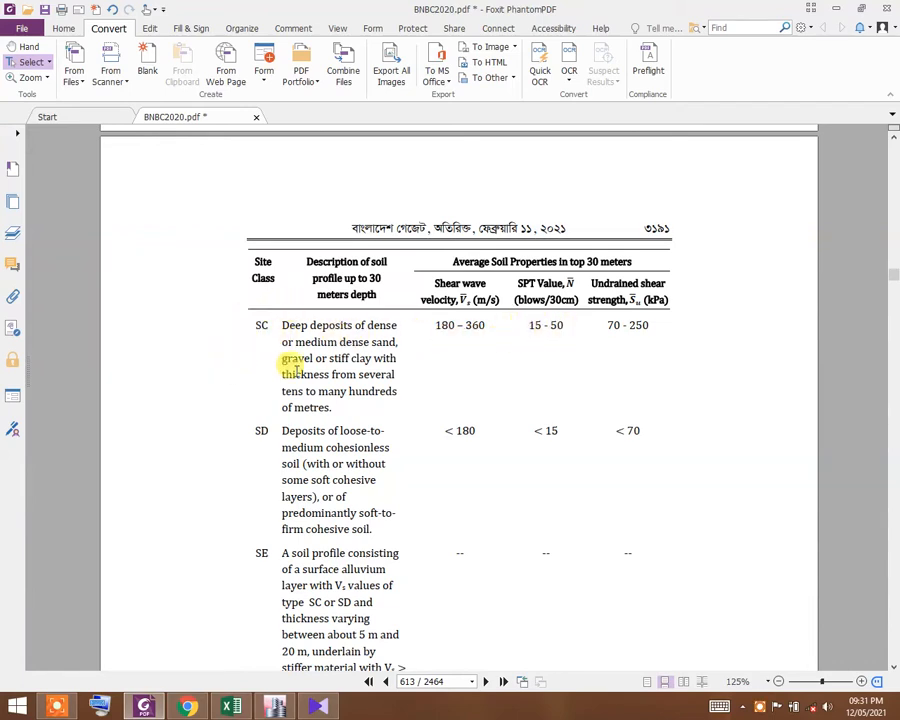
# - Switch to the Excel workbook and enter 15 as the SPT value, N60, in cell D36
pyautogui.click(231, 706)
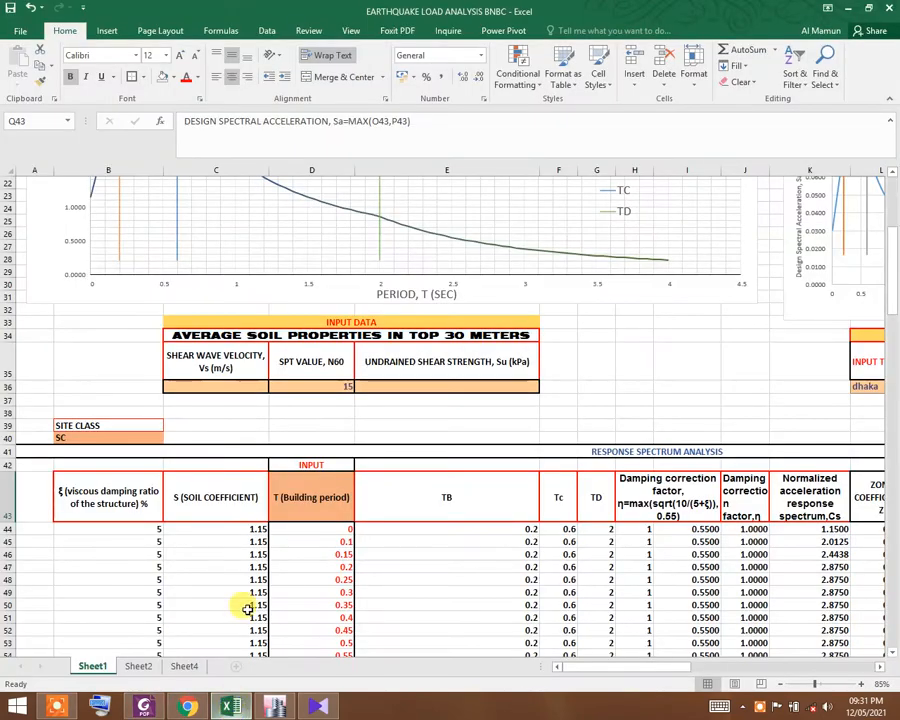
pyautogui.click(316, 386)
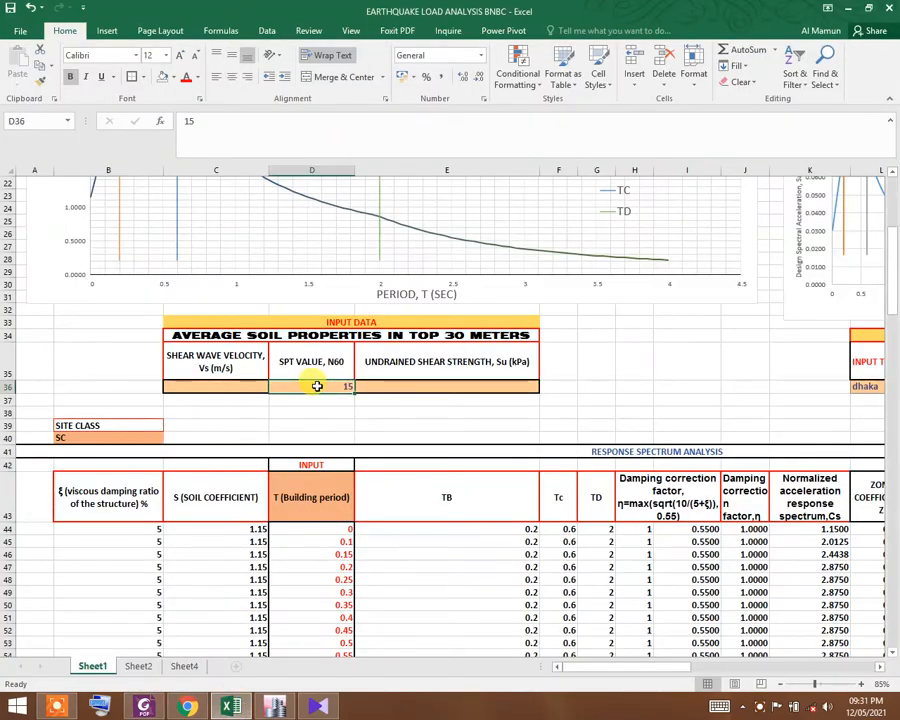
pyautogui.write('1')
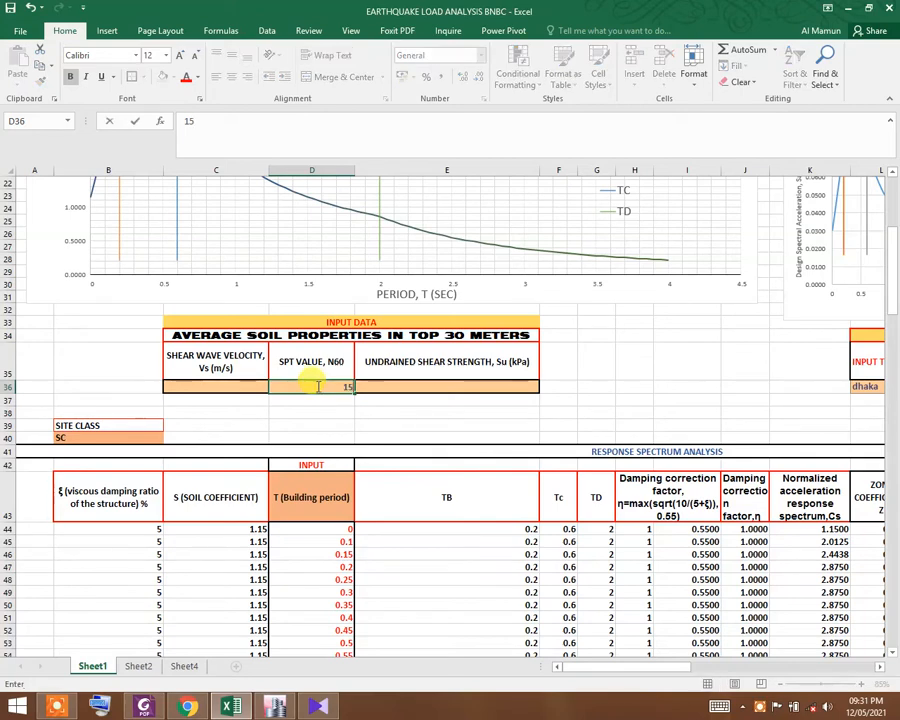
pyautogui.press('Return')
# - Try an SPT value of 60 in the average soil properties and set it back to 15
pyautogui.click(315, 386)
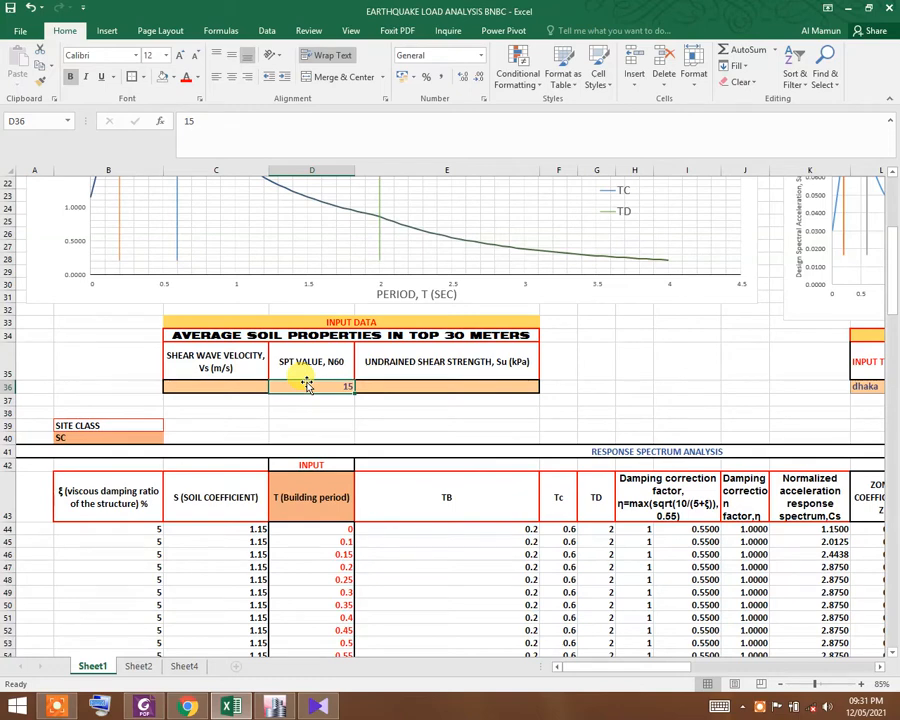
pyautogui.write('60')
pyautogui.press('Return')
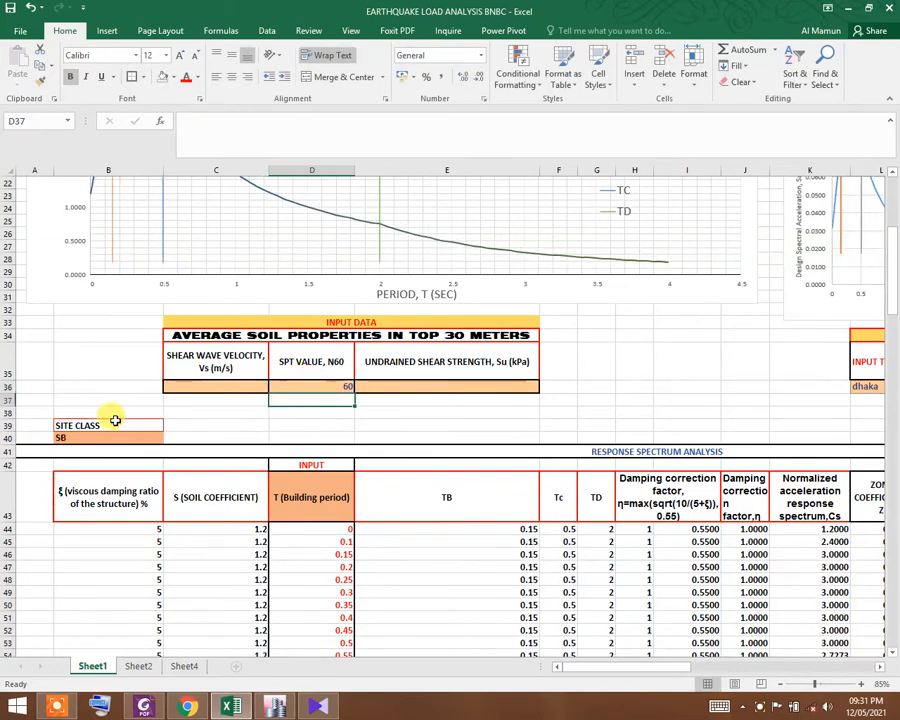
pyautogui.click(314, 384)
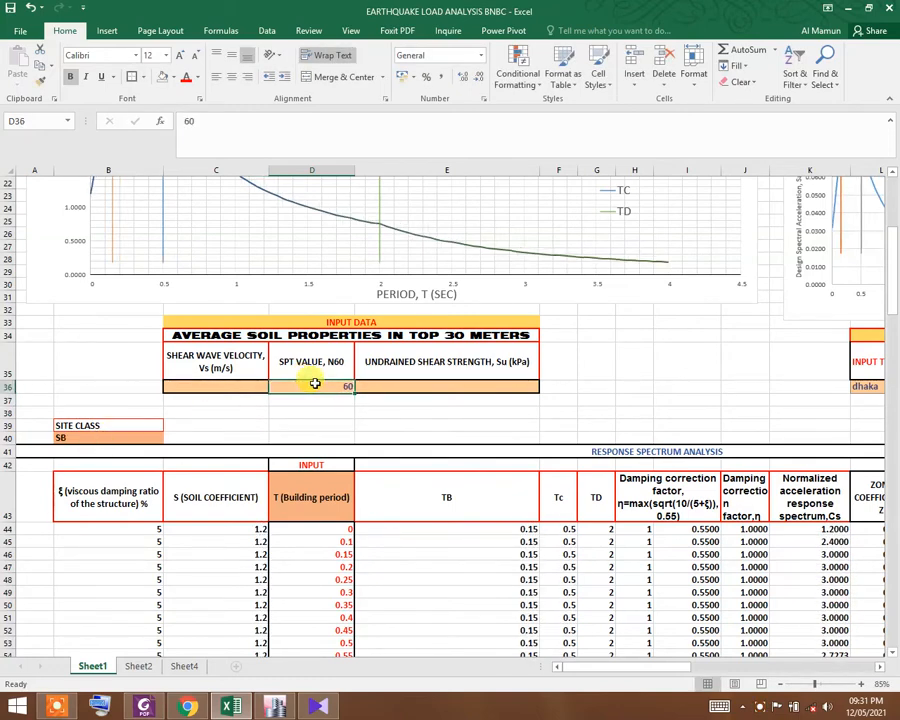
pyautogui.write('15')
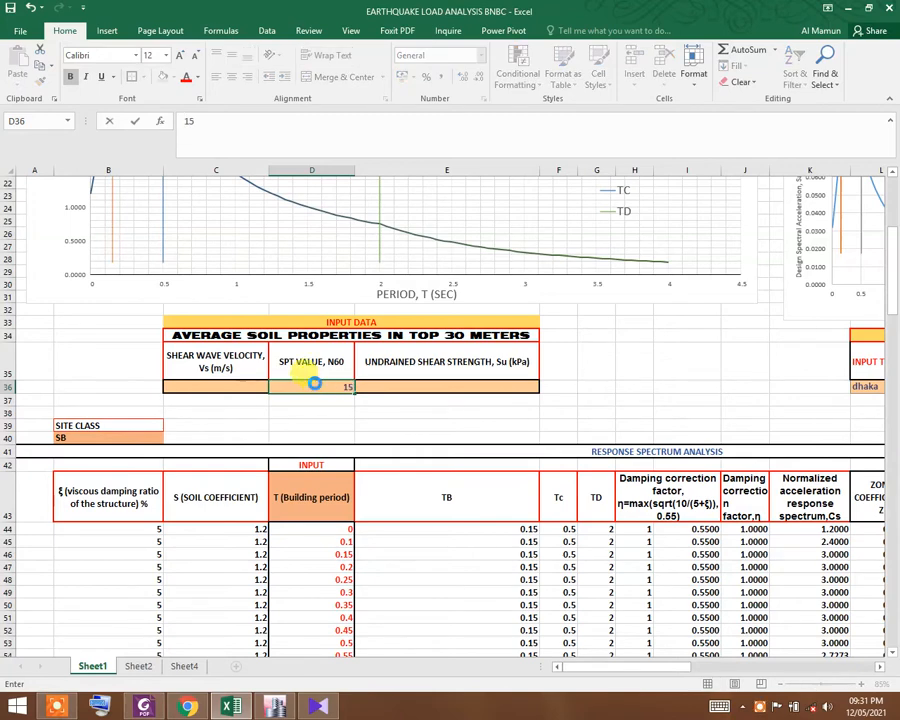
pyautogui.press('Return')
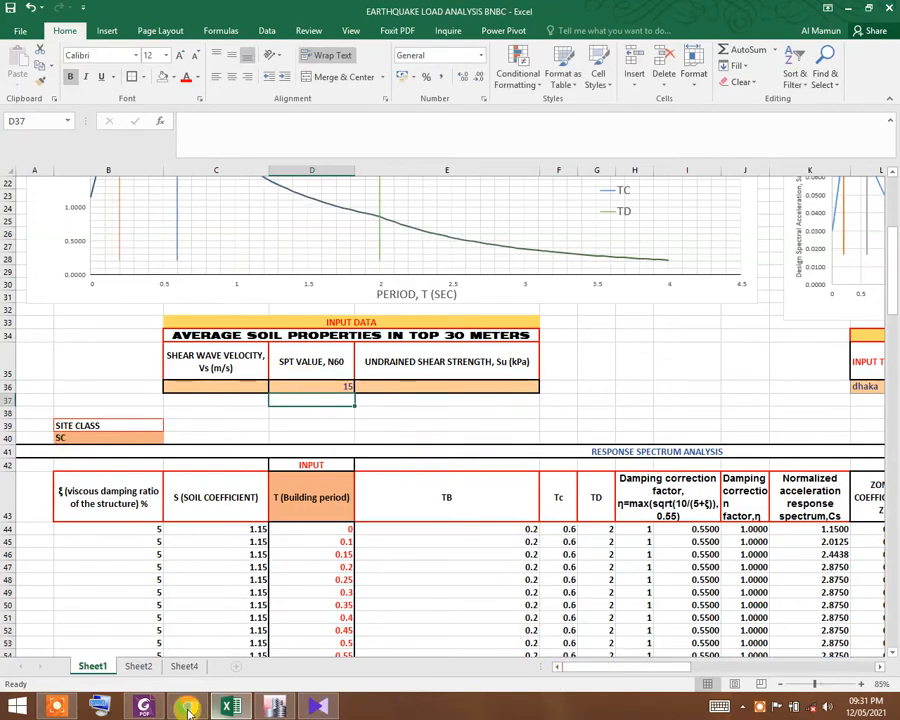
# - Switch to 1.pdf in Chrome and look up the building's location in the Case-1 foundation design data
pyautogui.click(156, 711)
pyautogui.click(156, 711)
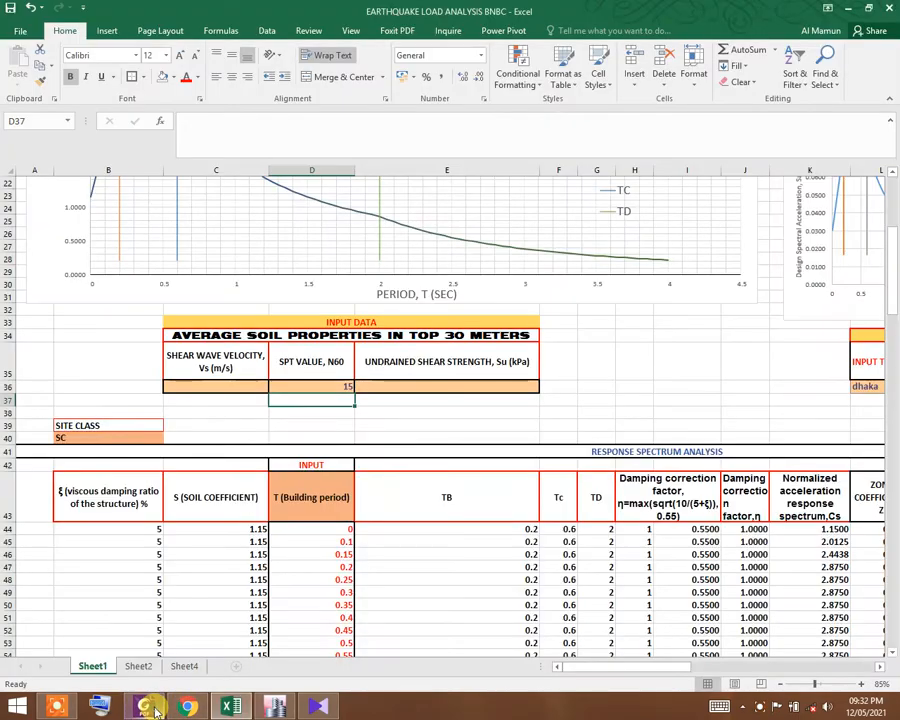
pyautogui.click(187, 707)
pyautogui.scroll(3, 283, 473)
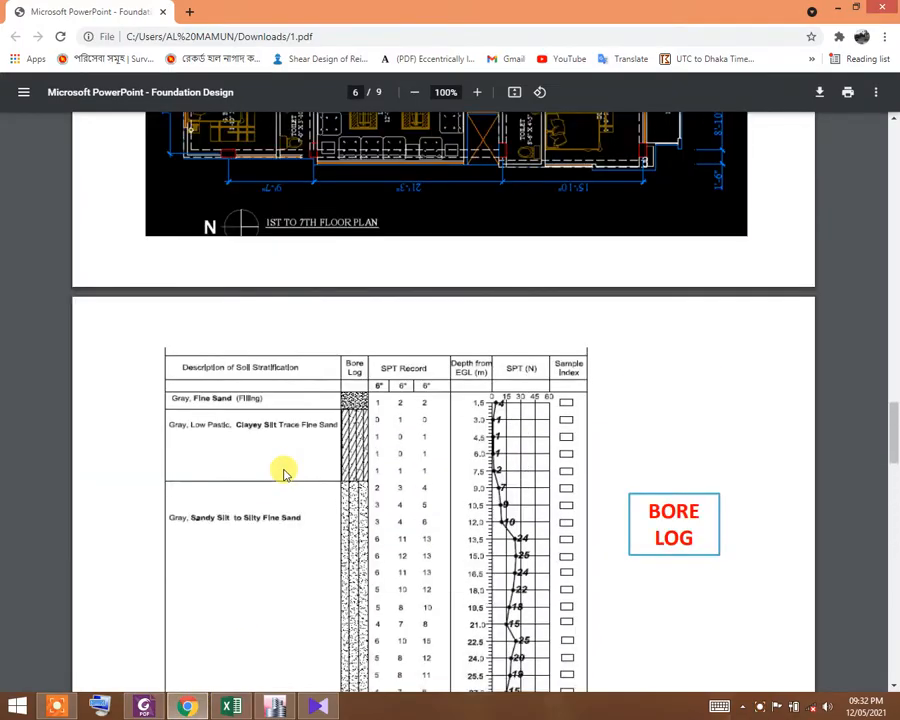
pyautogui.scroll(10, 290, 470)
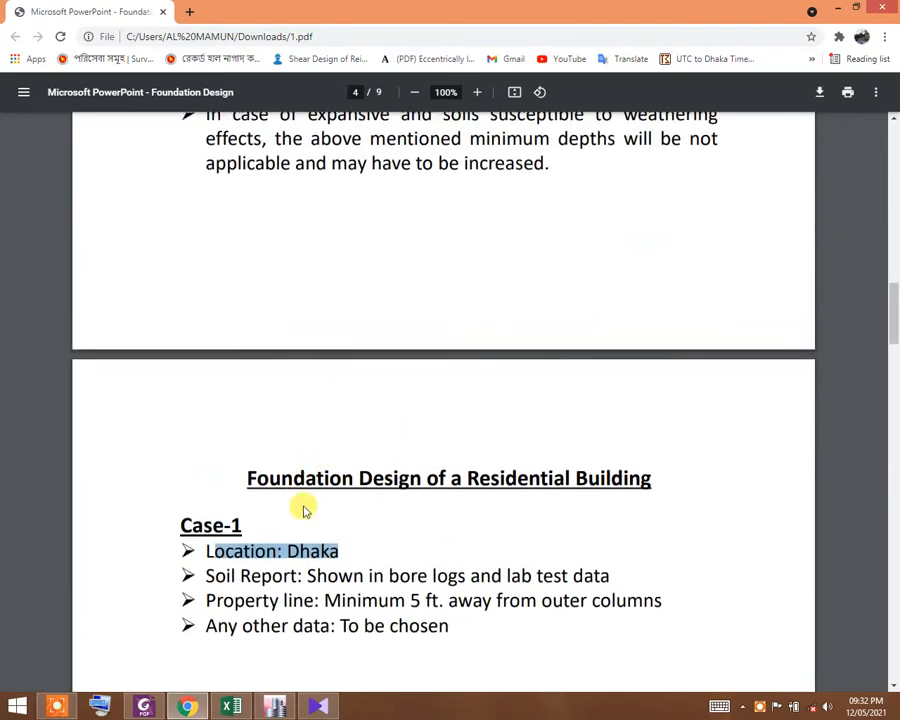
pyautogui.scroll(-2, 305, 510)
pyautogui.moveTo(338, 410); pyautogui.dragTo(289, 410)
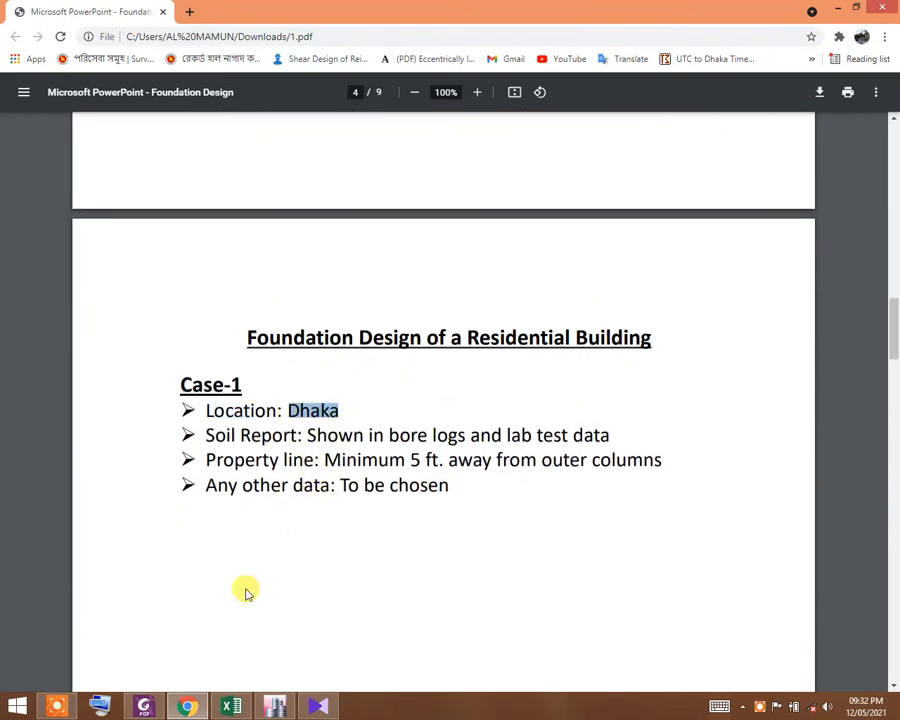
# - Return to the Excel workbook, set the input town to JESSORE, and view the design spectral acceleration chart
pyautogui.click(185, 705)
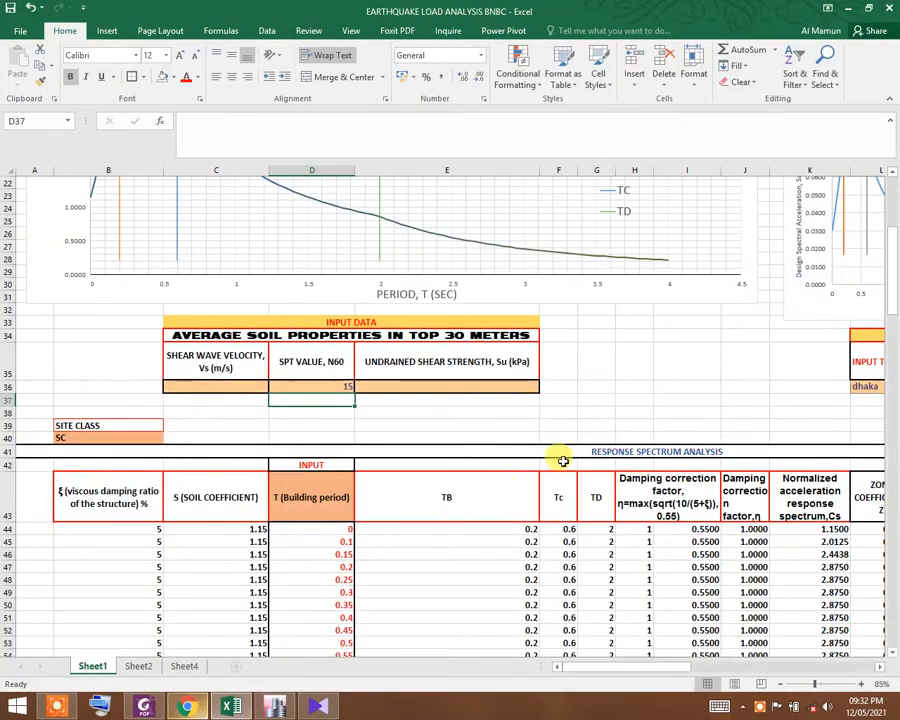
pyautogui.moveTo(675, 668); pyautogui.dragTo(720, 669)
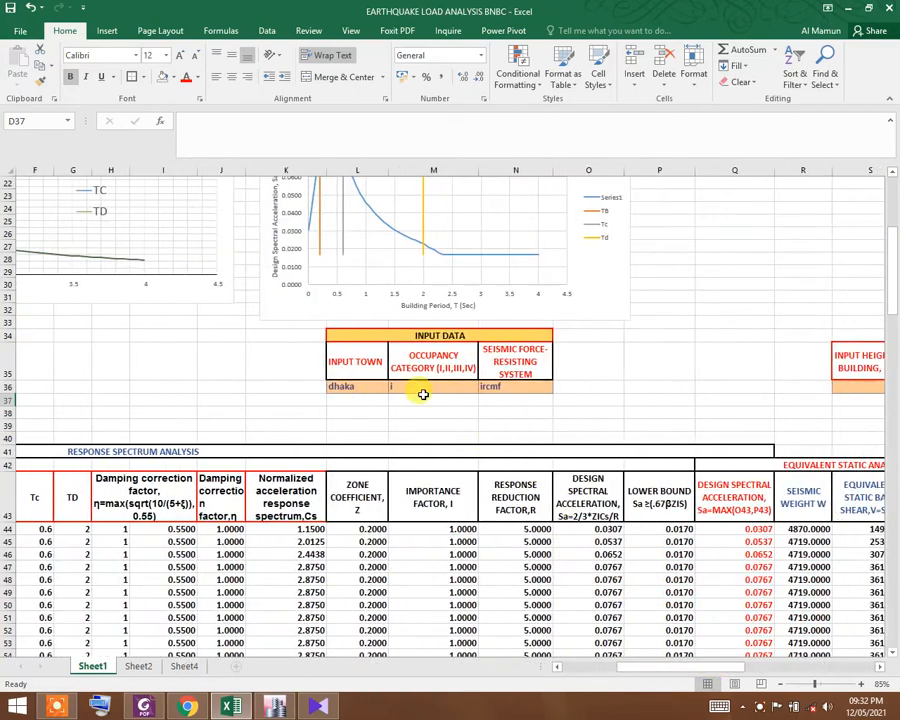
pyautogui.click(357, 386)
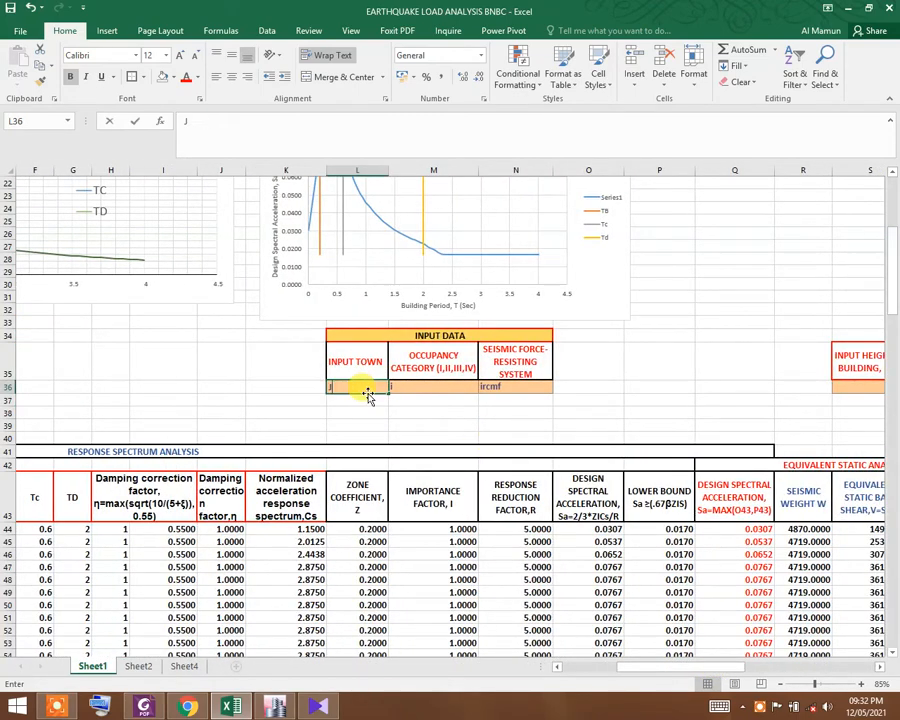
pyautogui.write('JESSORE')
pyautogui.press('Return')
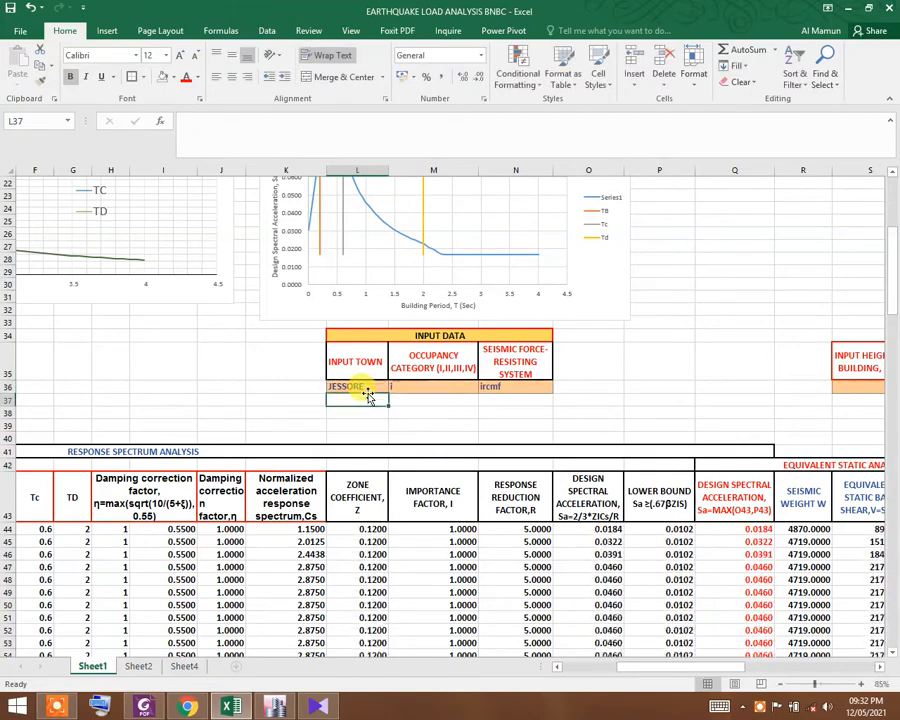
pyautogui.scroll(3, 365, 390)
pyautogui.scroll(-1, 374, 345)
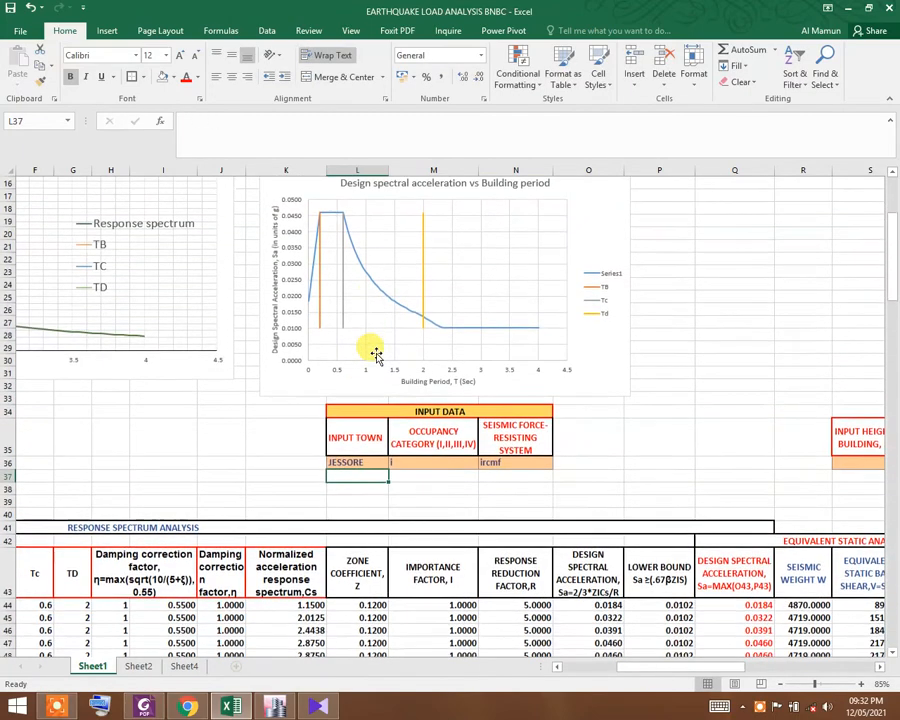
# - Set the input town in cell L36 to DHAKA and check the zone coefficient column
pyautogui.scroll(-1, 375, 440)
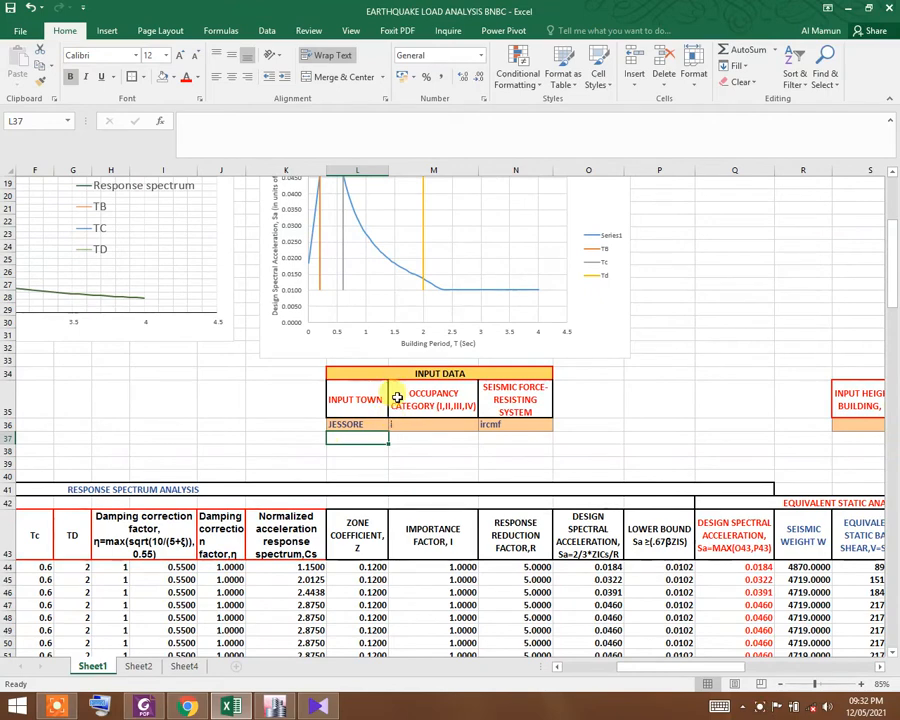
pyautogui.click(364, 424)
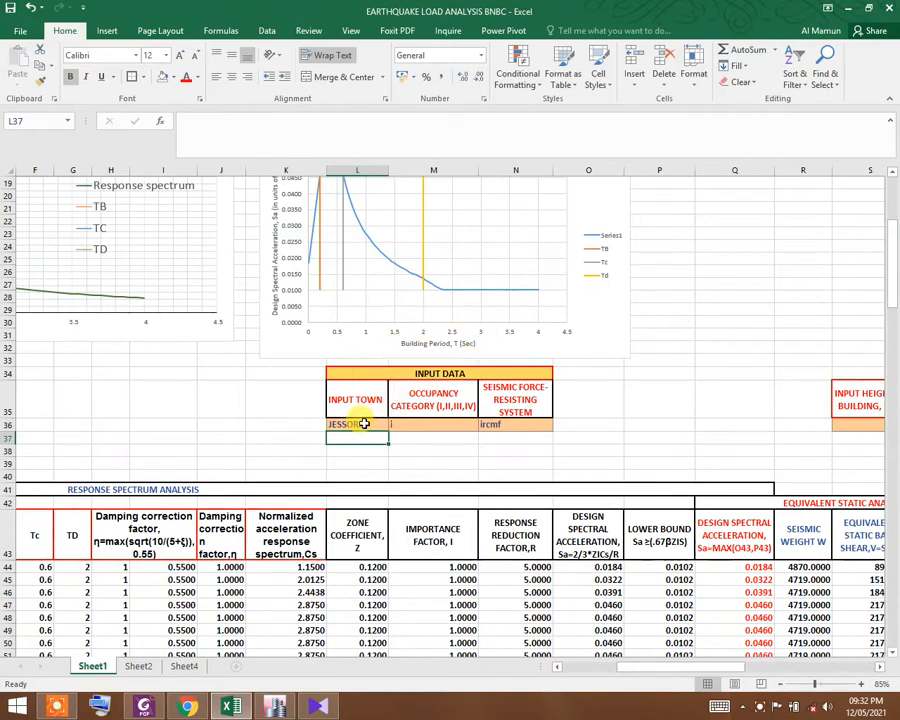
pyautogui.write('DHAKA')
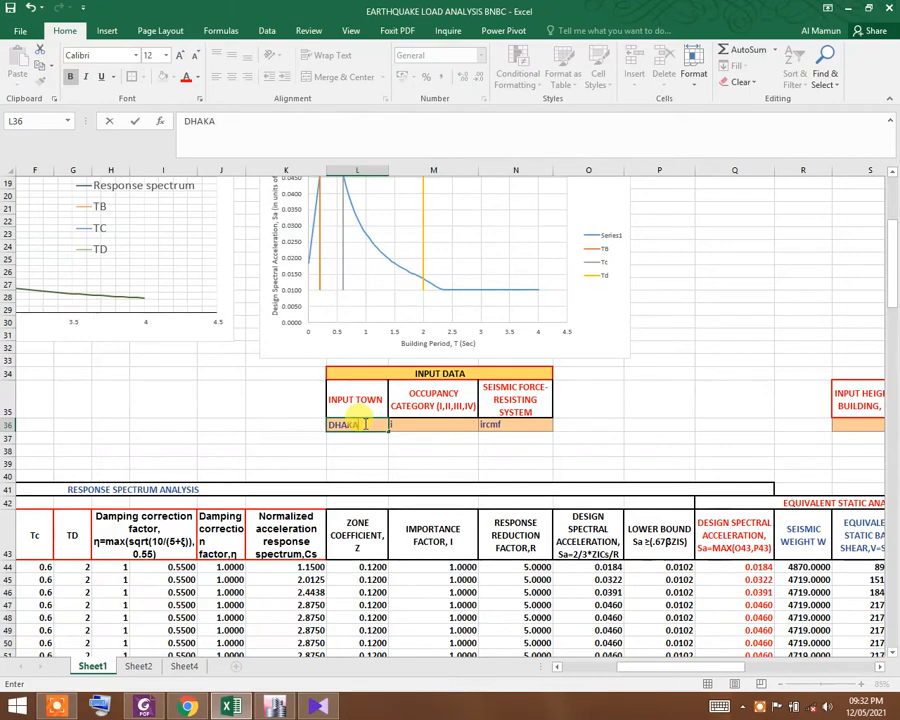
pyautogui.press('Return')
pyautogui.scroll(-1, 357, 500)
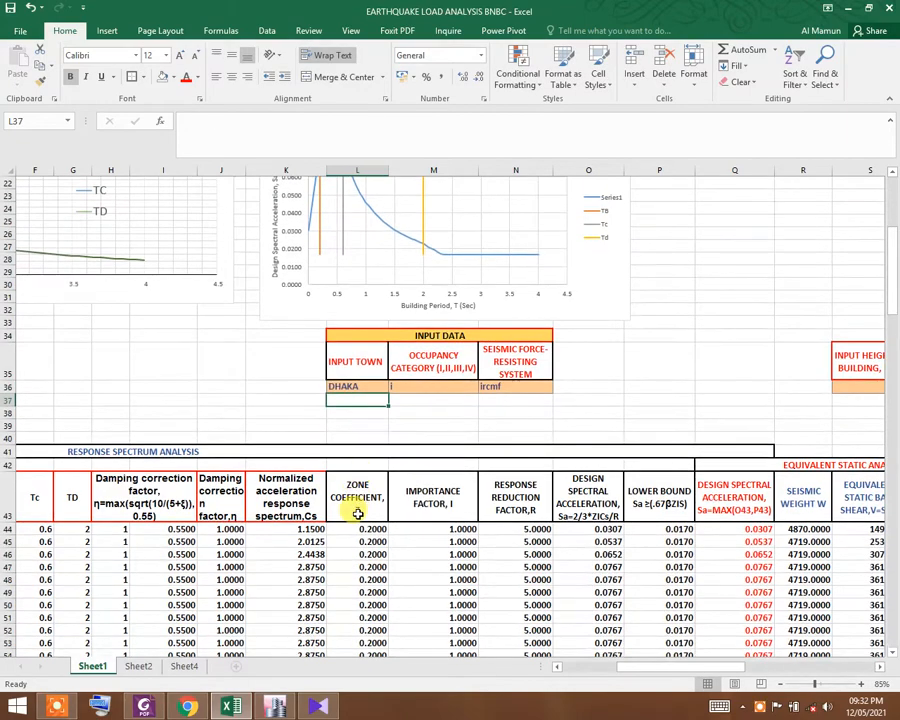
pyautogui.scroll(-1, 357, 516)
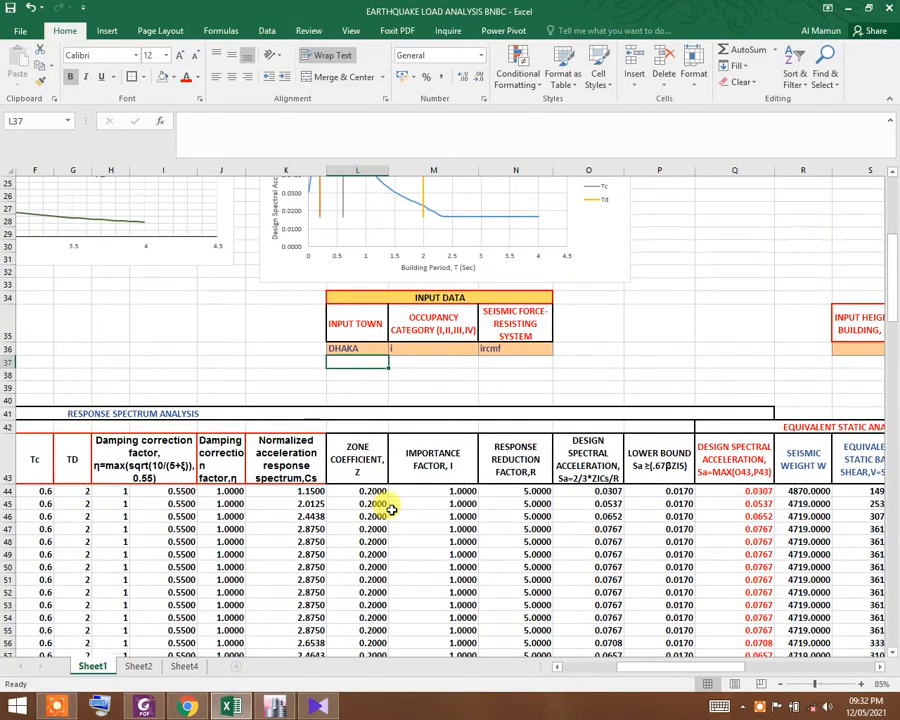
# - Enter I as the occupancy category in cell M36
pyautogui.click(430, 348)
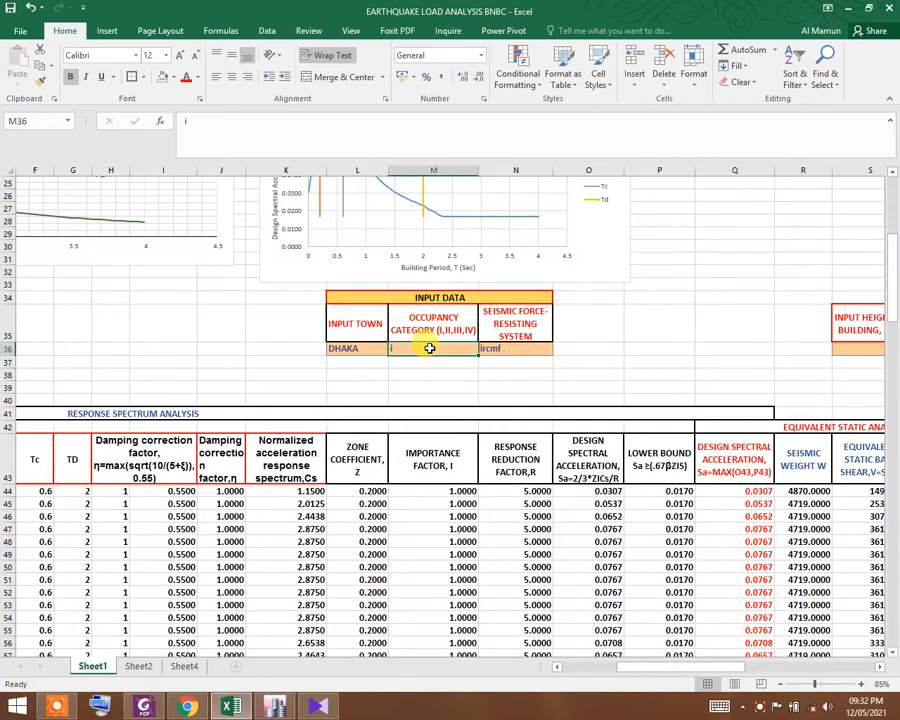
pyautogui.write('I')
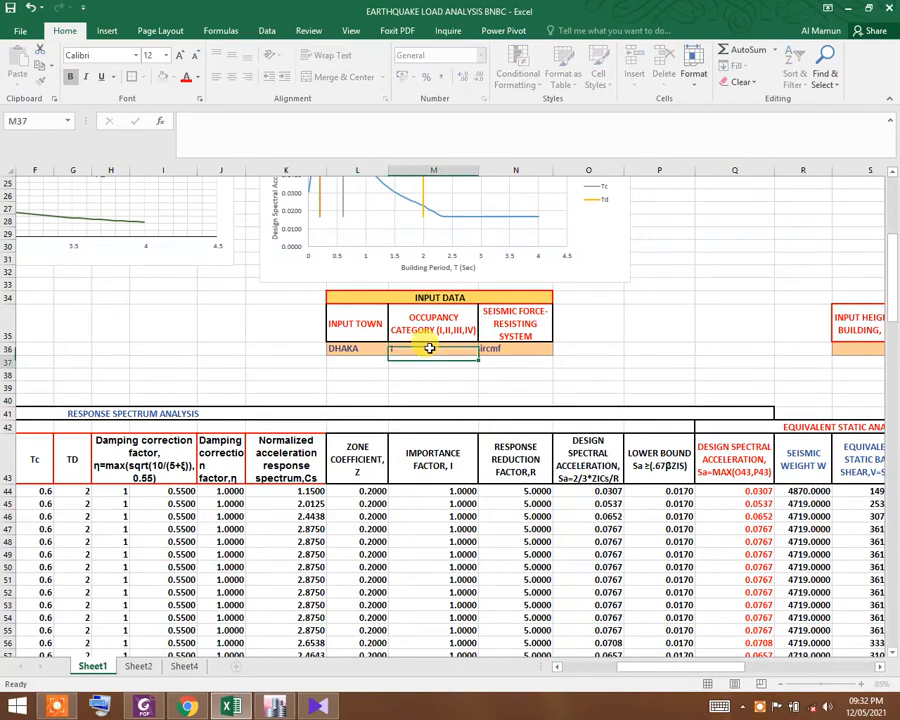
pyautogui.press('Return')
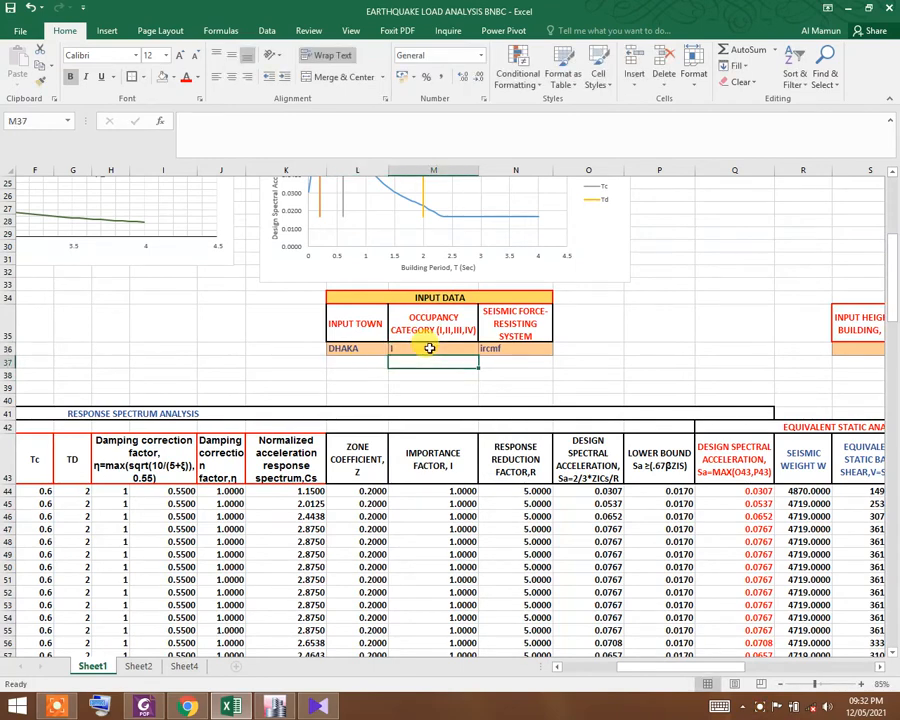
# - Try ORCMF as the seismic force-resisting system in cell N36
pyautogui.click(518, 349)
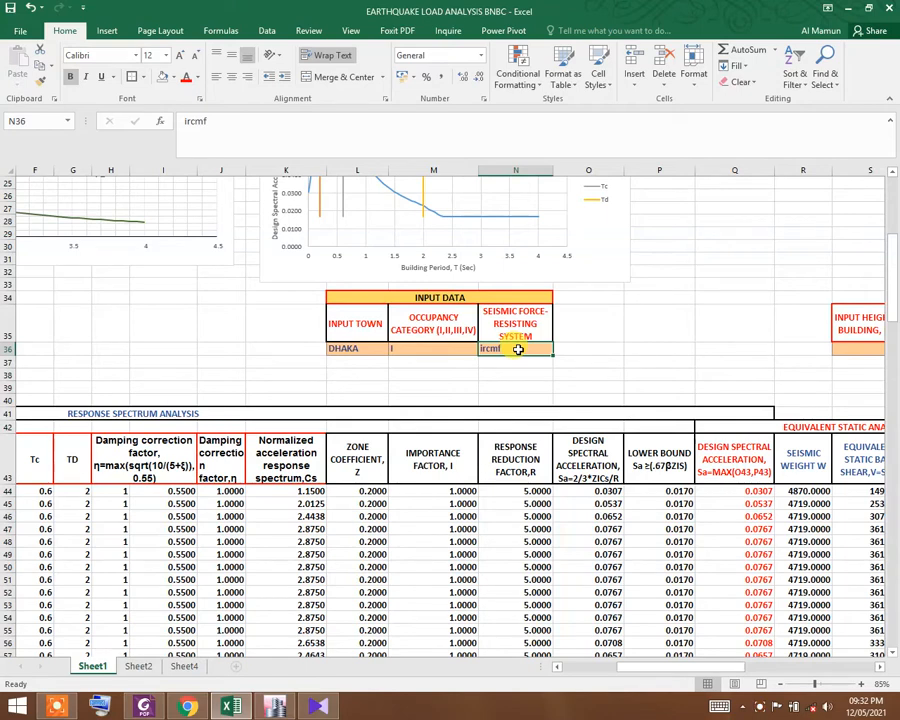
pyautogui.write('OR')
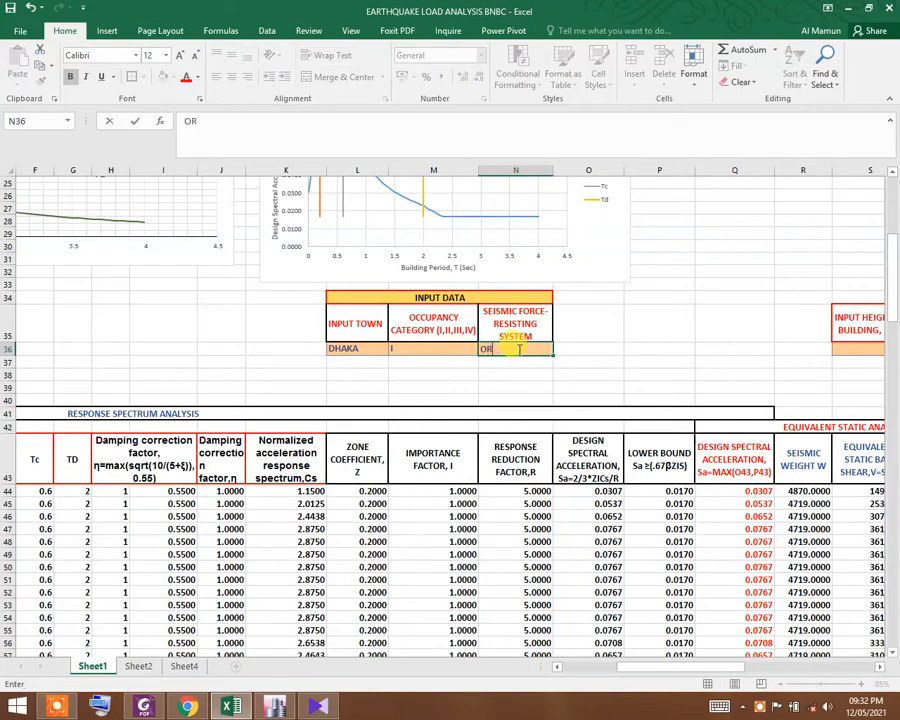
pyautogui.write('CM')
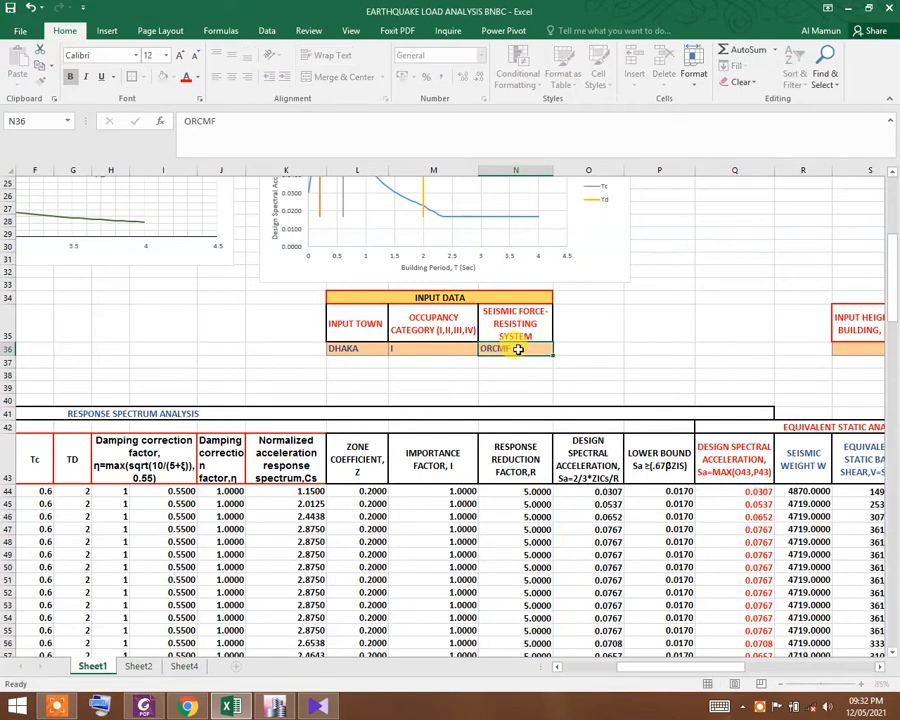
pyautogui.write('F')
pyautogui.press('Return')
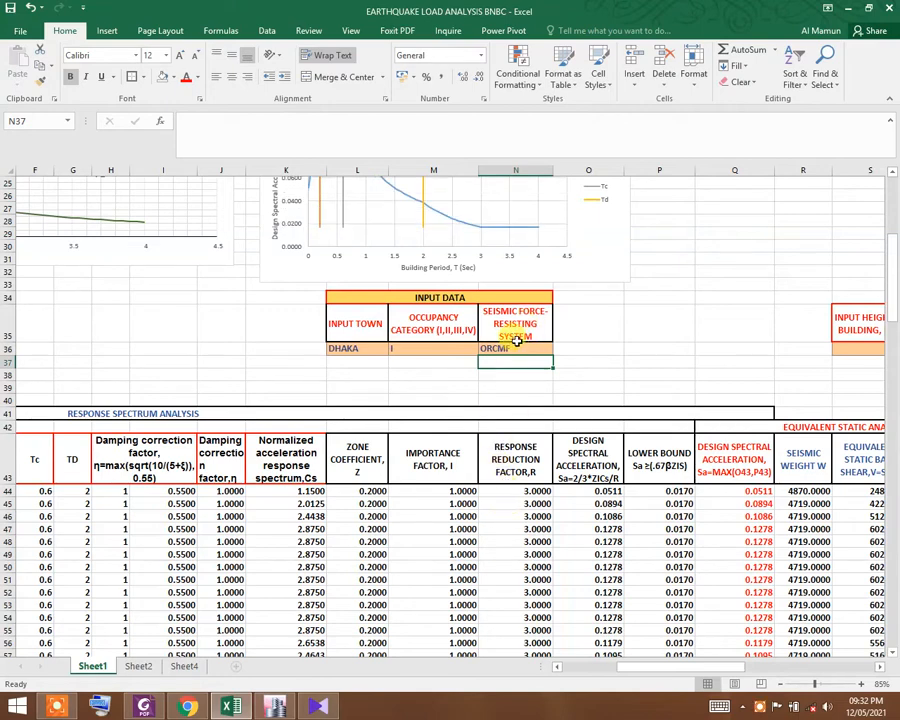
# - Set the seismic force-resisting system in cell N36 to IRCMF and review the response reduction factor column
pyautogui.click(513, 350)
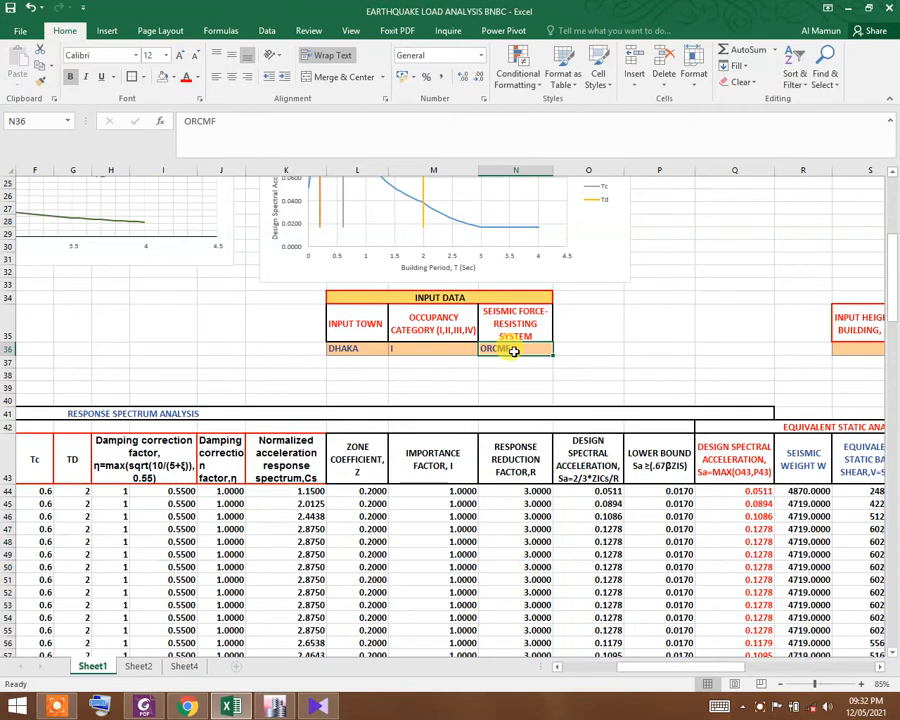
pyautogui.write('IR')
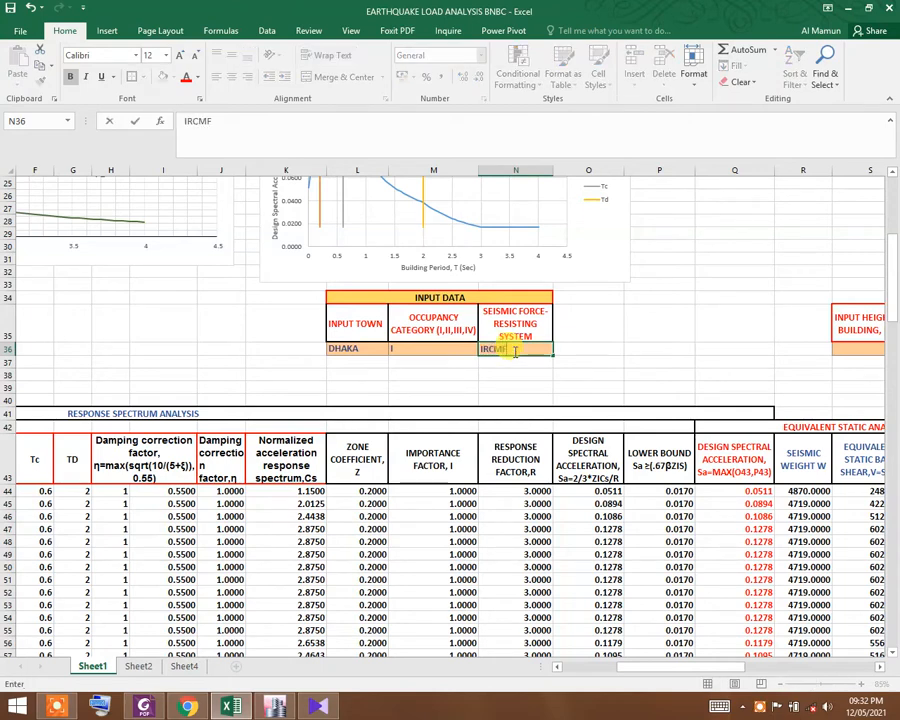
pyautogui.write('CMF')
pyautogui.press('Return')
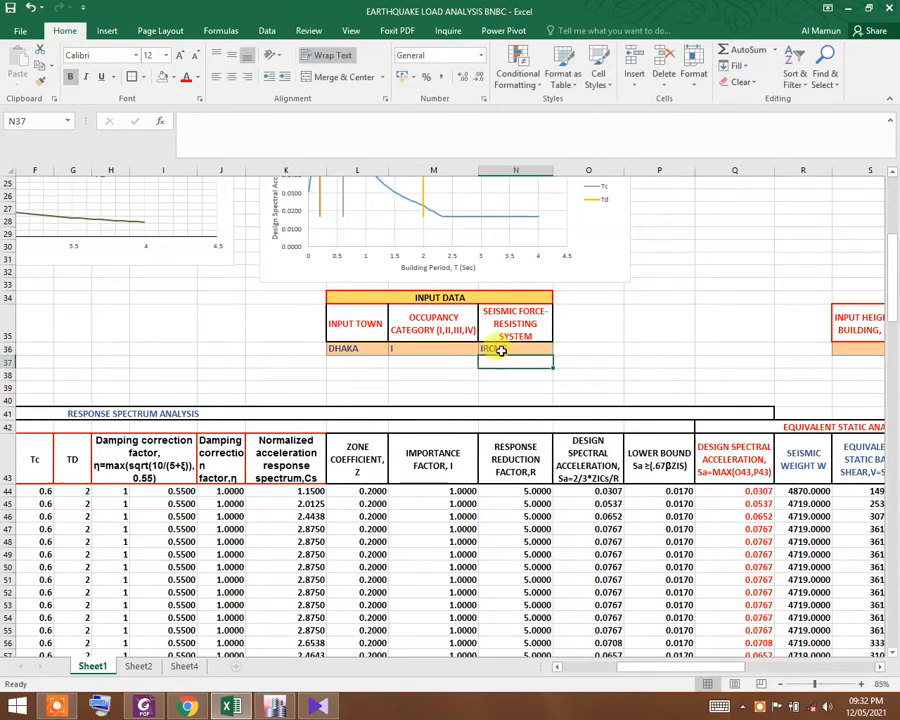
pyautogui.scroll(-1, 516, 348)
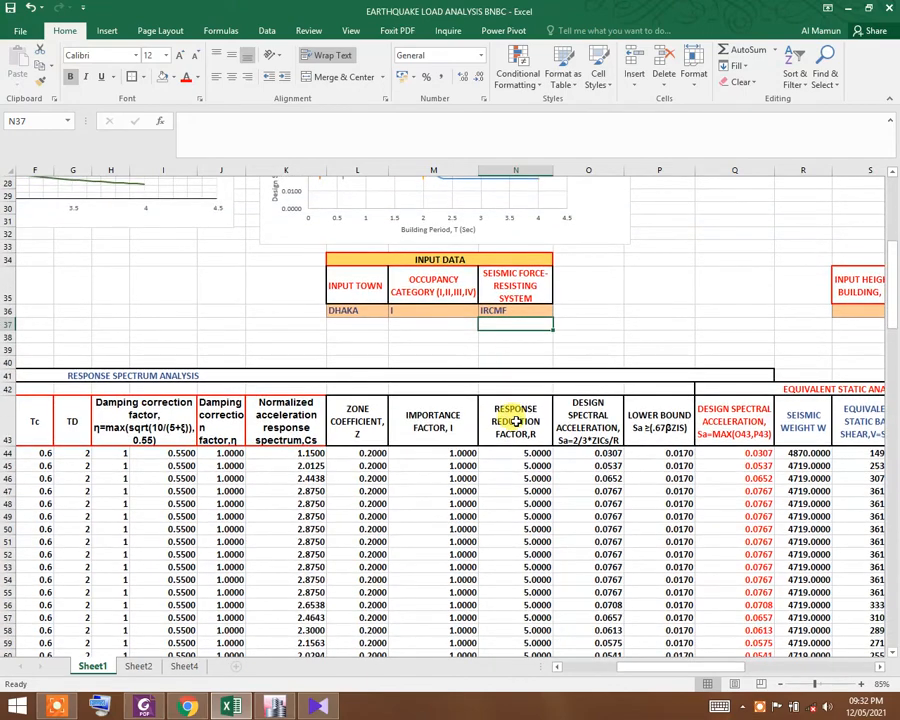
pyautogui.scroll(-1, 530, 446)
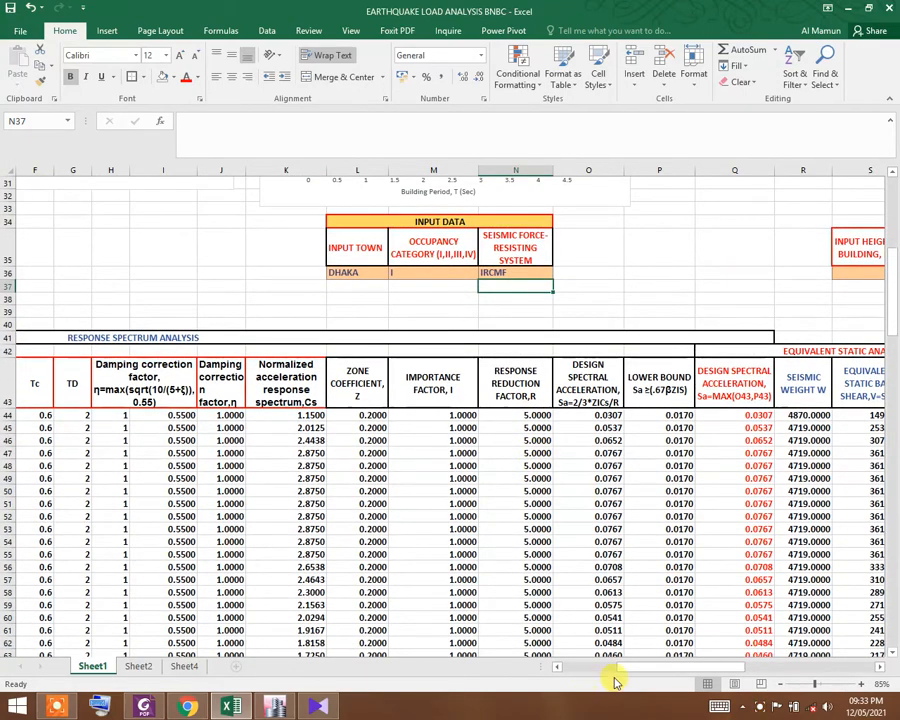
# - Look up the acceptable period Tx, enter 1.25 as the building period in cell D44, and check the design spectral acceleration in Q44
pyautogui.moveTo(638, 670); pyautogui.dragTo(750, 670)
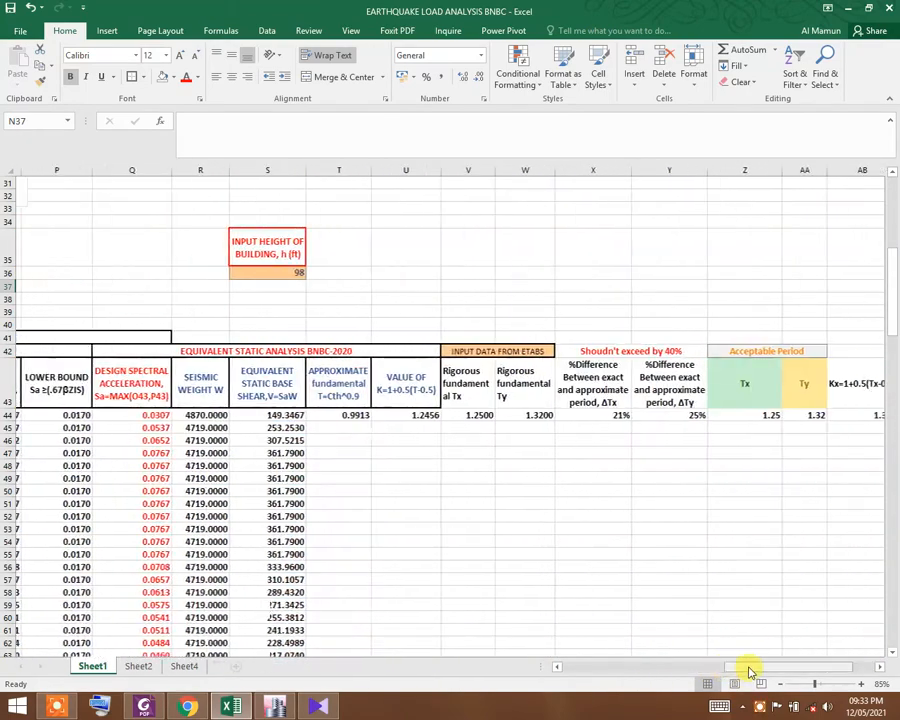
pyautogui.click(750, 418)
pyautogui.moveTo(812, 668); pyautogui.dragTo(663, 672)
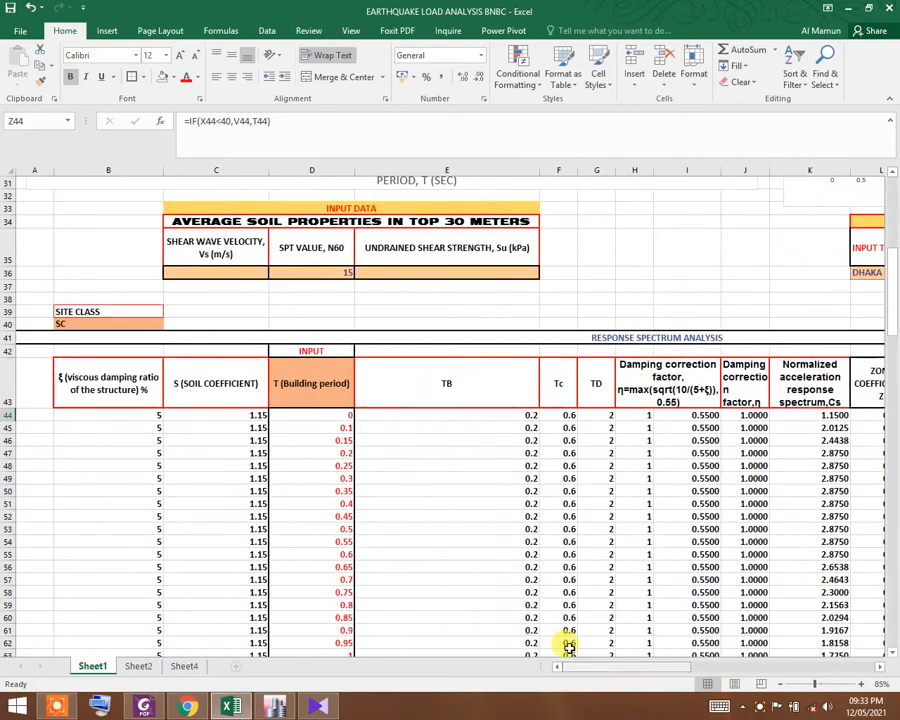
pyautogui.scroll(-1, 327, 418)
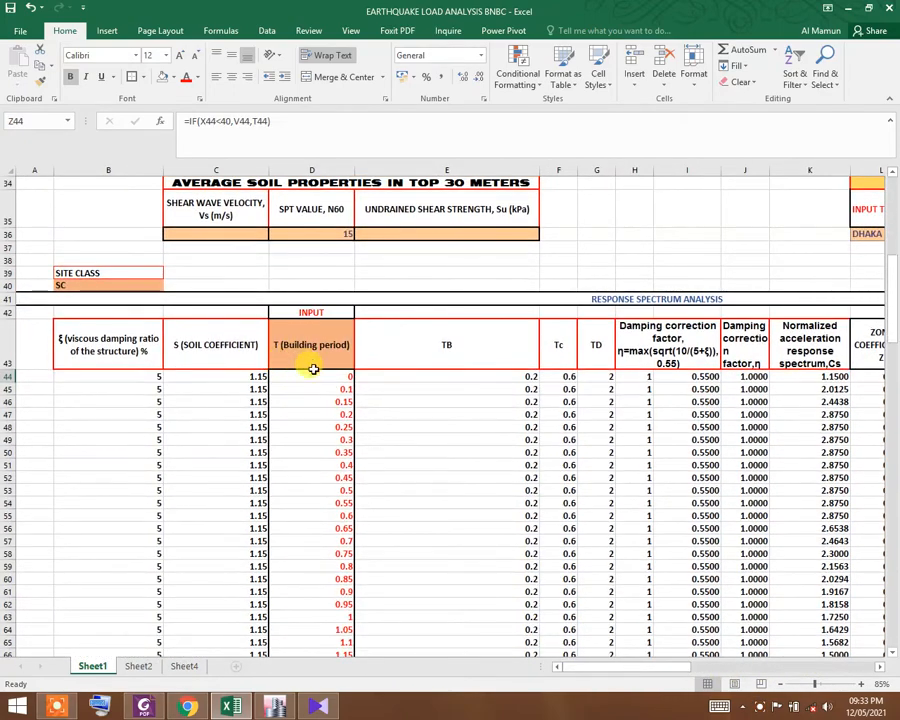
pyautogui.click(335, 377)
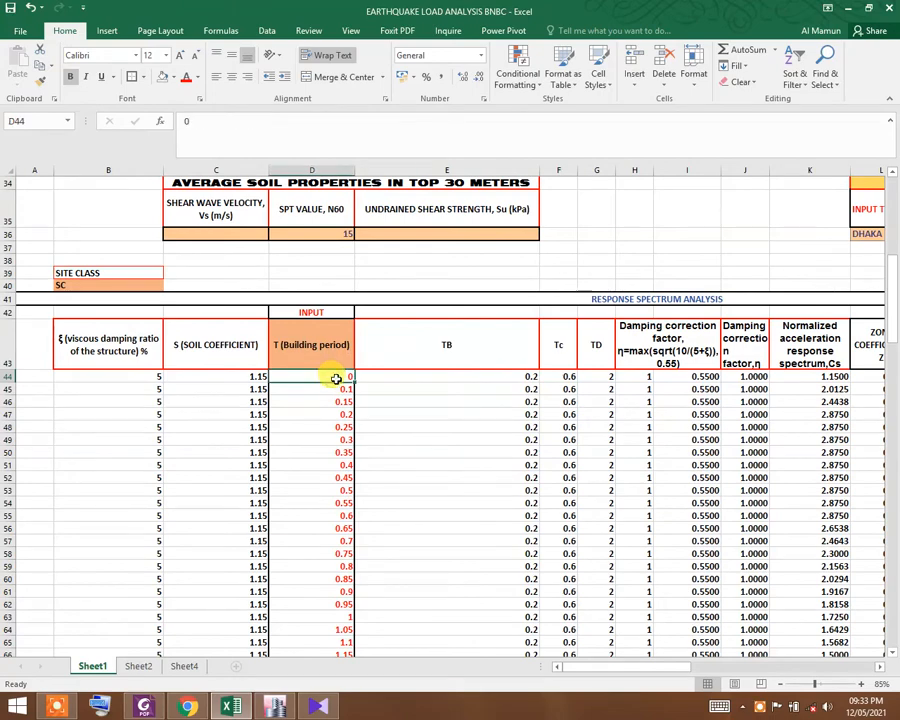
pyautogui.write('0.25')
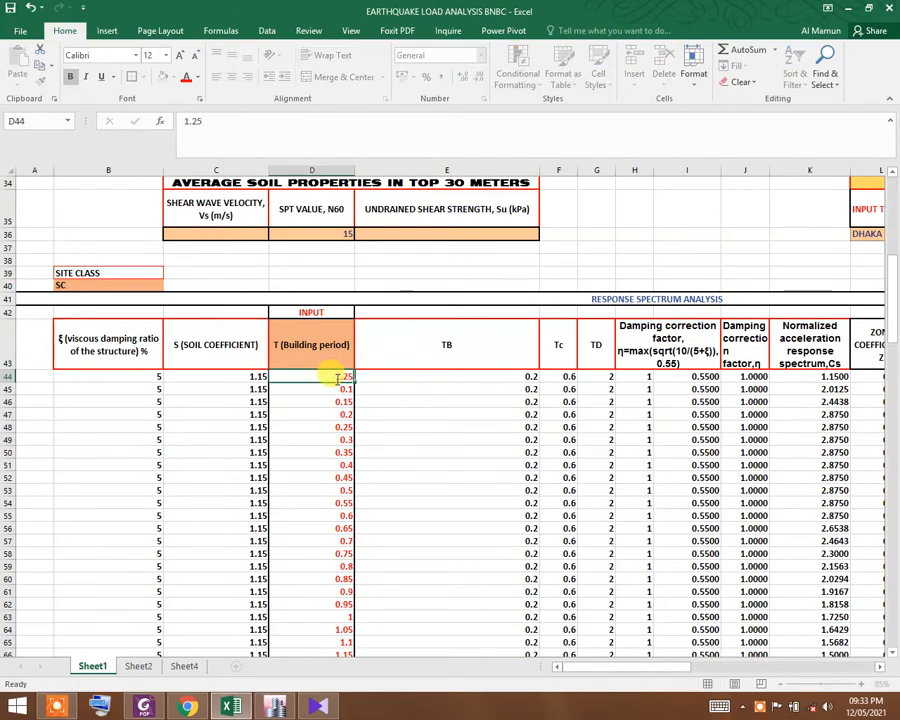
pyautogui.press('Return')
pyautogui.moveTo(605, 665); pyautogui.dragTo(712, 663)
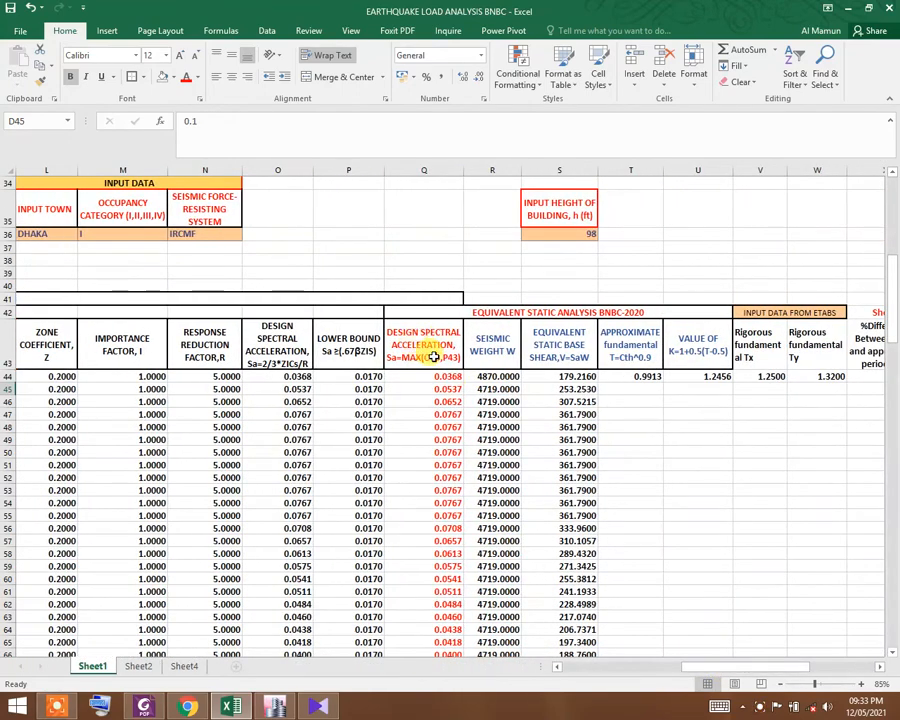
pyautogui.click(437, 378)
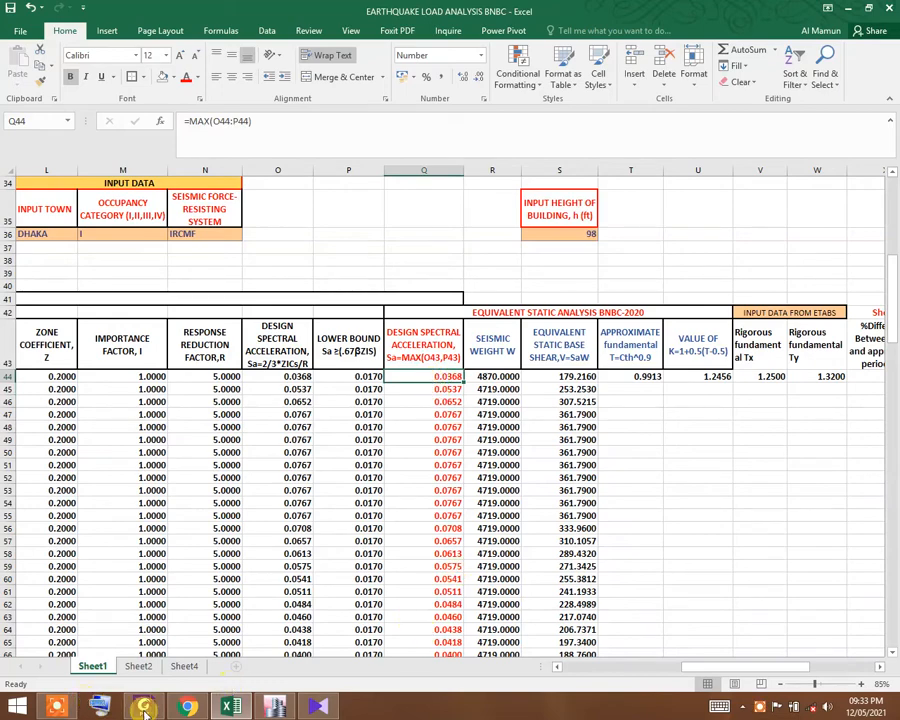
# - Switch to the G+7 project in ETABS, show the building in 3D and unlock the model
pyautogui.click(278, 708)
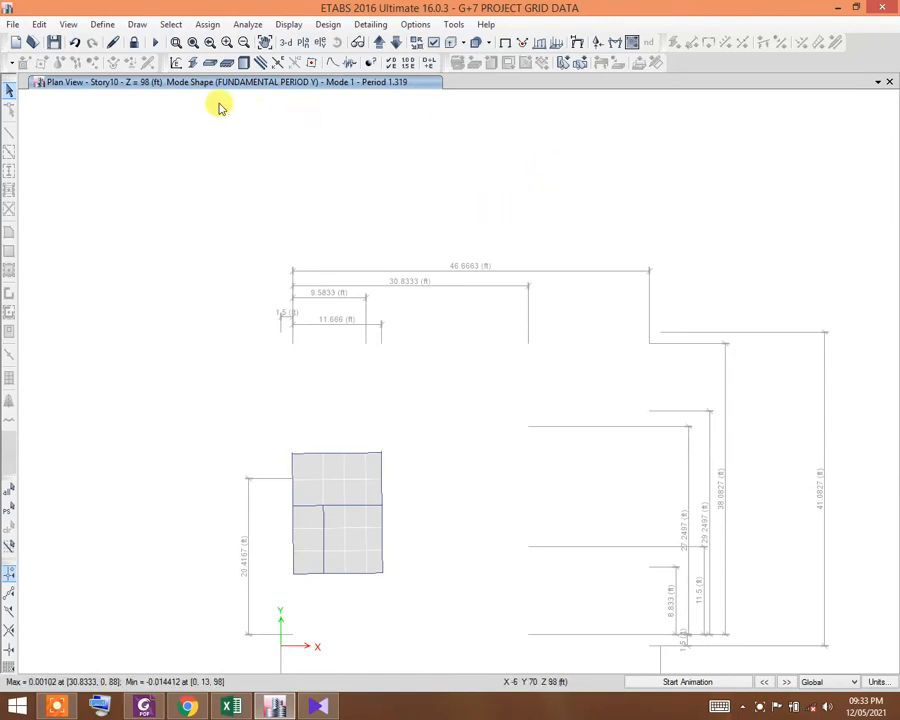
pyautogui.click(285, 42)
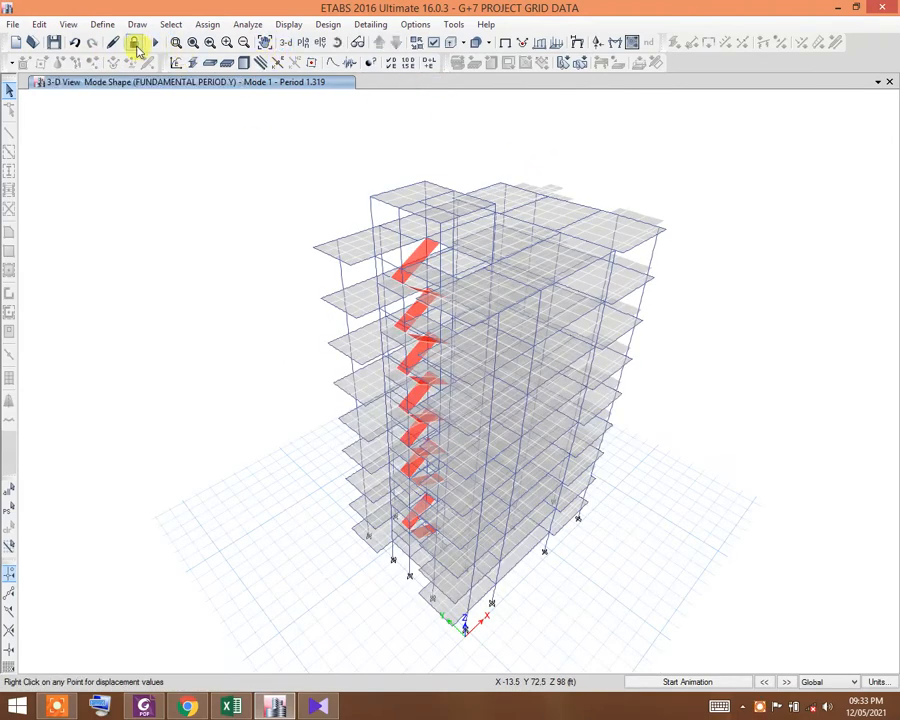
pyautogui.click(134, 43)
pyautogui.click(465, 406)
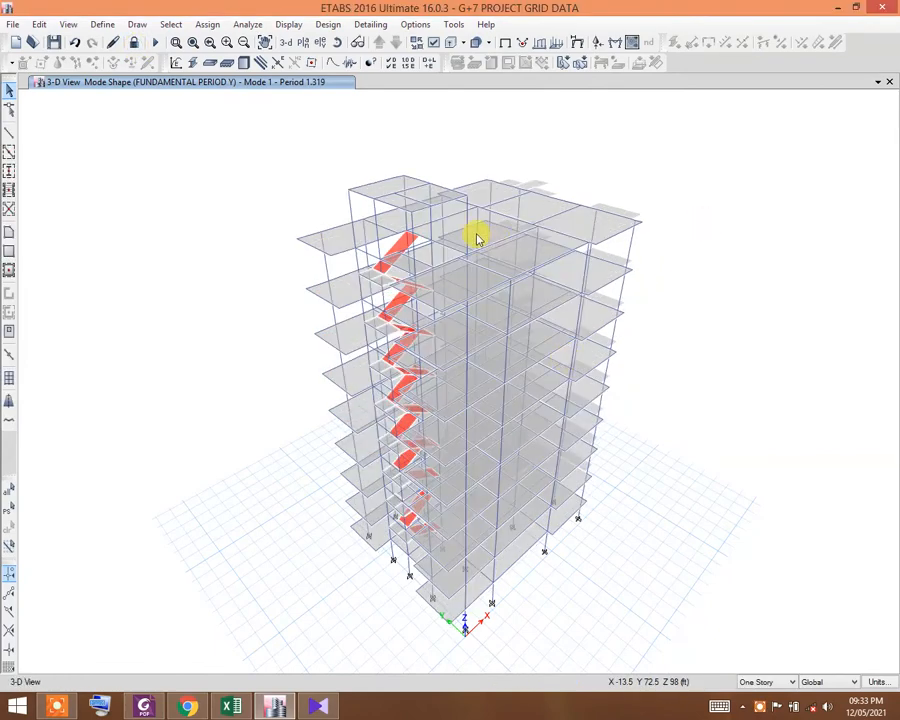
# - Add a load pattern named EQ-X of type Seismic with User Coefficient as its auto lateral load
pyautogui.click(100, 25)
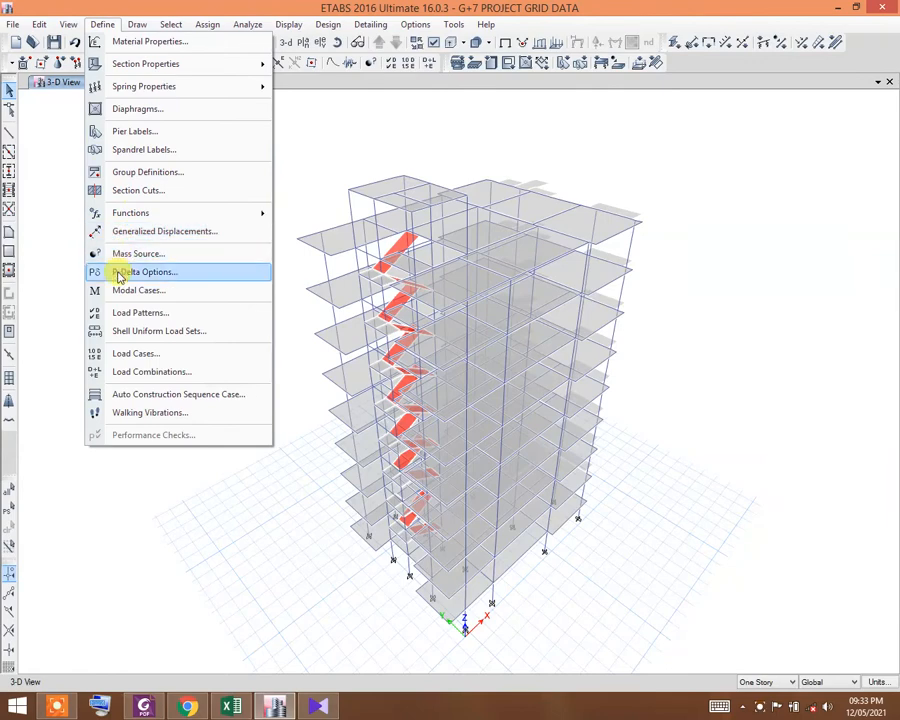
pyautogui.click(128, 312)
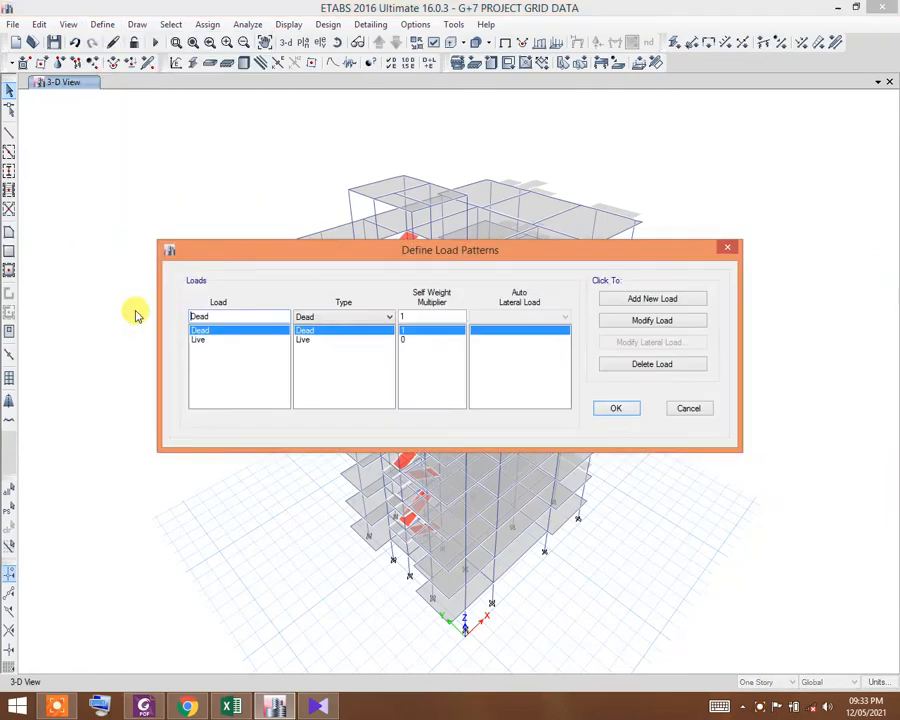
pyautogui.moveTo(247, 314); pyautogui.dragTo(136, 313)
pyautogui.write('EQ')
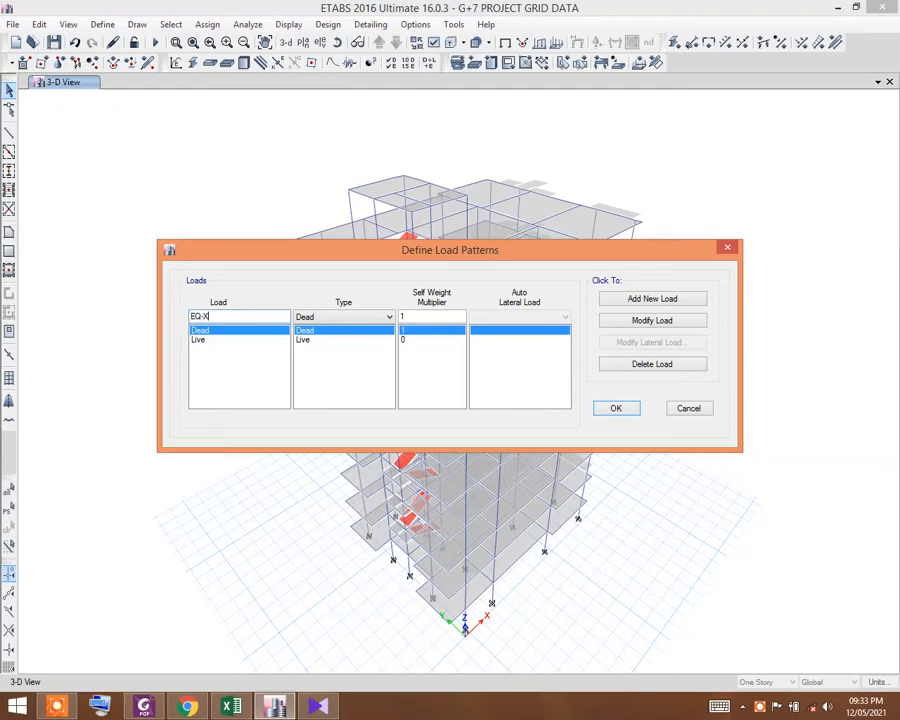
pyautogui.write('-X')
pyautogui.click(325, 318)
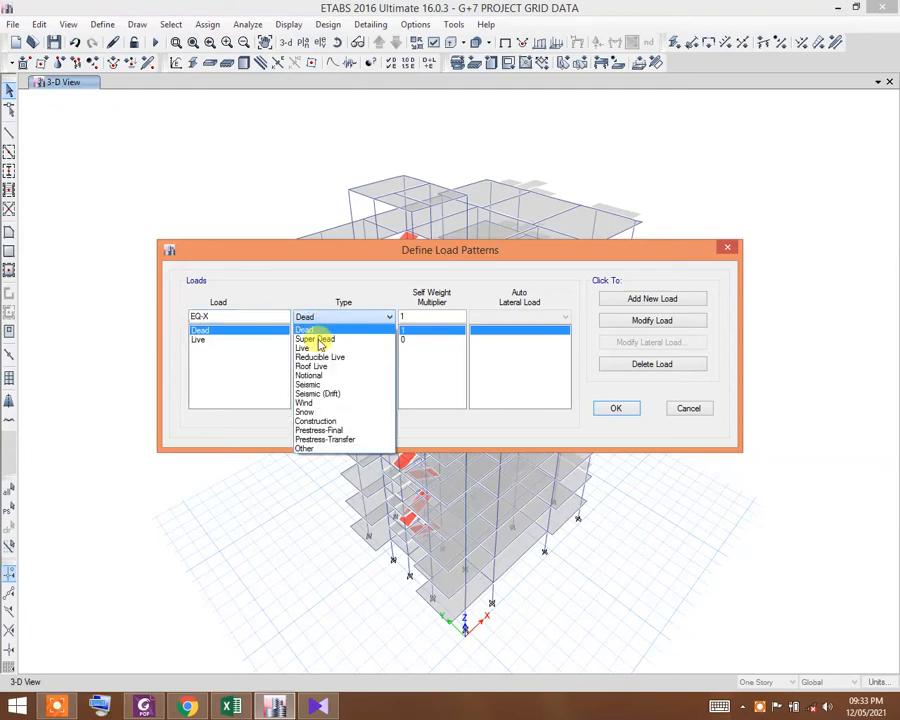
pyautogui.click(313, 384)
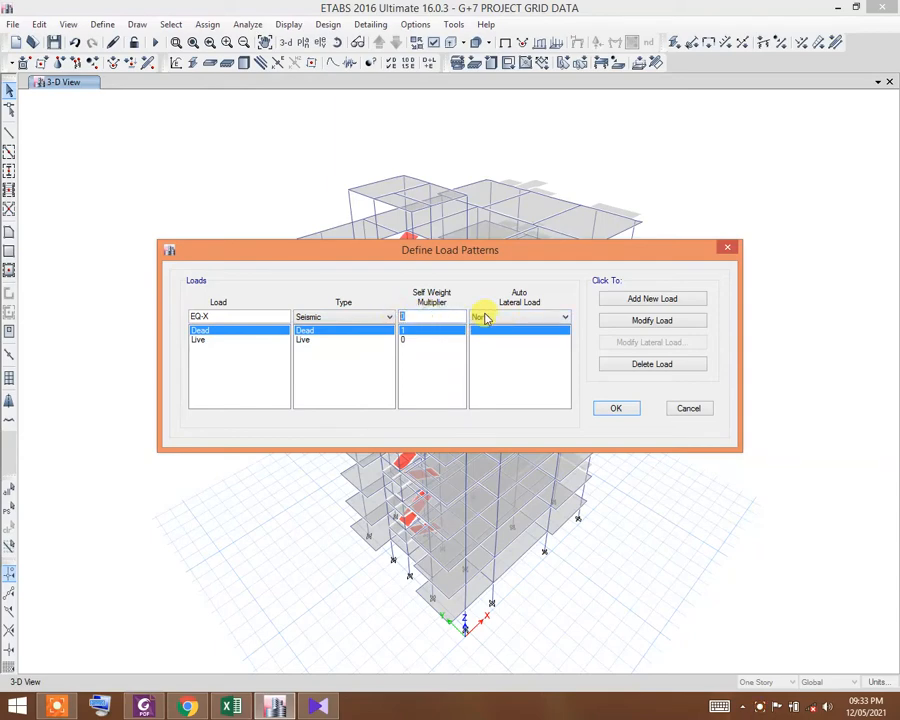
pyautogui.click(485, 317)
pyautogui.click(505, 444)
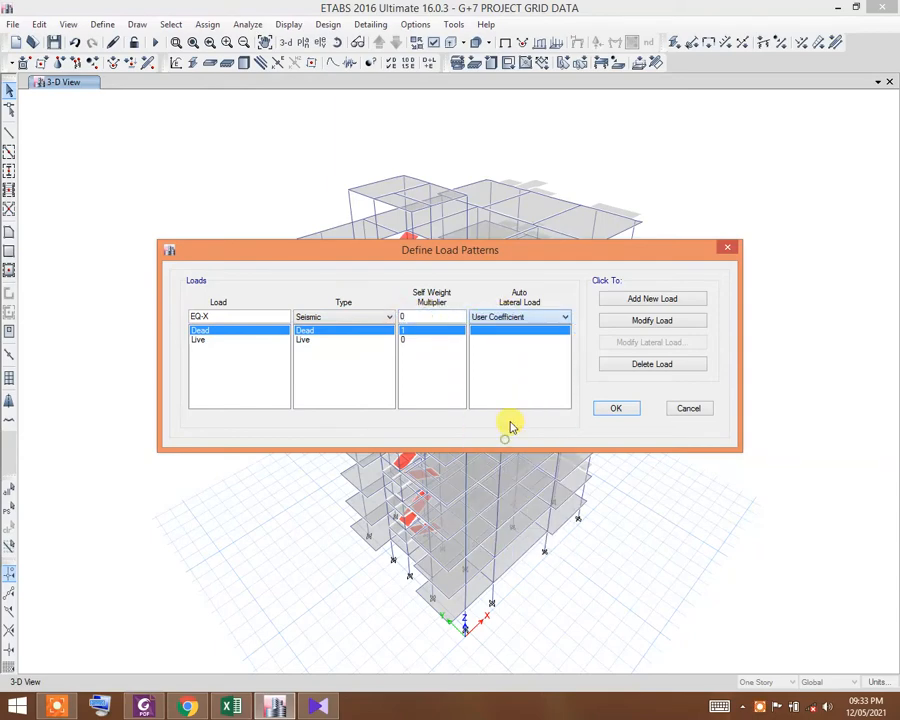
pyautogui.click(645, 300)
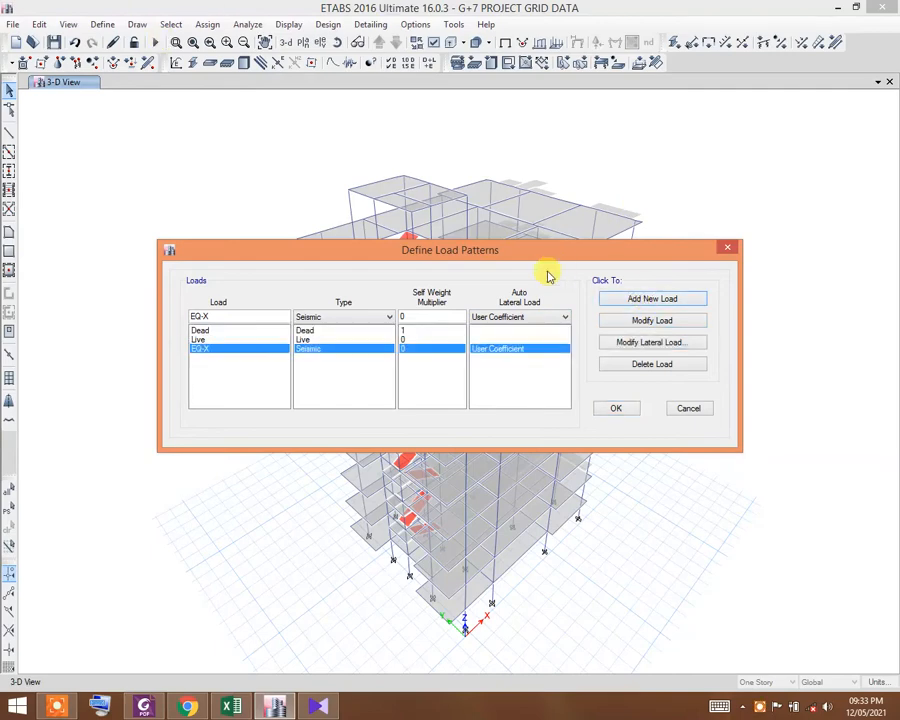
# - Open the EQ-X lateral load settings, set the base shear coefficient C to 0.0368 and check it against Q44 in the Excel workbook
pyautogui.click(641, 344)
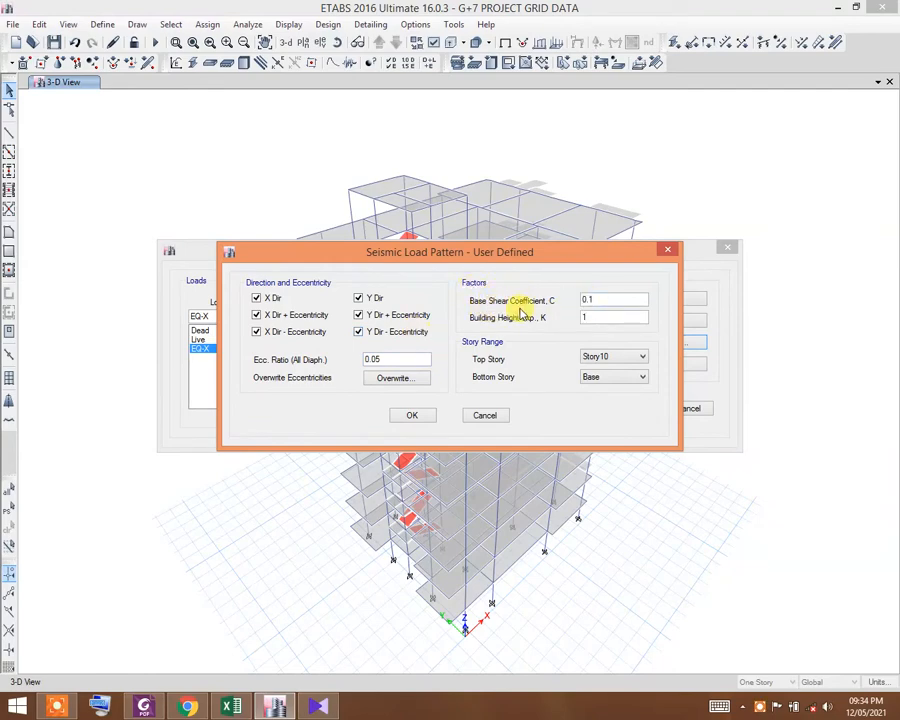
pyautogui.moveTo(604, 300); pyautogui.dragTo(548, 300)
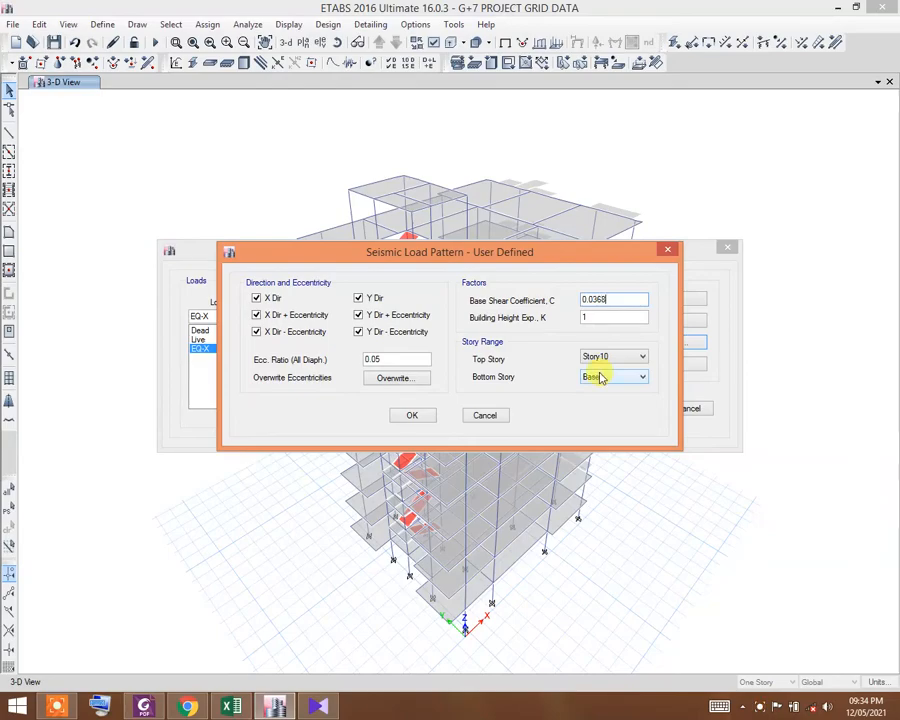
pyautogui.click(231, 707)
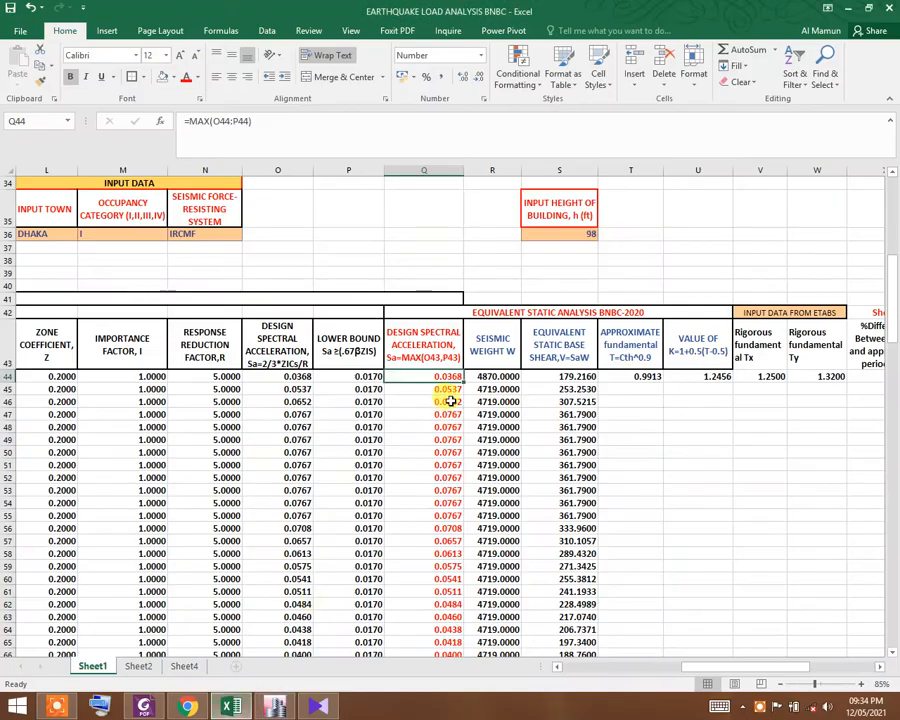
pyautogui.click(231, 707)
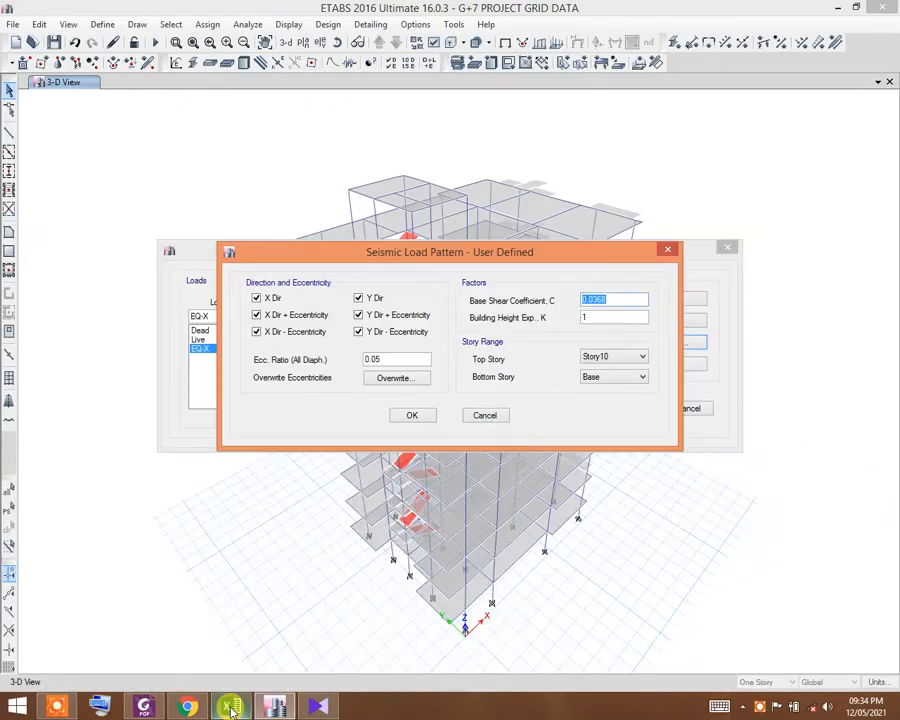
pyautogui.click(625, 299)
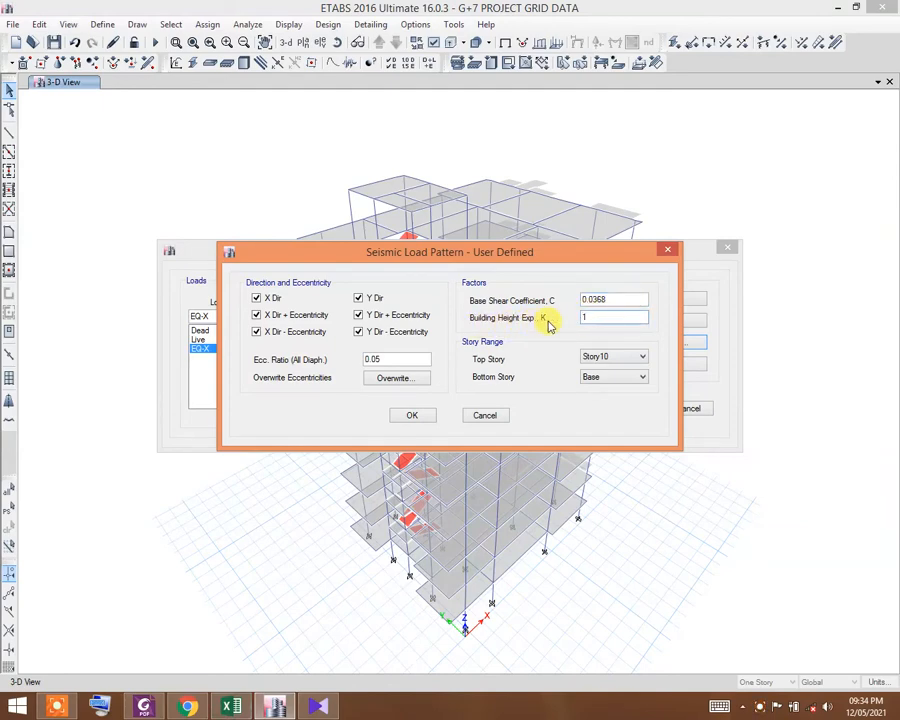
# - Switch to BNBC2020.pdf in Foxit PhantomPDF, go to page 631 and find section 2.5.7.4 on vertical distribution of lateral forces
pyautogui.moveTo(280, 708)
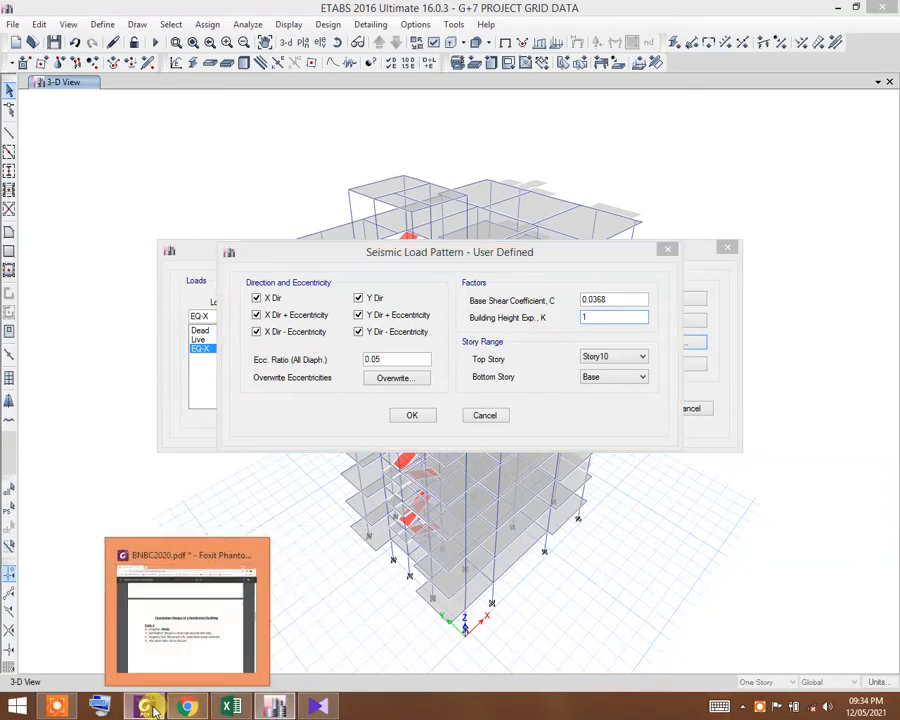
pyautogui.click(187, 645)
pyautogui.click(410, 680)
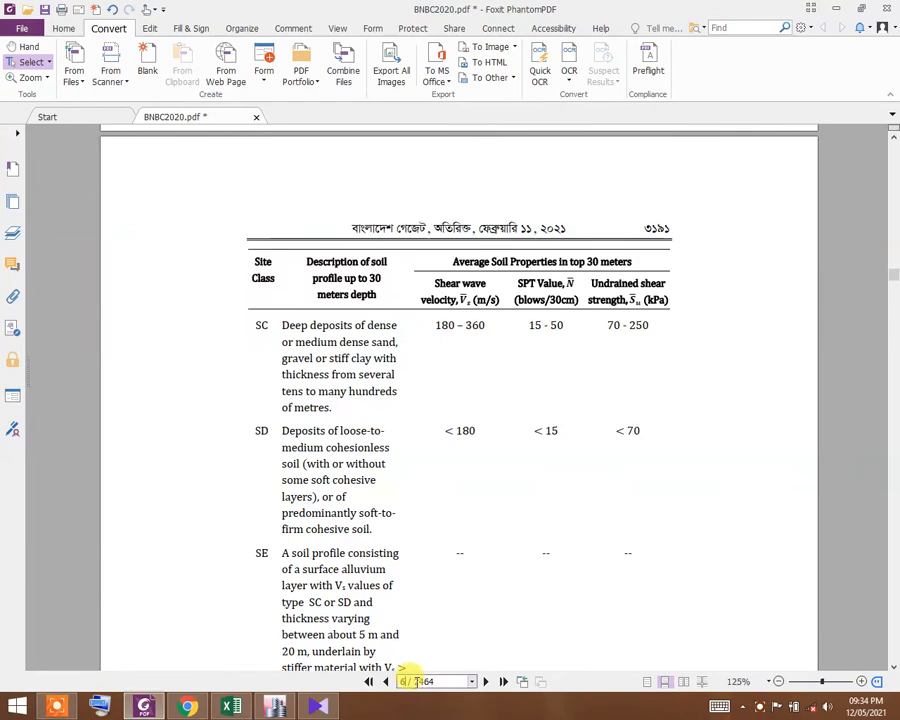
pyautogui.write('631')
pyautogui.press('Return')
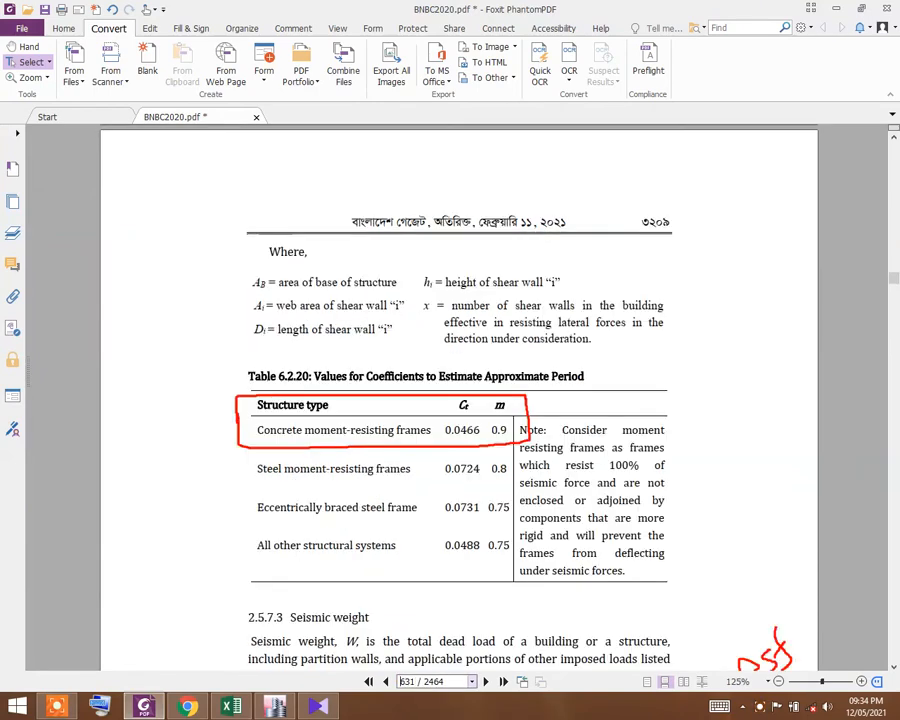
pyautogui.scroll(-5, 538, 547)
pyautogui.scroll(-5, 538, 547)
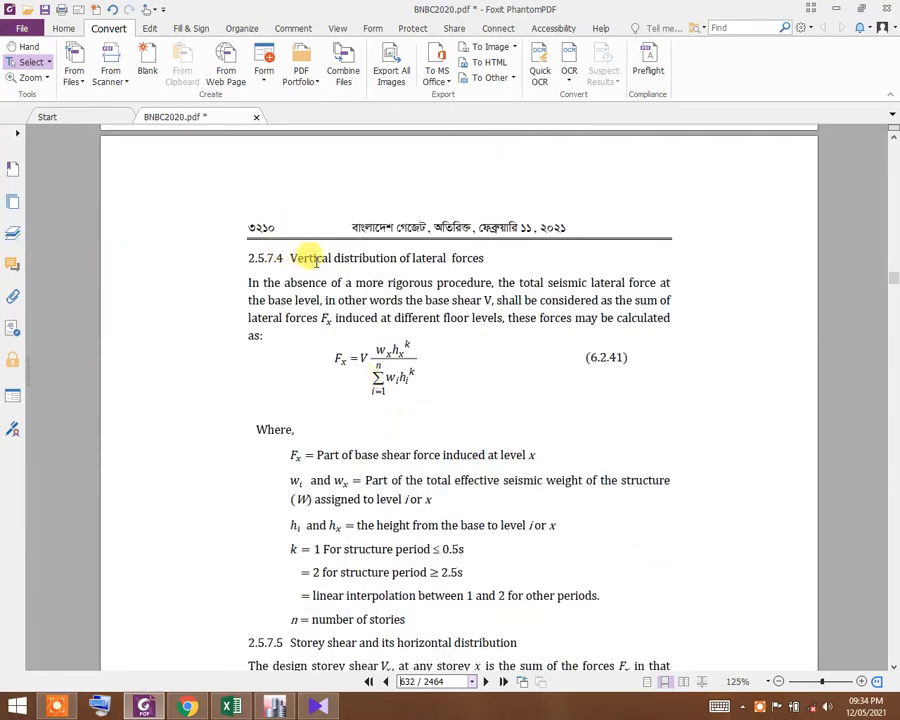
pyautogui.scroll(-1, 505, 280)
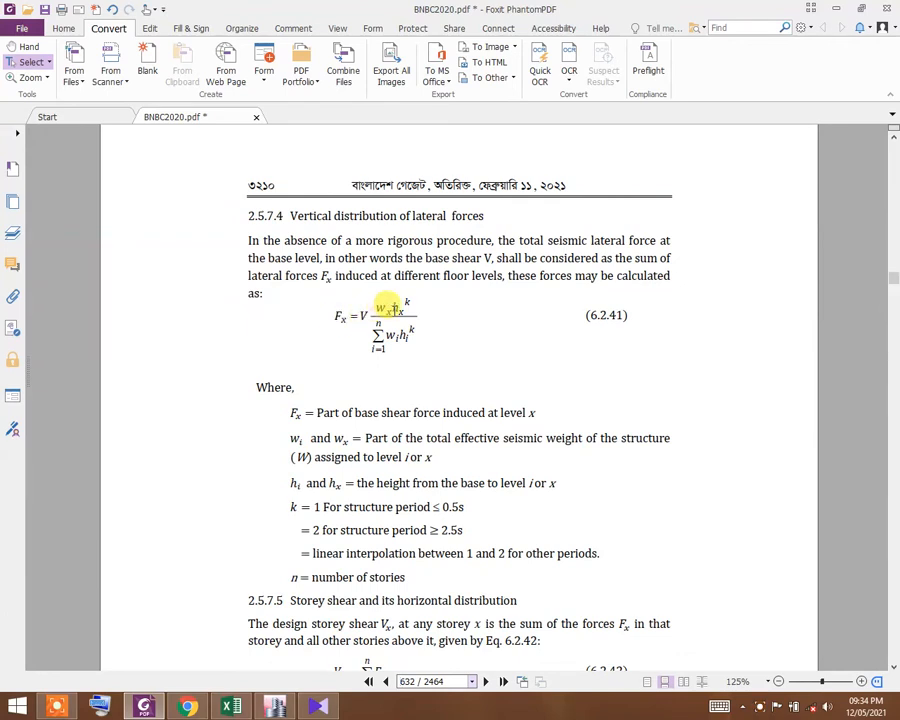
pyautogui.scroll(-1, 408, 300)
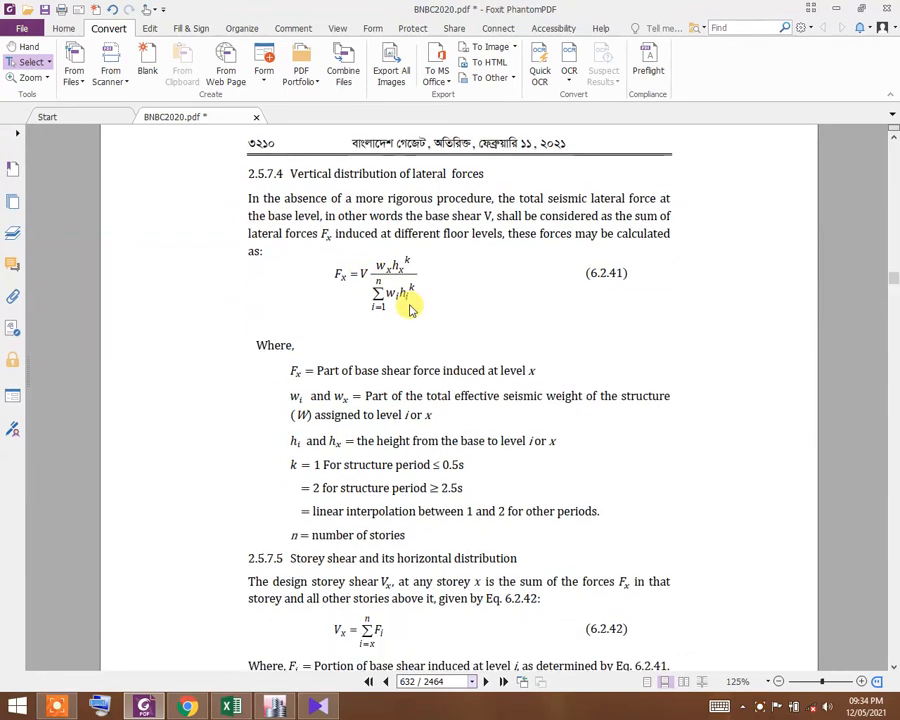
# - Read the lateral force equation 6.2.41 and the rules for the exponent k by structure period
pyautogui.moveTo(389, 261); pyautogui.dragTo(397, 259)
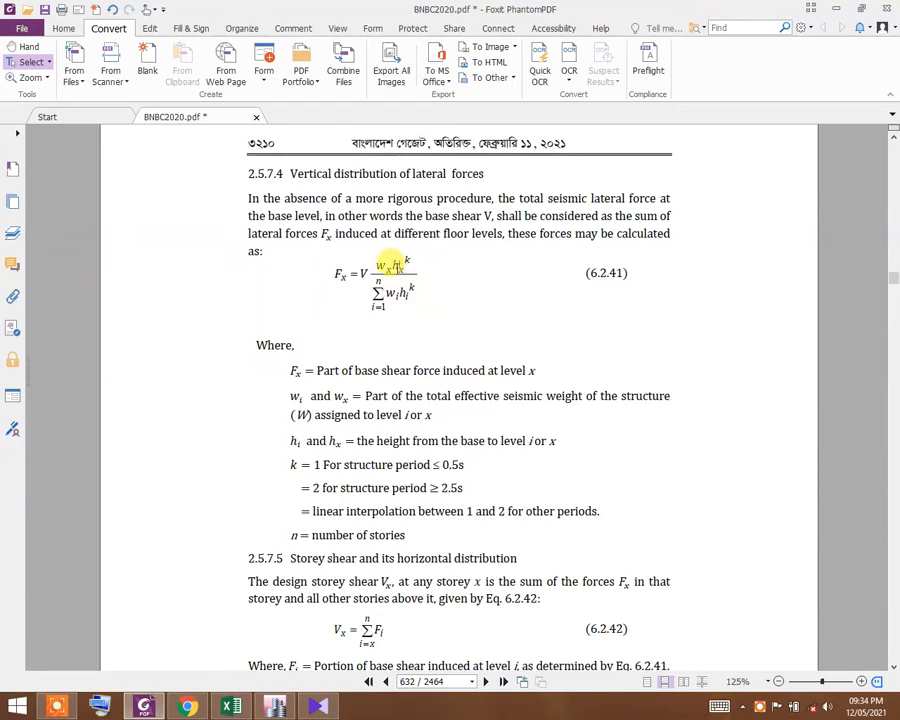
pyautogui.scroll(-1, 392, 262)
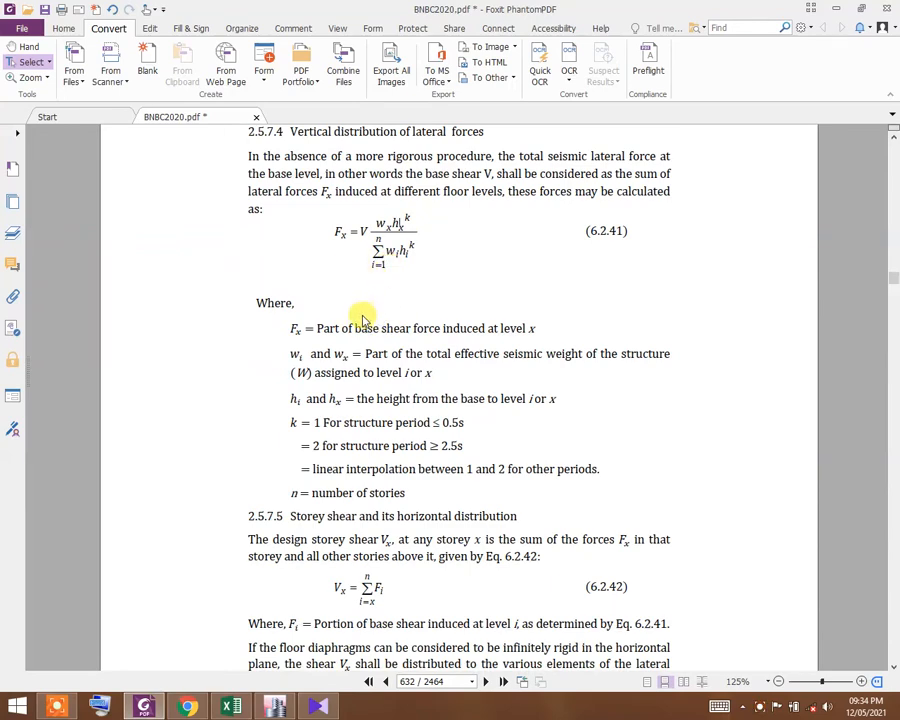
pyautogui.scroll(-1, 358, 330)
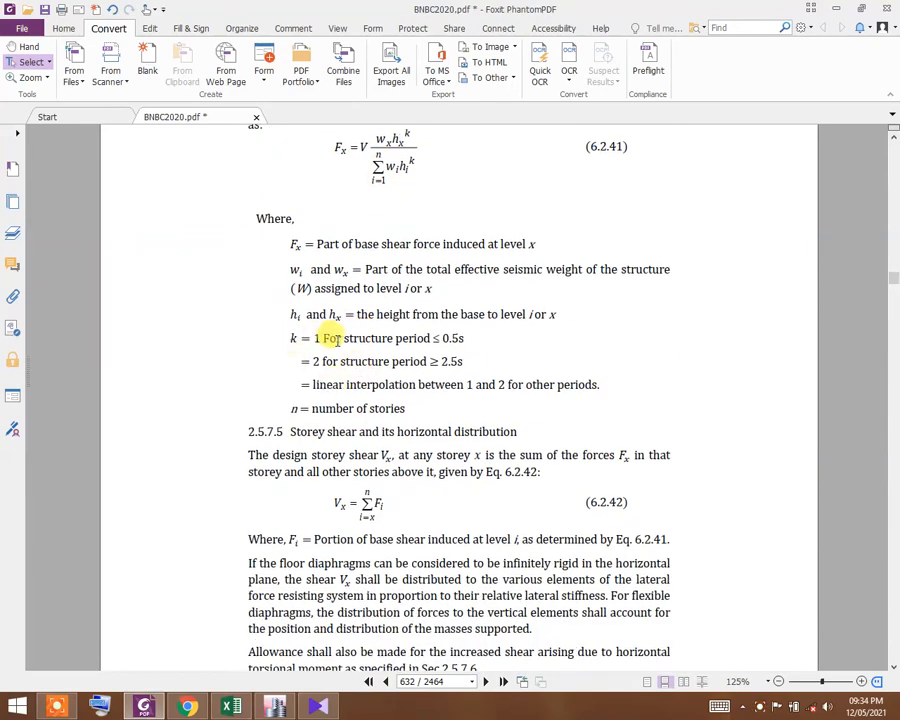
pyautogui.moveTo(435, 340); pyautogui.dragTo(460, 340)
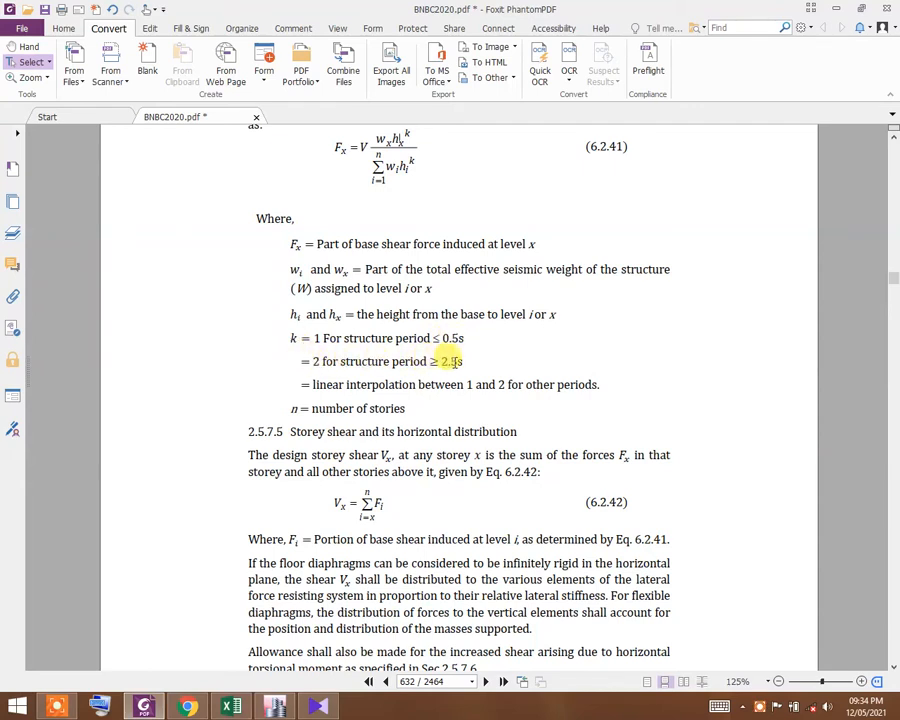
pyautogui.scroll(-2, 474, 366)
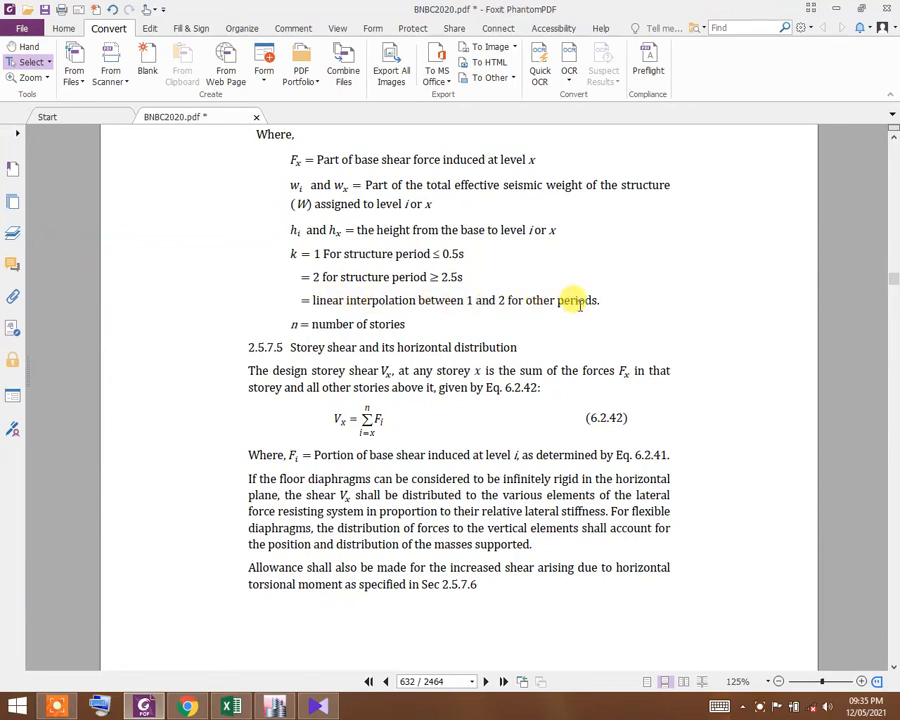
pyautogui.scroll(1, 425, 330)
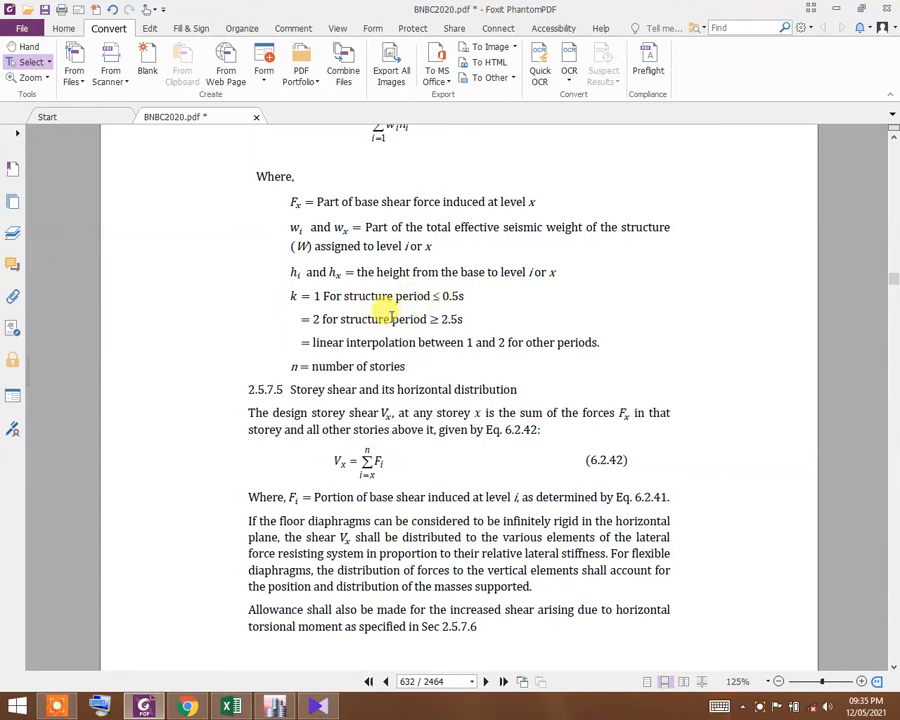
# - Switch to the Excel workbook and check the rigorous Tx in V44, the acceptable Tx in Z44 and the Kx formula in AB44
pyautogui.click(230, 706)
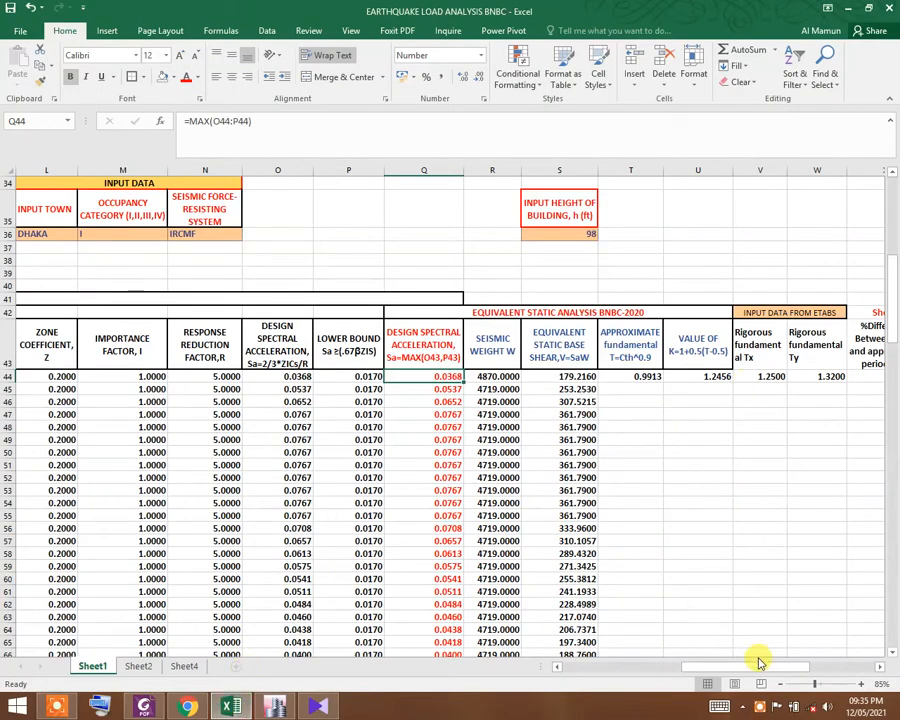
pyautogui.moveTo(760, 662); pyautogui.dragTo(789, 663)
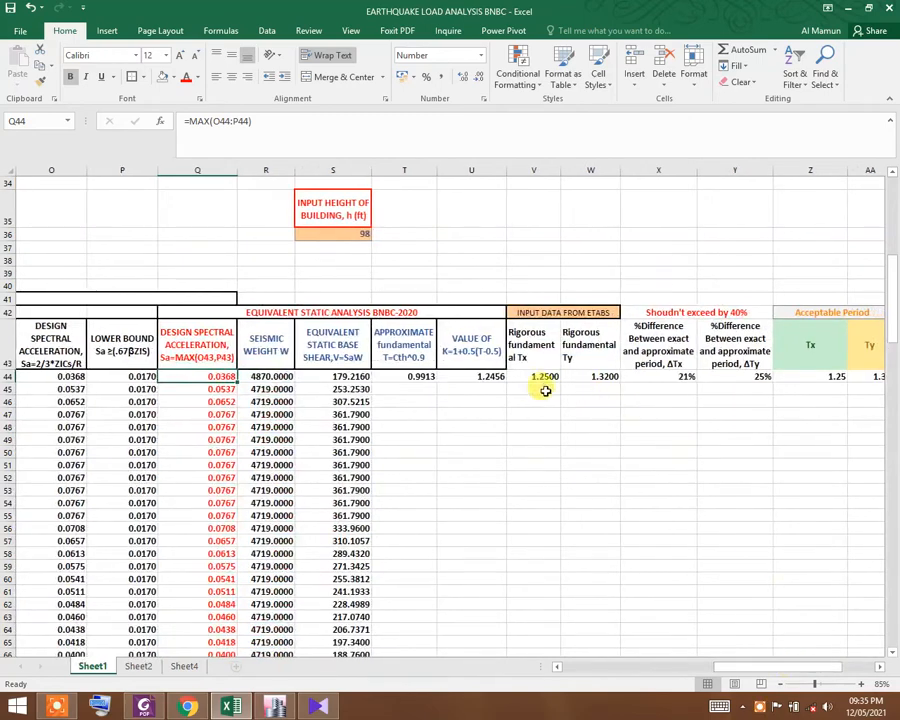
pyautogui.click(538, 377)
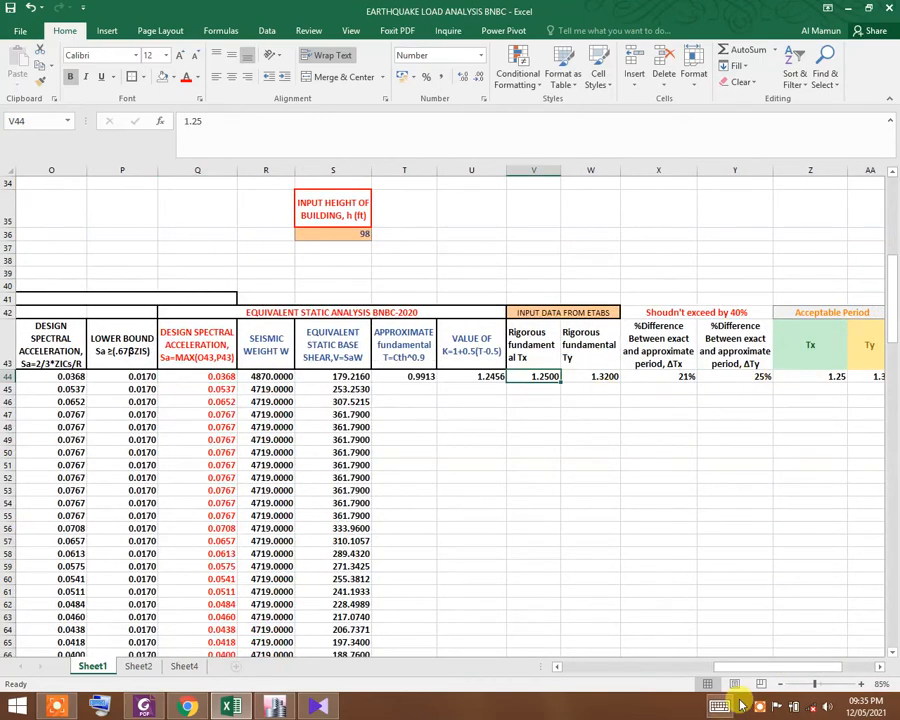
pyautogui.moveTo(755, 667); pyautogui.dragTo(800, 664)
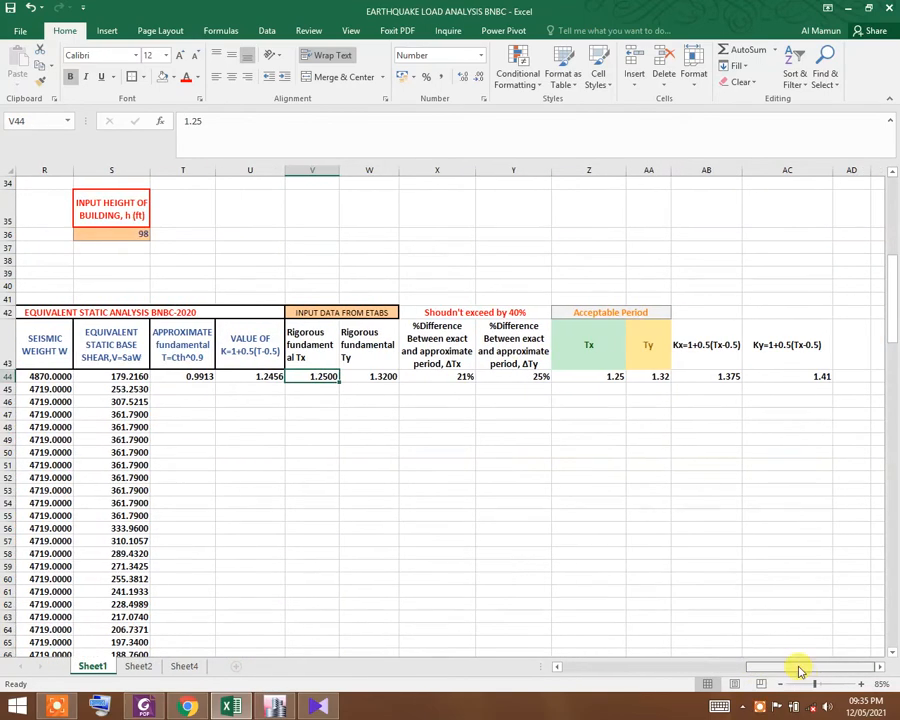
pyautogui.click(604, 377)
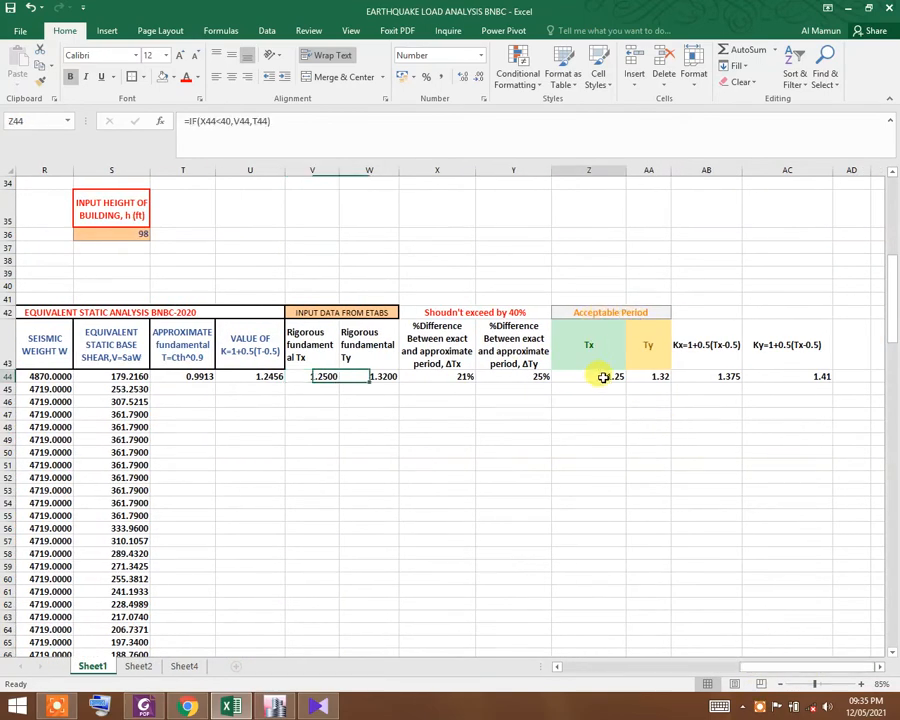
pyautogui.click(694, 375)
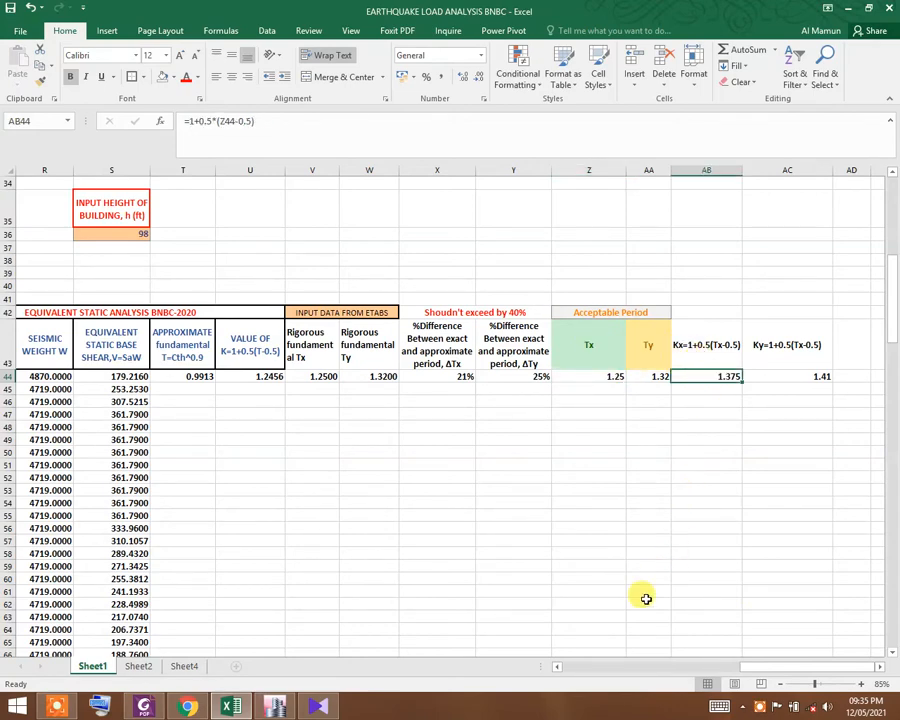
# - Return to ETABS and set the building height exponent K of EQ-X to 1.375
pyautogui.click(275, 708)
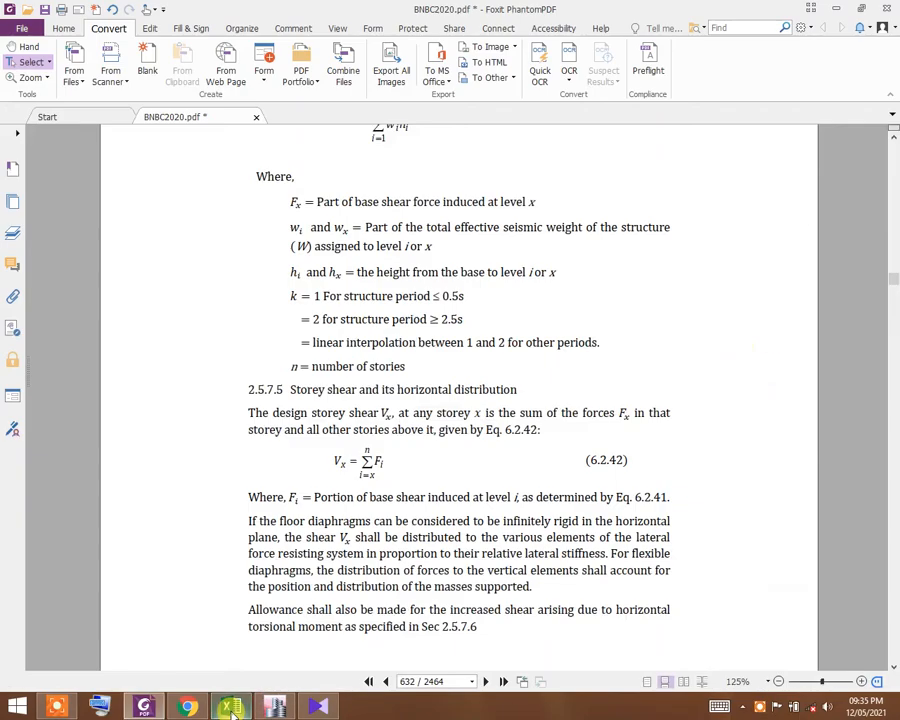
pyautogui.click(230, 708)
pyautogui.click(285, 709)
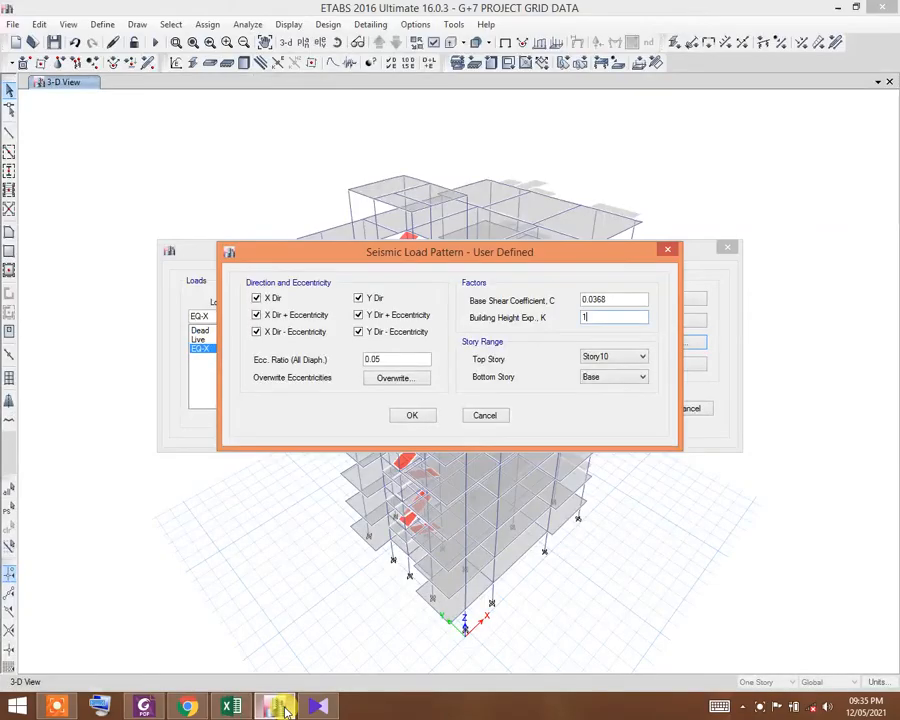
pyautogui.doubleClick(599, 318)
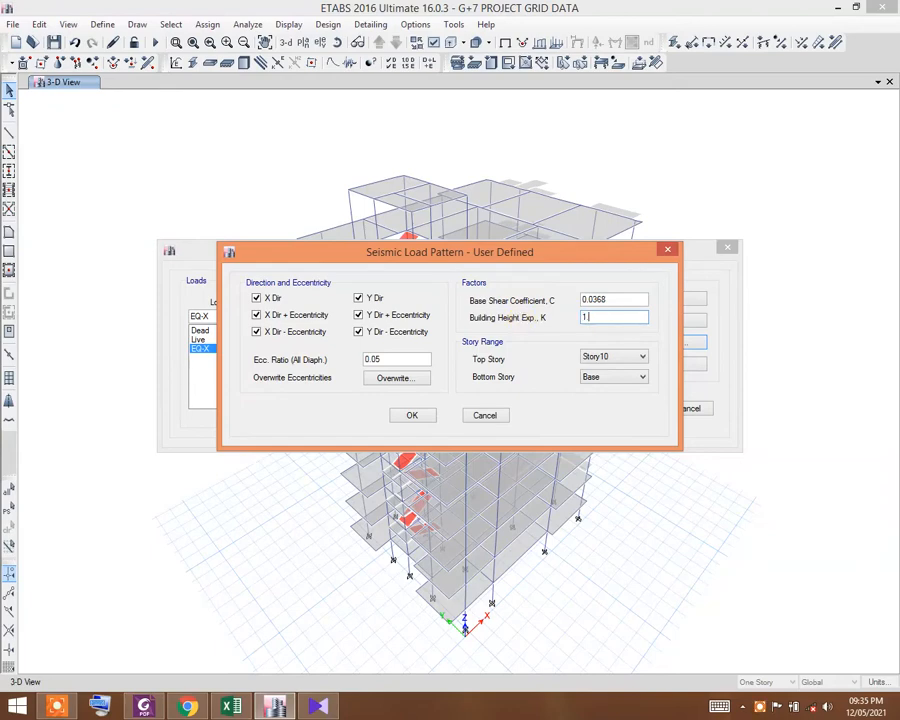
# - Restrict EQ-X to the X direction with its plus and minus eccentricities by turning off all three Y direction options
pyautogui.click(395, 358)
pyautogui.click(377, 299)
pyautogui.click(374, 316)
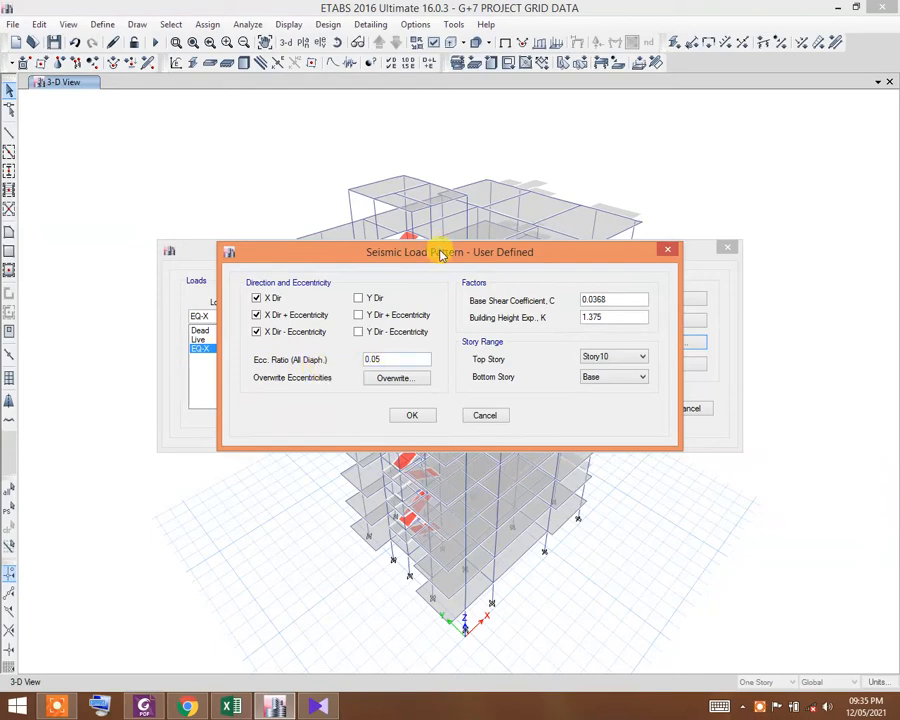
pyautogui.moveTo(441, 253); pyautogui.dragTo(453, 234)
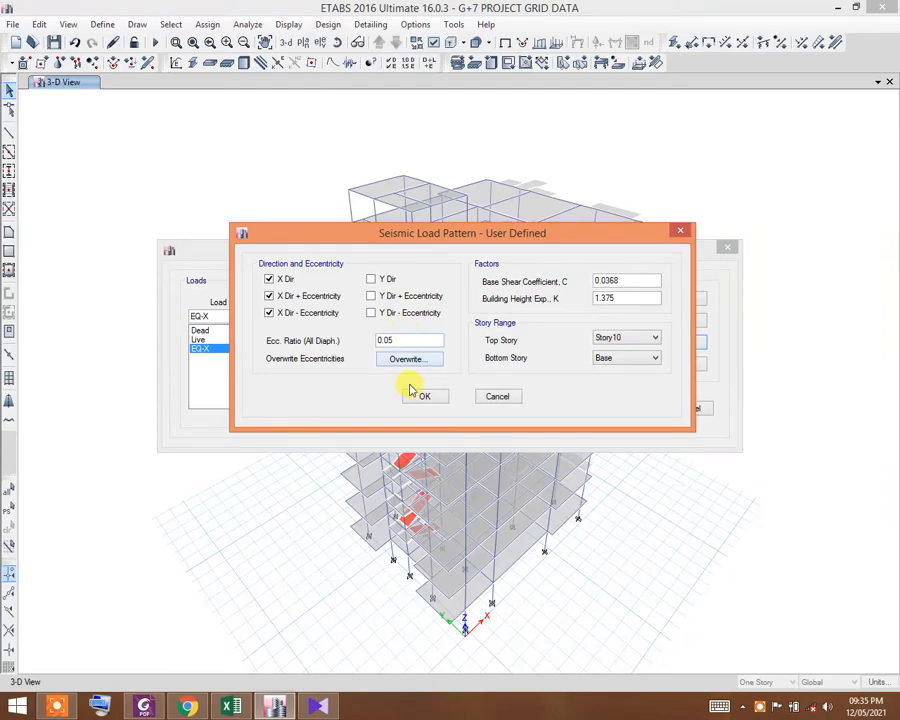
# - Read the accidental torsional effects clause 2.5.7.6.2 in the BNBC2020 PDF for the eccentricity requirement, and return to the EQ-X settings in ETABS
pyautogui.click(158, 710)
pyautogui.scroll(-8, 508, 426)
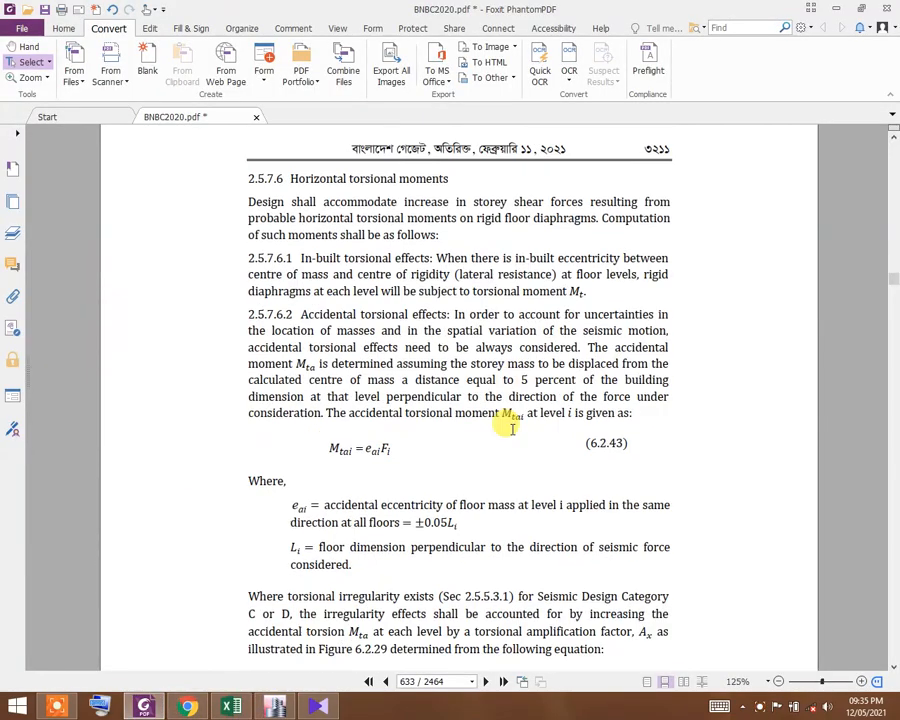
pyautogui.moveTo(291, 179); pyautogui.dragTo(449, 179)
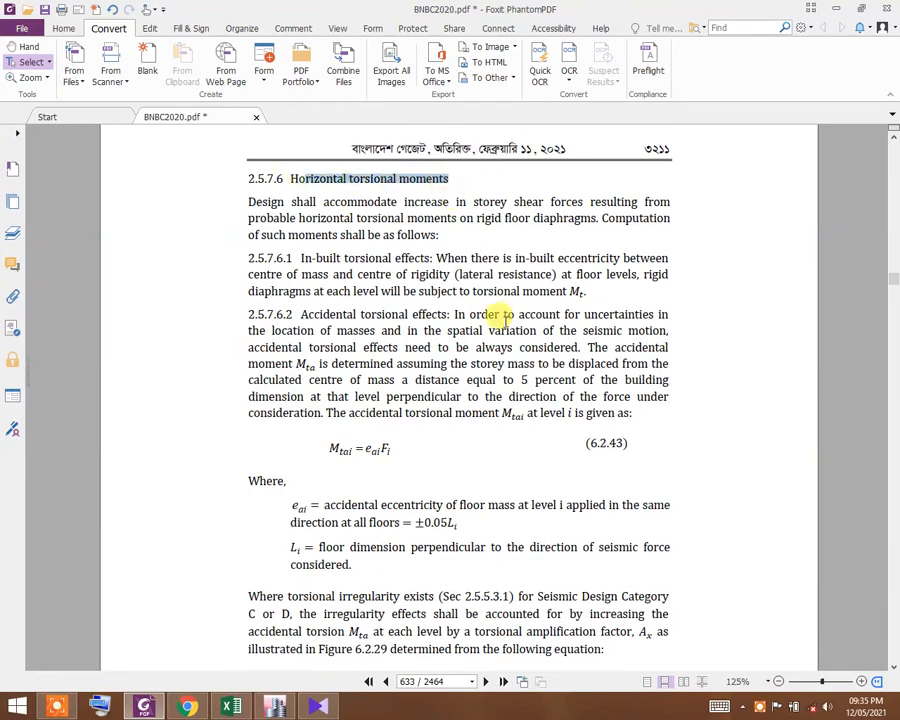
pyautogui.click(503, 316)
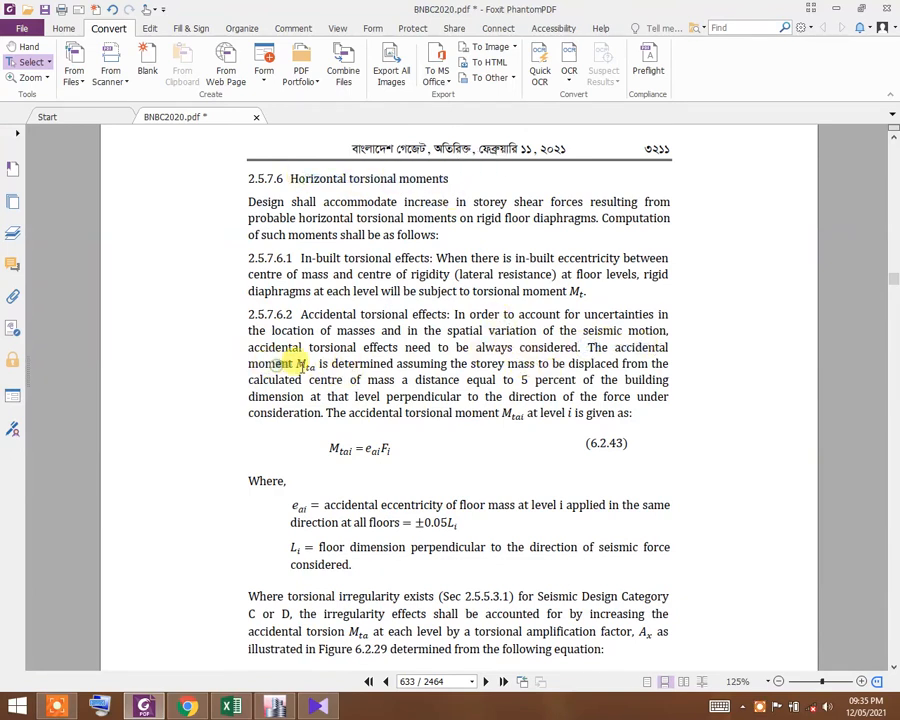
pyautogui.moveTo(320, 364); pyautogui.dragTo(666, 368)
pyautogui.scroll(-1, 600, 364)
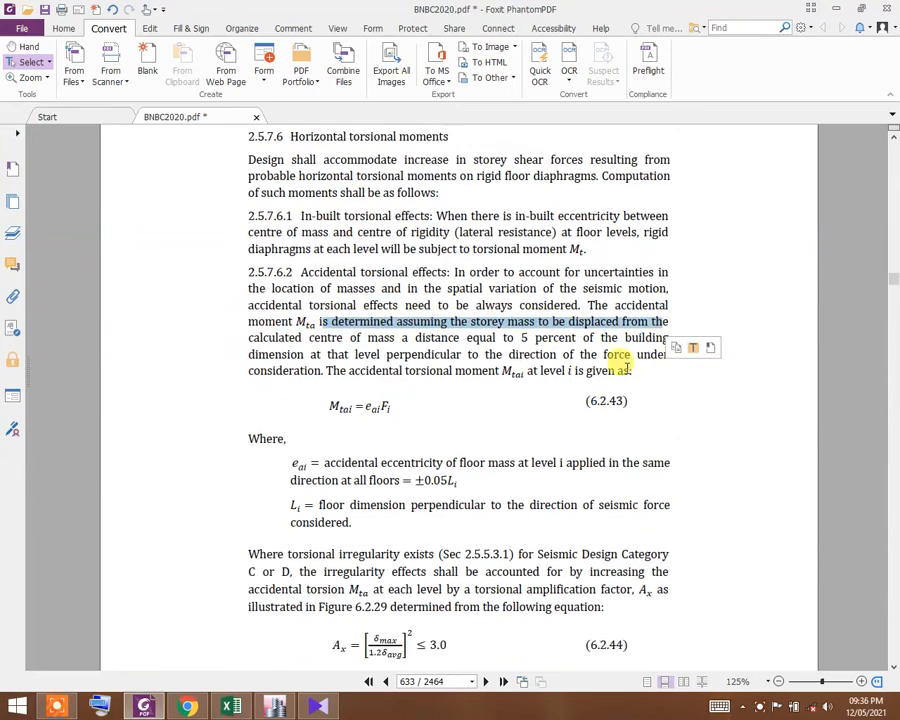
pyautogui.moveTo(258, 338); pyautogui.dragTo(666, 340)
pyautogui.moveTo(327, 354); pyautogui.dragTo(667, 355)
pyautogui.click(300, 352)
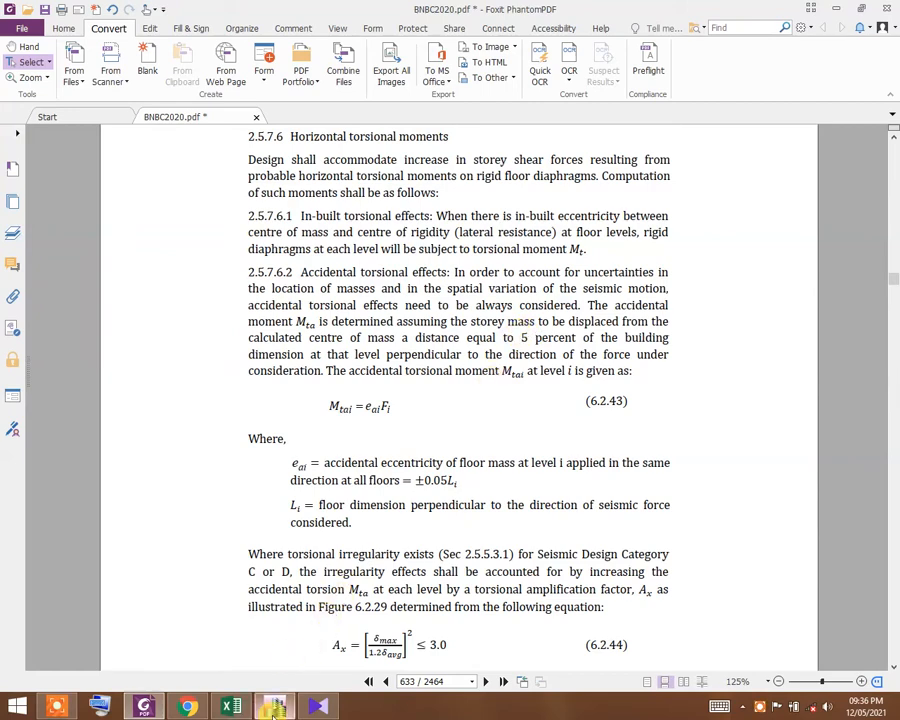
pyautogui.moveTo(273, 708)
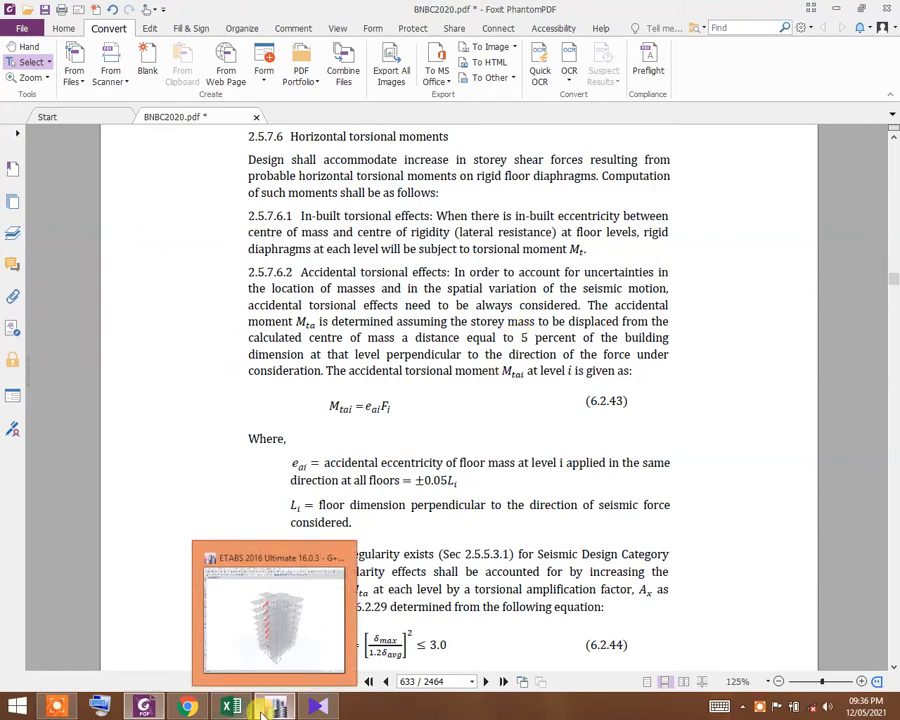
pyautogui.click(270, 708)
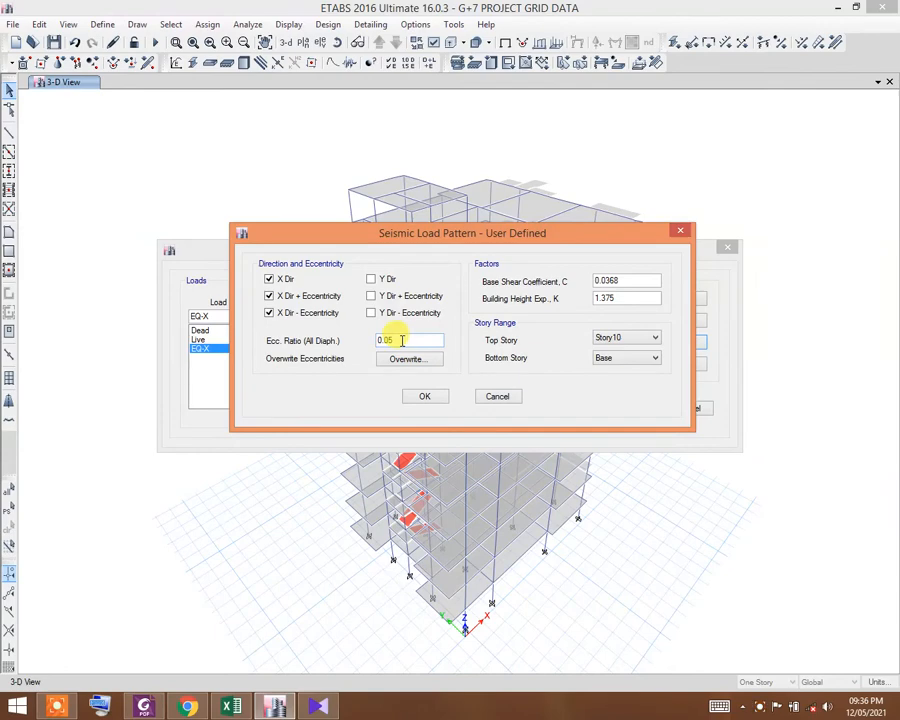
# - Accept the EQ-X settings and add a load pattern EQ-Y of type Seismic with User Coefficient auto lateral load
pyautogui.click(425, 397)
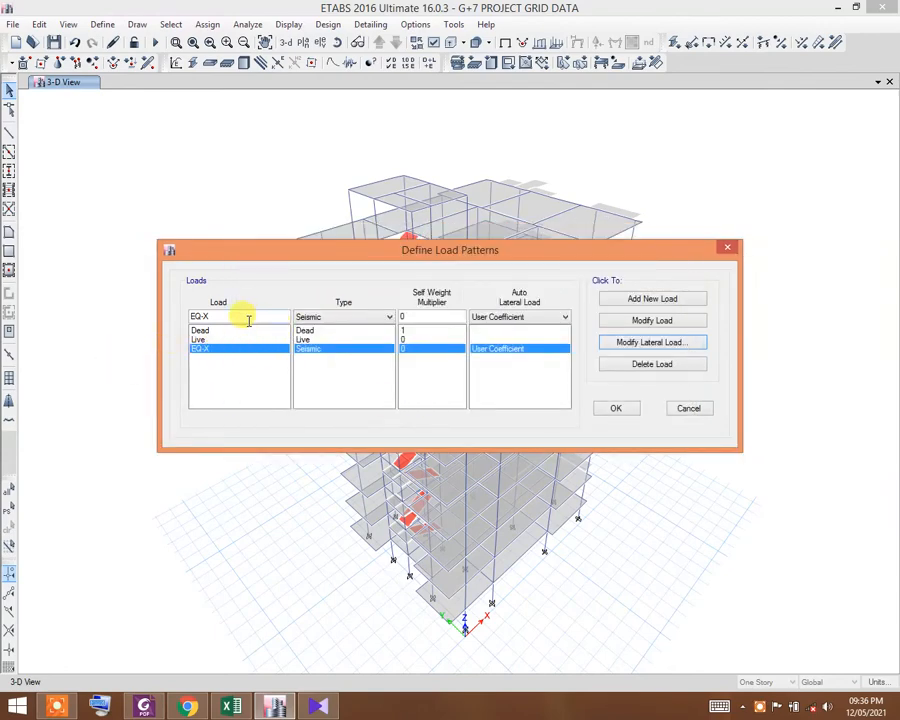
pyautogui.moveTo(239, 316); pyautogui.dragTo(158, 318)
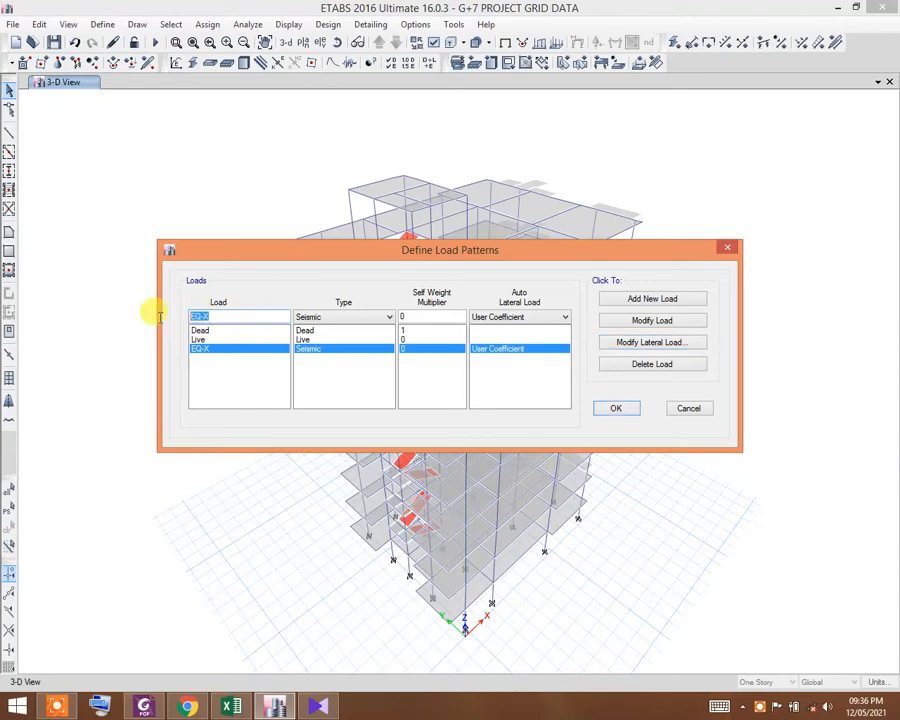
pyautogui.write('E')
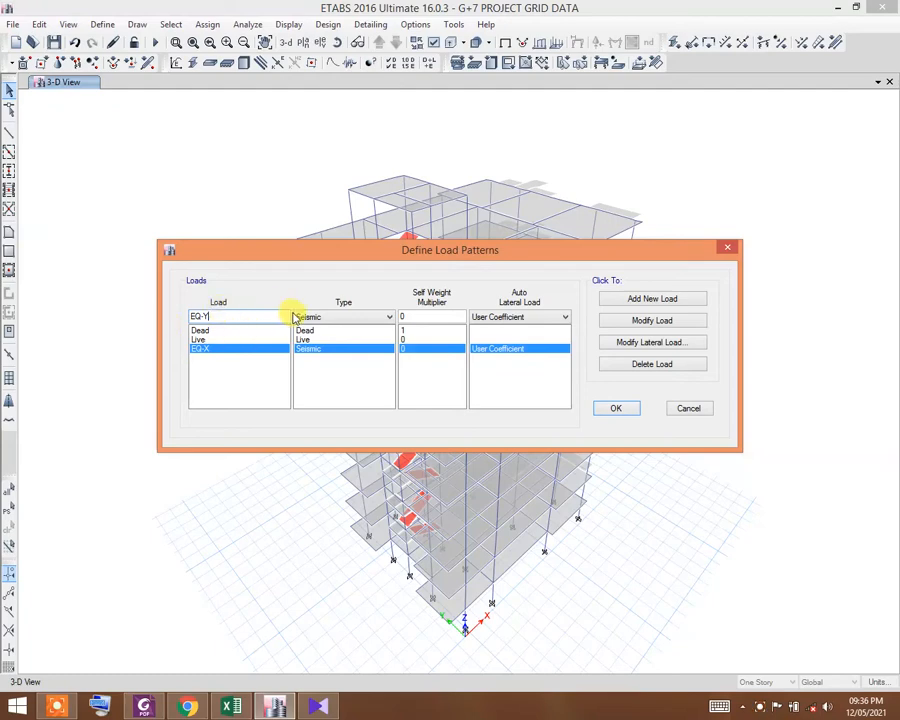
pyautogui.click(326, 318)
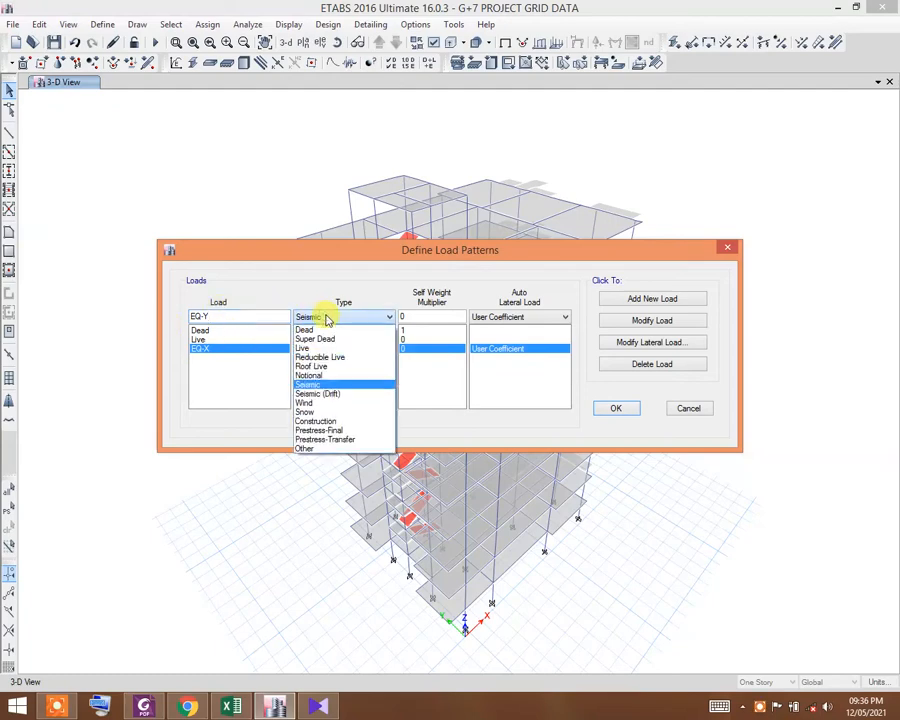
pyautogui.click(326, 316)
pyautogui.click(533, 316)
pyautogui.click(535, 316)
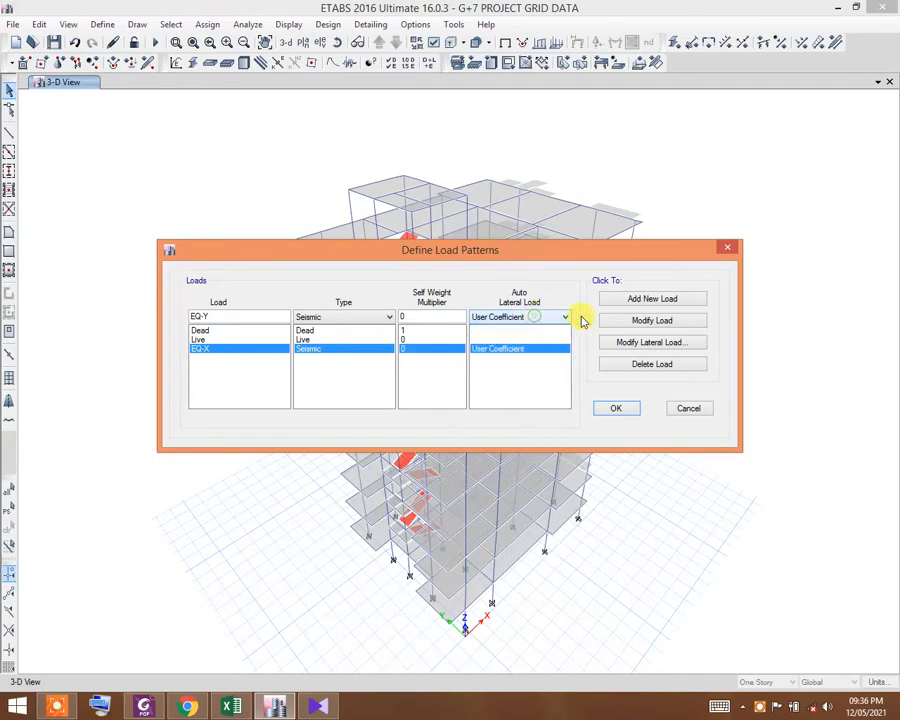
pyautogui.click(652, 302)
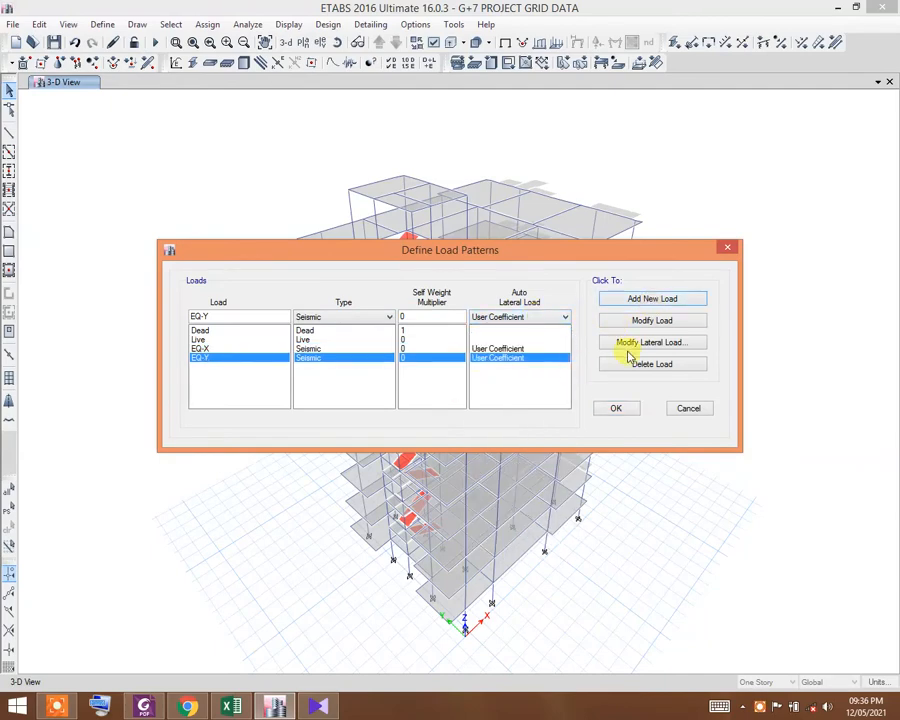
# - Restrict EQ-Y to the Y direction with its plus and minus eccentricities by turning off all three X direction options
pyautogui.click(632, 345)
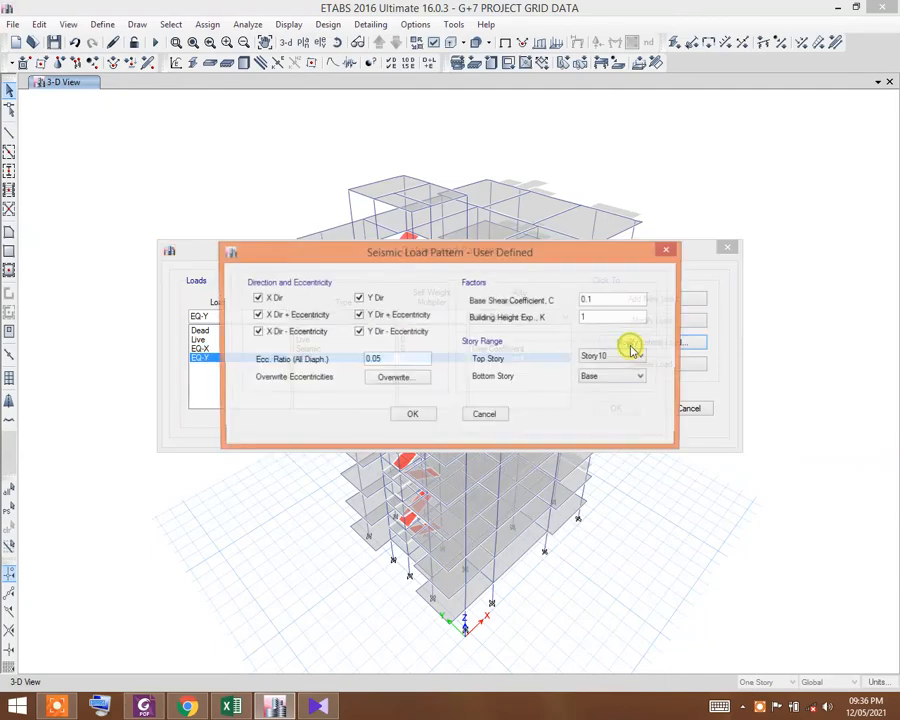
pyautogui.click(272, 300)
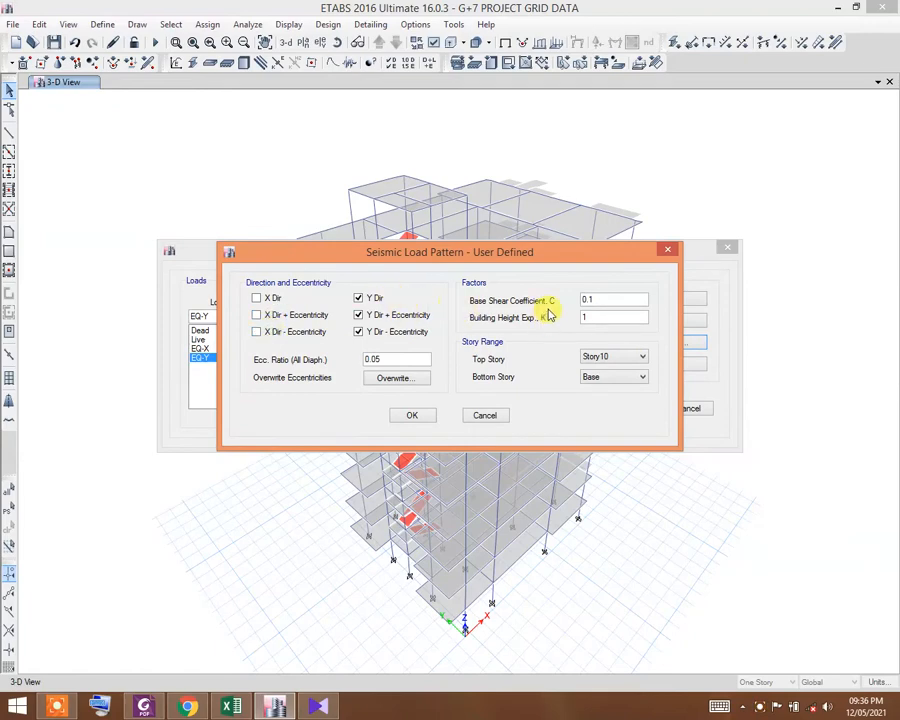
pyautogui.moveTo(611, 298); pyautogui.dragTo(525, 302)
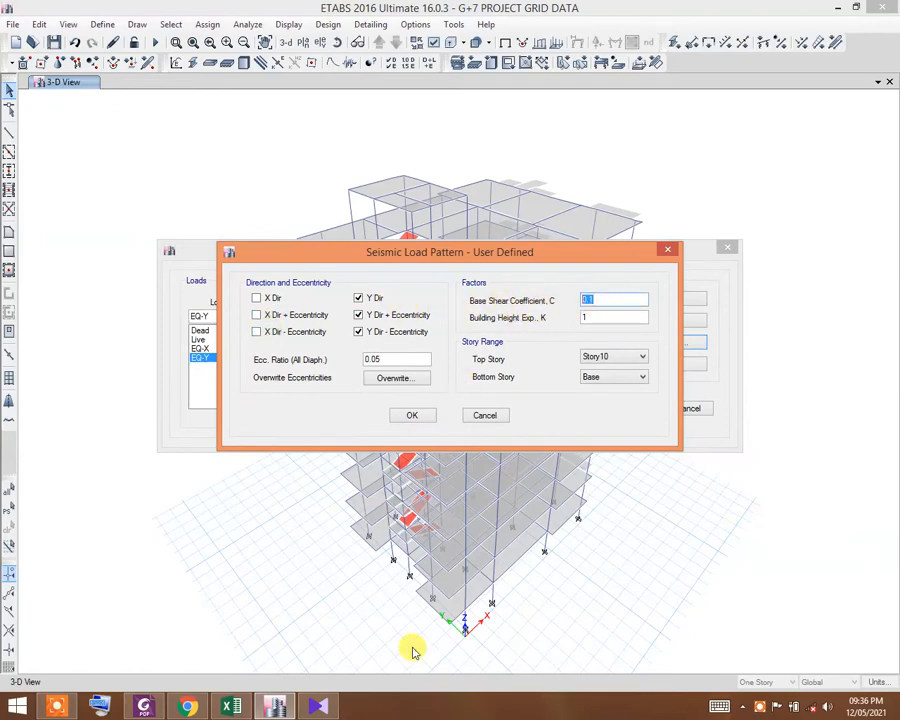
# - Switch to the Excel workbook, set the building period T in D44 to 1.32 and check the design spectral acceleration in Q44
pyautogui.click(231, 707)
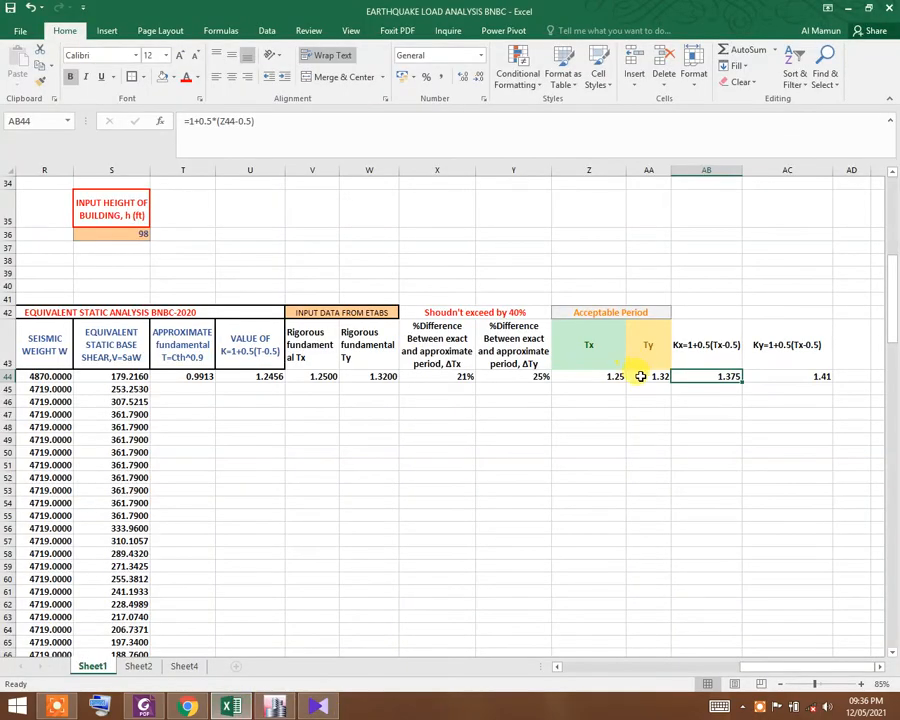
pyautogui.click(741, 668)
pyautogui.moveTo(741, 668); pyautogui.dragTo(542, 663)
pyautogui.click(346, 376)
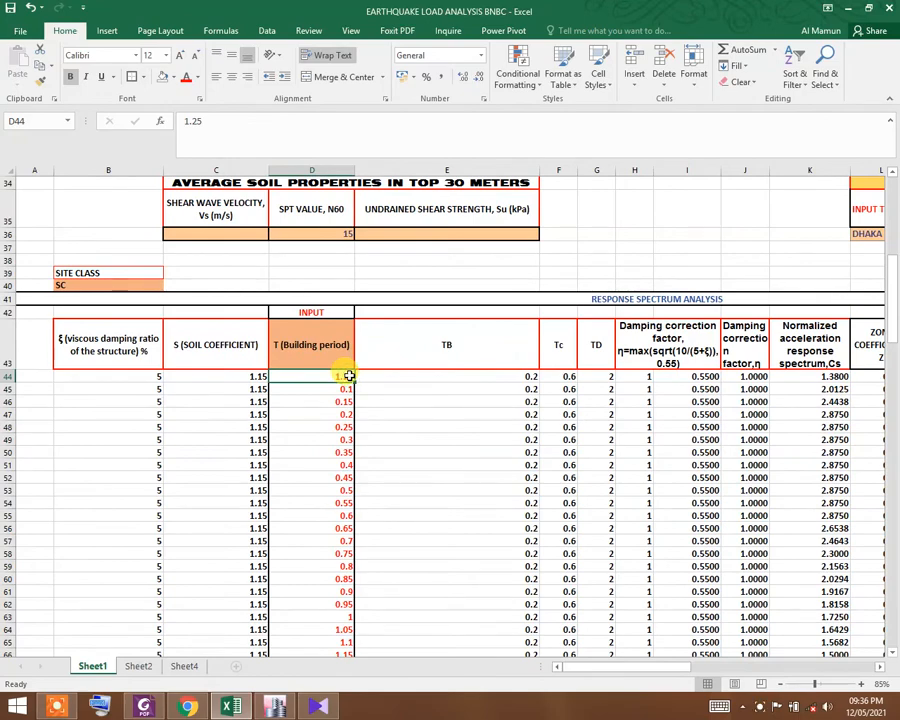
pyautogui.write('1.')
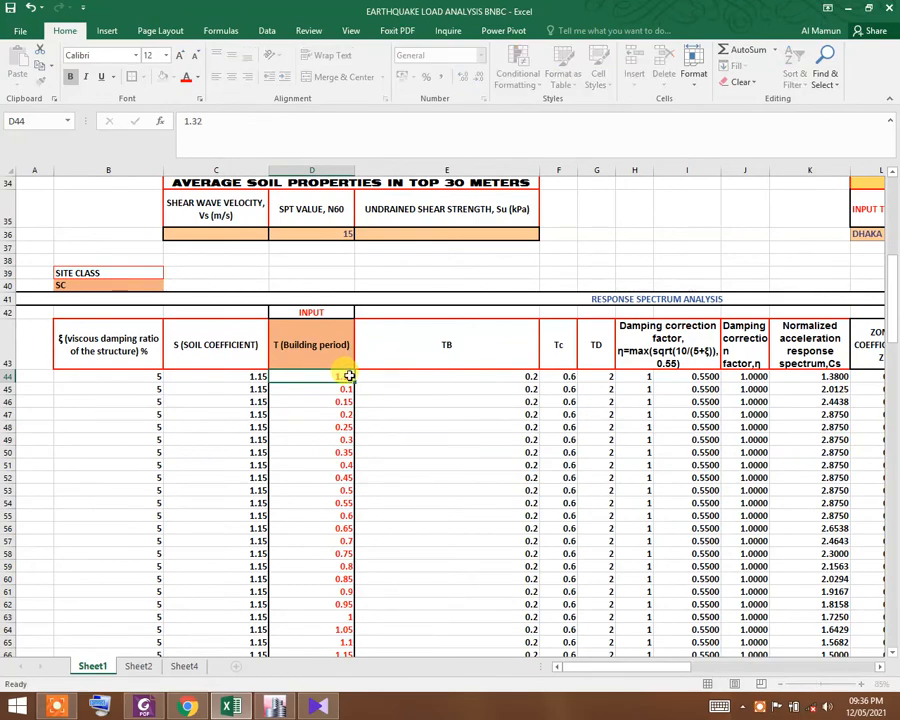
pyautogui.press('Return')
pyautogui.moveTo(596, 668); pyautogui.dragTo(676, 668)
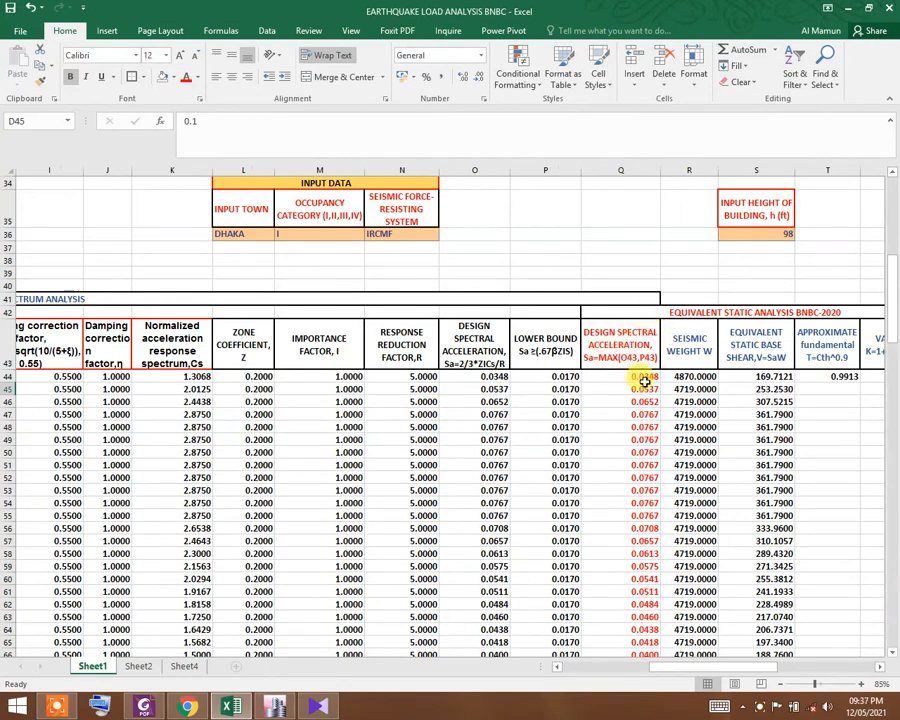
# - Return to ETABS and set the base shear coefficient C of EQ-Y to 0.0348
pyautogui.click(228, 710)
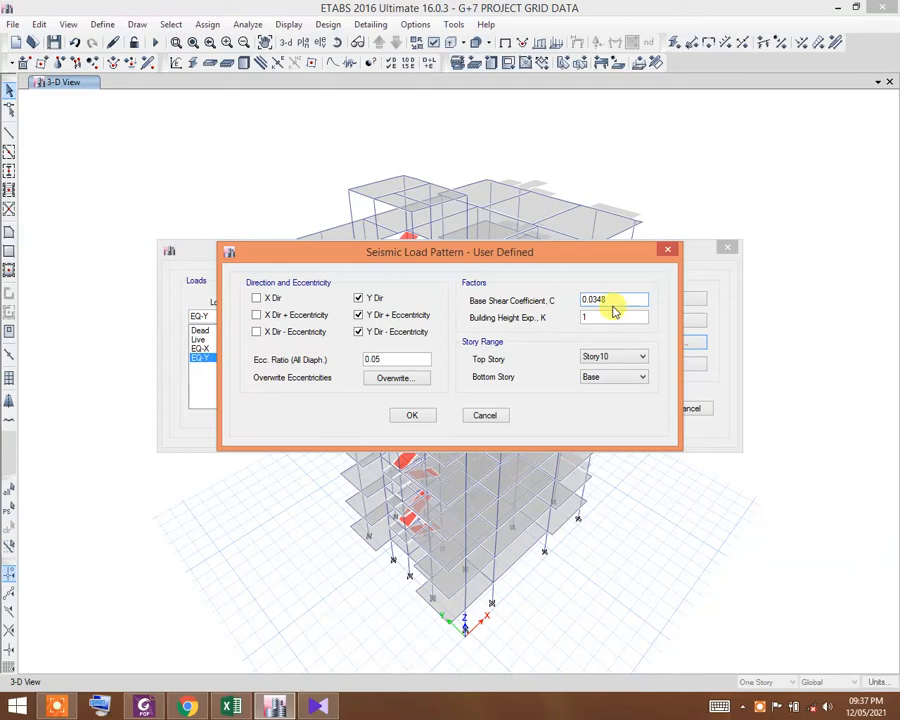
pyautogui.click(277, 708)
pyautogui.click(322, 708)
pyautogui.click(322, 708)
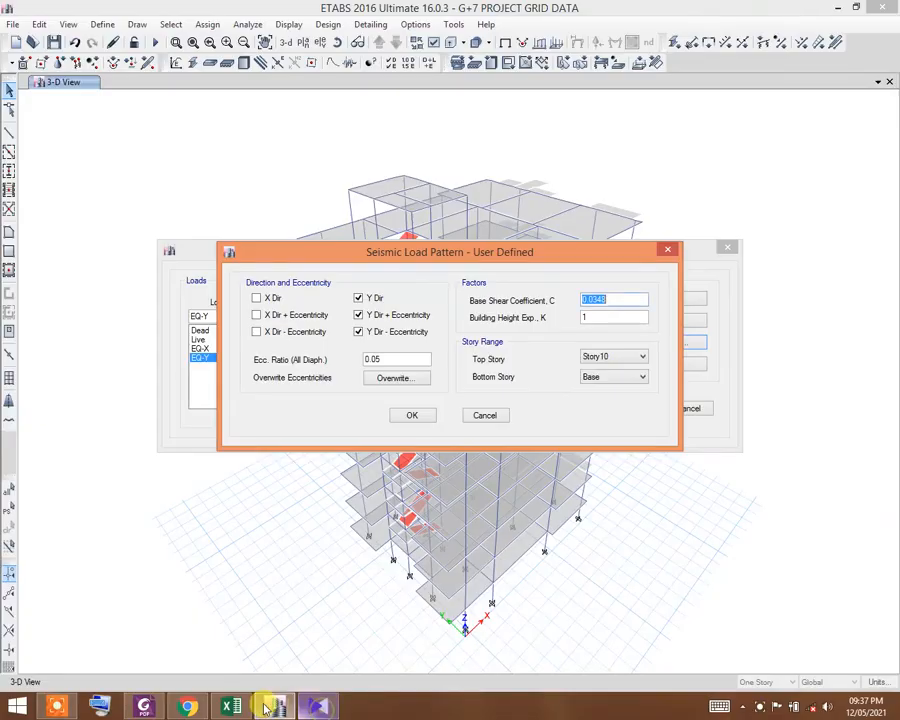
# - Look up Ky in AC44 of the Excel workbook, then set the building height exponent K of EQ-Y to 1.41 in ETABS
pyautogui.click(231, 708)
pyautogui.moveTo(745, 667); pyautogui.dragTo(833, 676)
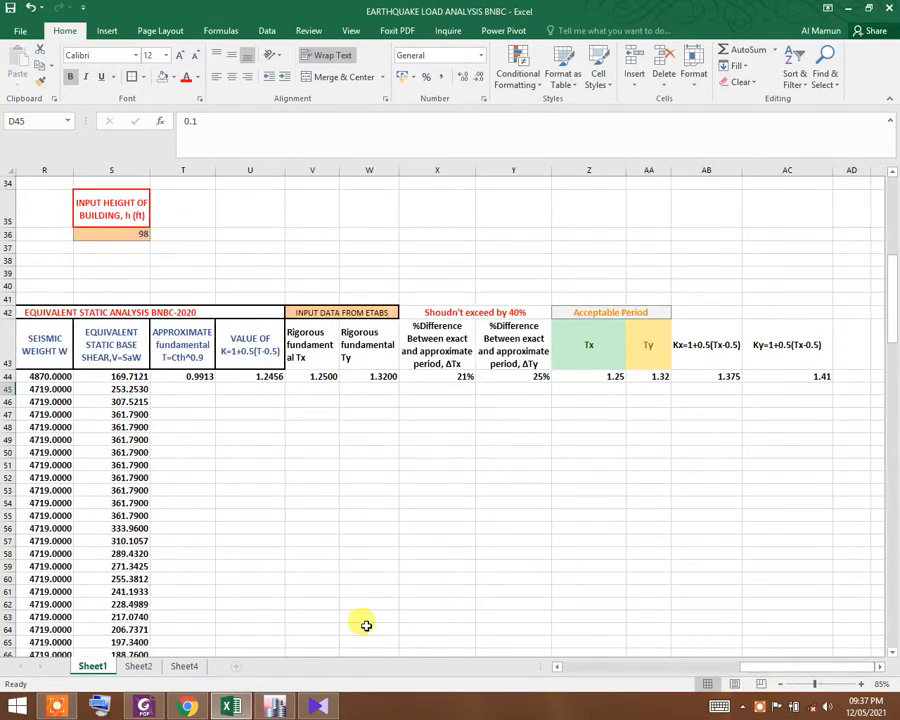
pyautogui.click(280, 707)
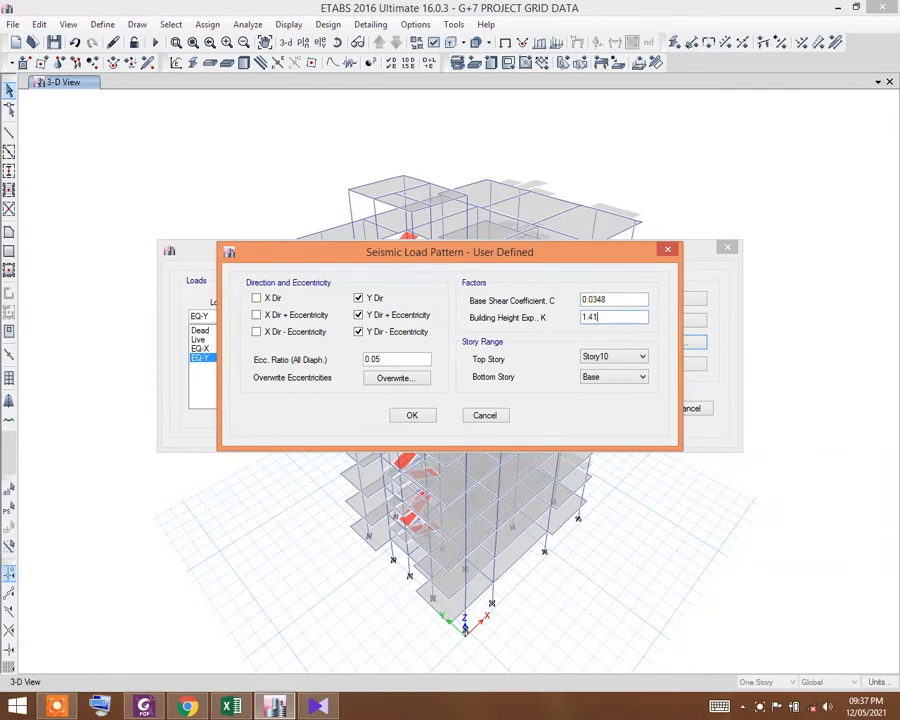
pyautogui.click(408, 416)
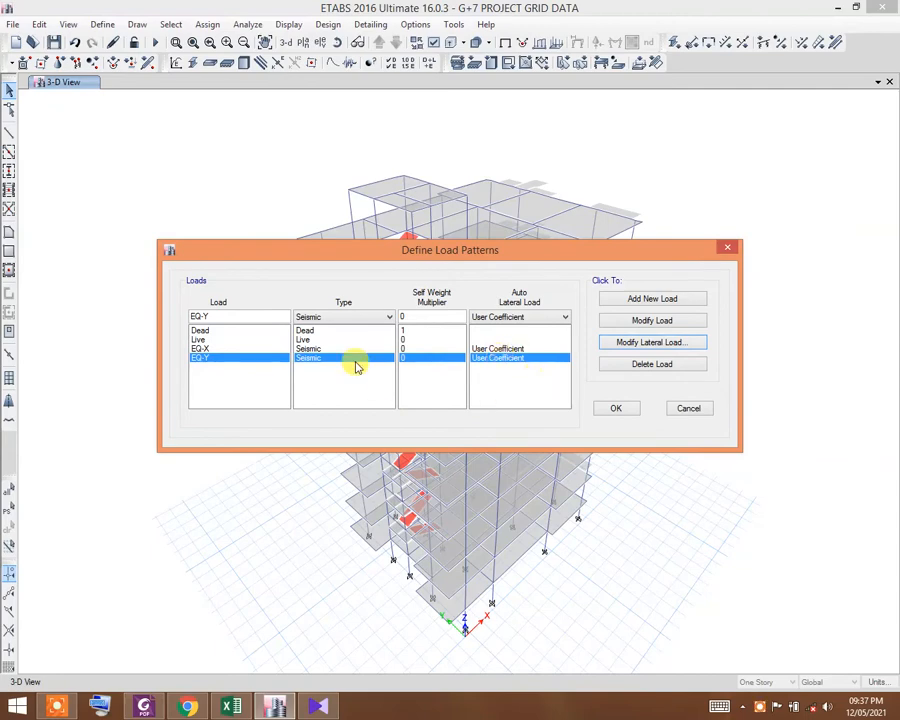
# - Confirm the load pattern definitions and run the analysis
pyautogui.click(609, 409)
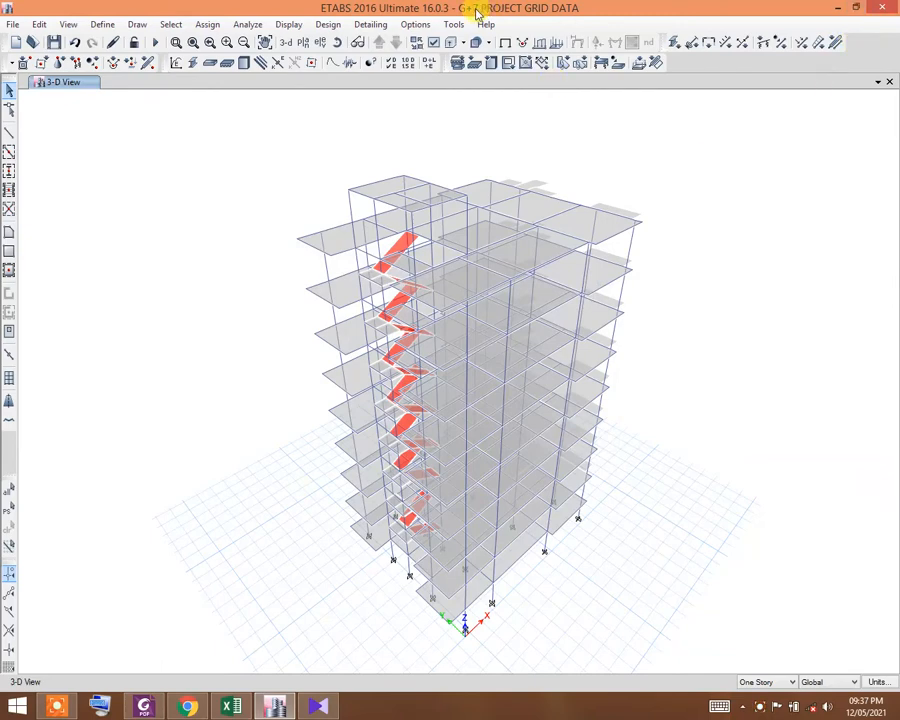
pyautogui.click(155, 43)
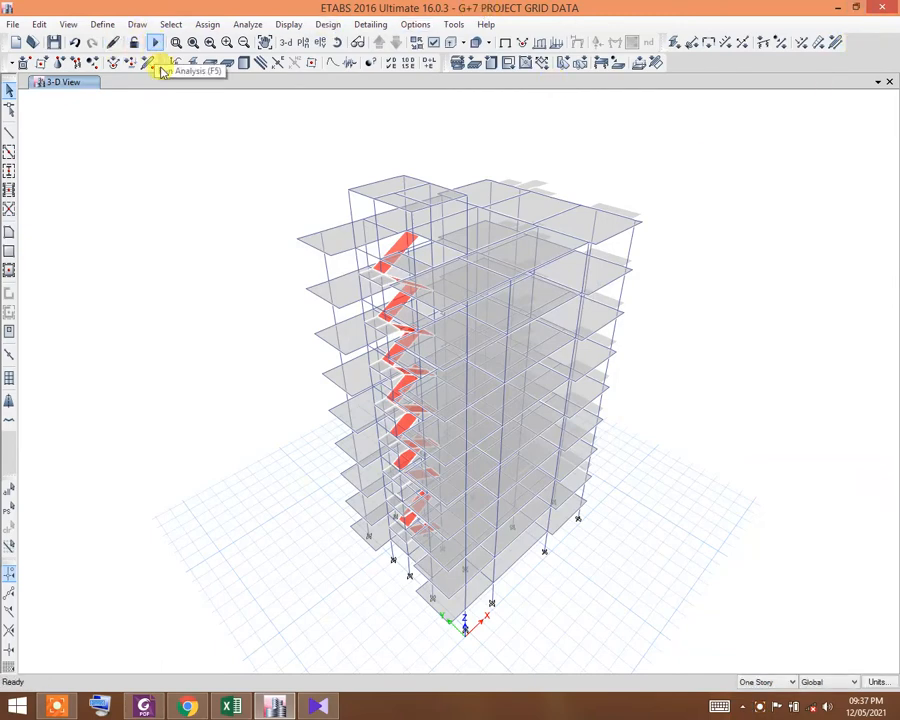
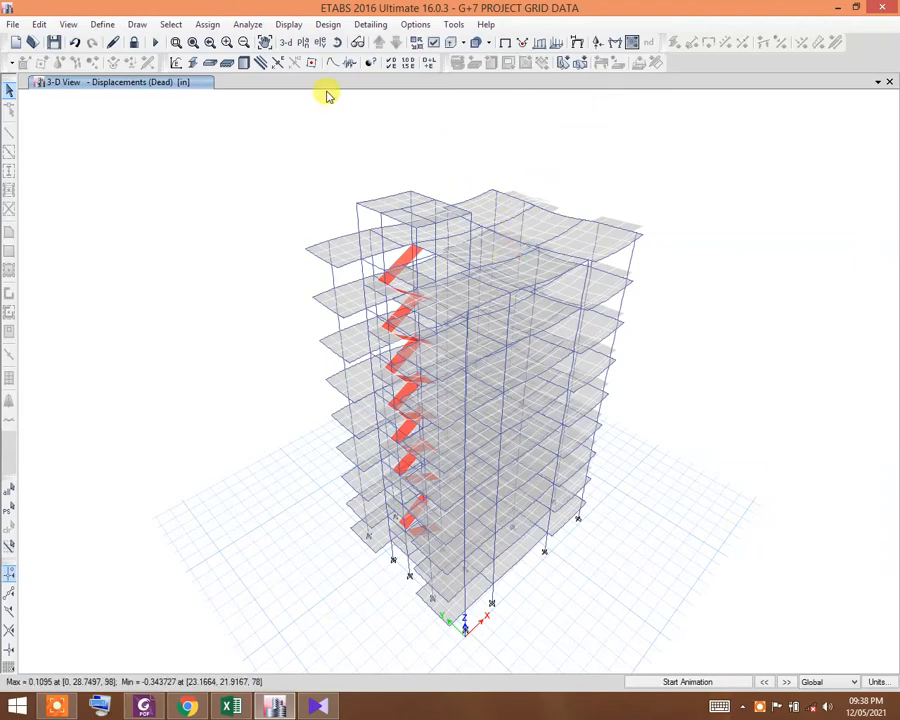
# - Open the results table selection and keep only User Coefficients under Auto Seismic, leaving out the loads to stories and diaphragms
pyautogui.click(287, 25)
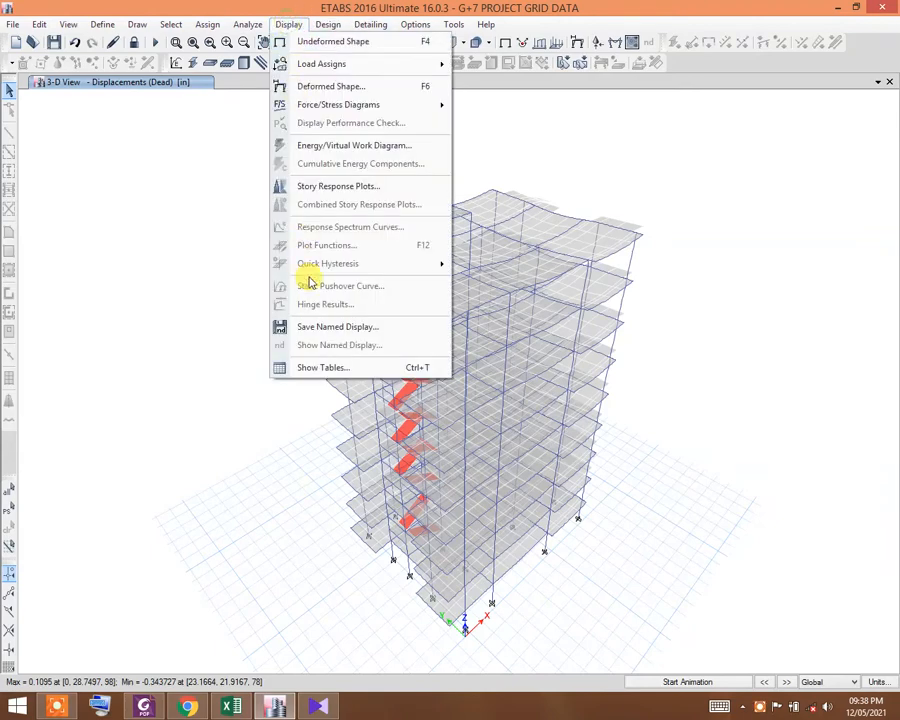
pyautogui.click(333, 368)
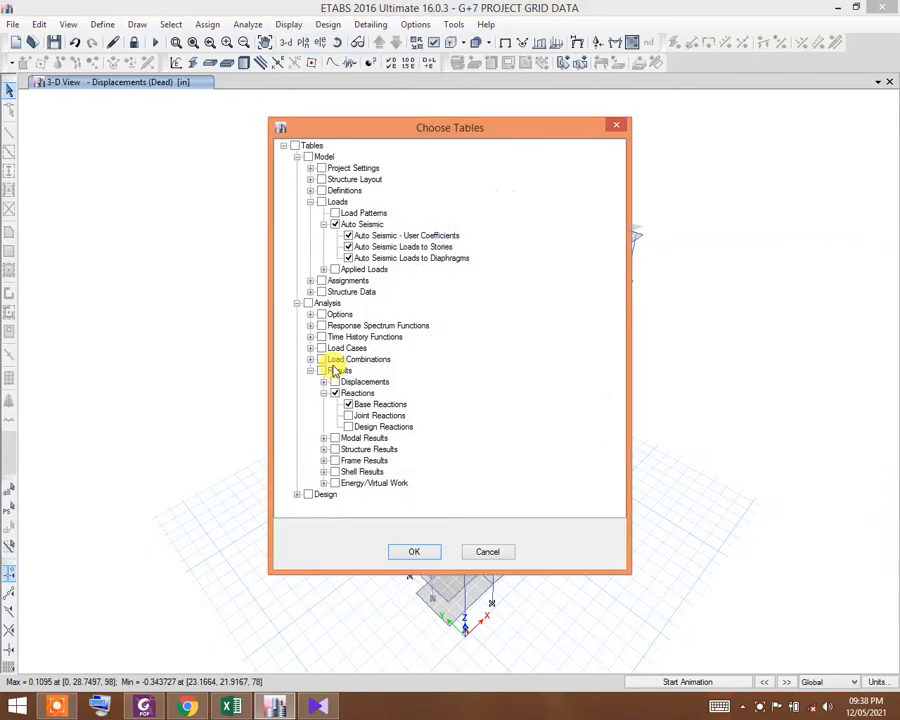
pyautogui.click(285, 147)
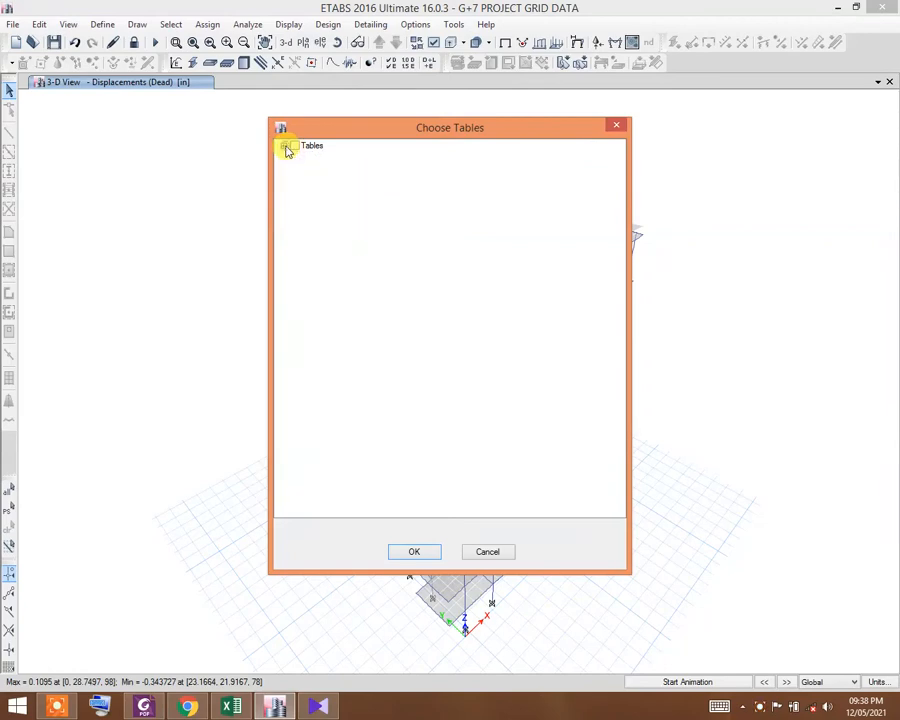
pyautogui.click(285, 147)
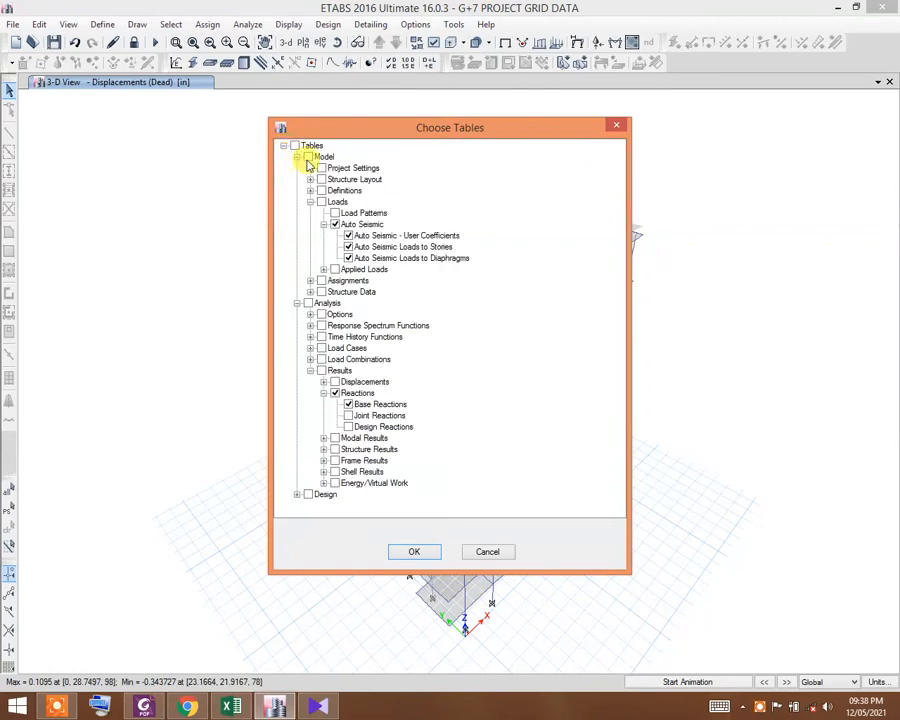
pyautogui.click(297, 158)
pyautogui.click(297, 158)
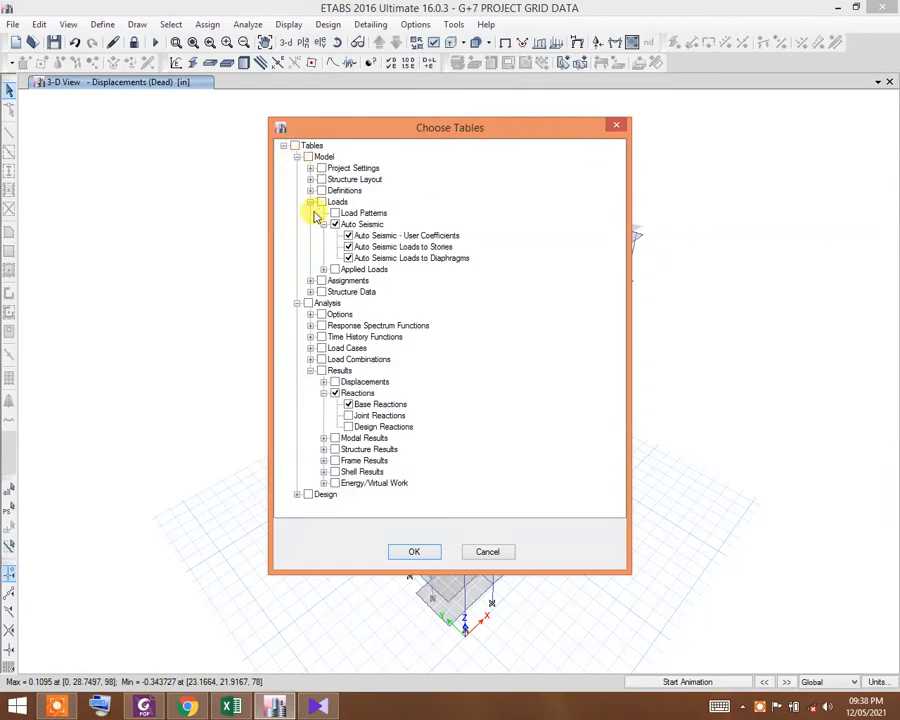
pyautogui.click(311, 202)
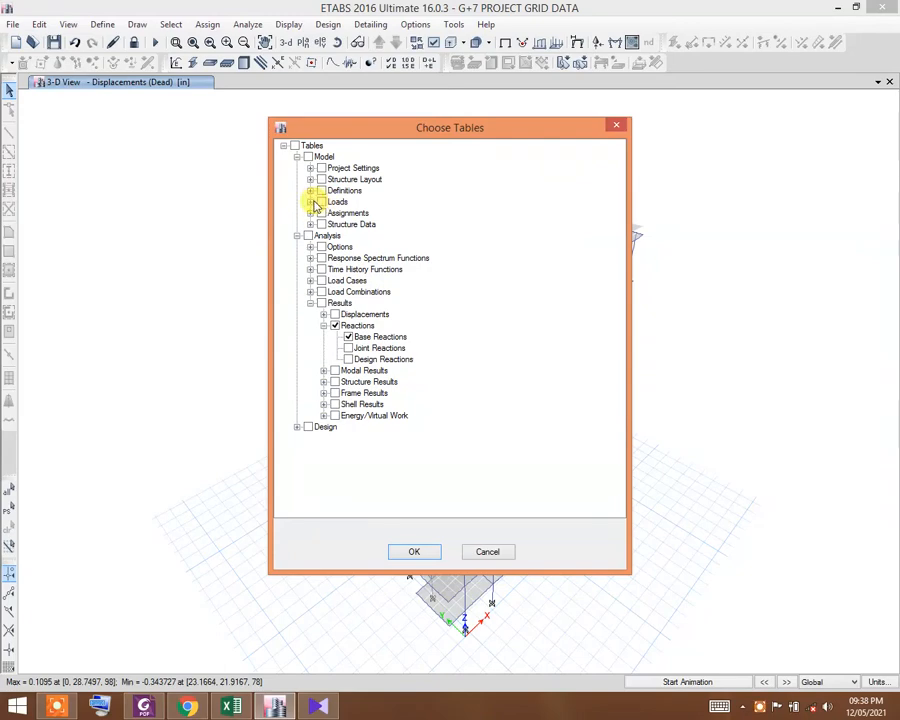
pyautogui.click(311, 202)
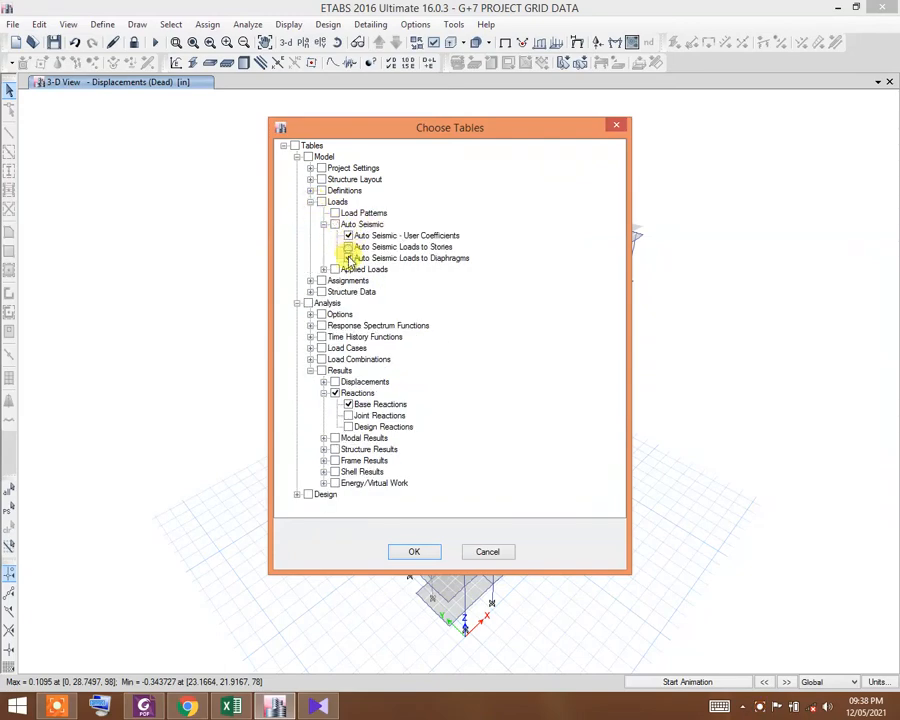
# - Check that Base Reactions is the only table chosen under the analysis results and display the selected tables
pyautogui.click(298, 303)
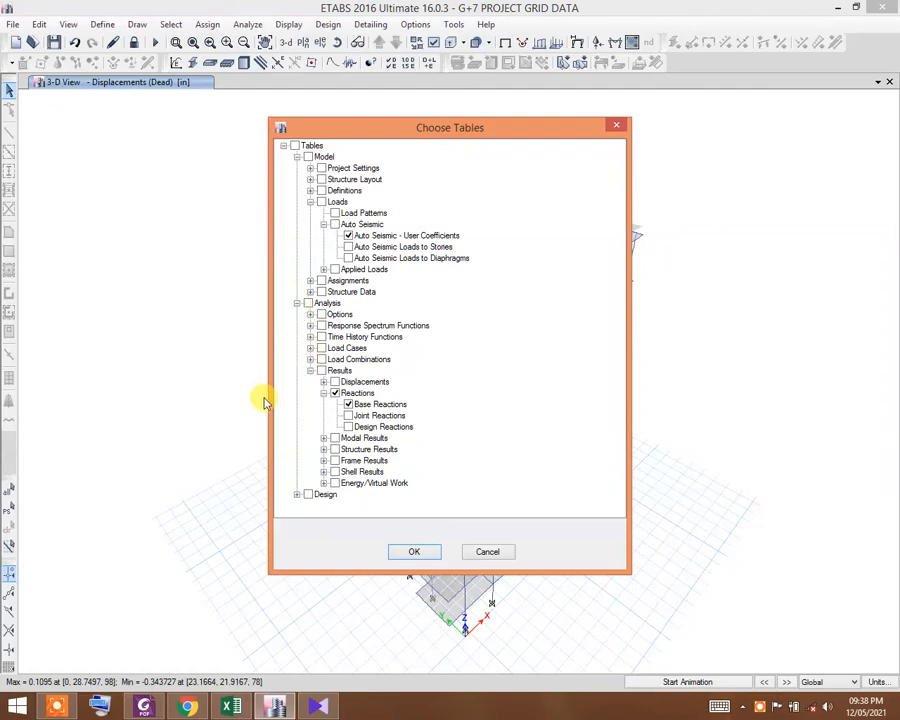
pyautogui.click(310, 371)
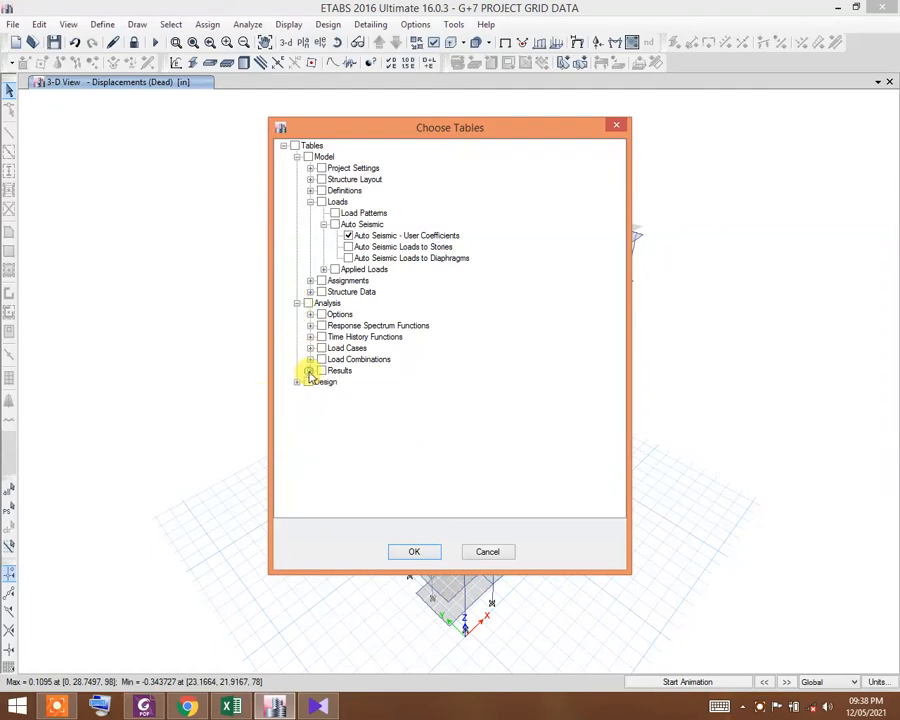
pyautogui.click(310, 371)
pyautogui.click(324, 393)
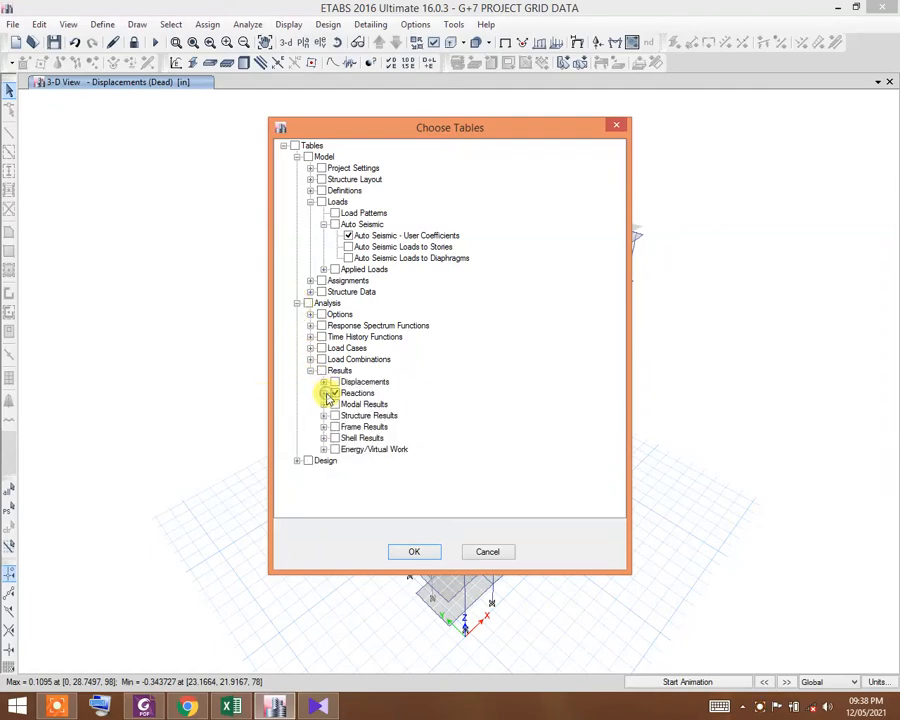
pyautogui.click(324, 393)
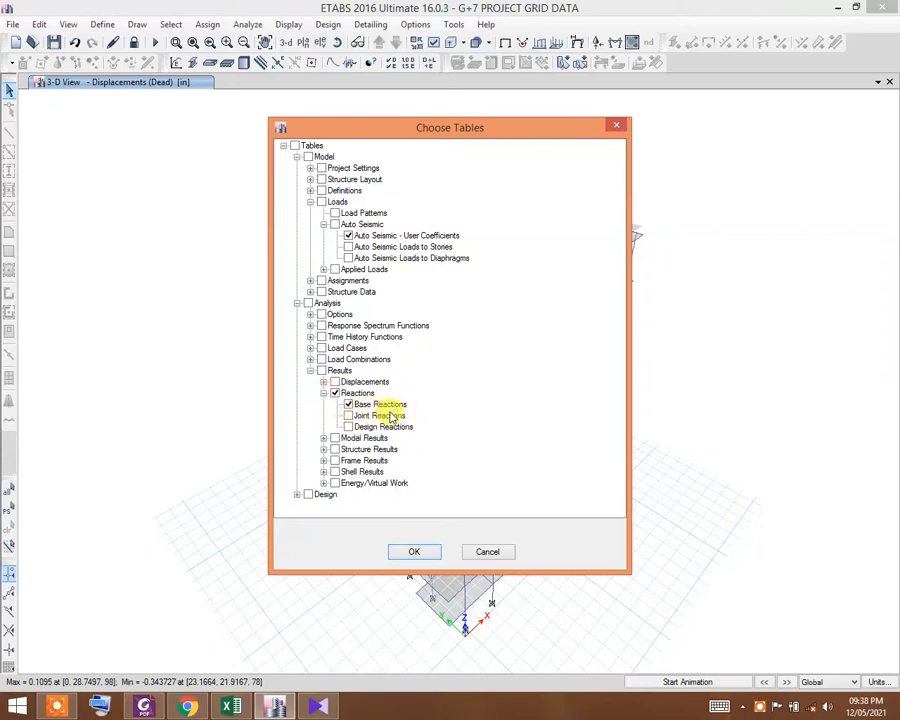
pyautogui.click(416, 554)
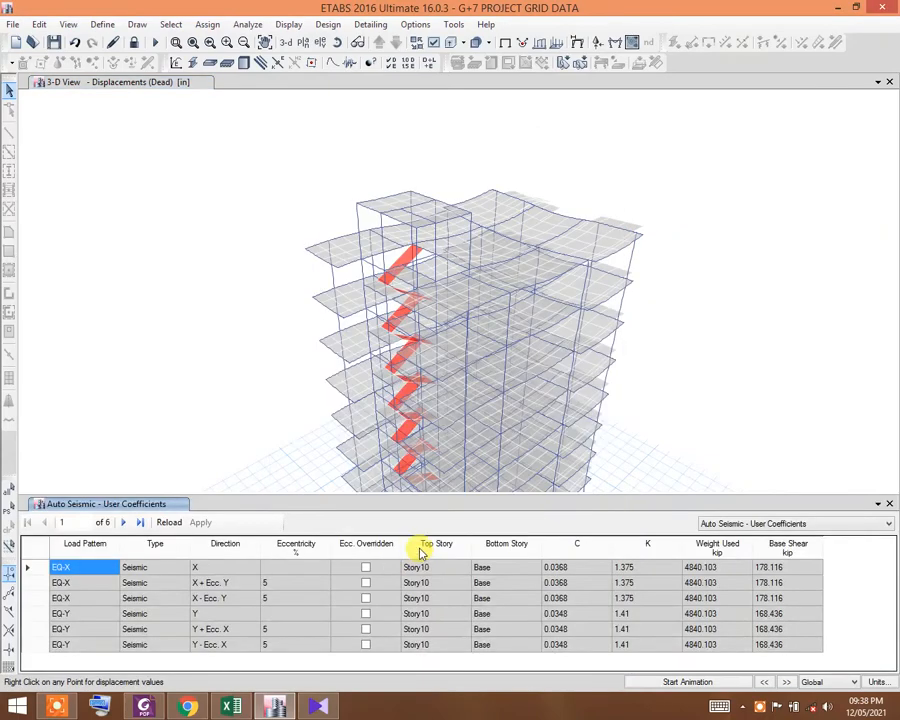
# - Examine the seismic weight used and the base shears of EQ-X and EQ-Y in the User Coefficients table
pyautogui.click(768, 612)
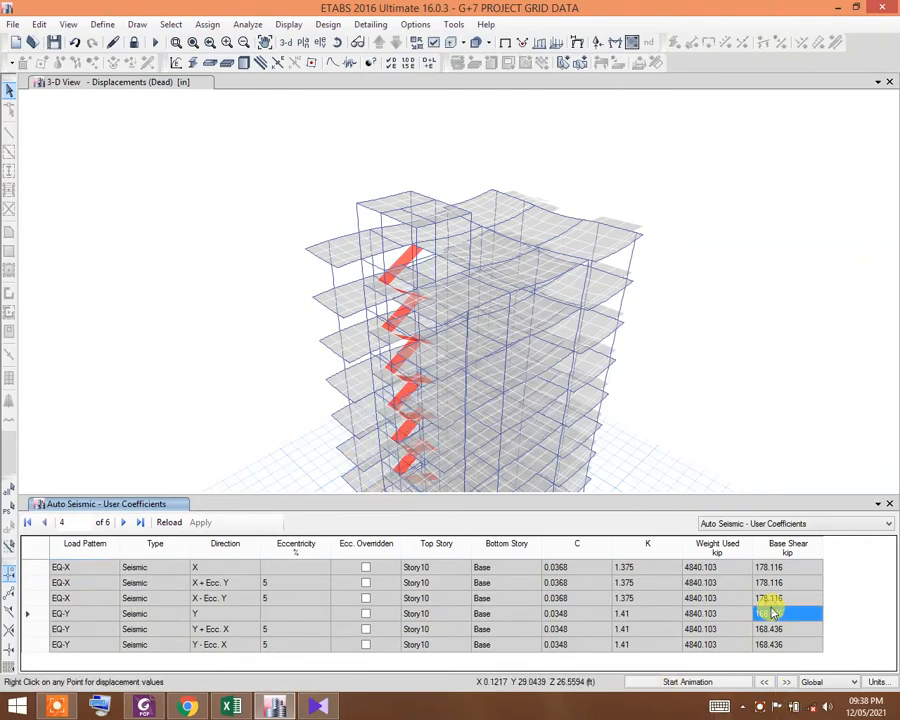
pyautogui.click(740, 526)
pyautogui.click(746, 523)
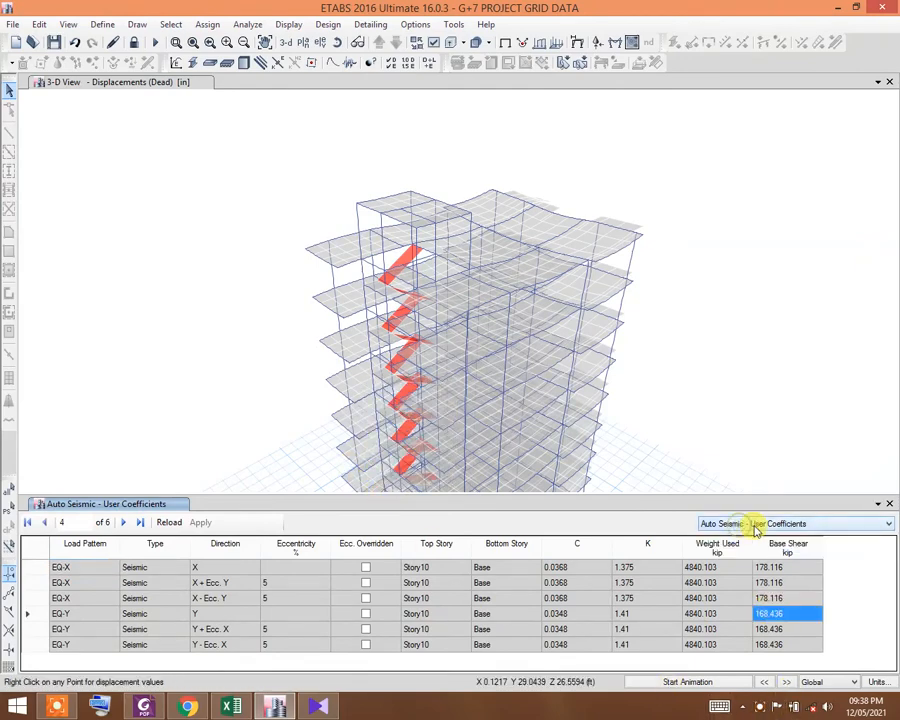
pyautogui.click(85, 567)
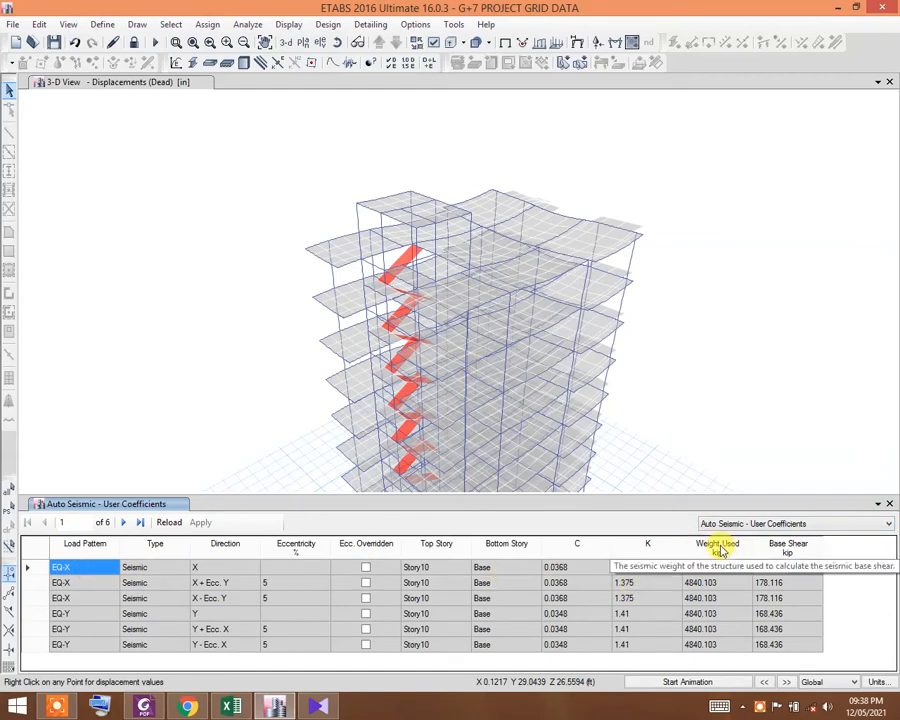
pyautogui.click(702, 568)
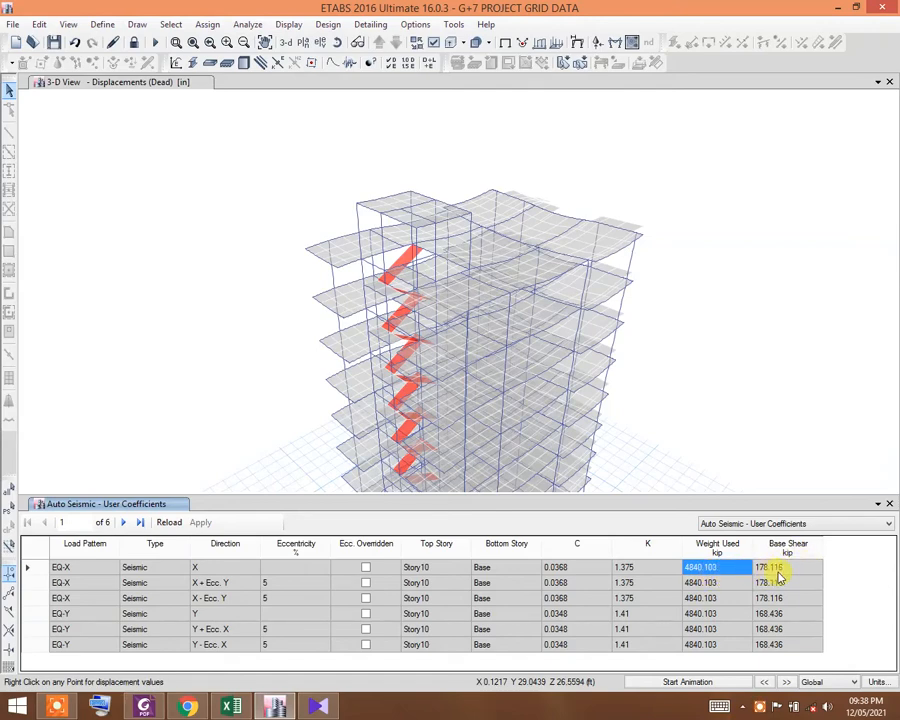
pyautogui.click(706, 584)
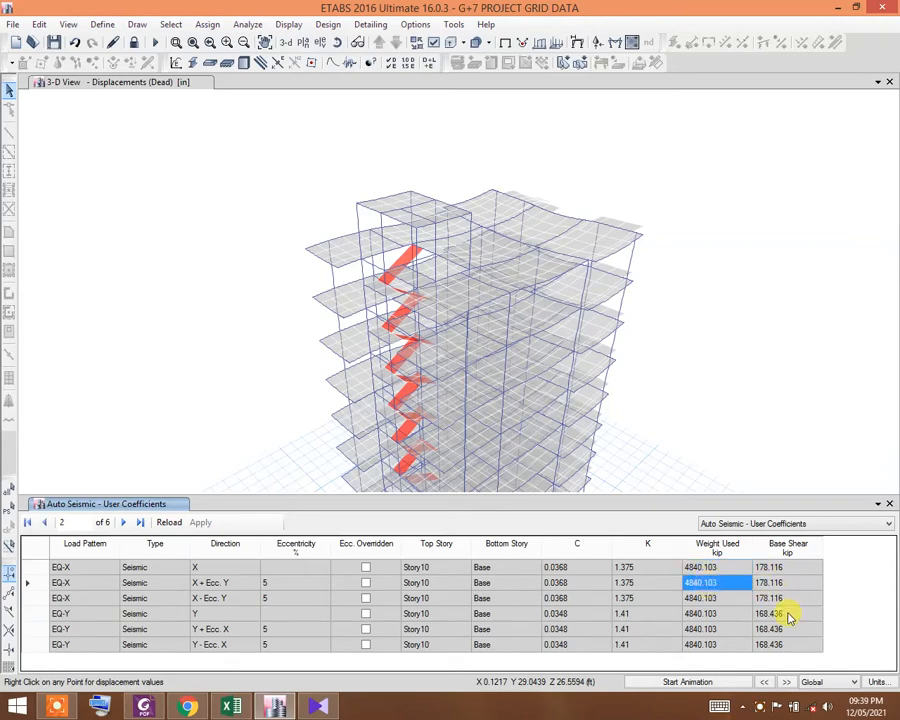
pyautogui.click(772, 644)
pyautogui.click(78, 617)
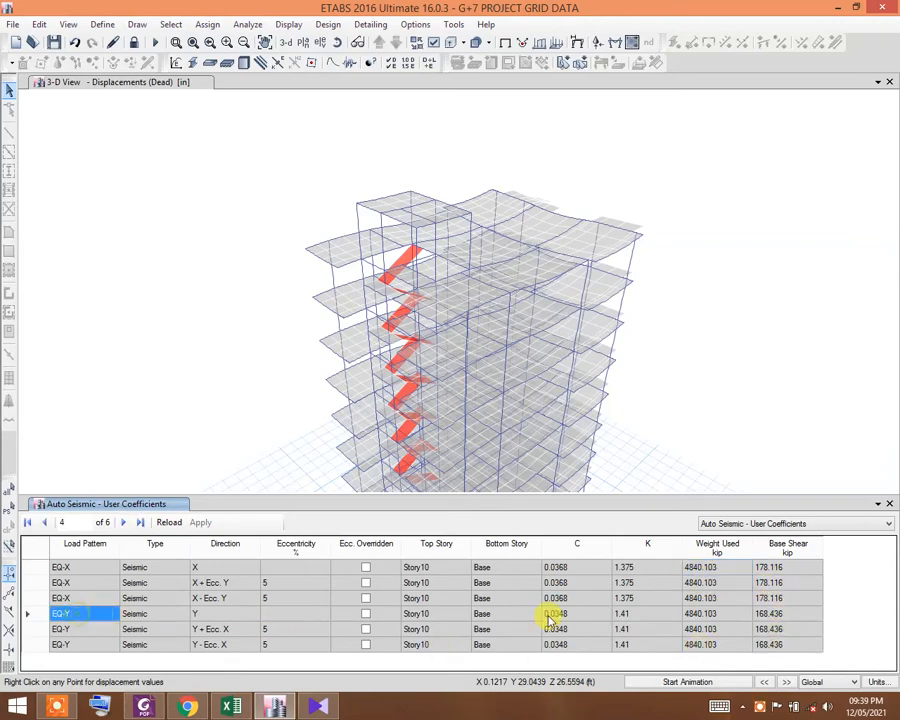
pyautogui.click(770, 614)
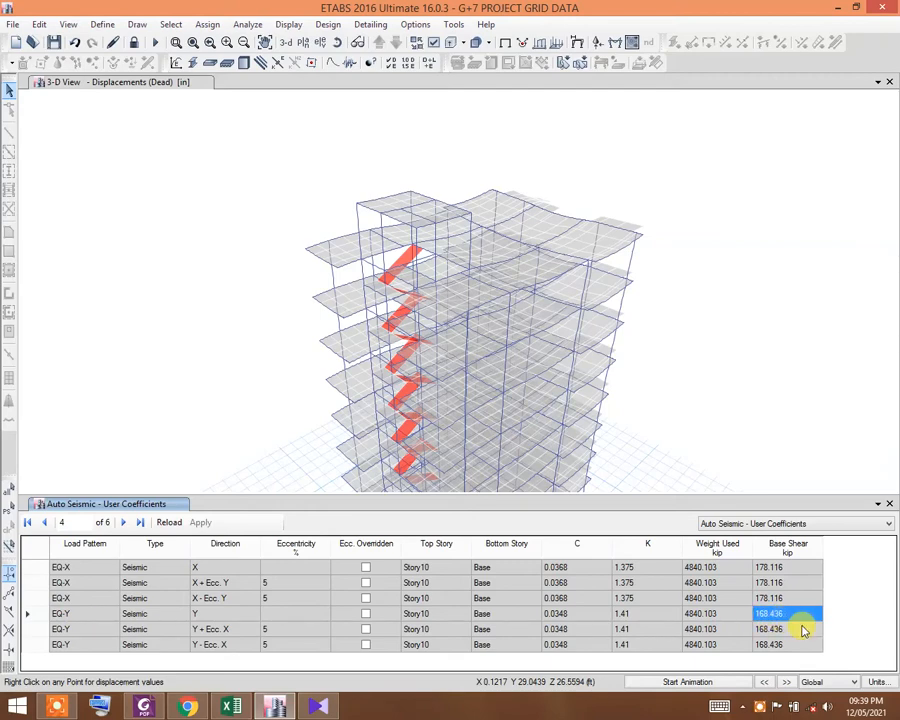
pyautogui.click(698, 568)
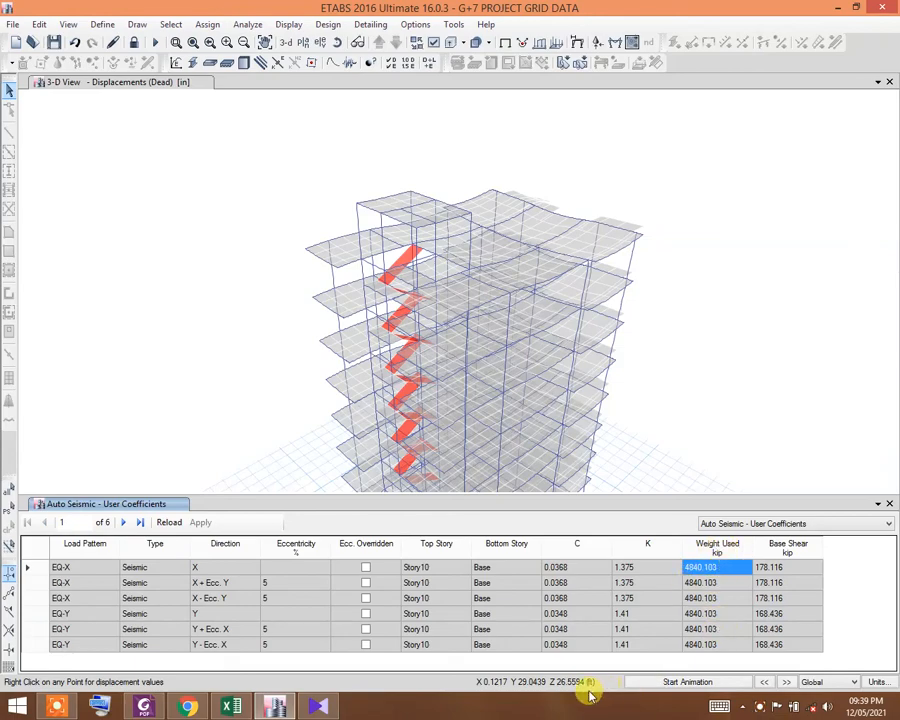
# - Switch to the Excel workbook and set the seismic weight W in R44 to 4840.10, matching the ETABS weight
pyautogui.click(231, 707)
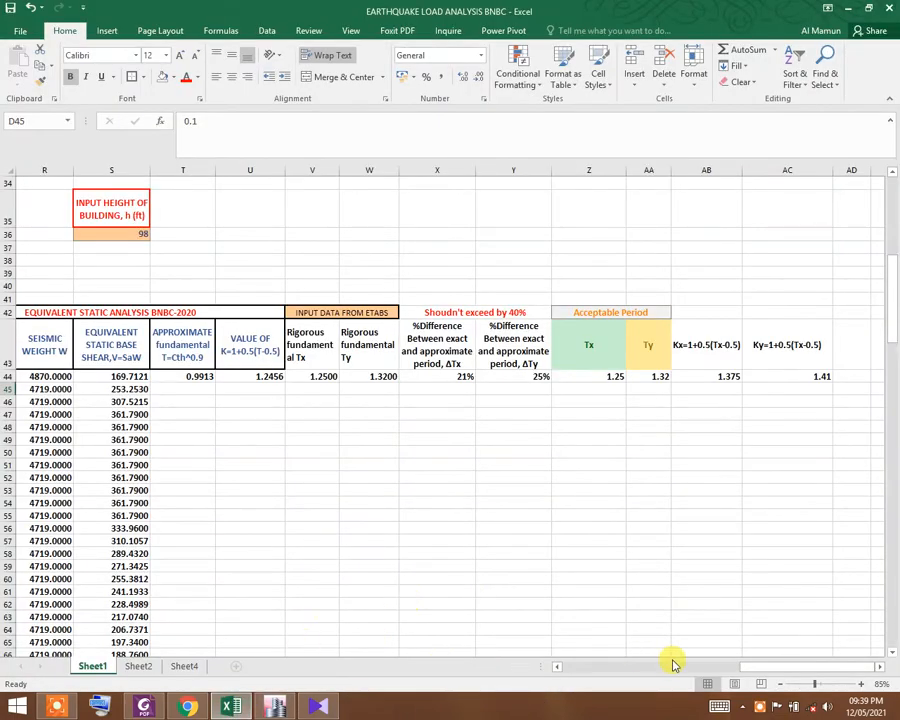
pyautogui.moveTo(760, 667); pyautogui.dragTo(684, 664)
pyautogui.click(494, 376)
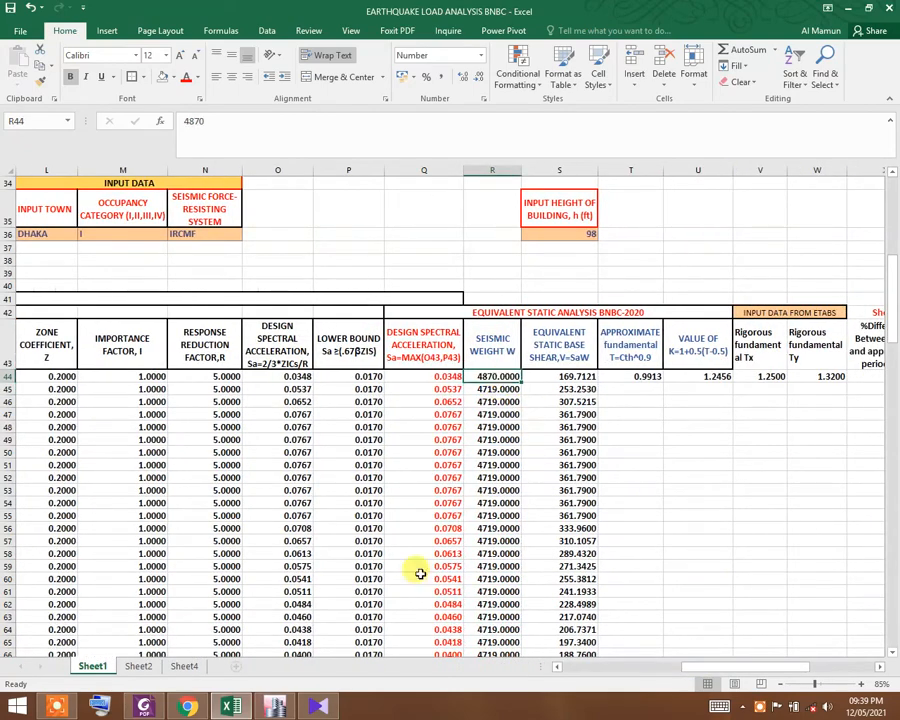
pyautogui.click(273, 707)
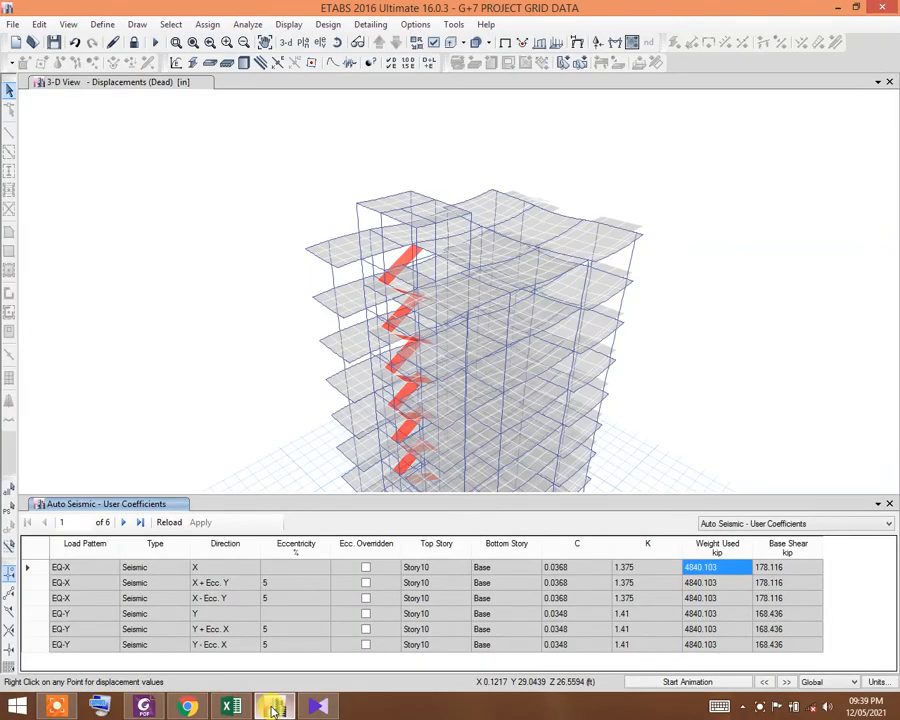
pyautogui.click(273, 707)
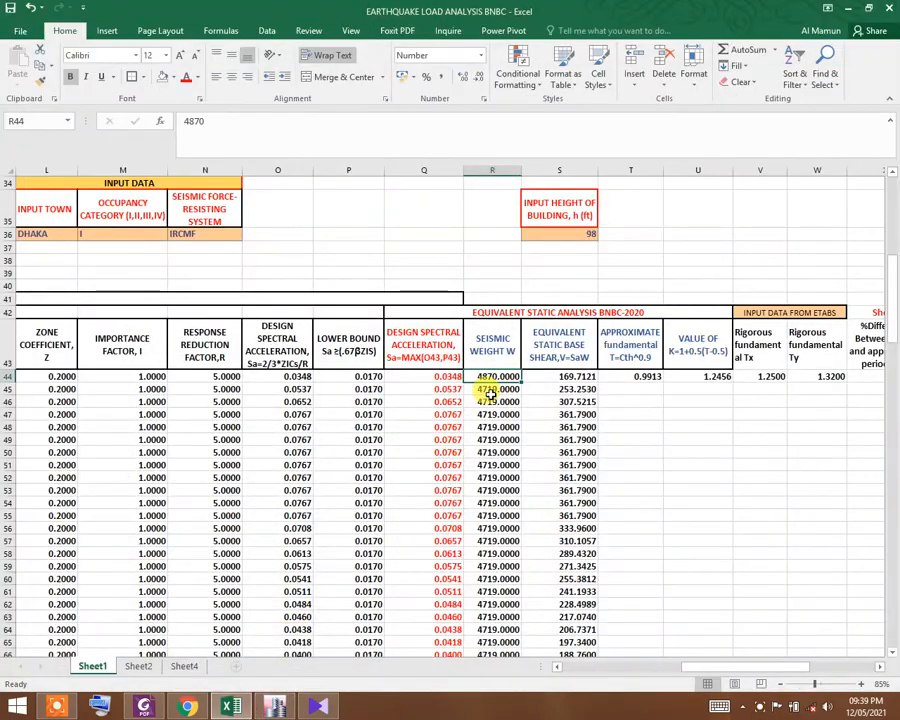
pyautogui.write('484')
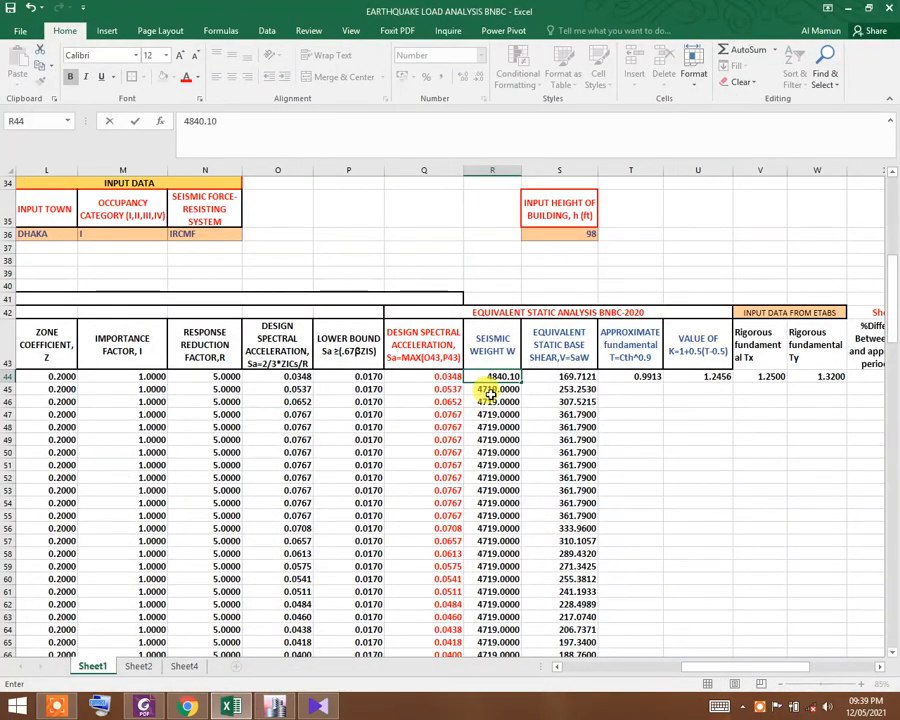
pyautogui.write('0.10')
pyautogui.press('Return')
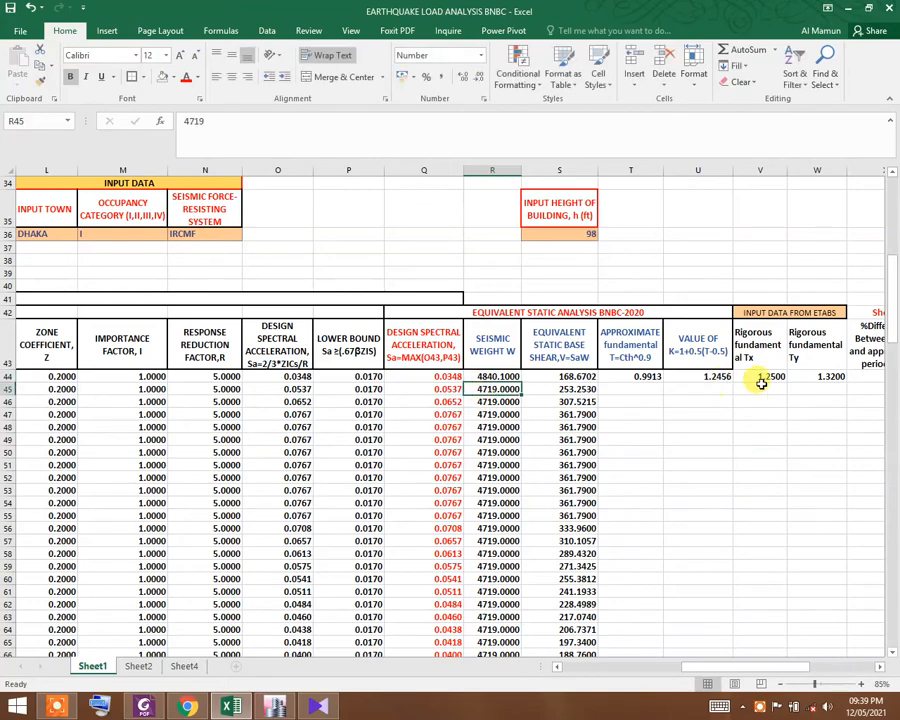
# - Set the building period T to 1.25 in D44 and to 1.32 in D45
pyautogui.moveTo(747, 668); pyautogui.dragTo(620, 665)
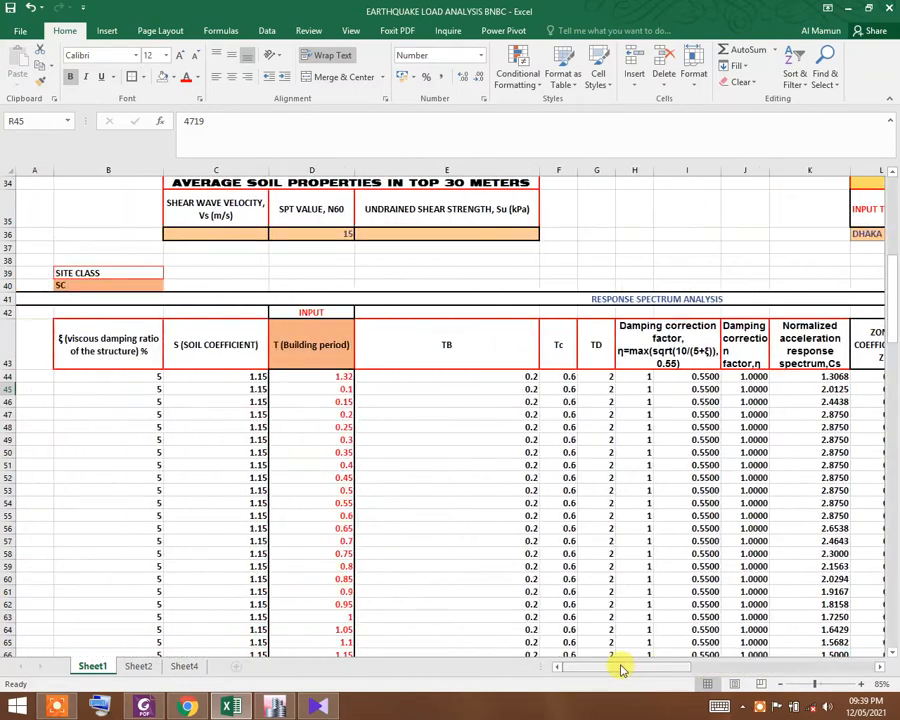
pyautogui.click(343, 377)
pyautogui.write('1.25')
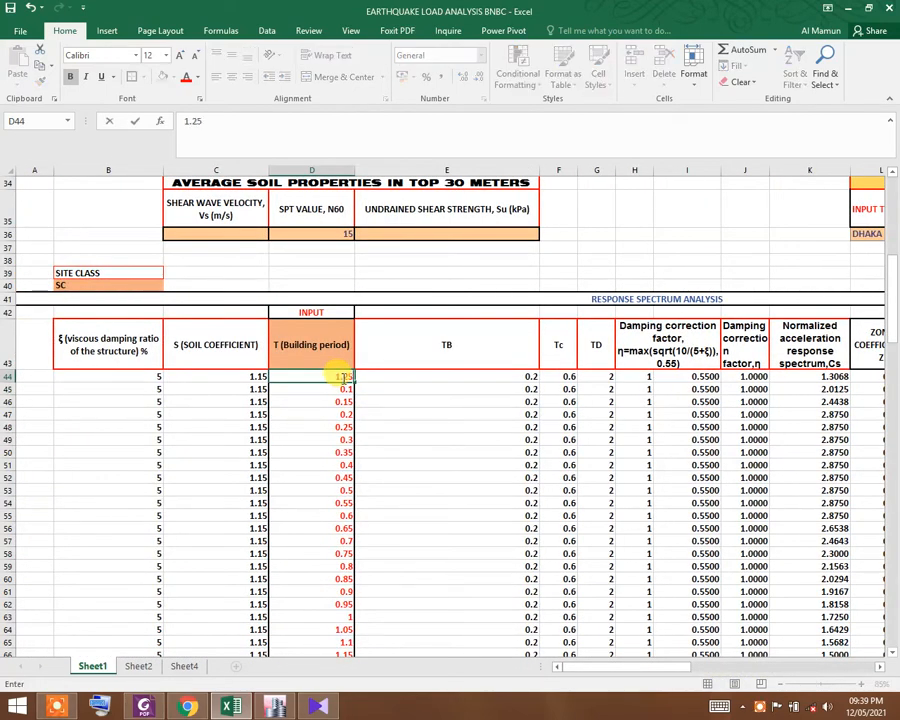
pyautogui.press('Return')
pyautogui.write('1')
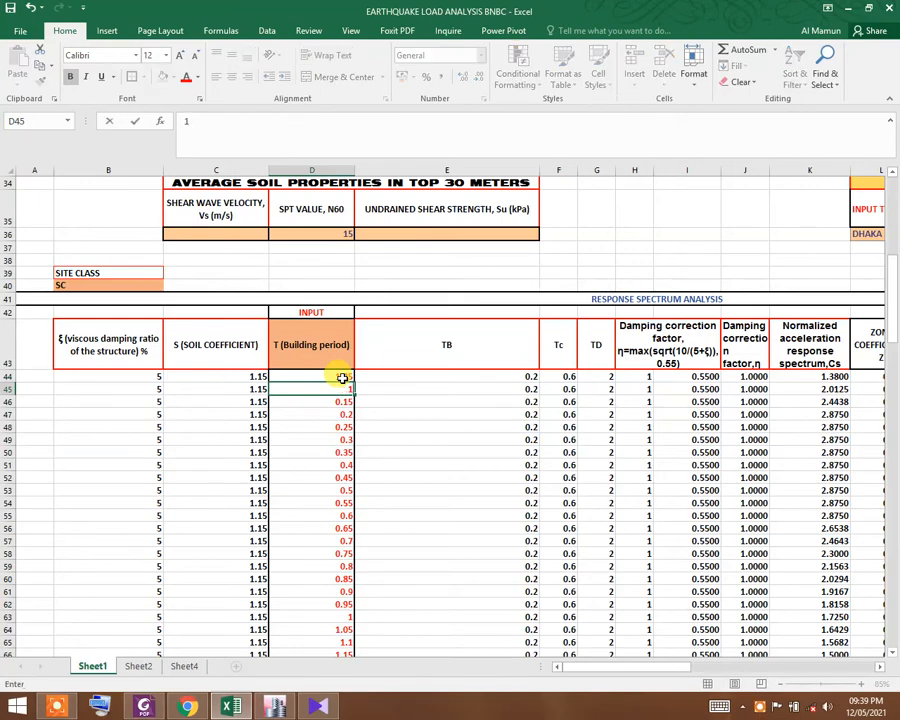
pyautogui.write('.32')
pyautogui.press('Return')
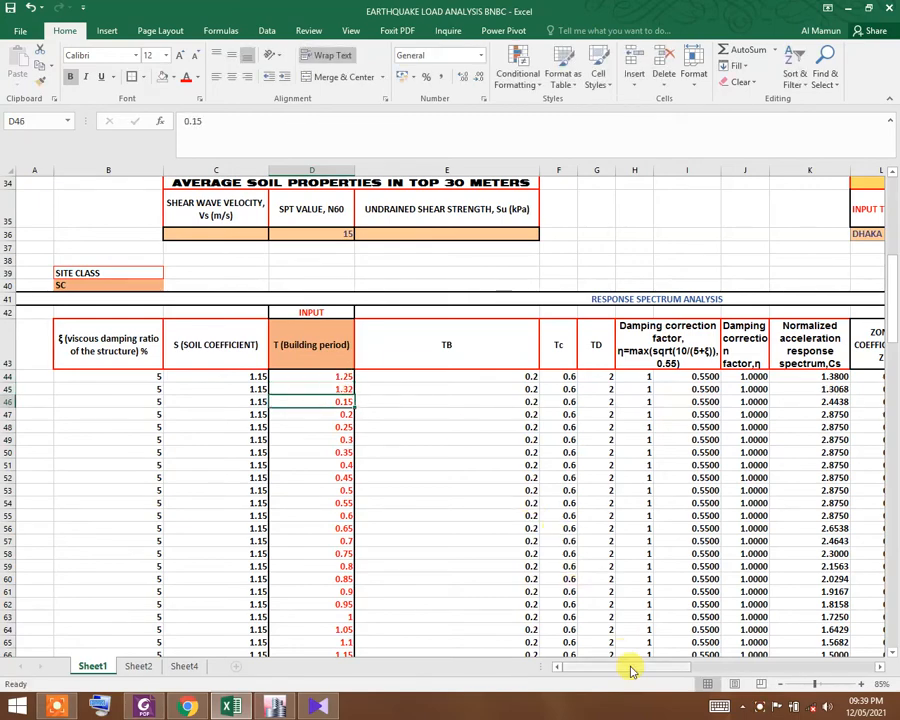
# - Compare the base shears in S44 and S45 with the User Coefficients table in ETABS, and close that table
pyautogui.moveTo(626, 666); pyautogui.dragTo(771, 678)
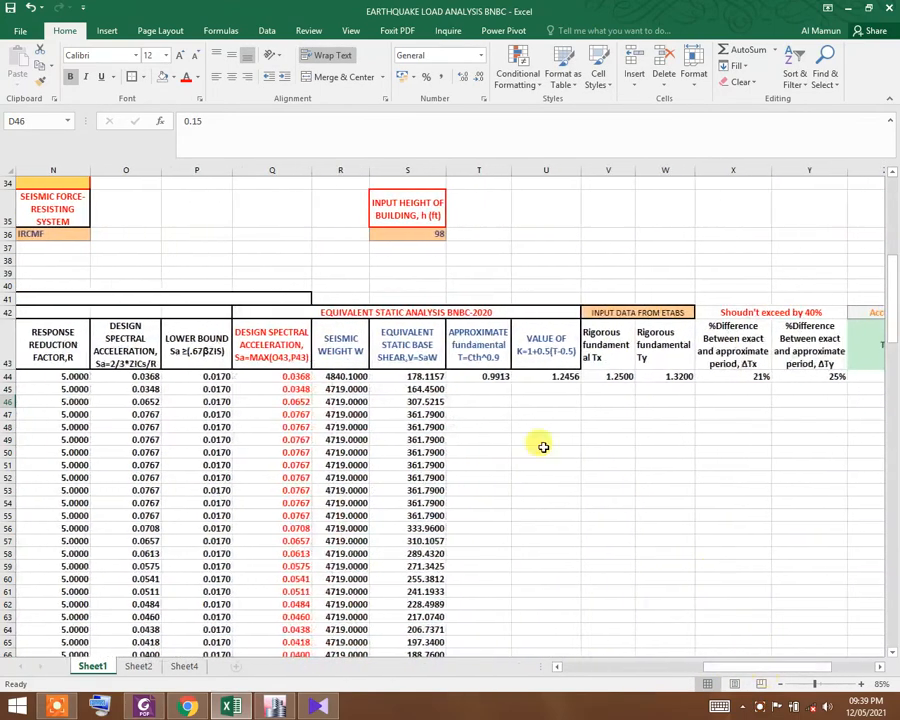
pyautogui.click(409, 389)
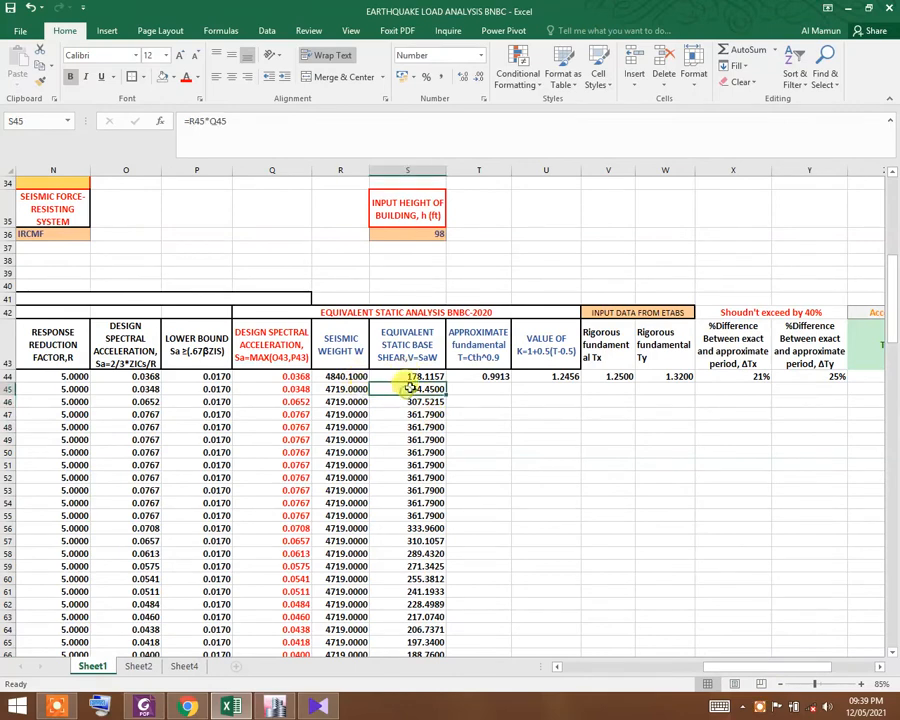
pyautogui.click(413, 377)
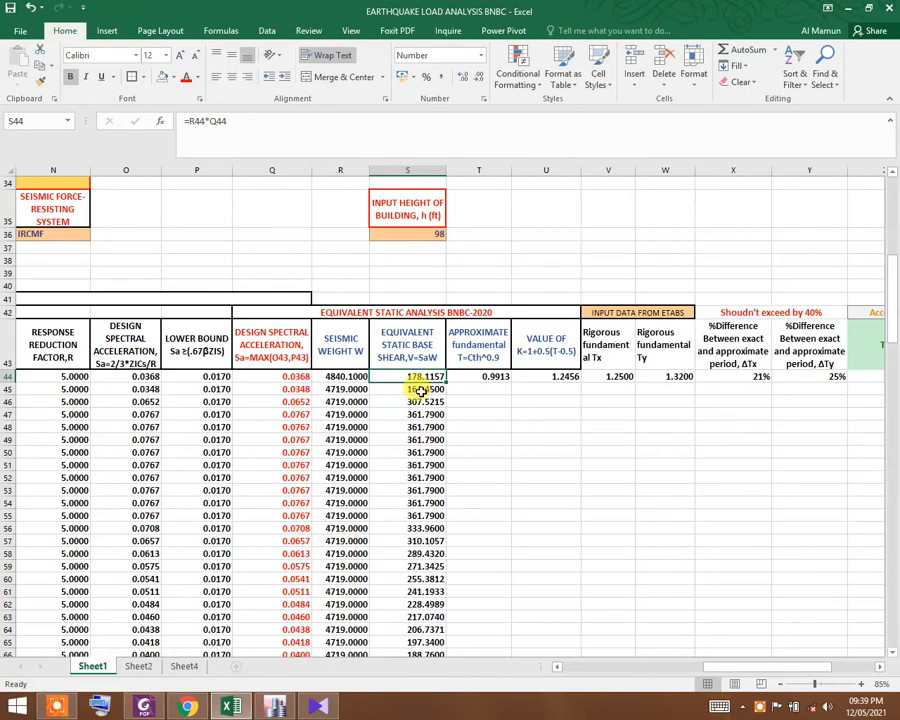
pyautogui.scroll(-1, 420, 392)
pyautogui.click(414, 326)
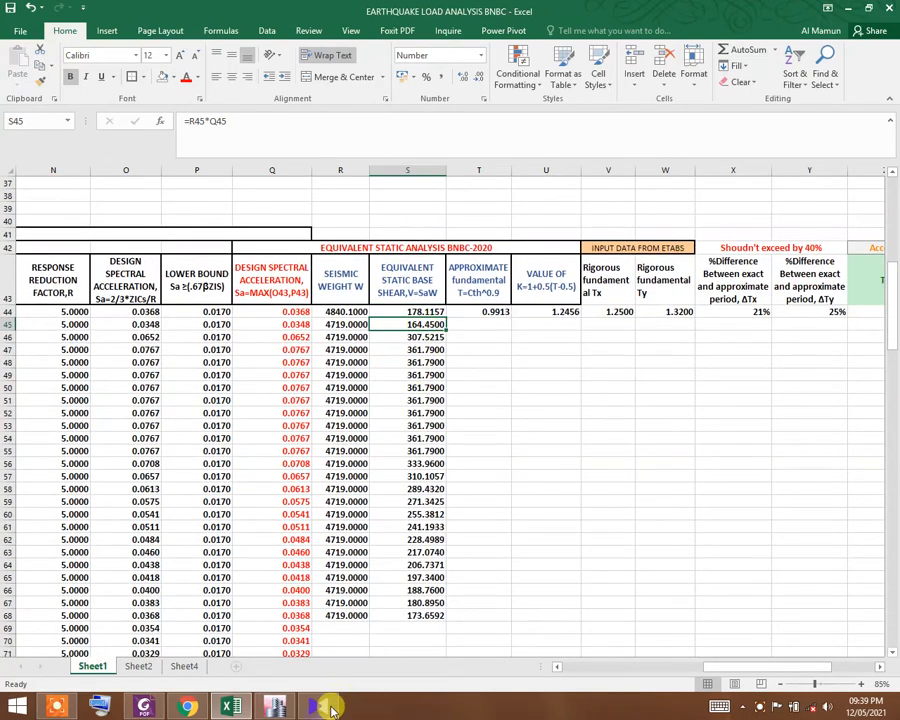
pyautogui.click(277, 707)
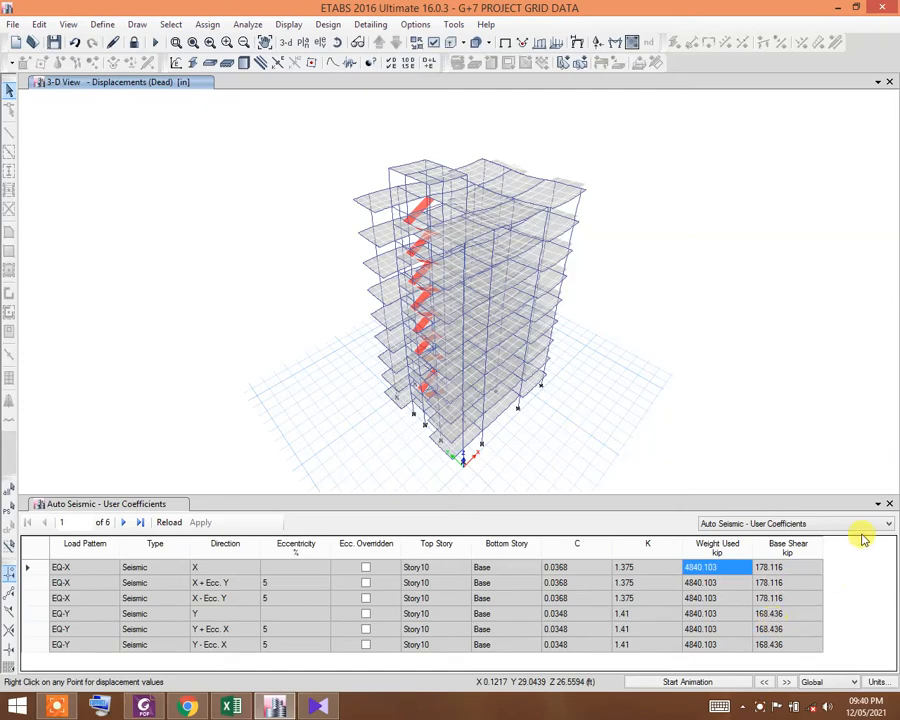
pyautogui.click(886, 504)
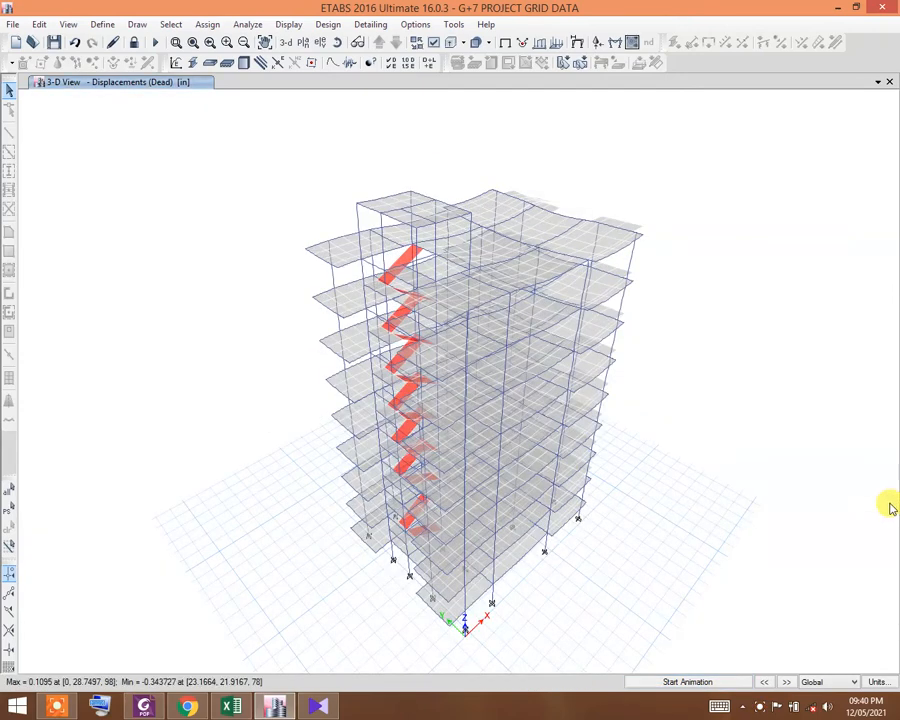
# - Open a story response plot and show the auto lateral loads to stories for load pattern EQ-X
pyautogui.moveTo(616, 340)
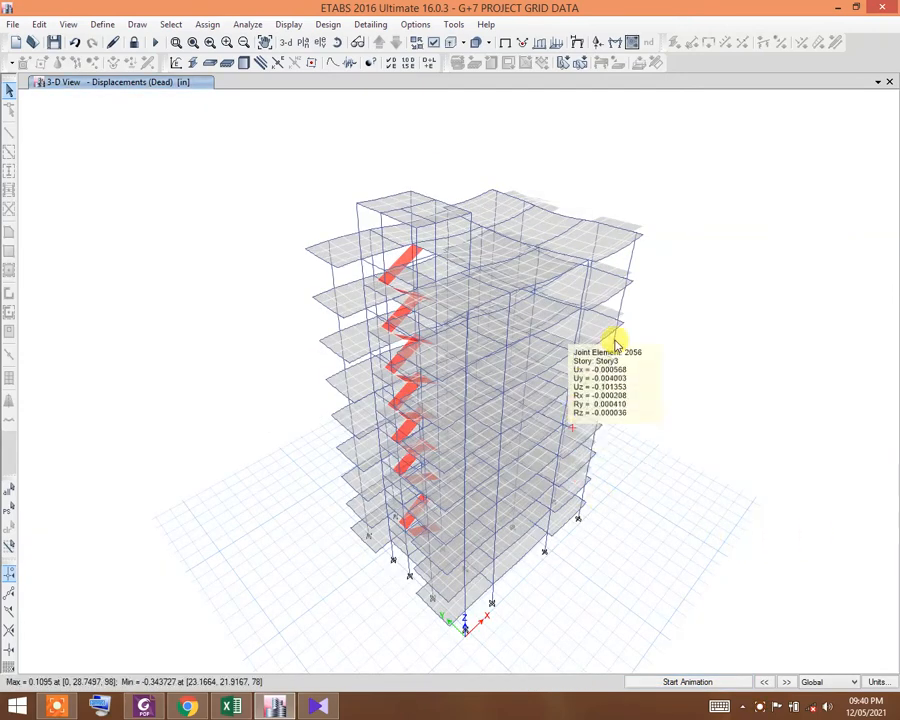
pyautogui.click(286, 26)
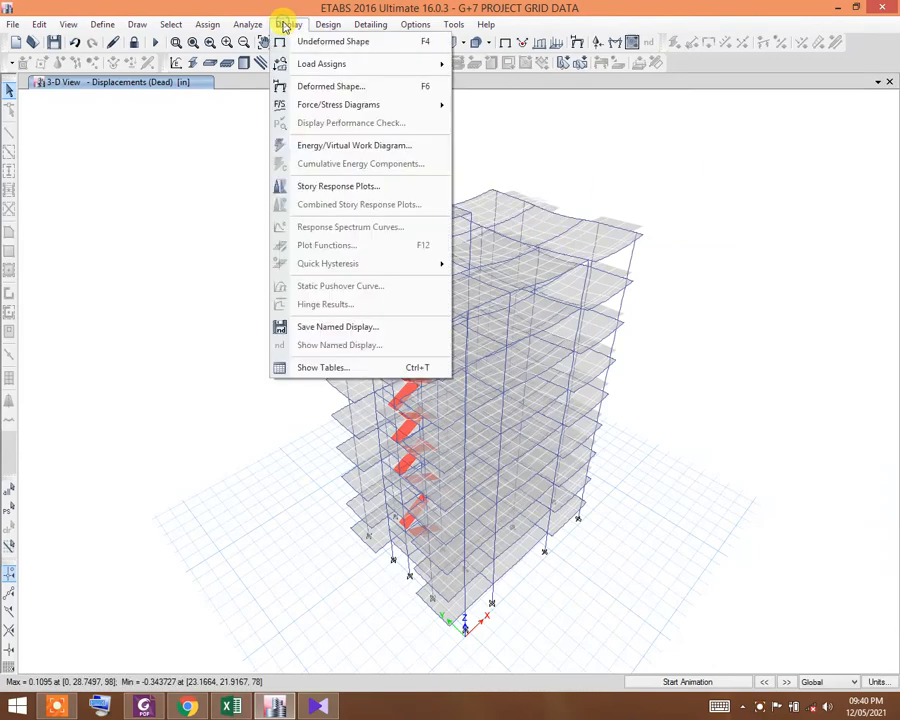
pyautogui.click(310, 181)
pyautogui.click(233, 150)
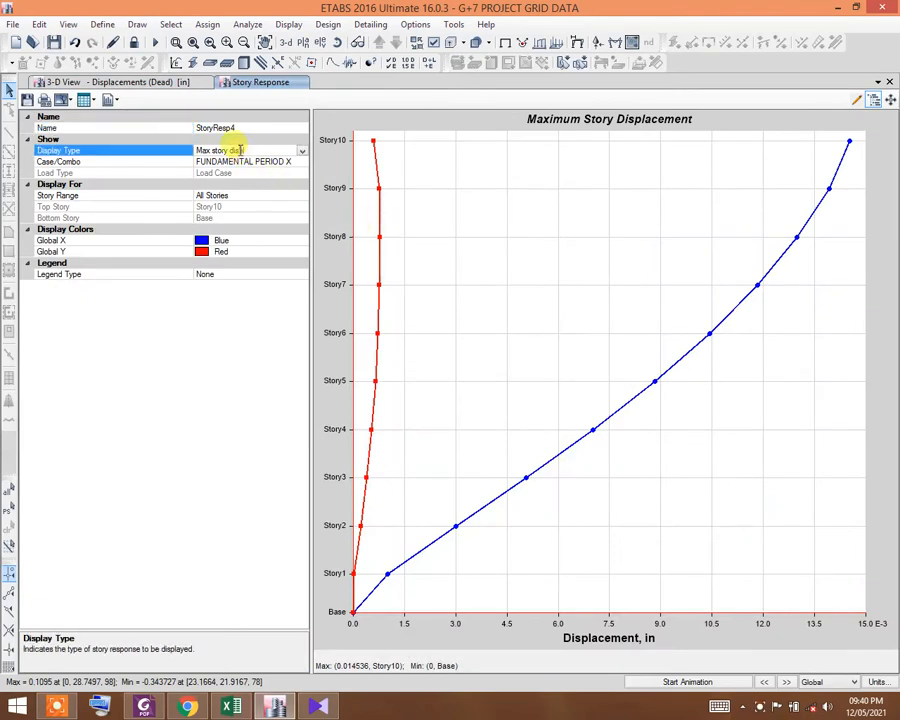
pyautogui.click(299, 153)
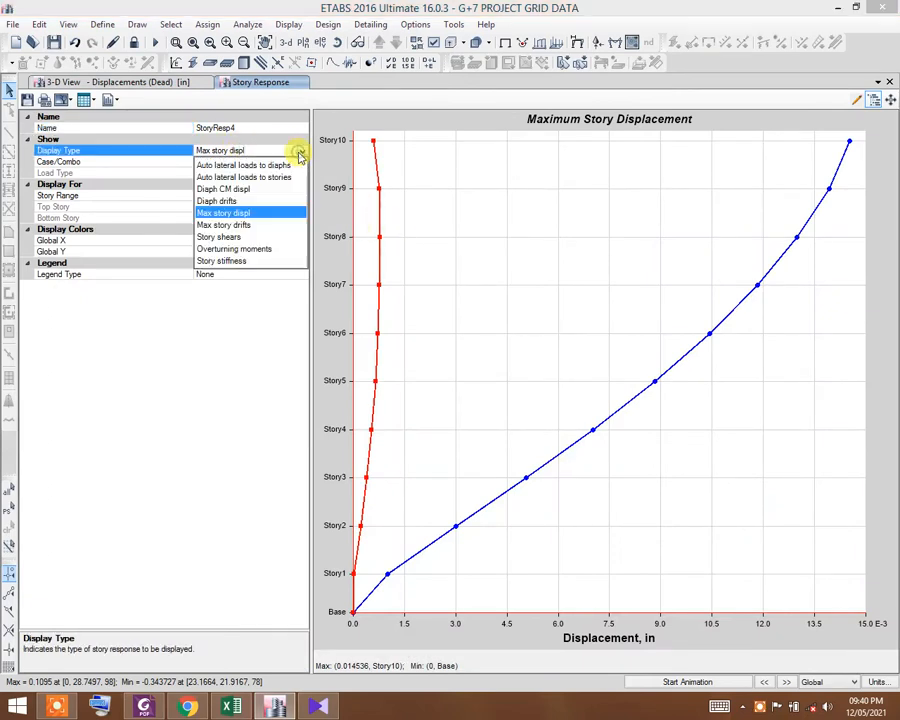
pyautogui.click(227, 177)
pyautogui.click(226, 161)
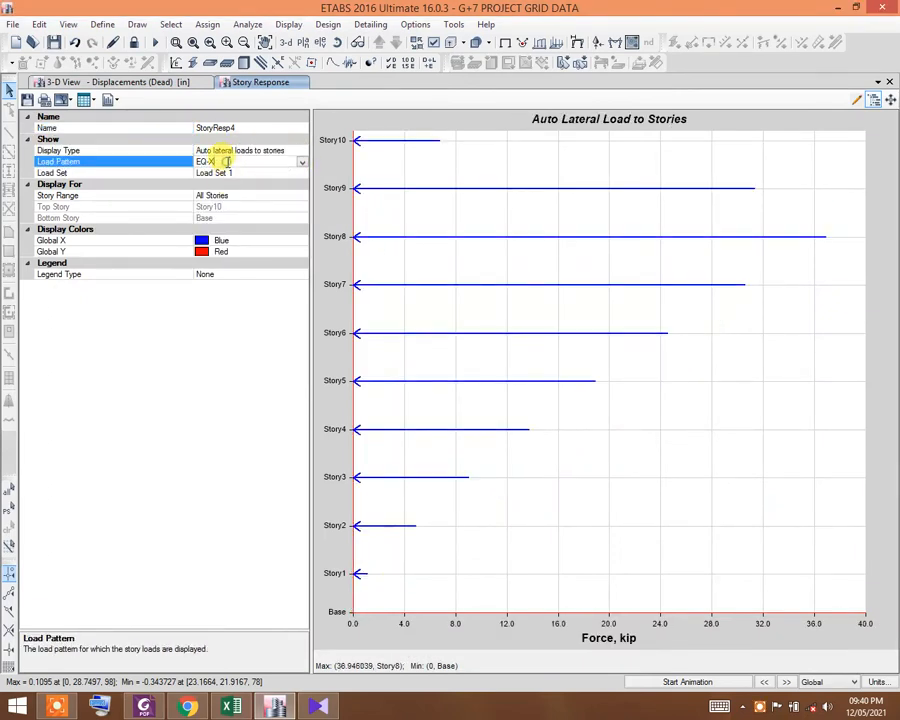
# - Read the EQ-X story forces on page 2 of the plot's summary report at 100% zoom, and close the report
pyautogui.click(109, 99)
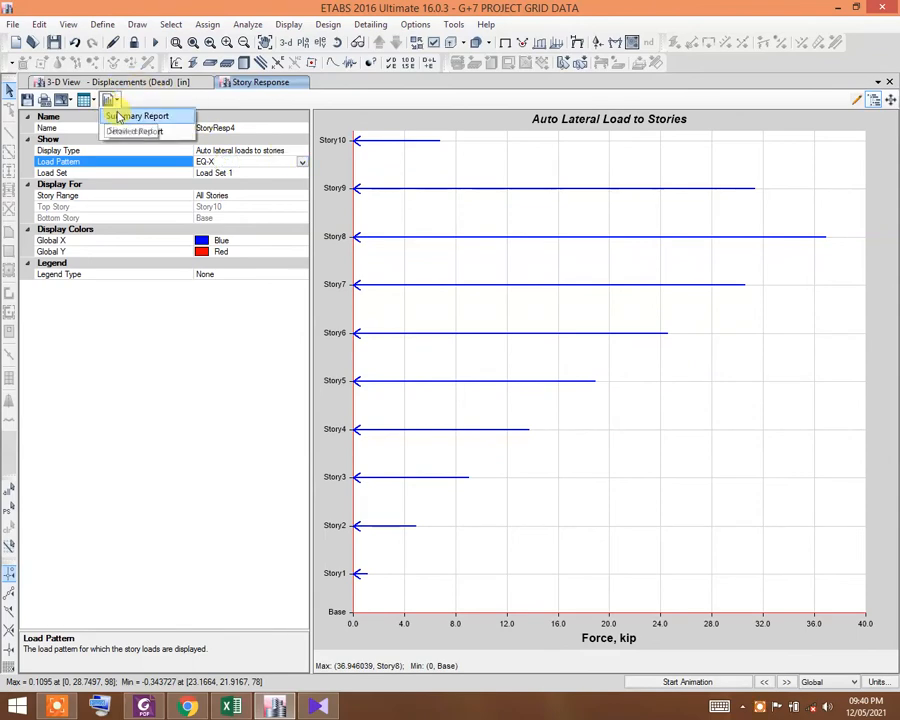
pyautogui.click(121, 117)
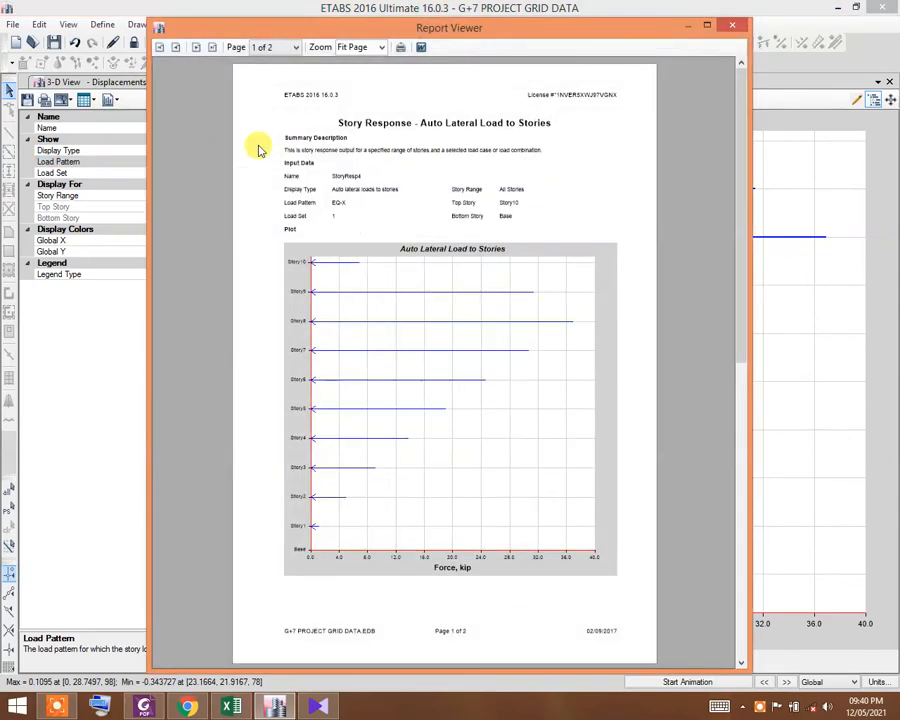
pyautogui.click(285, 48)
pyautogui.click(266, 74)
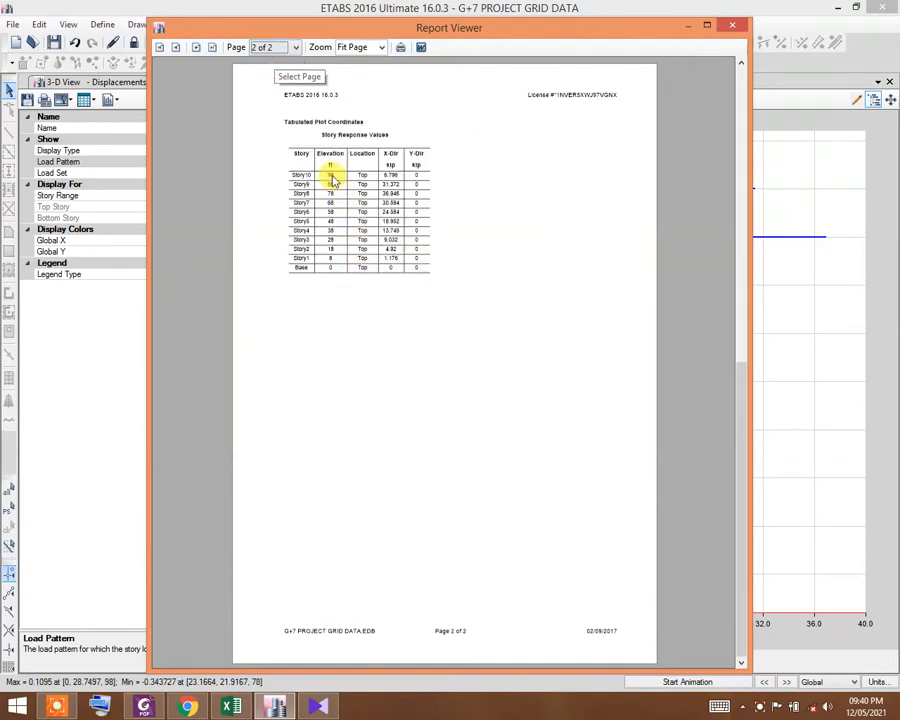
pyautogui.click(381, 47)
pyautogui.click(368, 104)
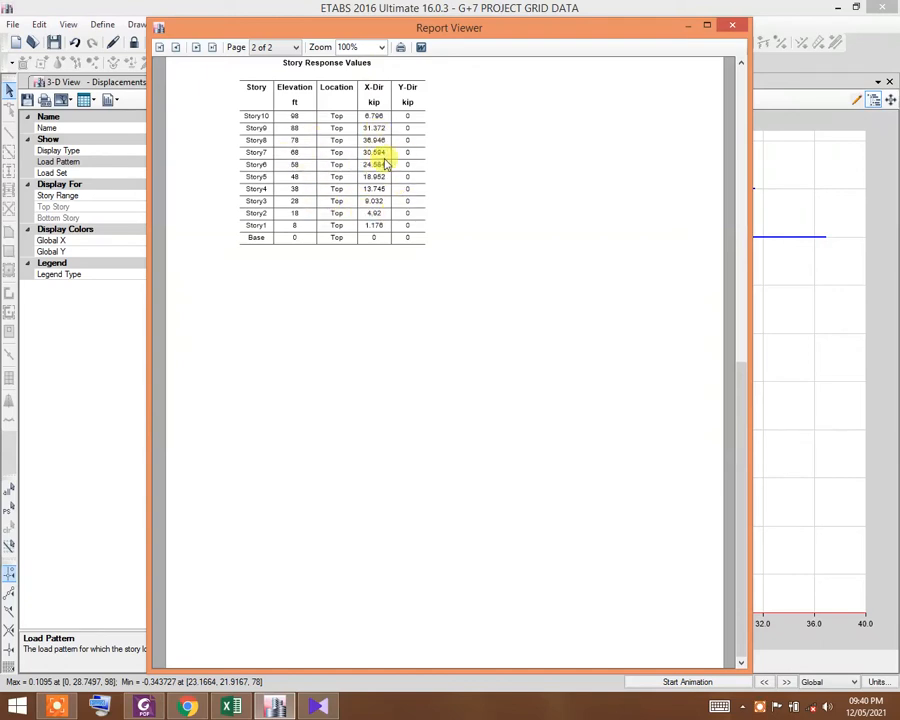
pyautogui.click(724, 28)
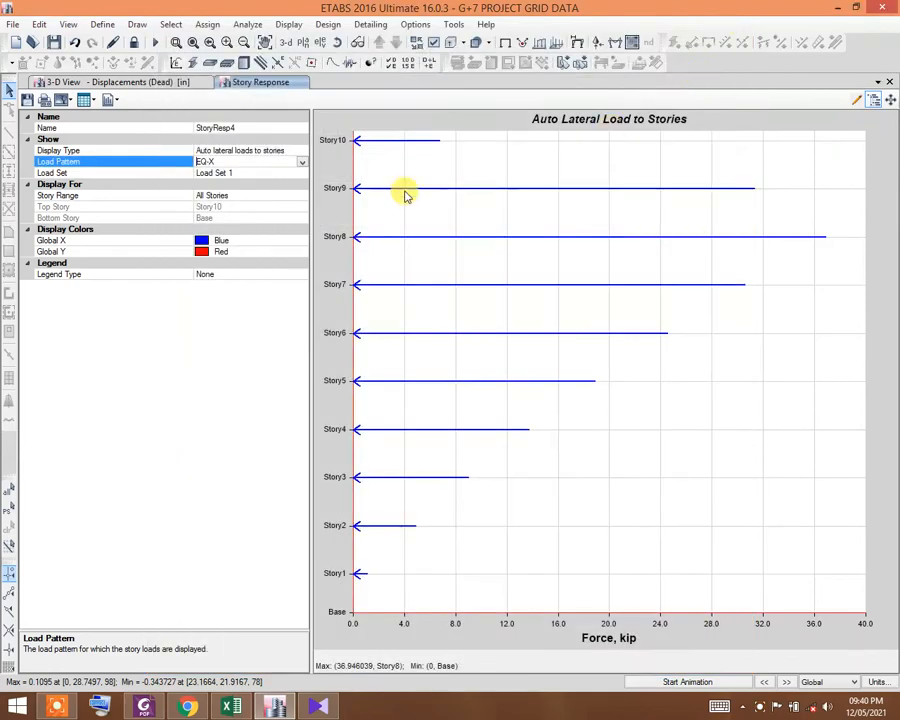
# - Switch the story response plot to load pattern EQ-Y and open its report
pyautogui.click(303, 163)
pyautogui.click(303, 164)
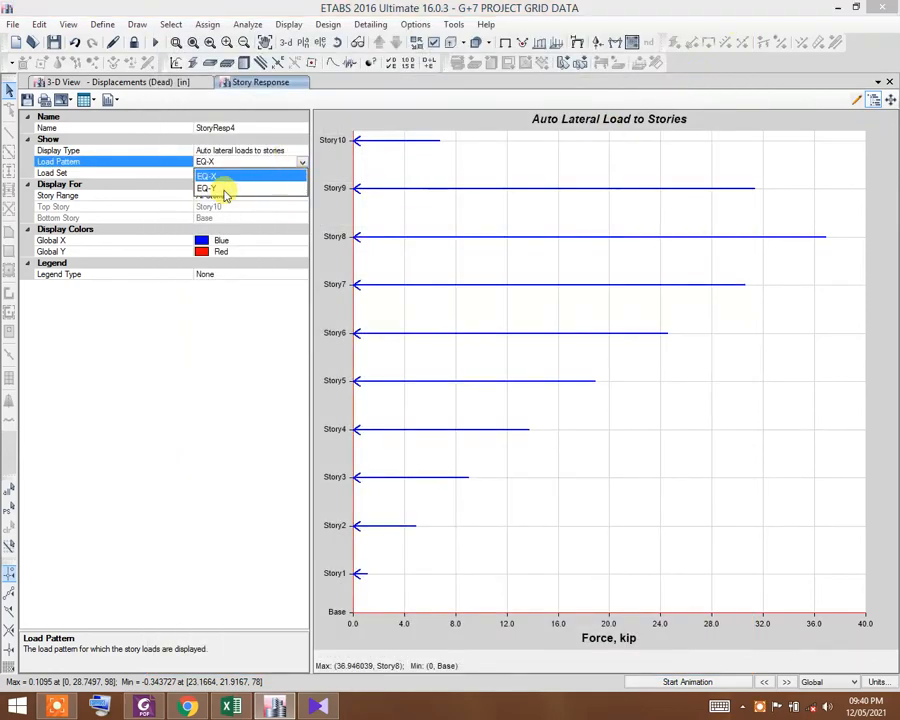
pyautogui.click(224, 189)
pyautogui.click(110, 99)
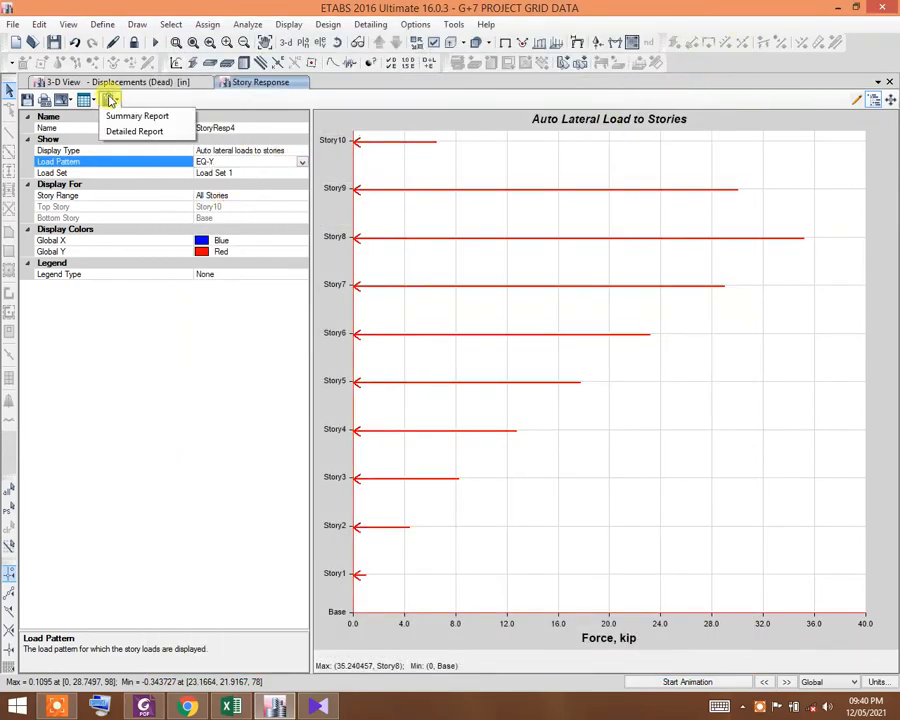
pyautogui.click(130, 133)
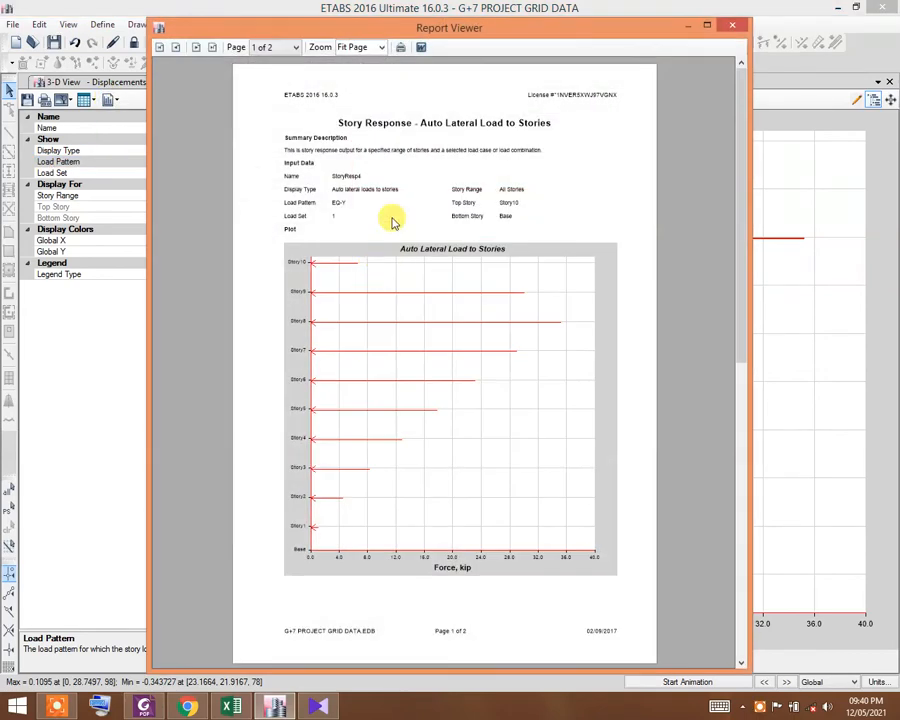
# - Read the EQ-Y story forces on page 2 of the report at 121% zoom, and close the report and the story response plot
pyautogui.click(284, 48)
pyautogui.click(277, 73)
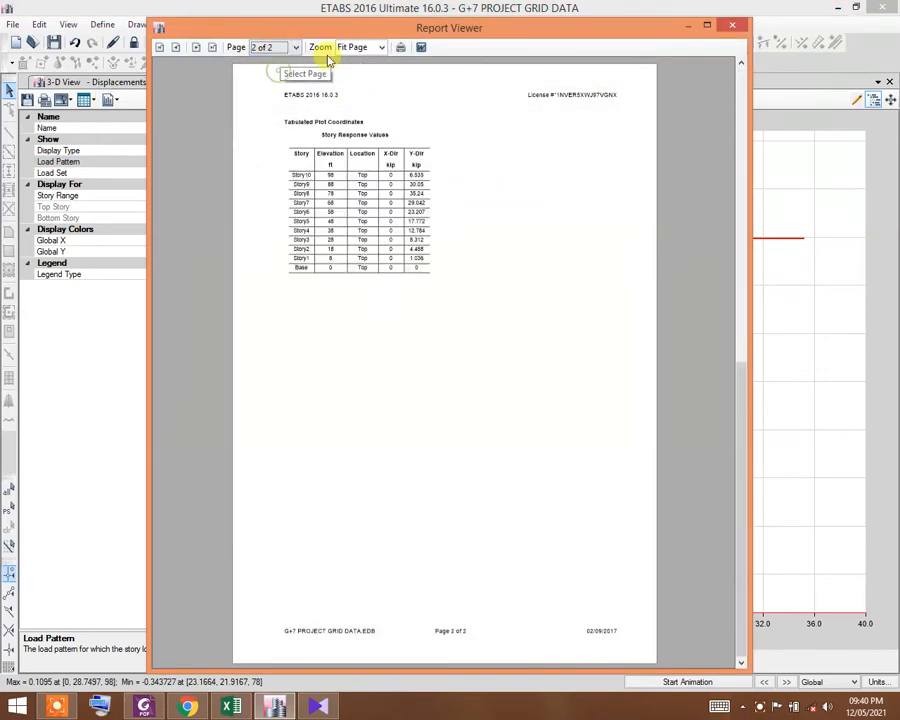
pyautogui.click(381, 48)
pyautogui.click(352, 104)
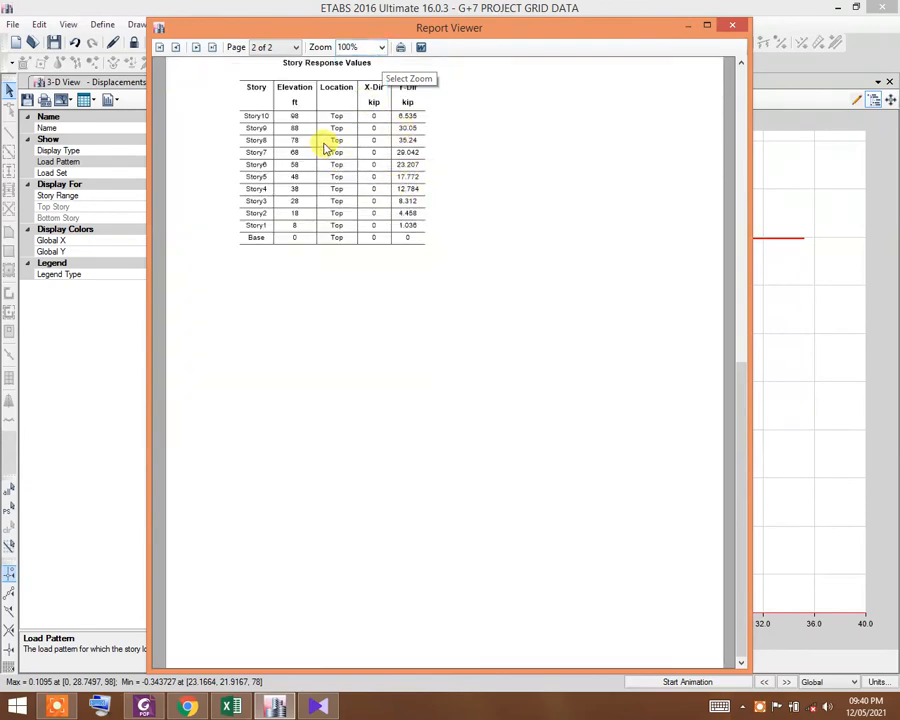
pyautogui.keyDown('ctrl'); pyautogui.scroll(2, 326, 147); pyautogui.keyUp('ctrl')
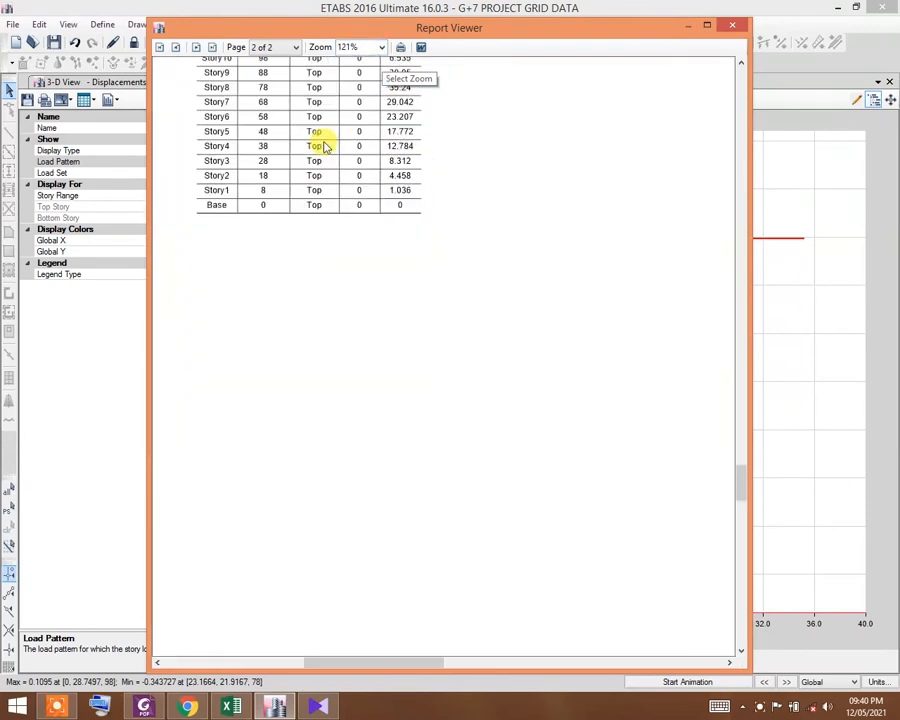
pyautogui.click(739, 400)
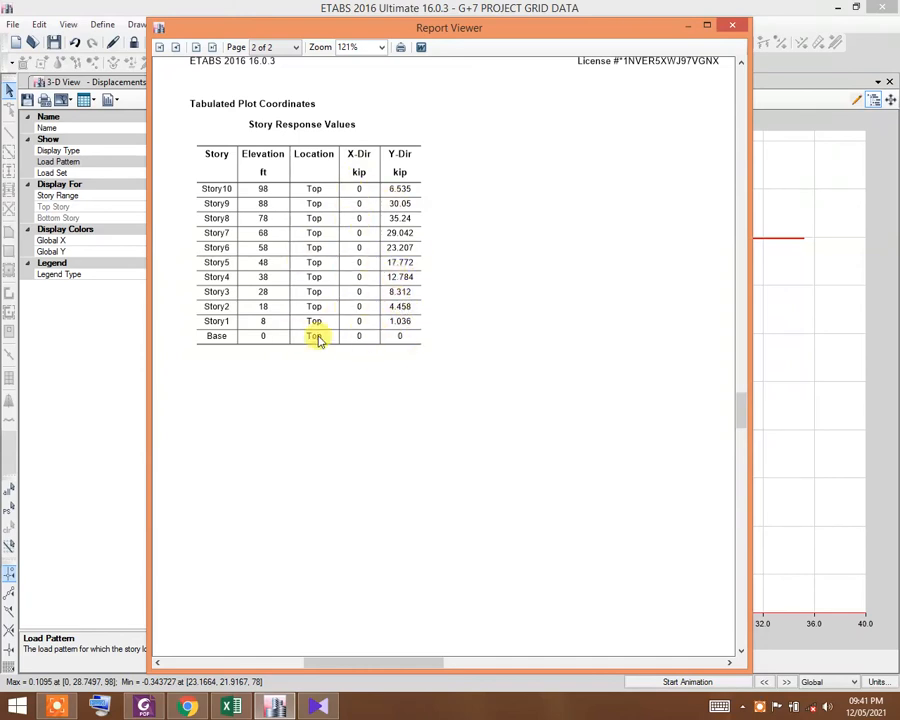
pyautogui.scroll(3, 353, 303)
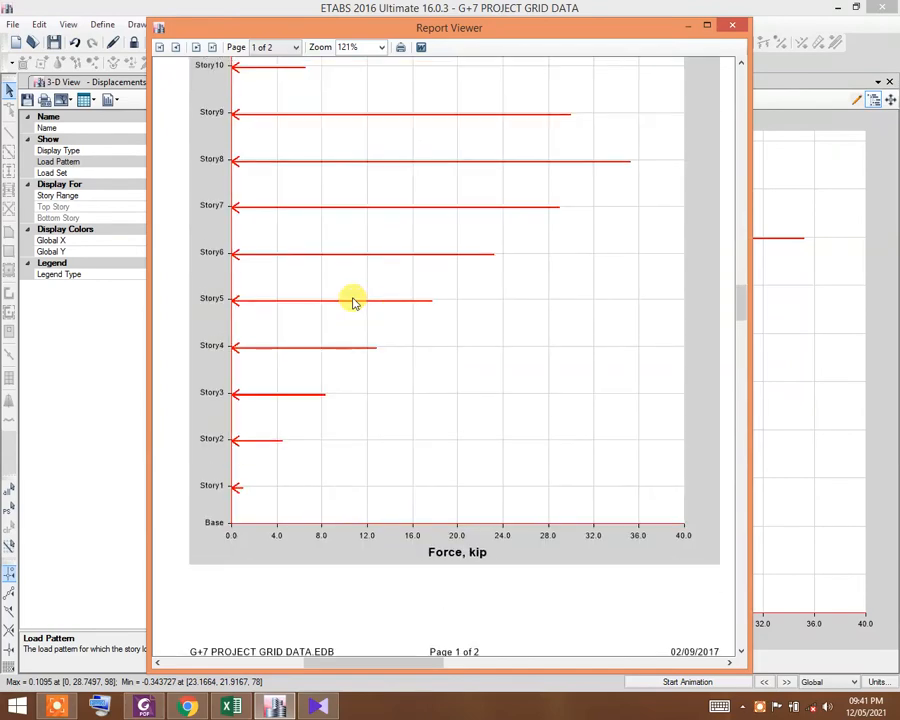
pyautogui.scroll(-3, 353, 303)
pyautogui.scroll(3, 353, 303)
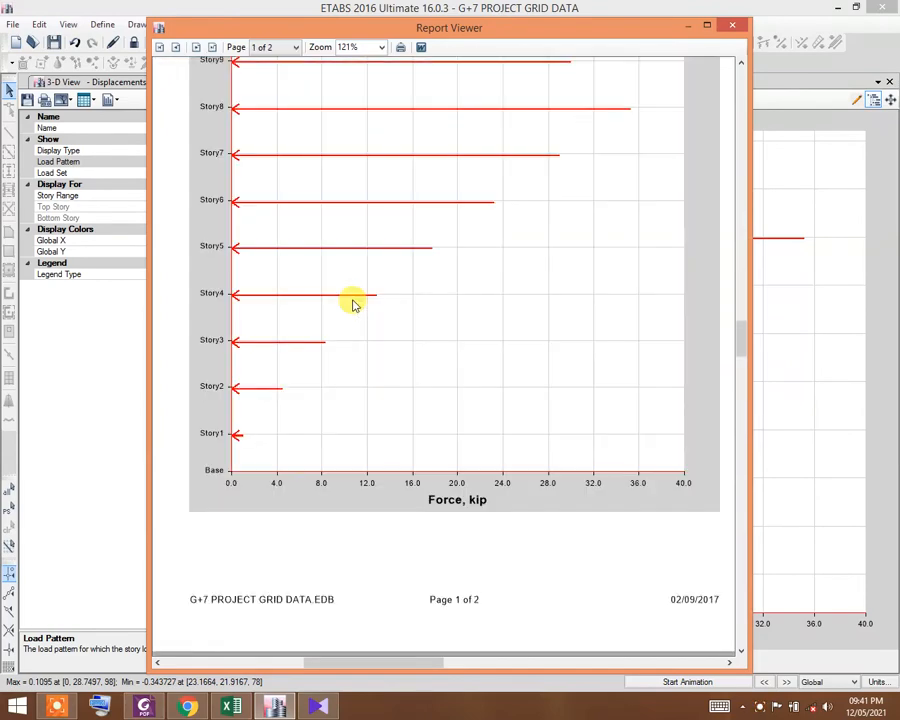
pyautogui.click(733, 25)
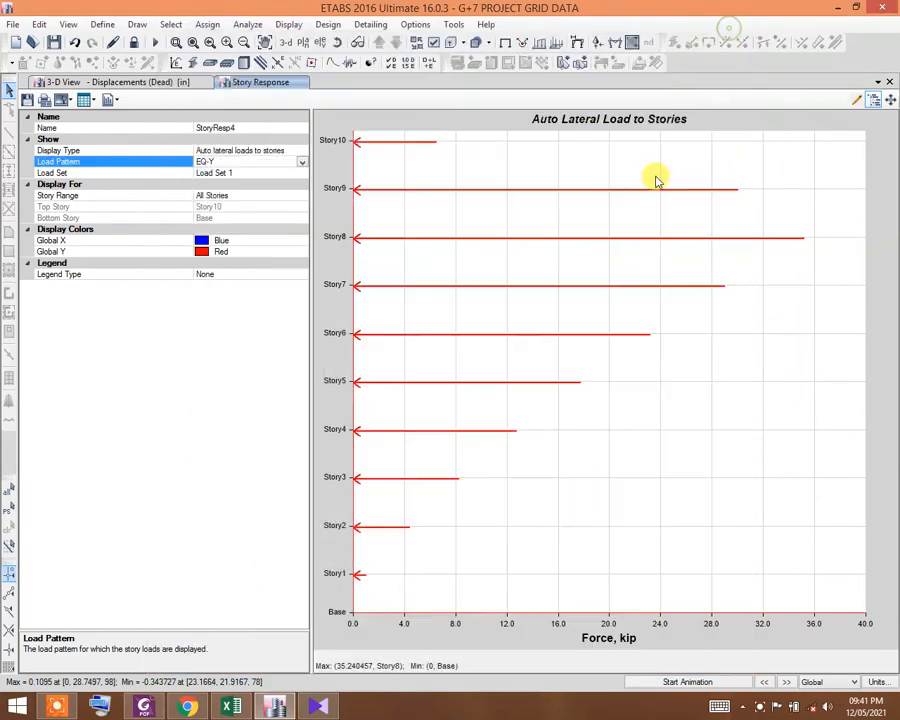
pyautogui.click(887, 85)
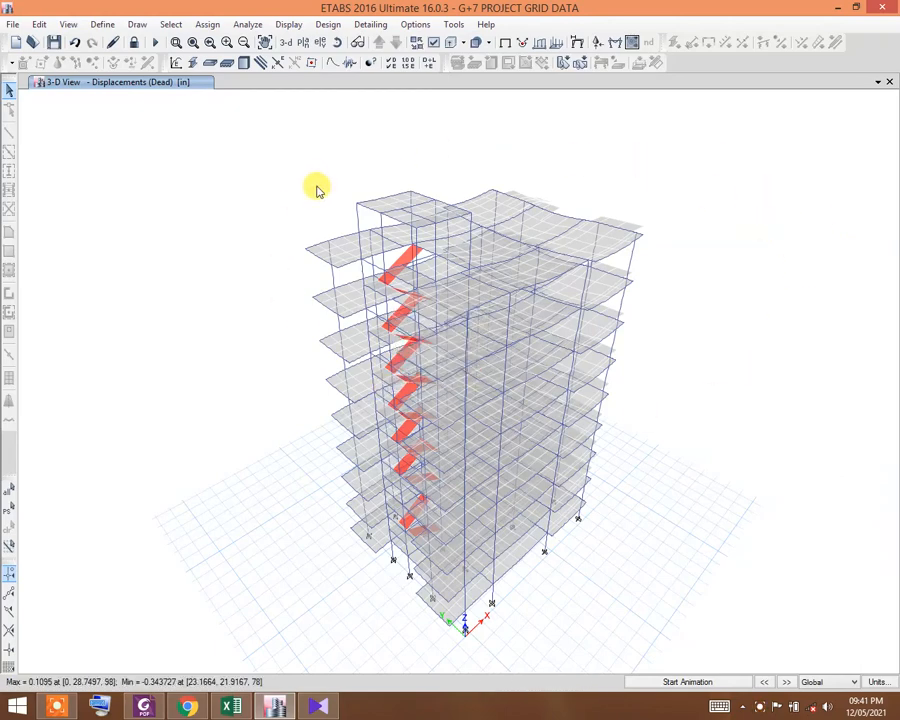
# - Display the deformed shape for load case EQ-X at step number 1 and animate it in the 3-D view
pyautogui.moveTo(485, 241)
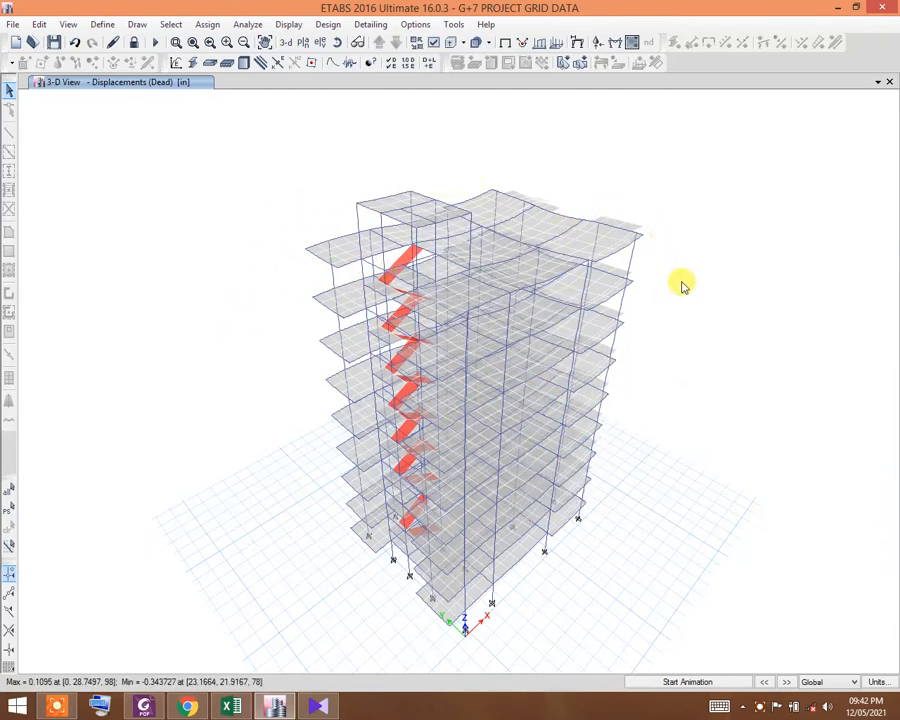
pyautogui.click(581, 44)
pyautogui.click(579, 46)
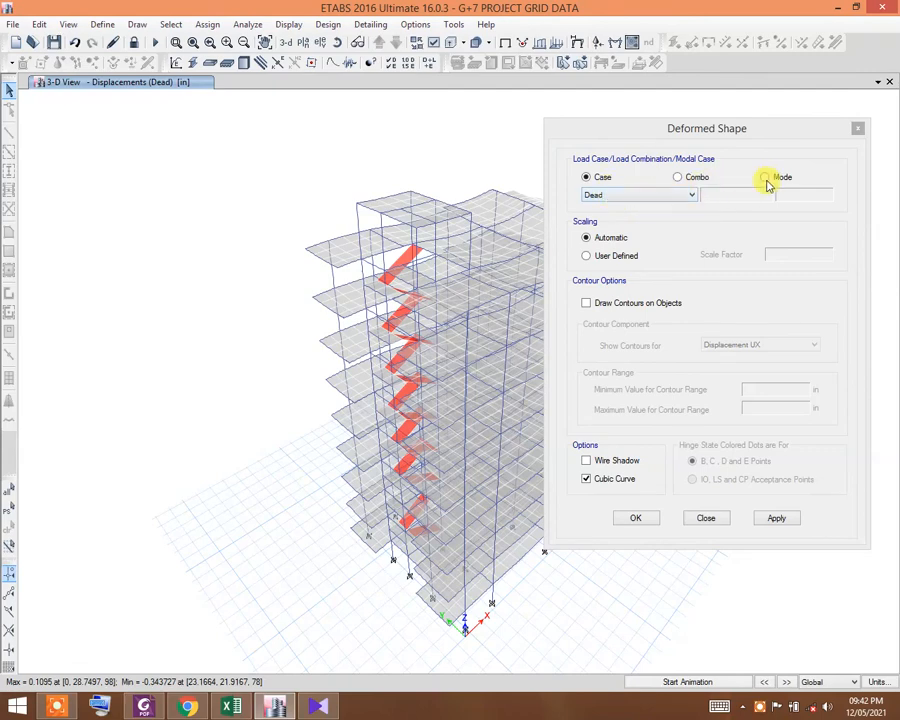
pyautogui.click(639, 195)
pyautogui.click(613, 227)
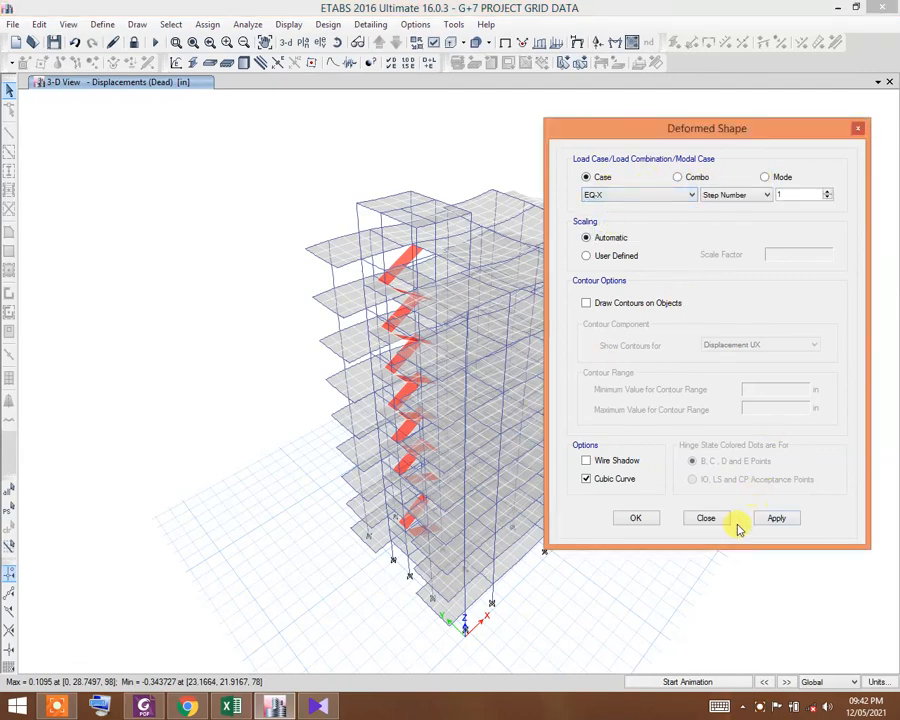
pyautogui.click(772, 519)
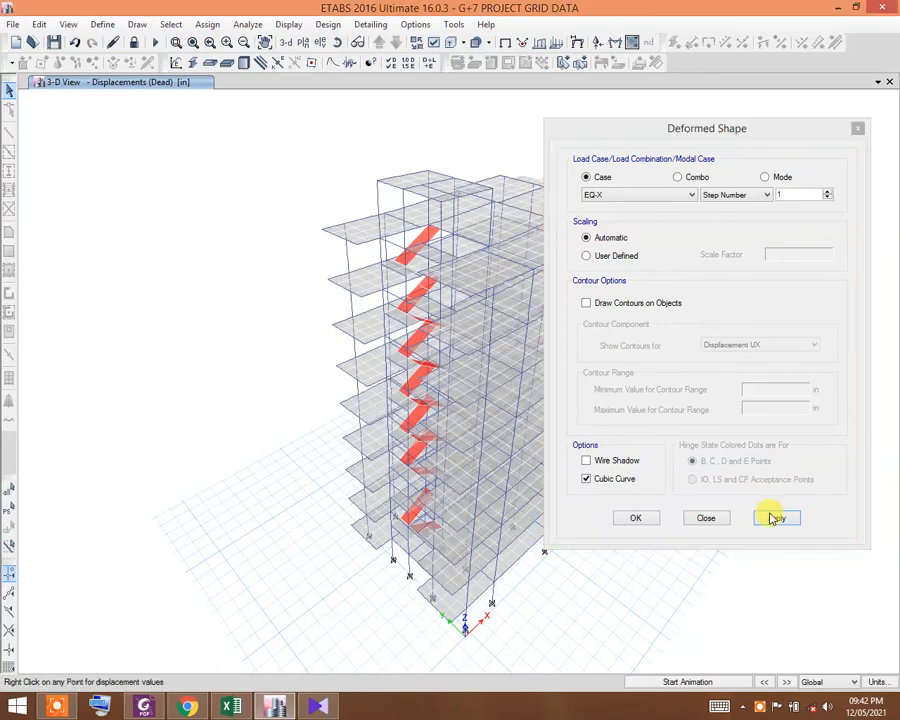
pyautogui.click(700, 682)
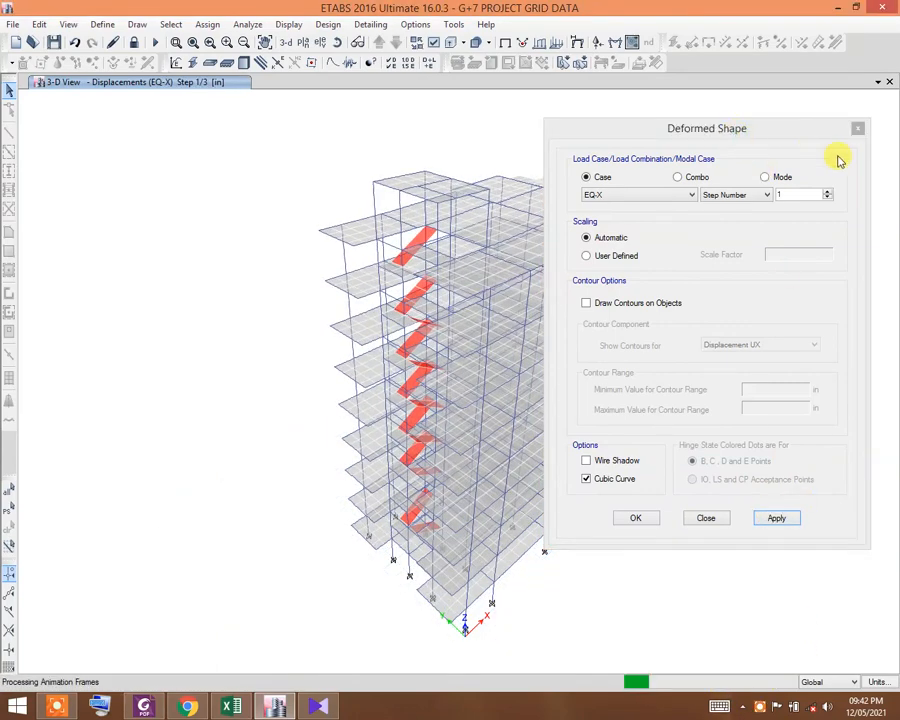
pyautogui.moveTo(734, 131); pyautogui.dragTo(842, 164)
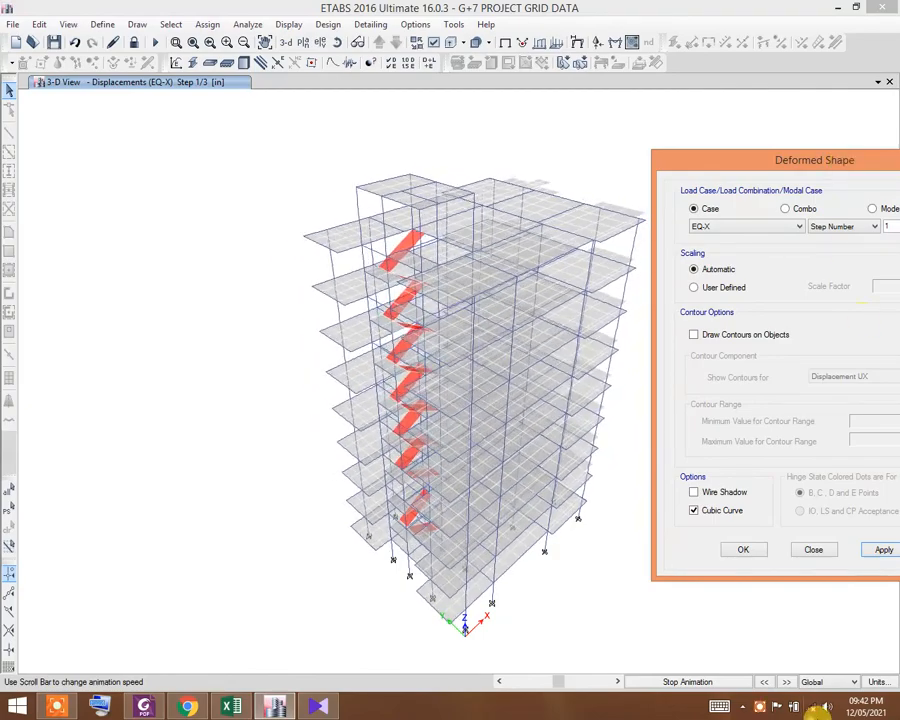
# - Lower the system's headphone volume
pyautogui.click(821, 705)
pyautogui.moveTo(819, 528); pyautogui.dragTo(819, 580)
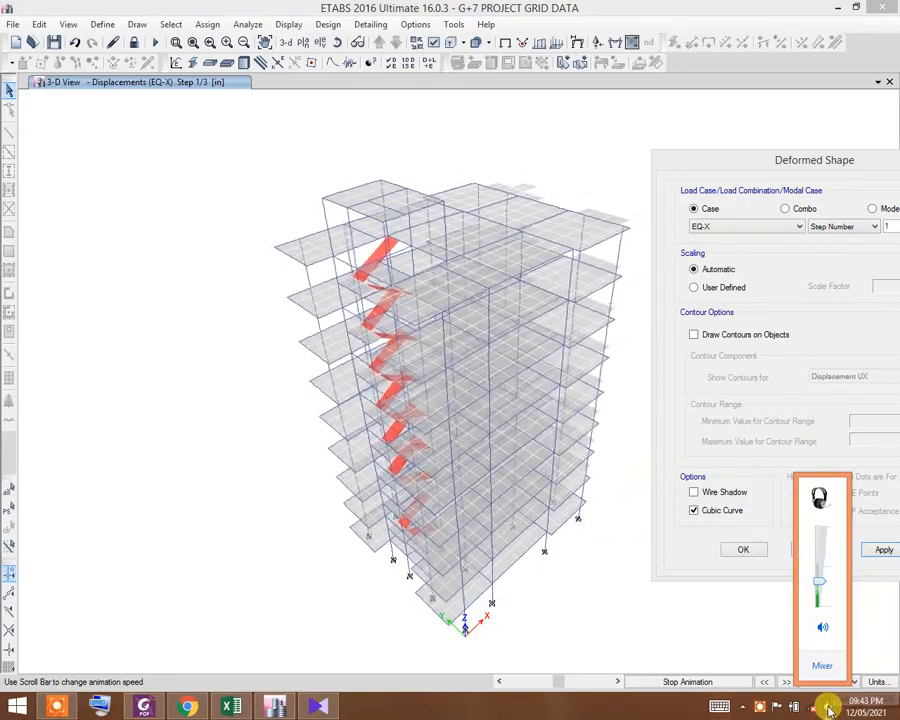
pyautogui.click(760, 640)
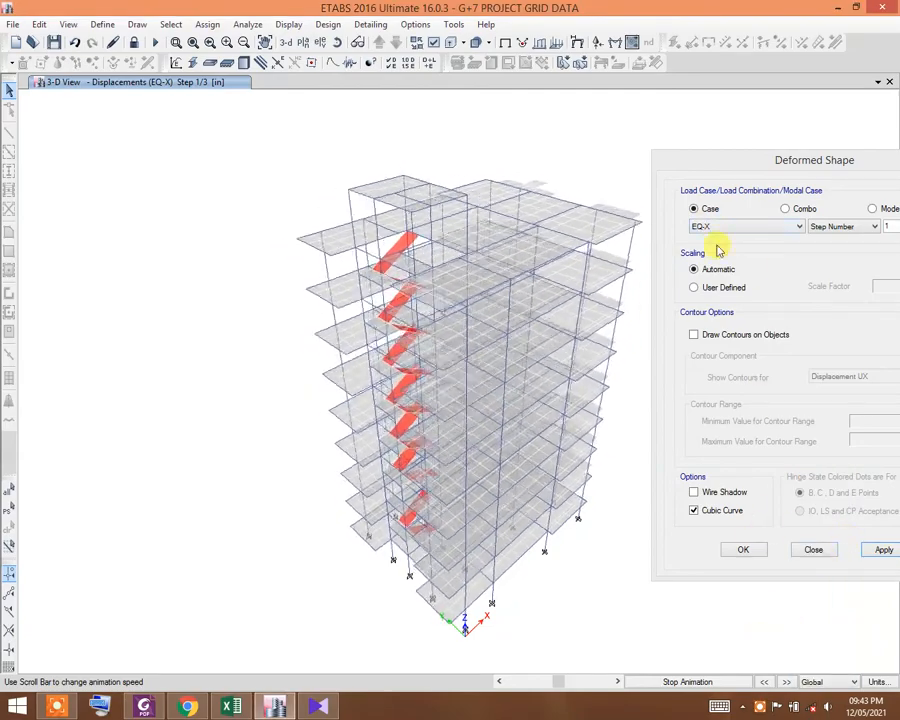
# - Display and animate the deformed shape for load case EQ-Y, and close the Deformed Shape settings
pyautogui.click(705, 228)
pyautogui.click(700, 265)
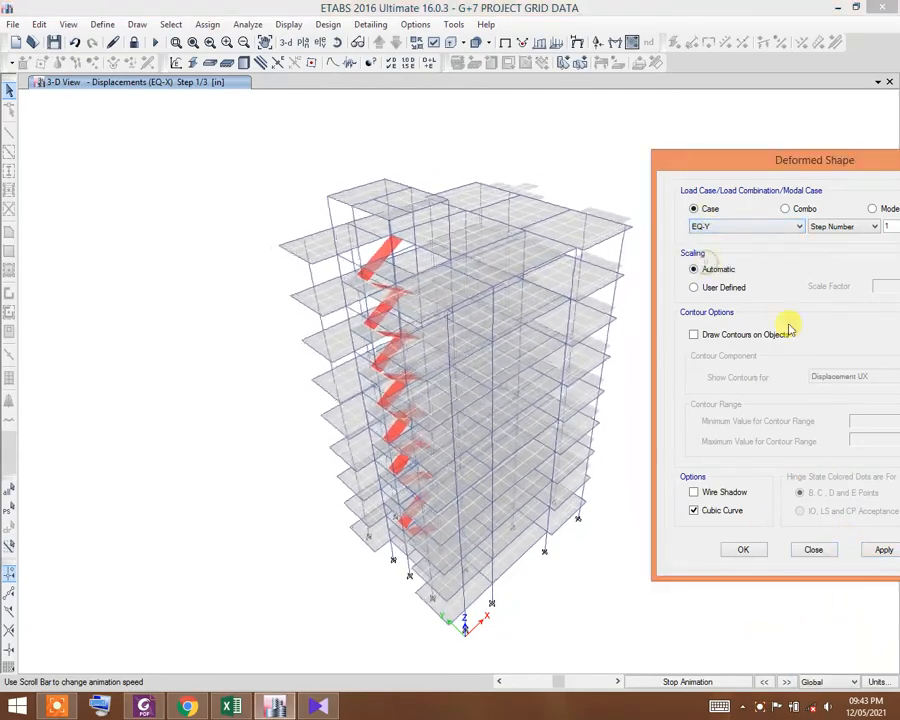
pyautogui.click(884, 551)
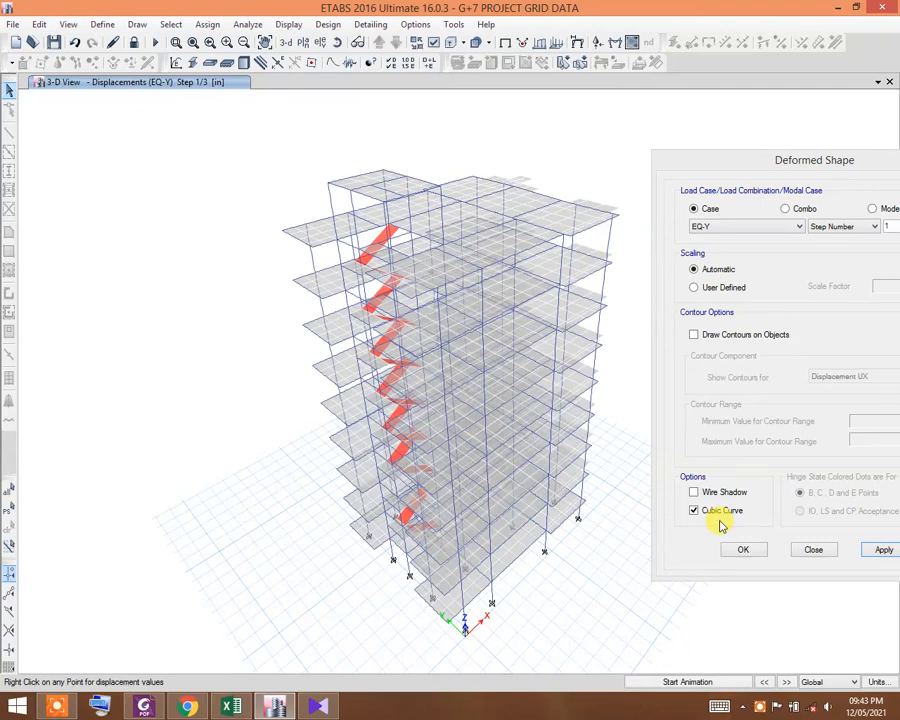
pyautogui.click(676, 681)
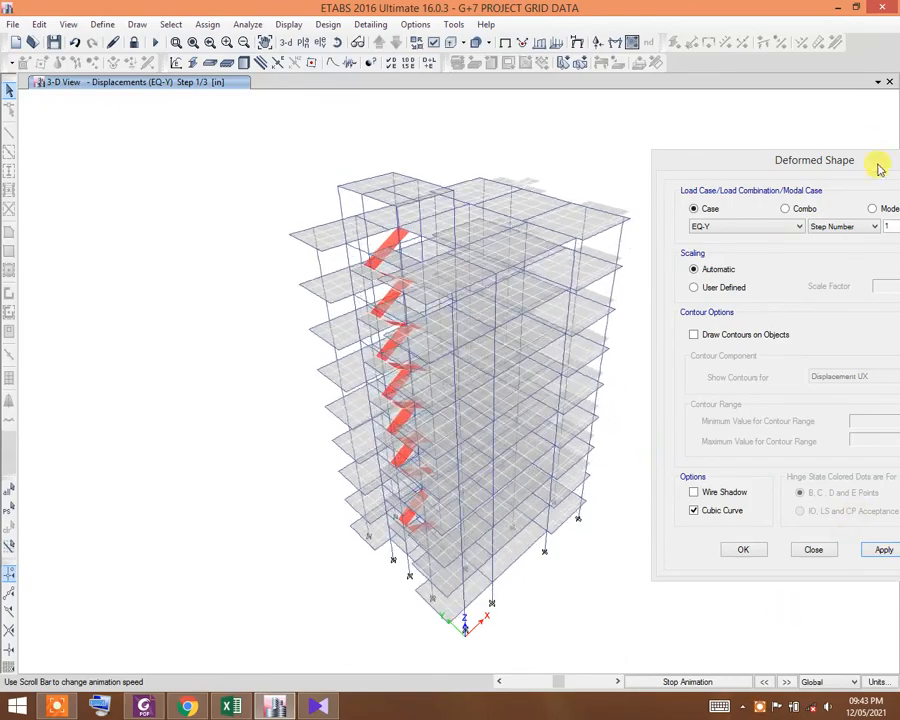
pyautogui.moveTo(858, 159); pyautogui.dragTo(750, 181)
pyautogui.click(856, 188)
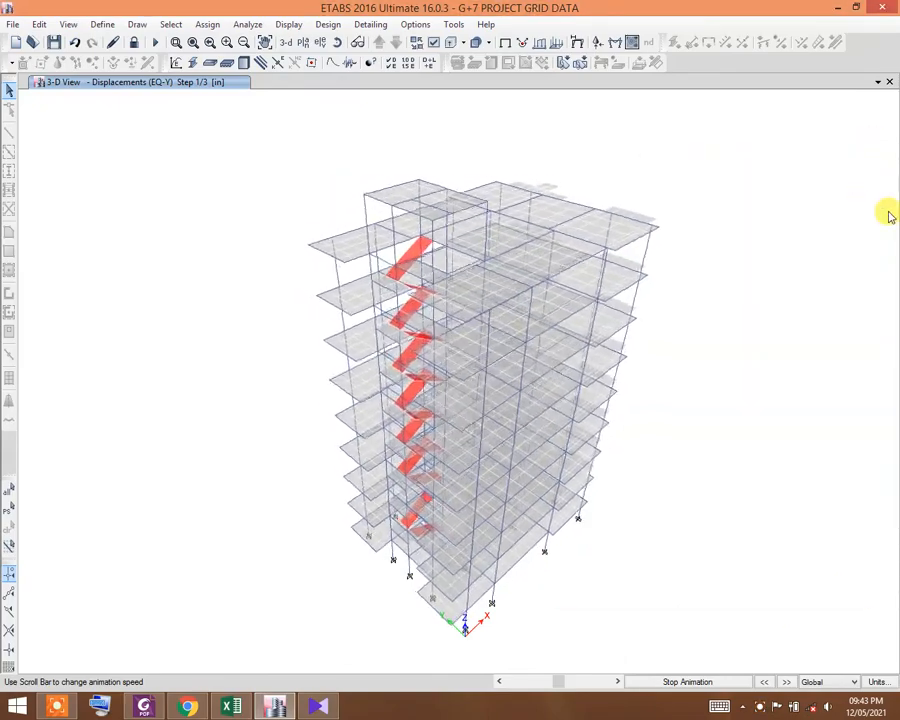
pyautogui.click(759, 707)
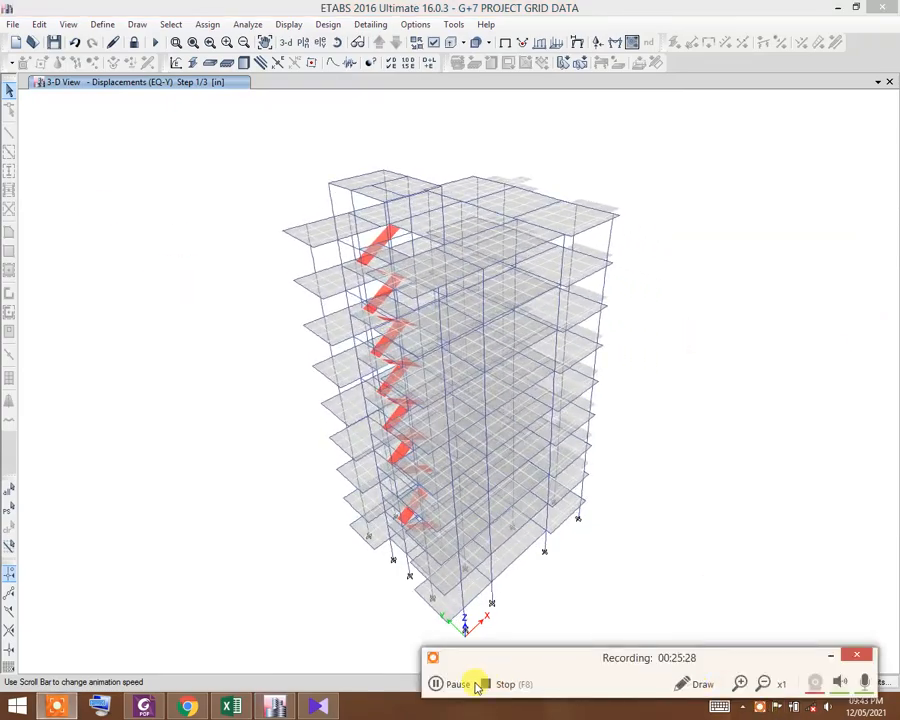